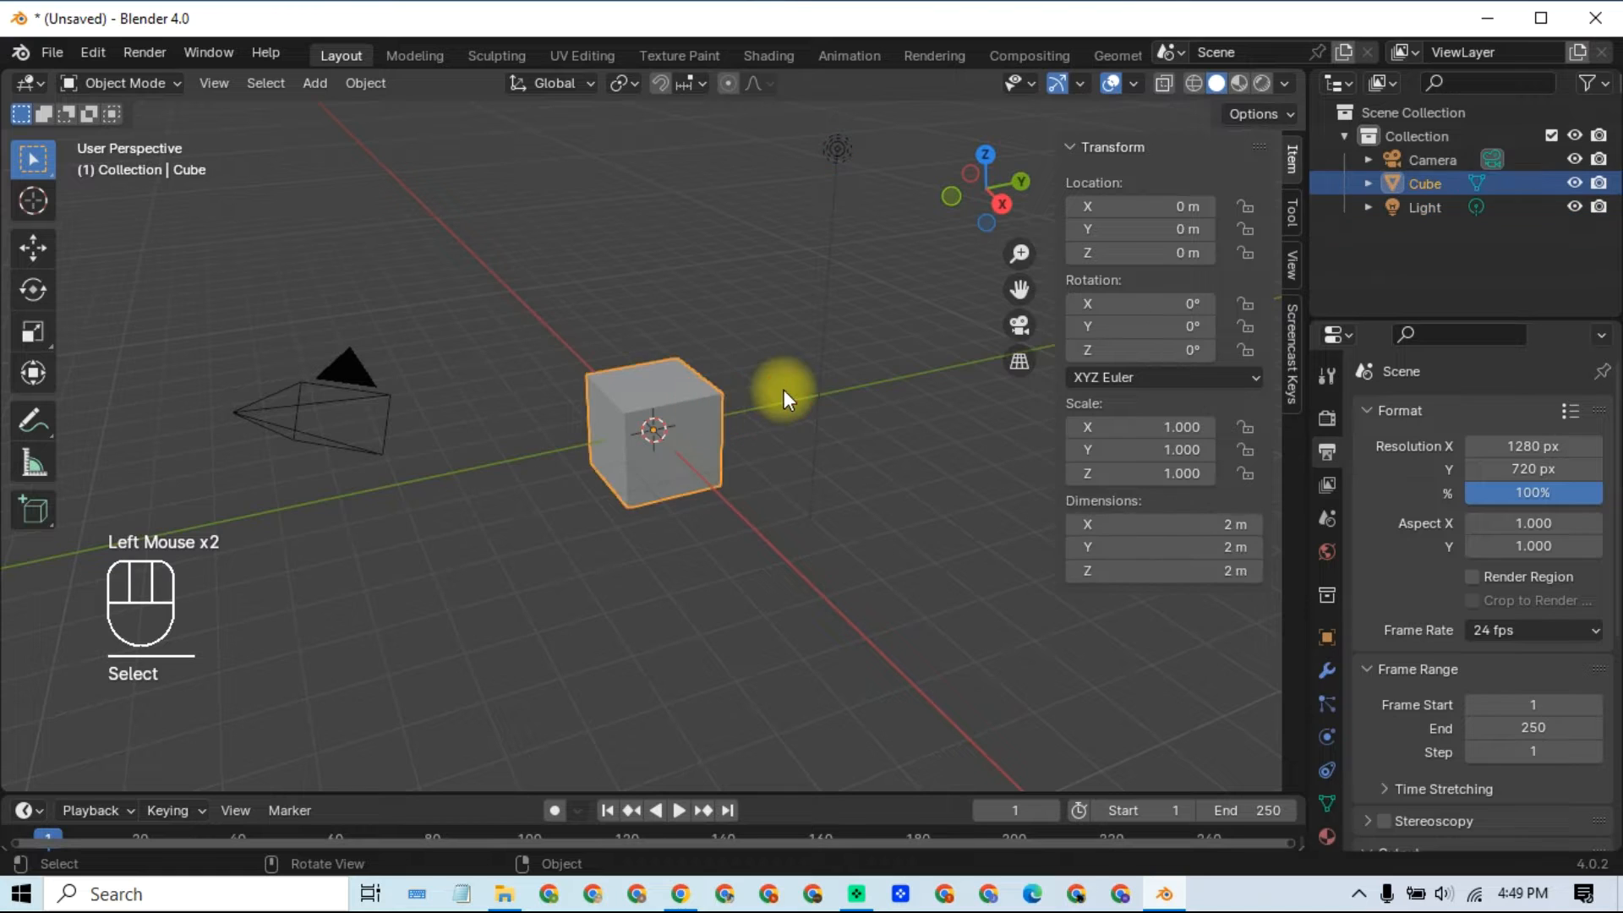
# Step: Scale the default cube up uniformly to about 9.71 m per side
pyautogui.click(680, 389)
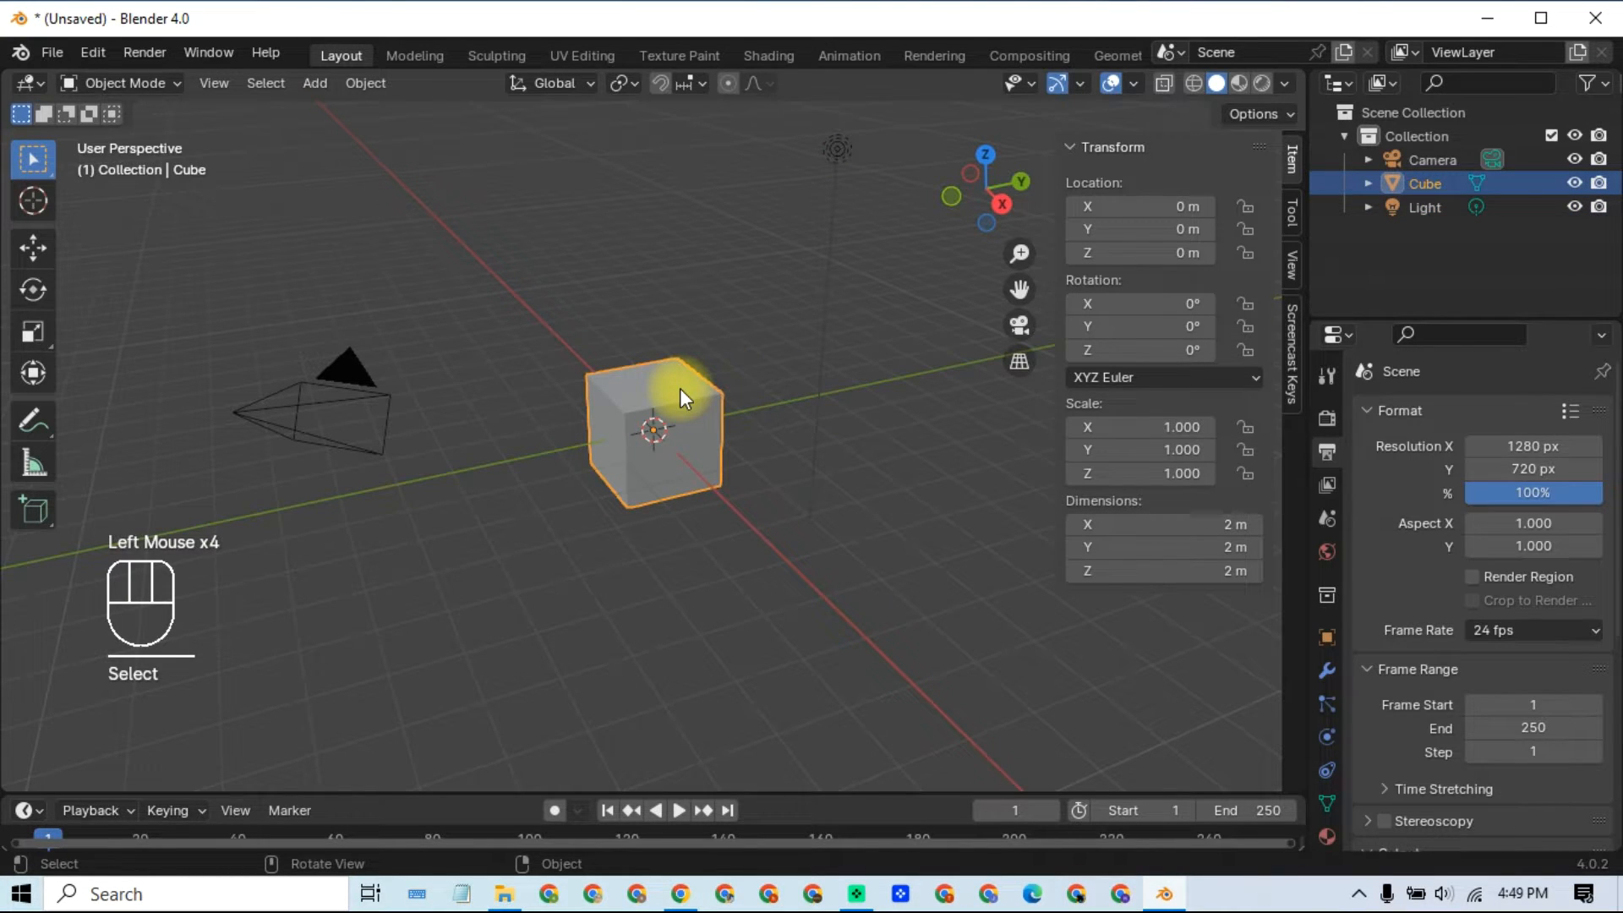
pyautogui.press('s')
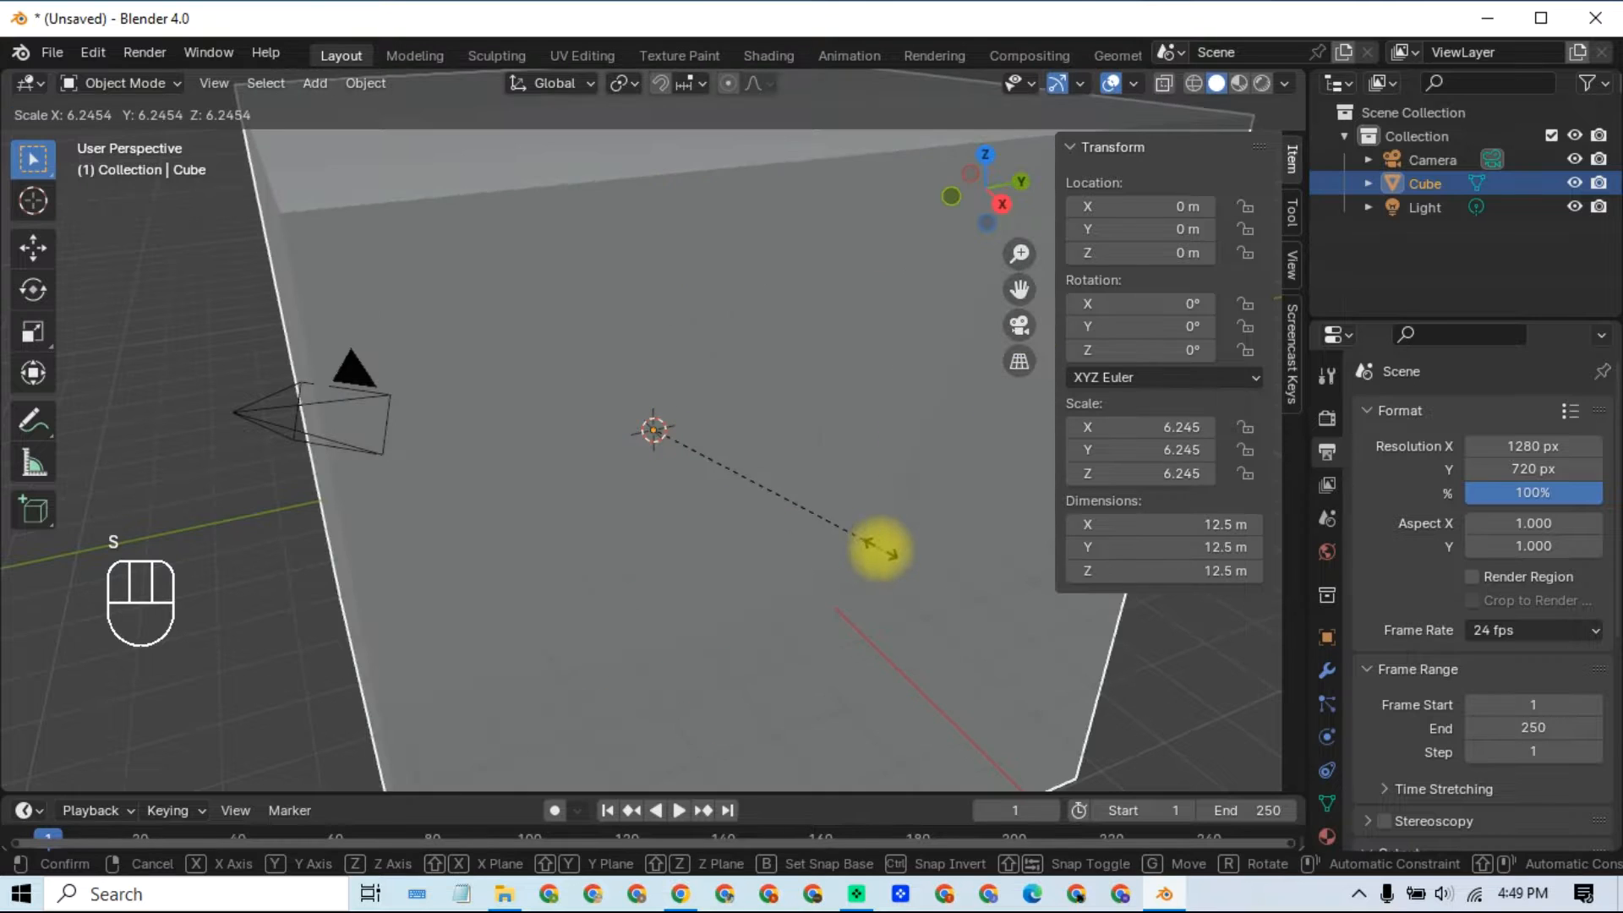
pyautogui.click(837, 507)
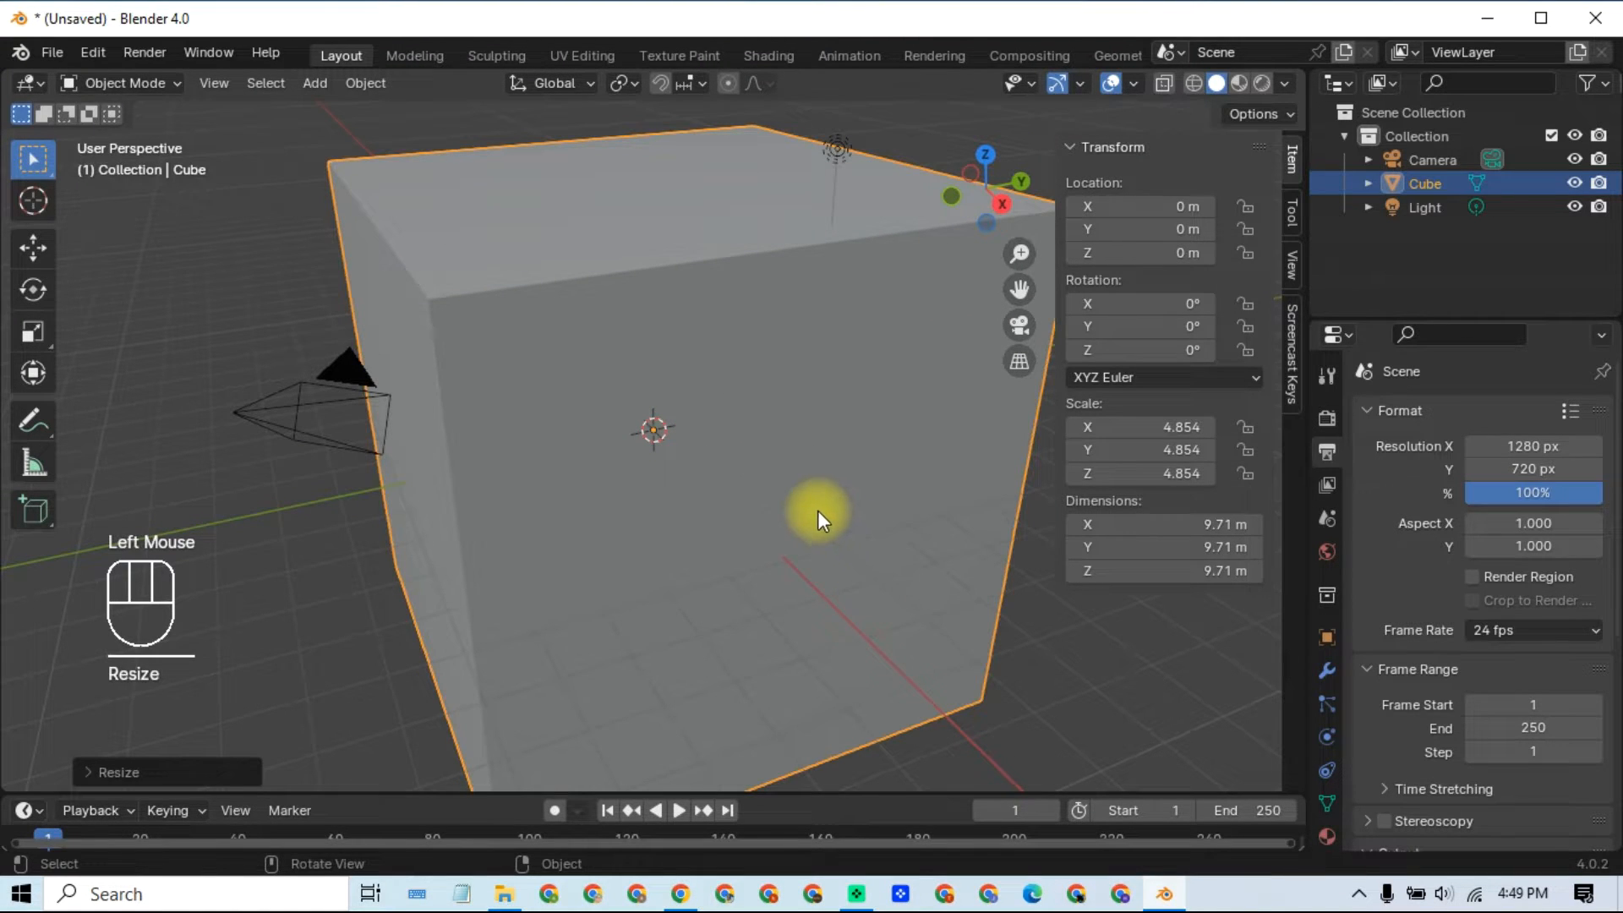
# Step: Delete the cube's top face and two adjacent front side faces in Edit Mode, leaving a floor and two walls
pyautogui.moveTo(670, 433); pyautogui.dragTo(455, 261, button='middle')
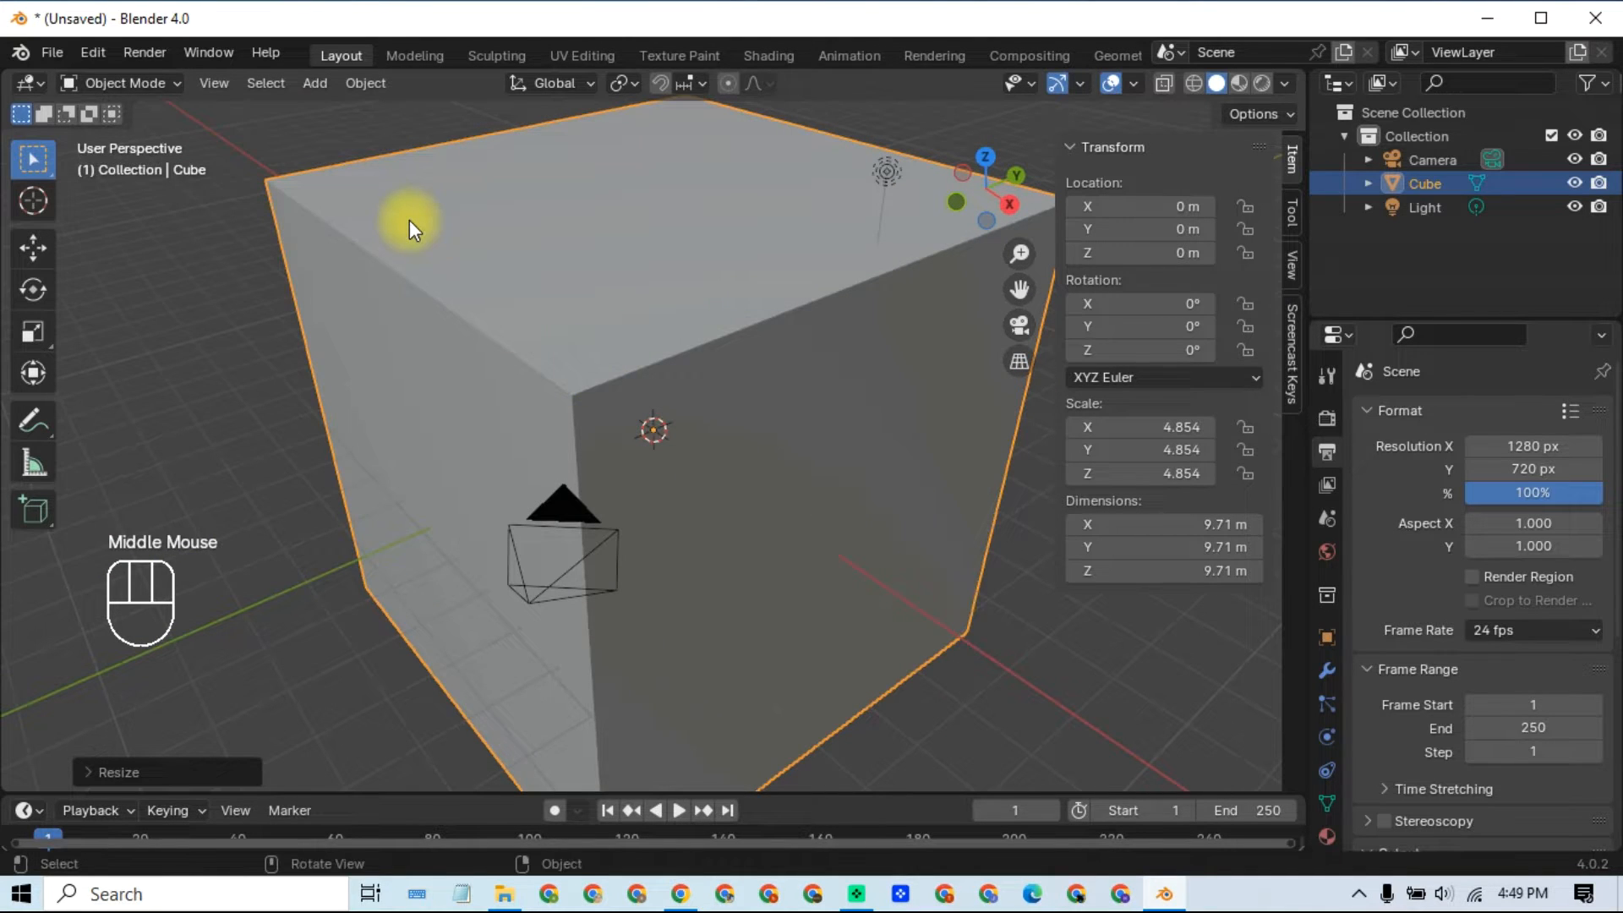
pyautogui.press('Tab')
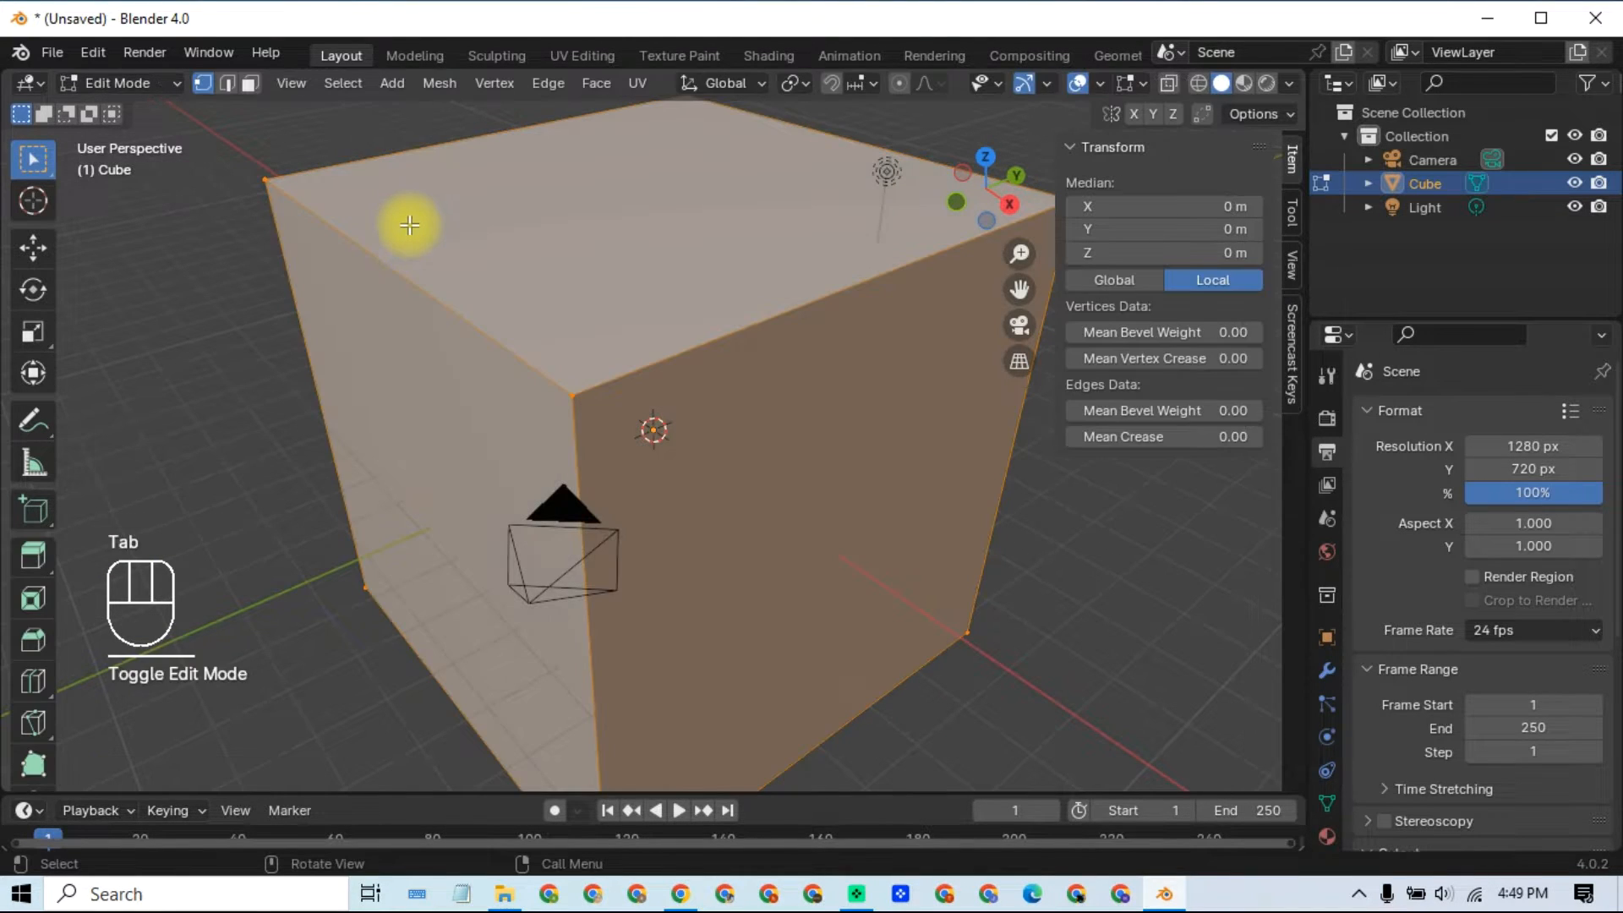
pyautogui.click(250, 83)
pyautogui.click(588, 313)
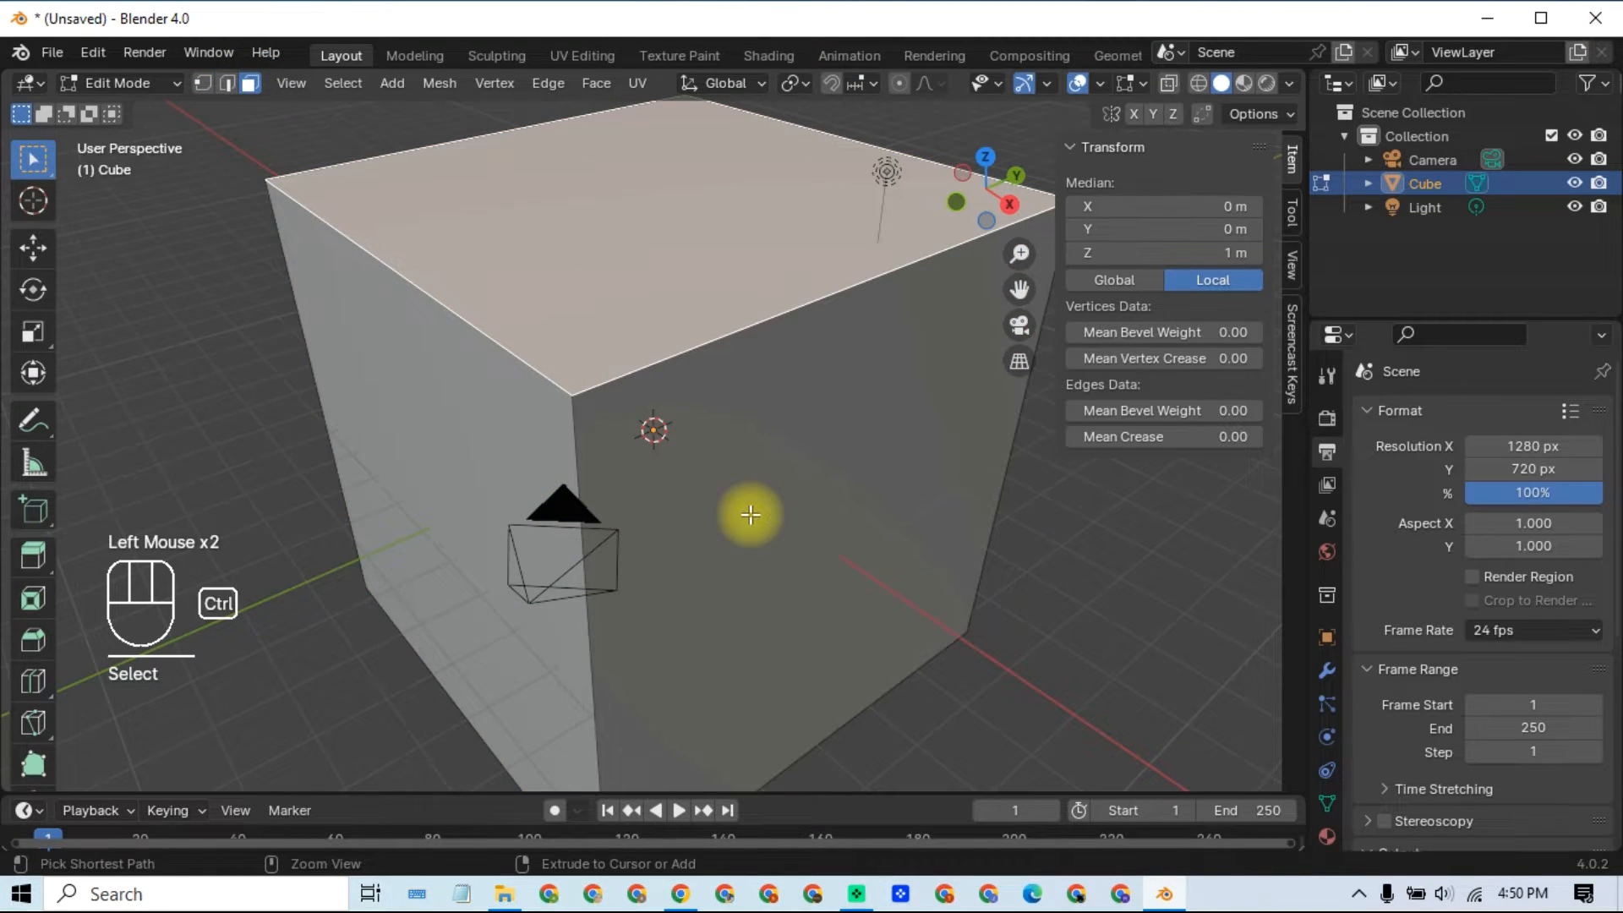
pyautogui.keyDown('shift'); pyautogui.click(748, 515); pyautogui.keyUp('shift')
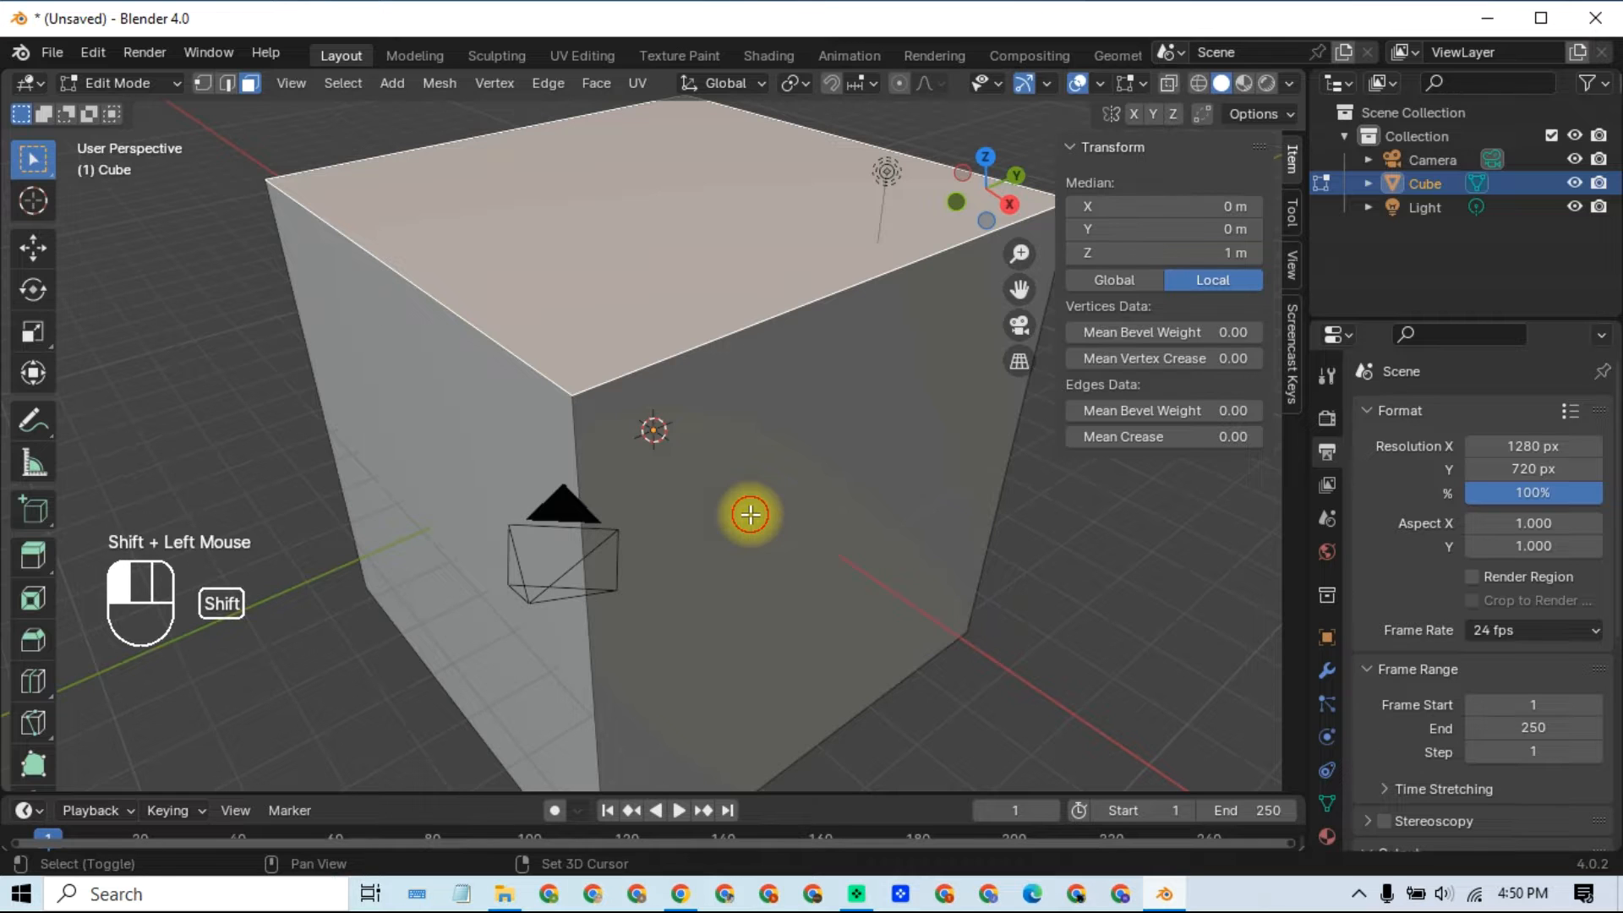
pyautogui.keyDown('shift'); pyautogui.click(427, 463); pyautogui.keyUp('shift')
pyautogui.moveTo(550, 474); pyautogui.dragTo(587, 461, button='middle')
pyautogui.press('x')
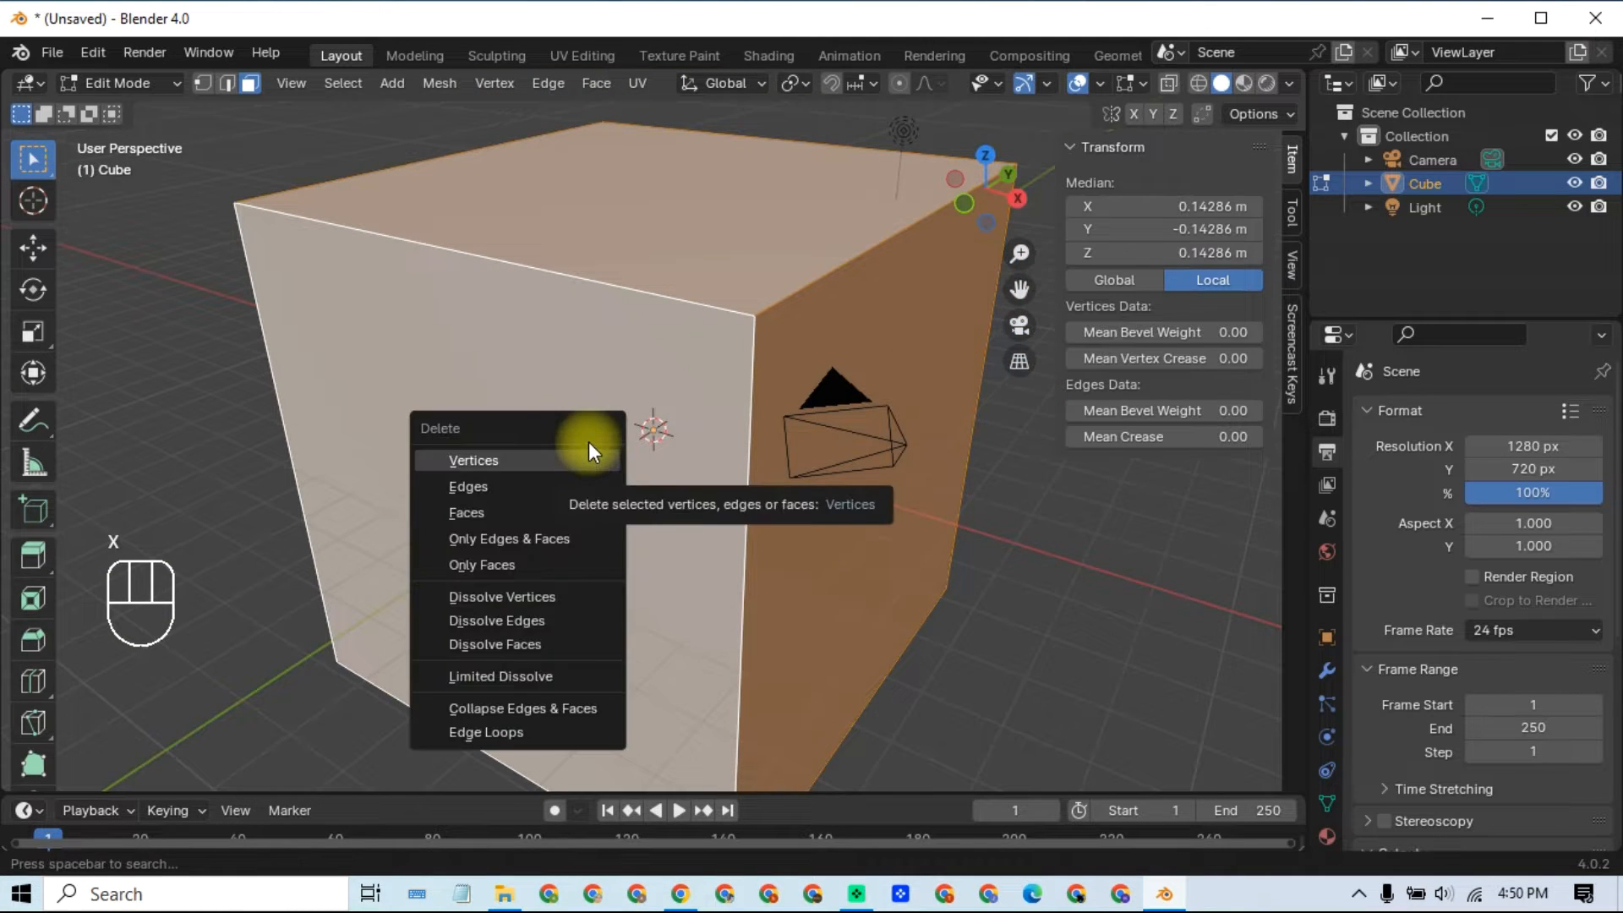
pyautogui.click(561, 512)
pyautogui.scroll(-2, 747, 480)
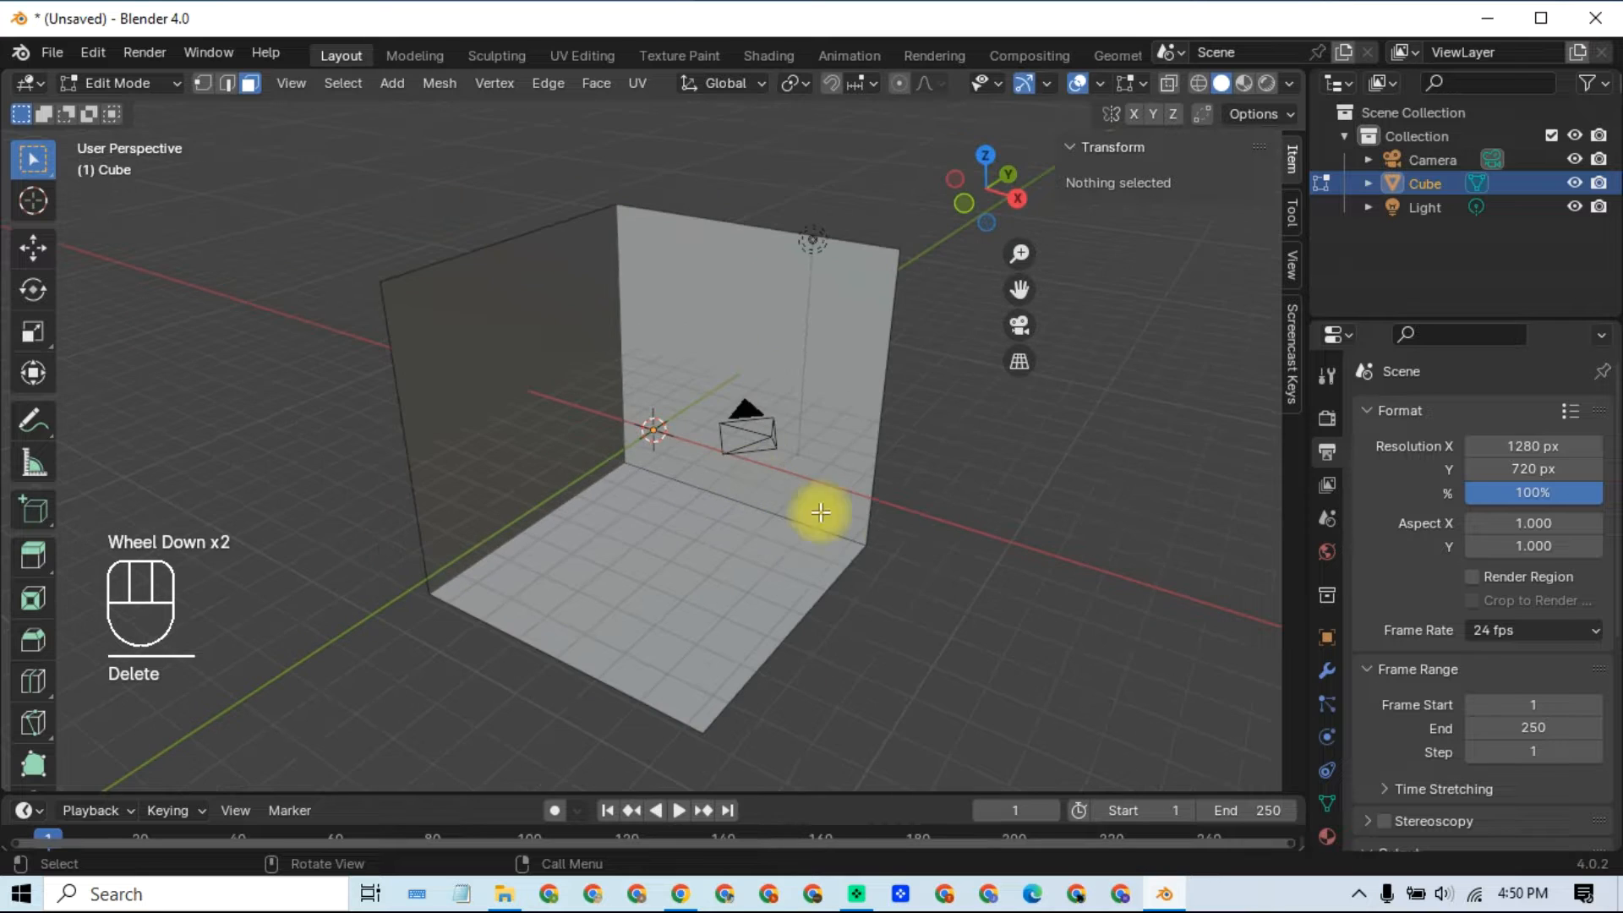
pyautogui.moveTo(819, 510); pyautogui.dragTo(884, 580, button='middle')
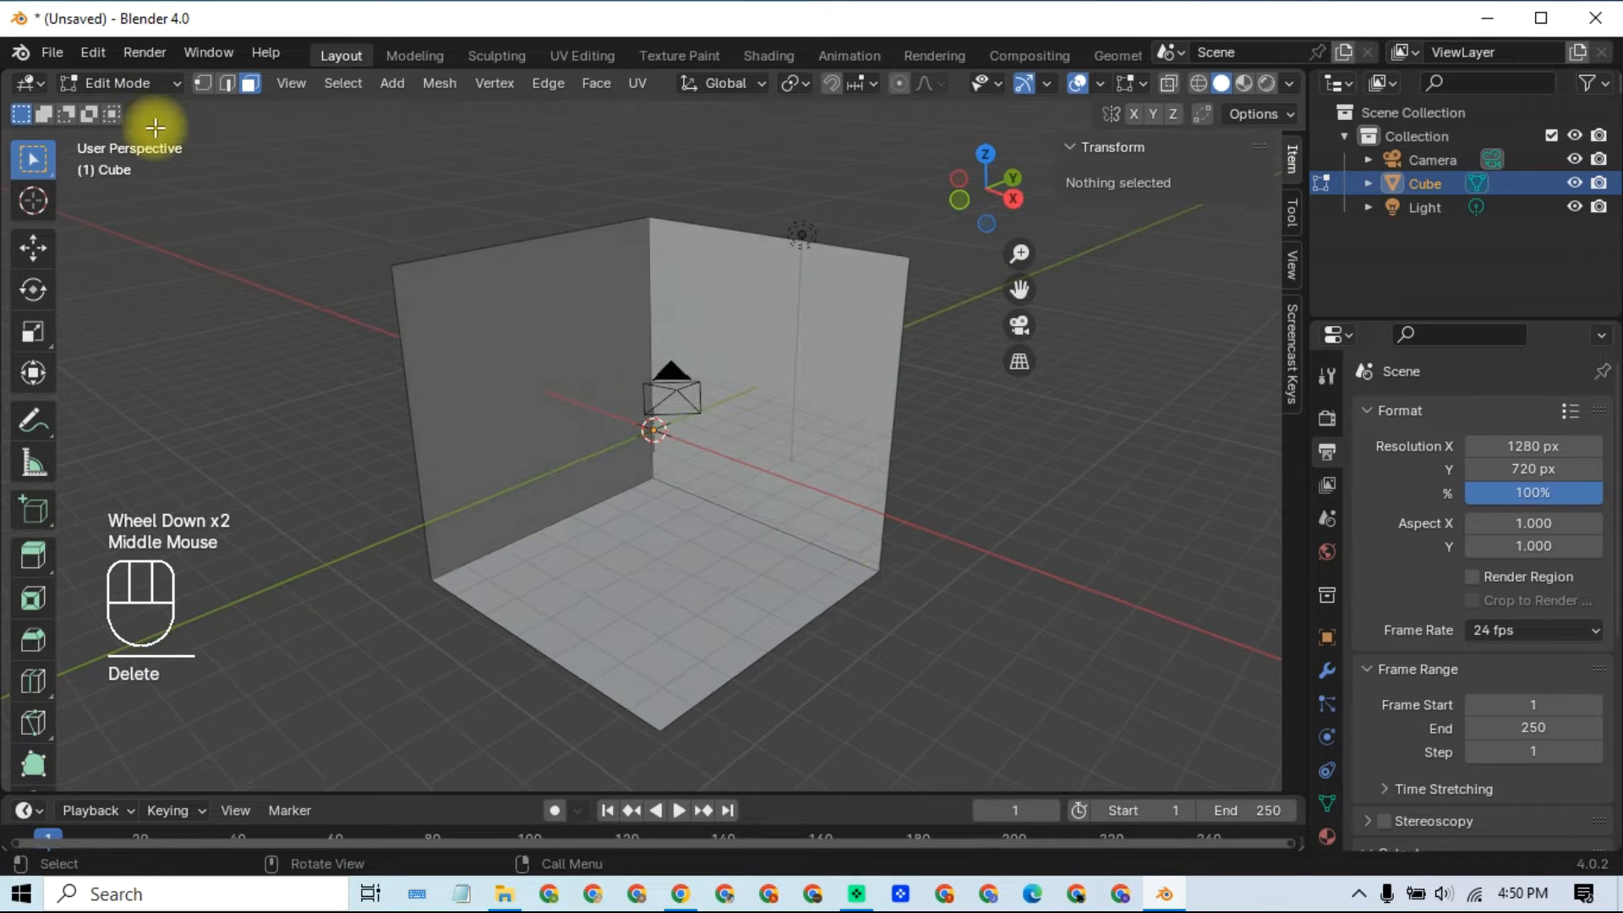
# Step: In Object Mode, scale the open box up to about 25.4 m per side and hide it from the viewport and renders
pyautogui.press('Tab')
pyautogui.press('s')
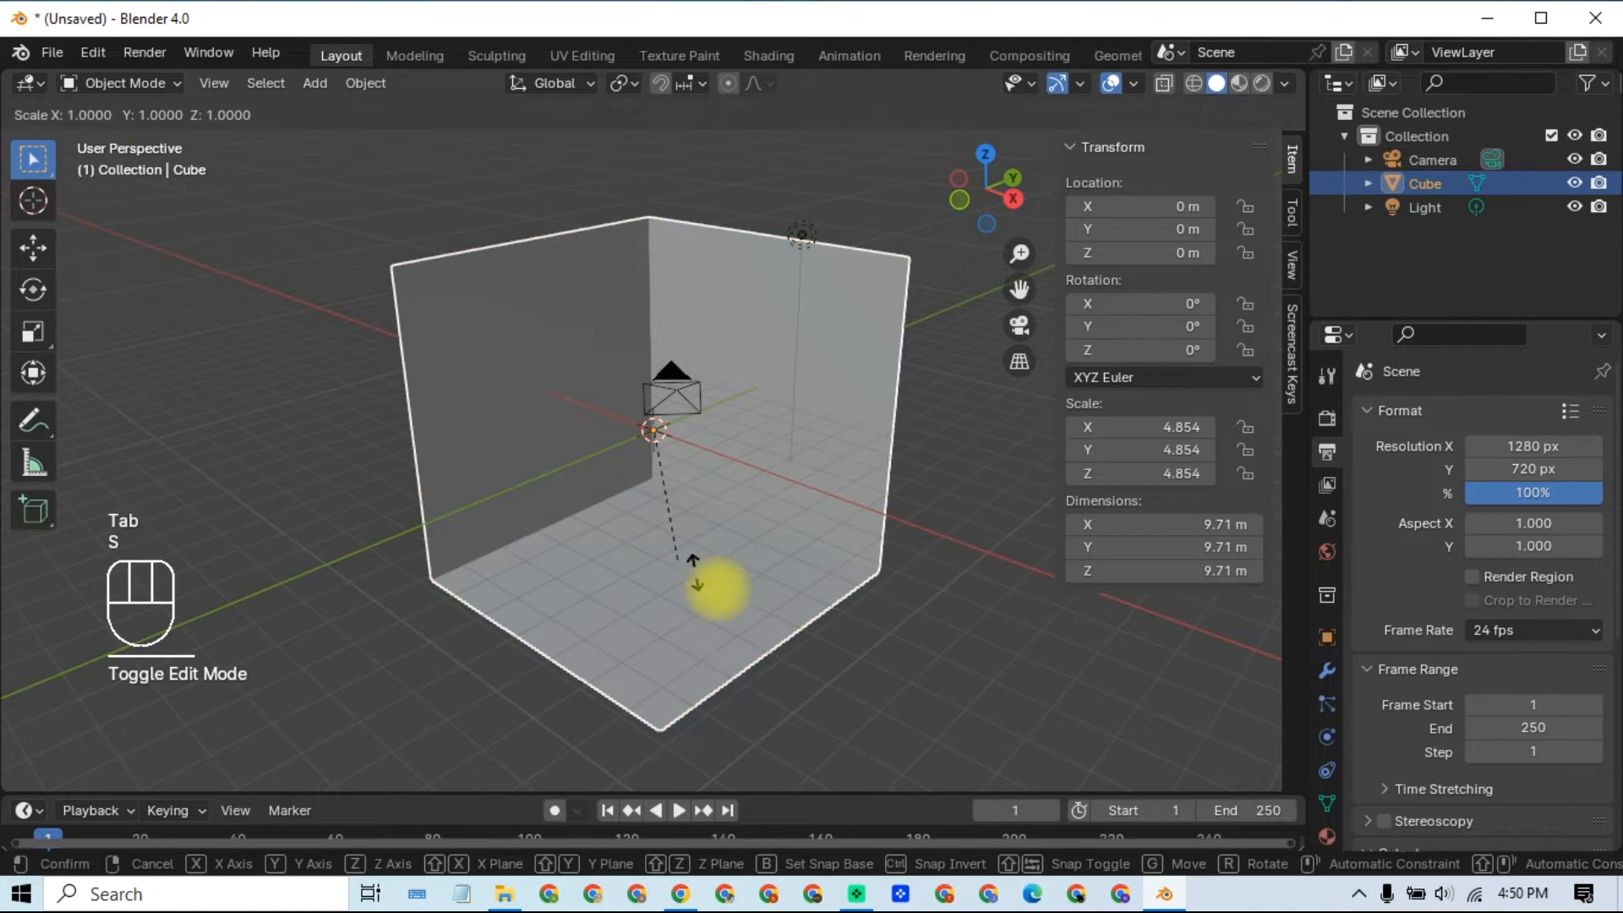
pyautogui.click(767, 546)
pyautogui.scroll(-2, 766, 546)
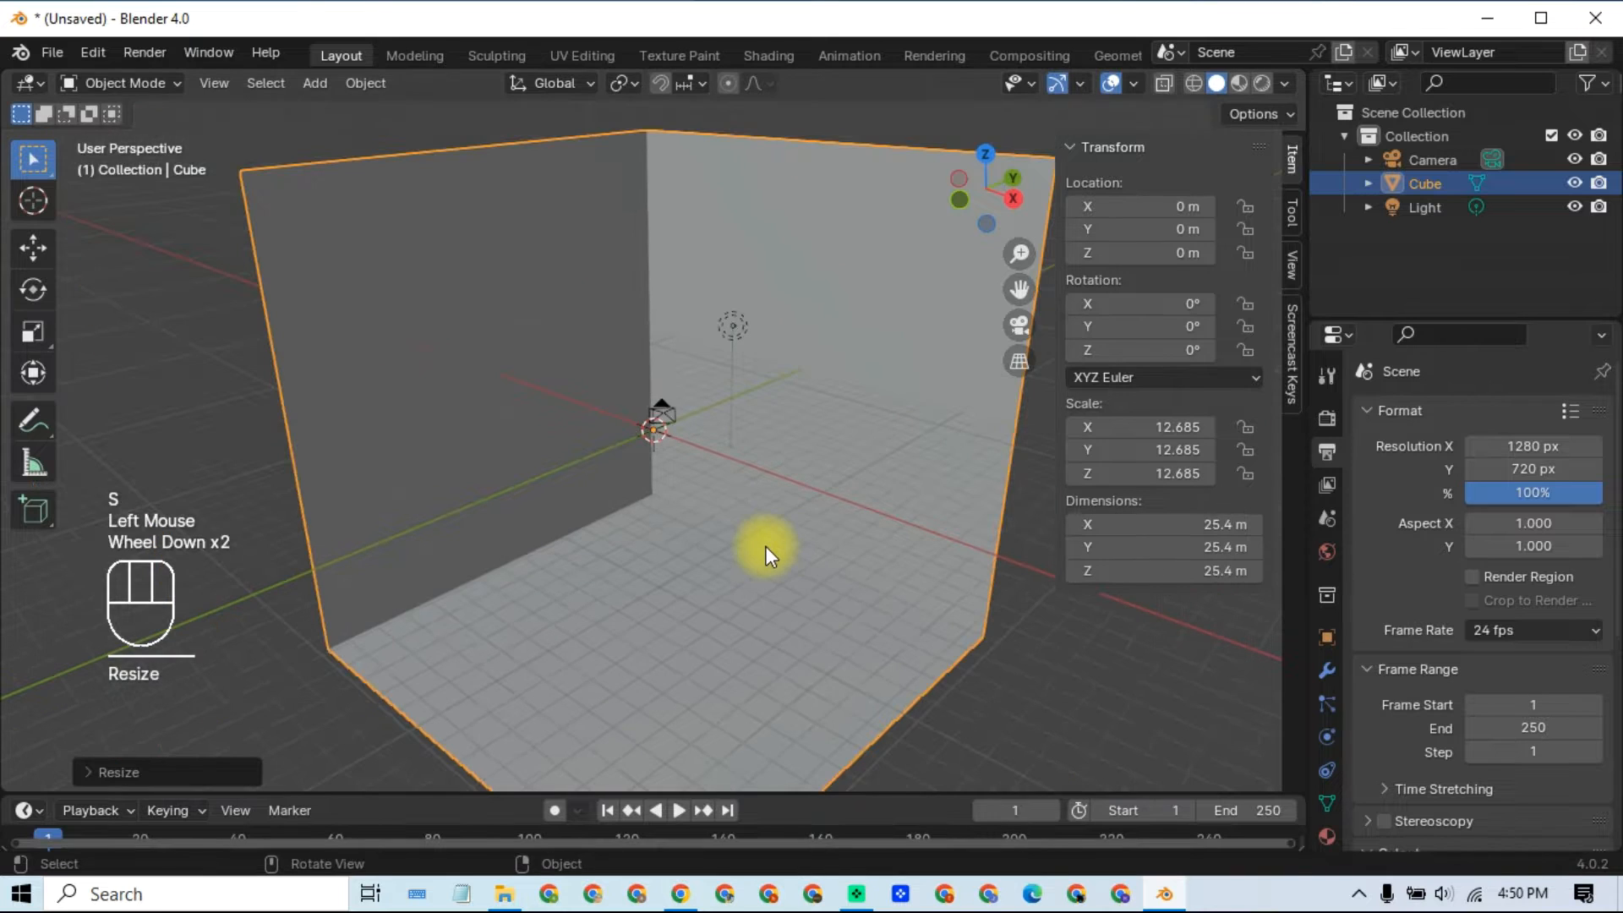
pyautogui.click(1574, 182)
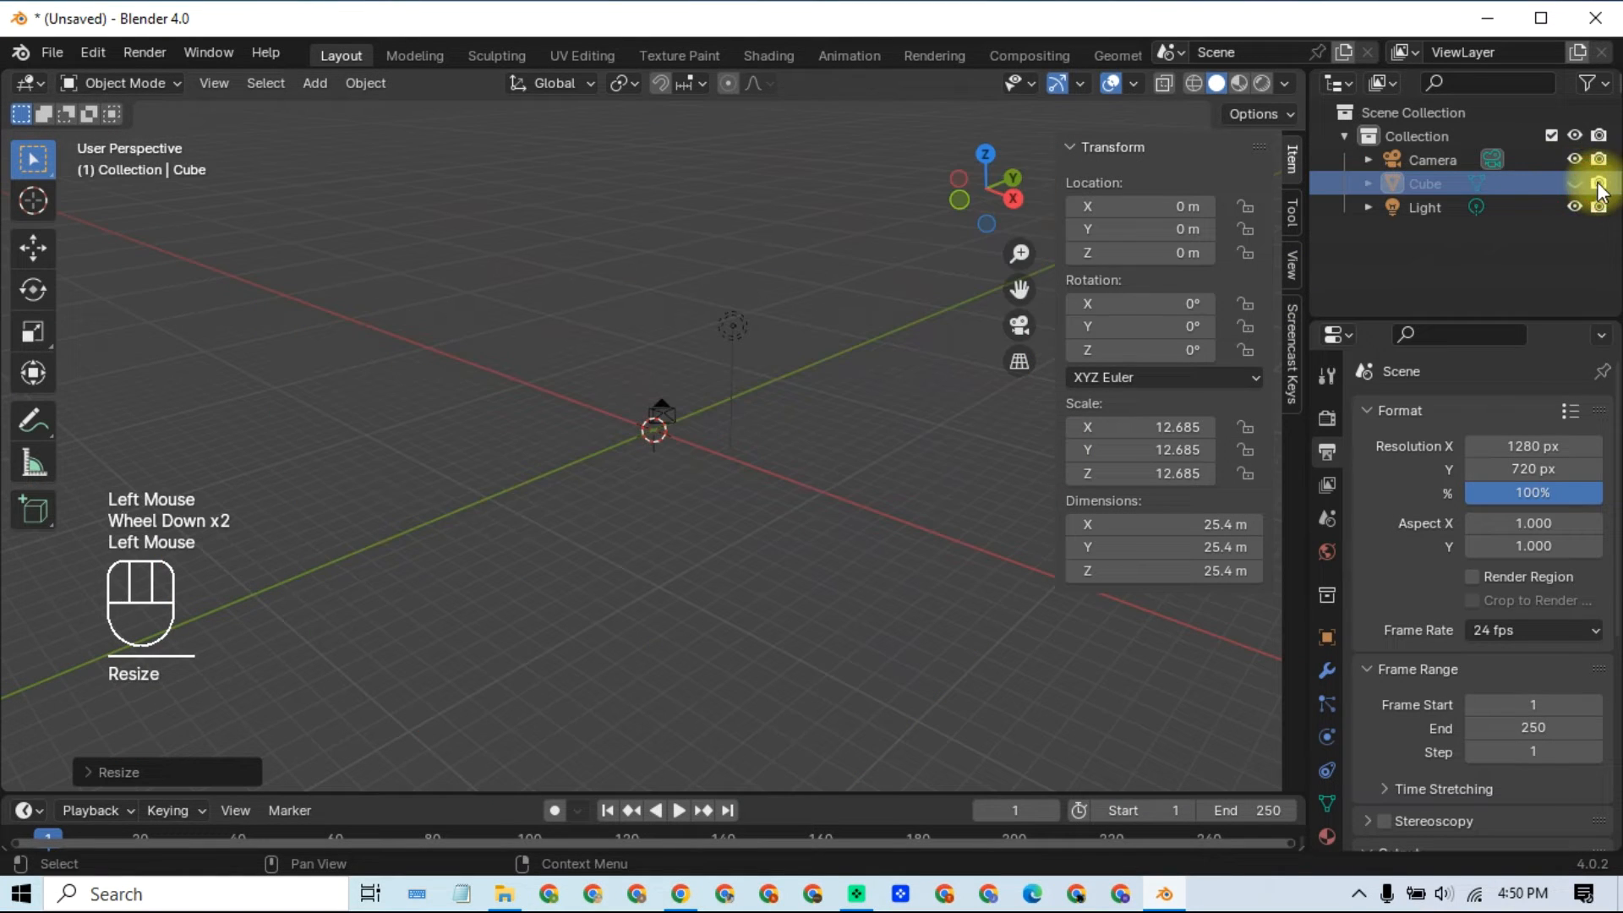
pyautogui.click(894, 417)
# Step: Add a plane mesh at the world origin and scale it up to about 8.67 m per side
pyautogui.hotkey('shift', 'a')
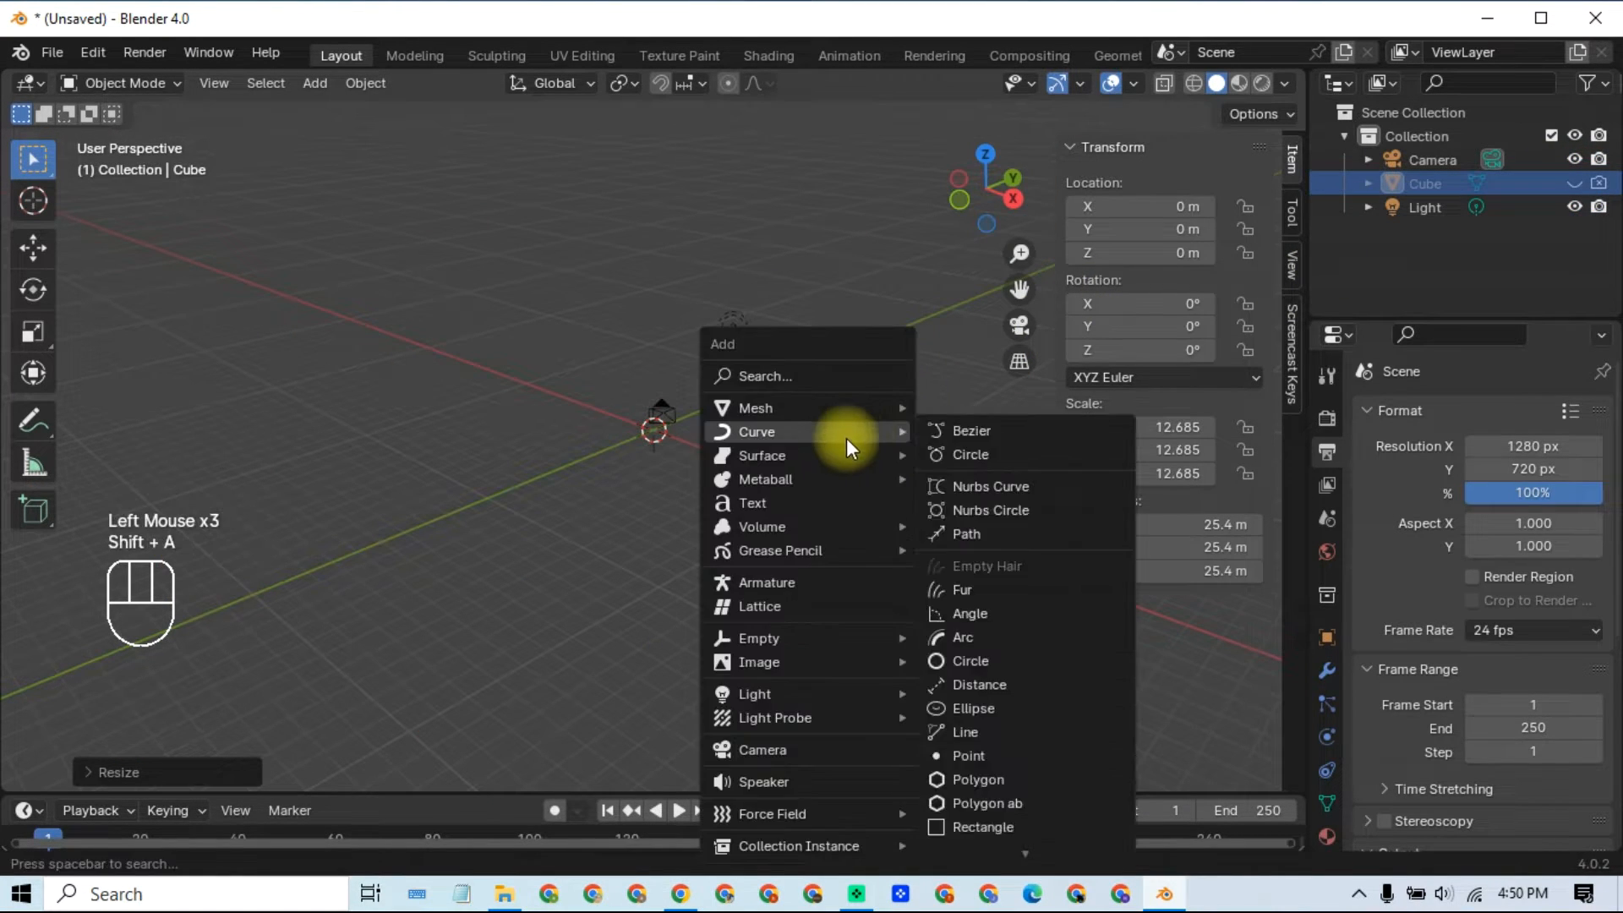
pyautogui.moveTo(850, 400)
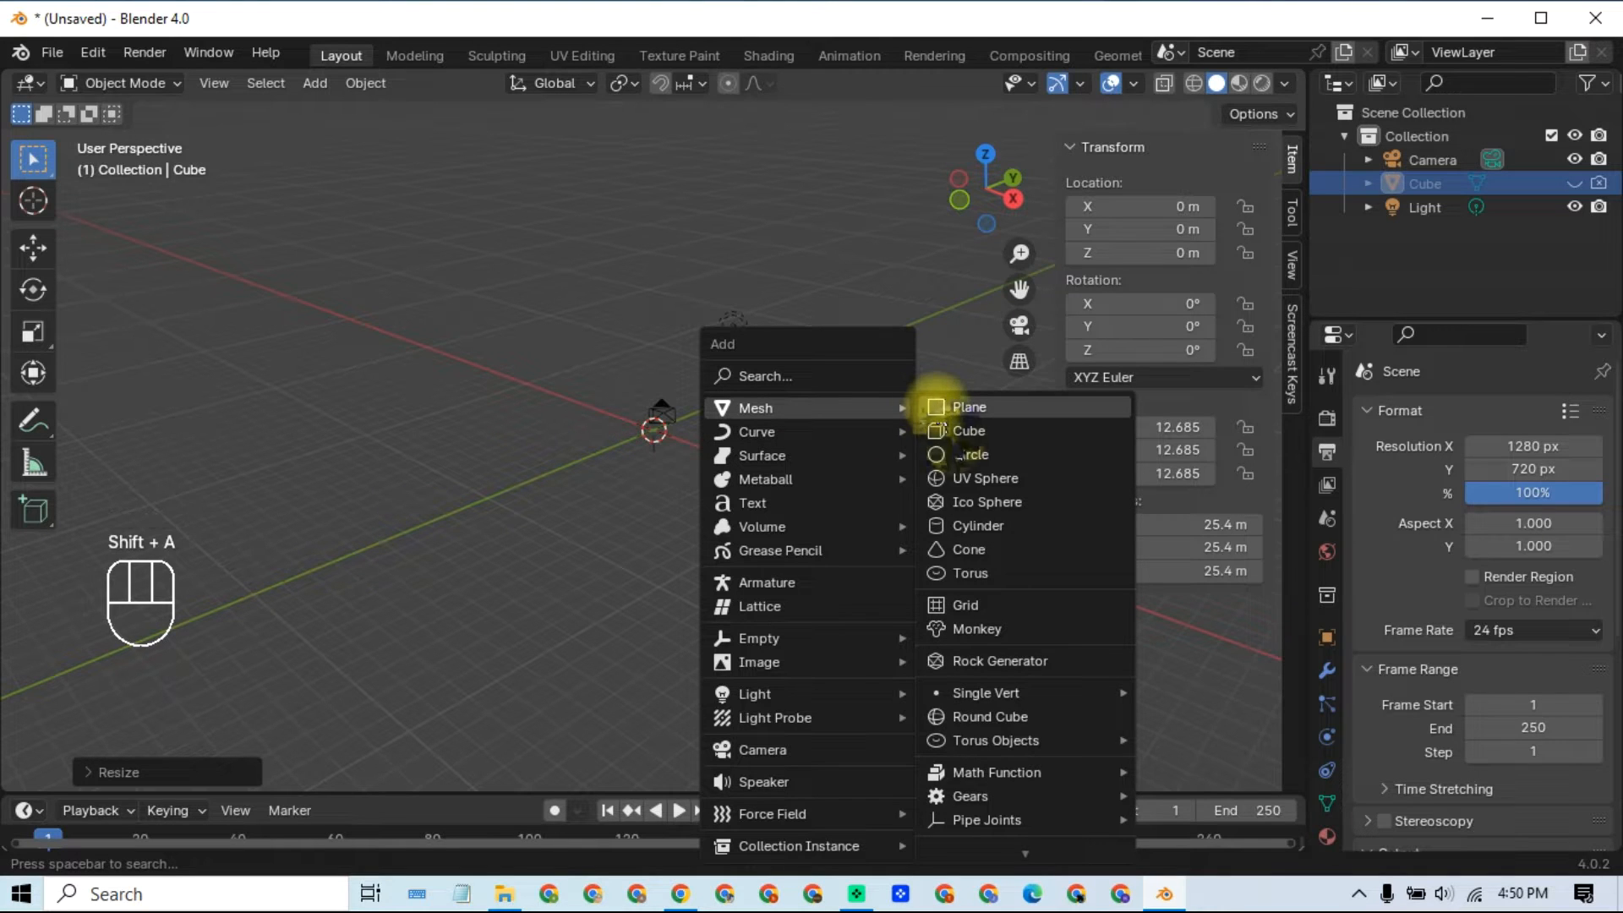
pyautogui.click(972, 407)
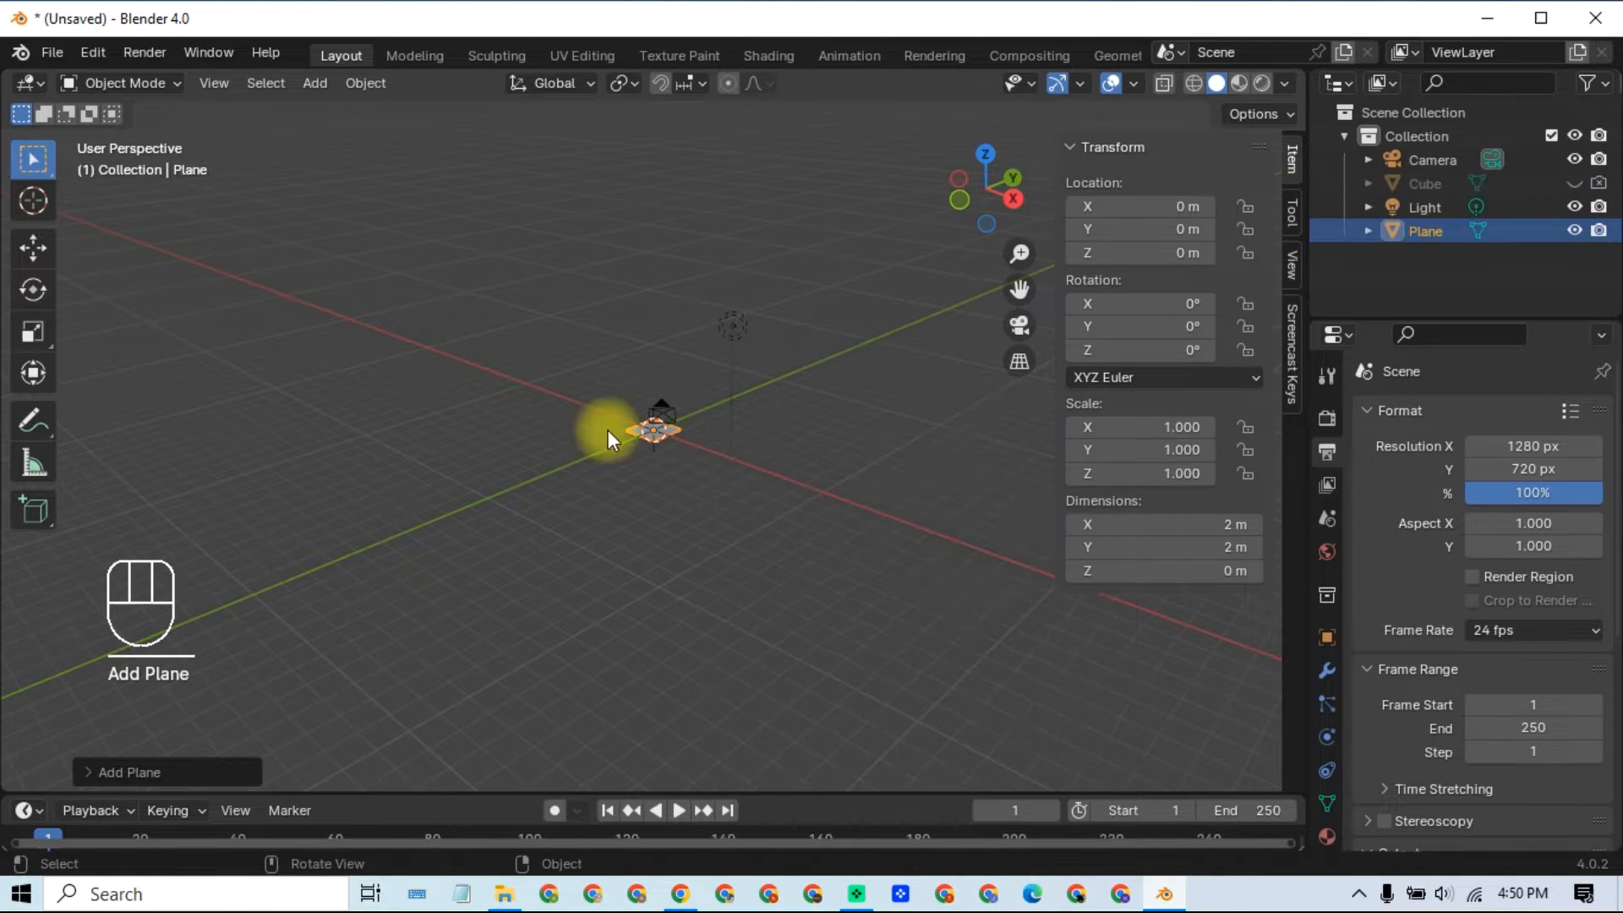
pyautogui.scroll(2, 692, 433)
pyautogui.scroll(2, 691, 432)
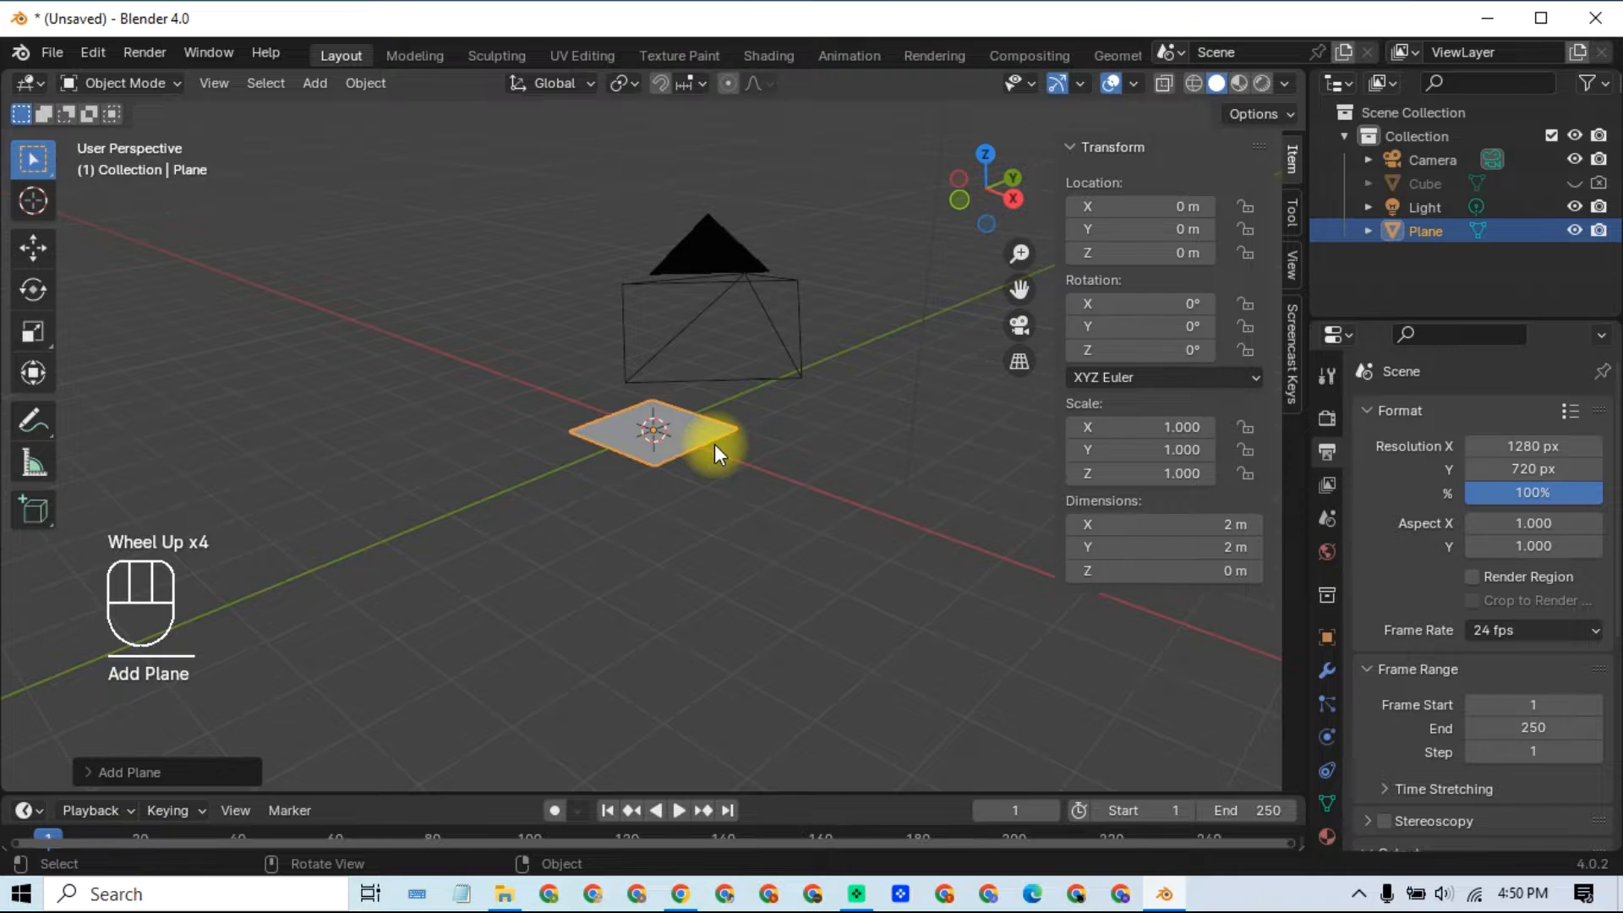
pyautogui.press('s')
pyautogui.click(870, 591)
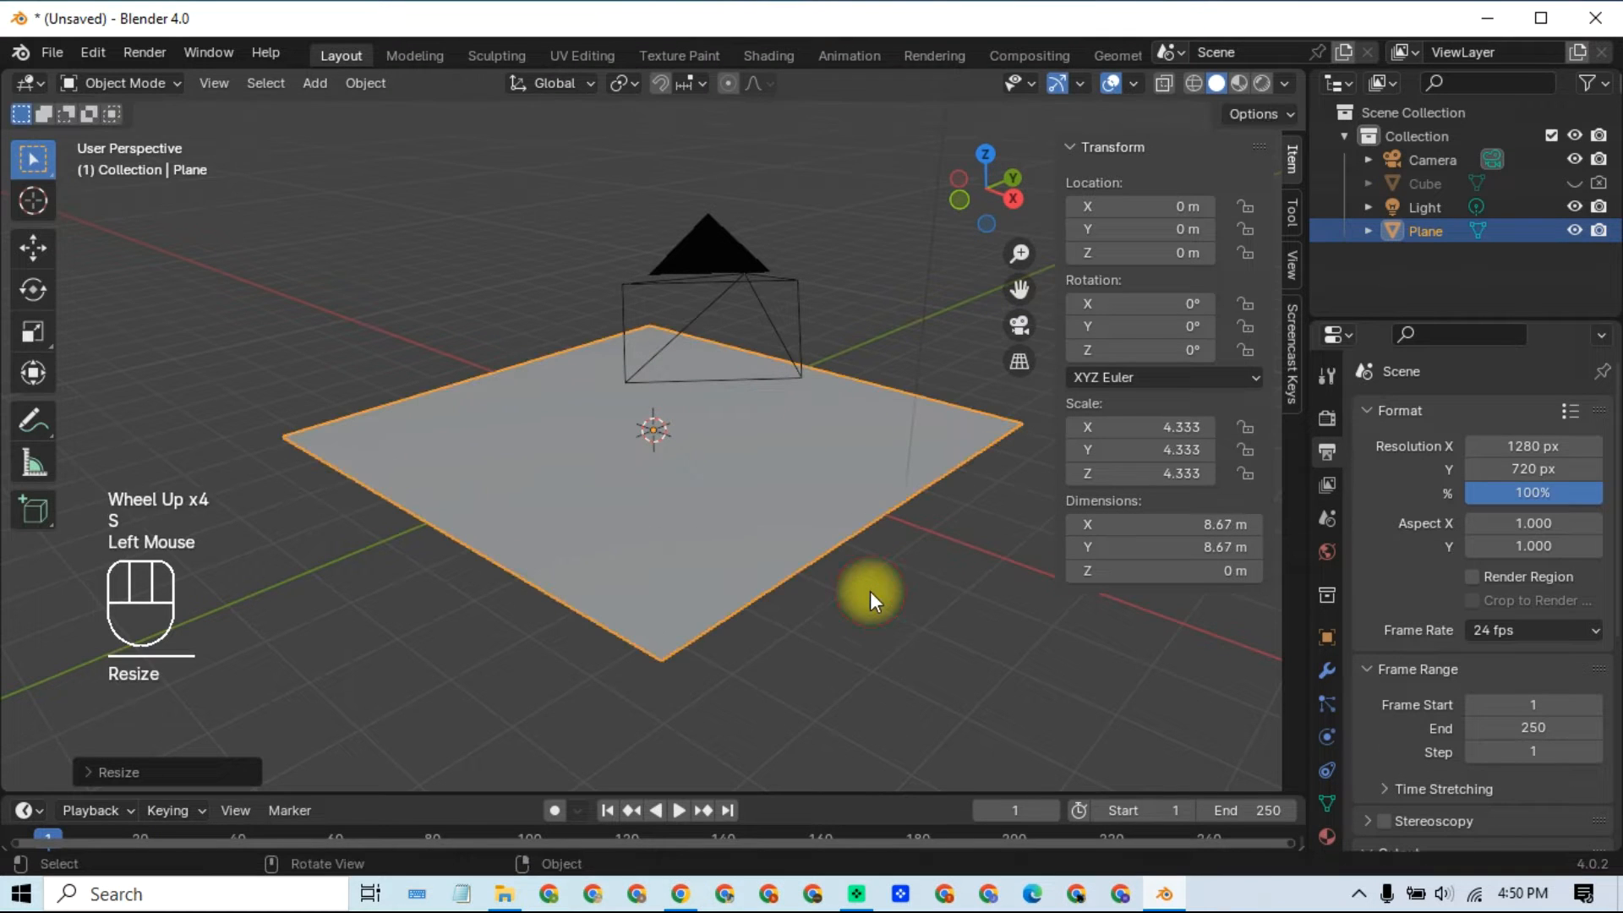
pyautogui.click(225, 776)
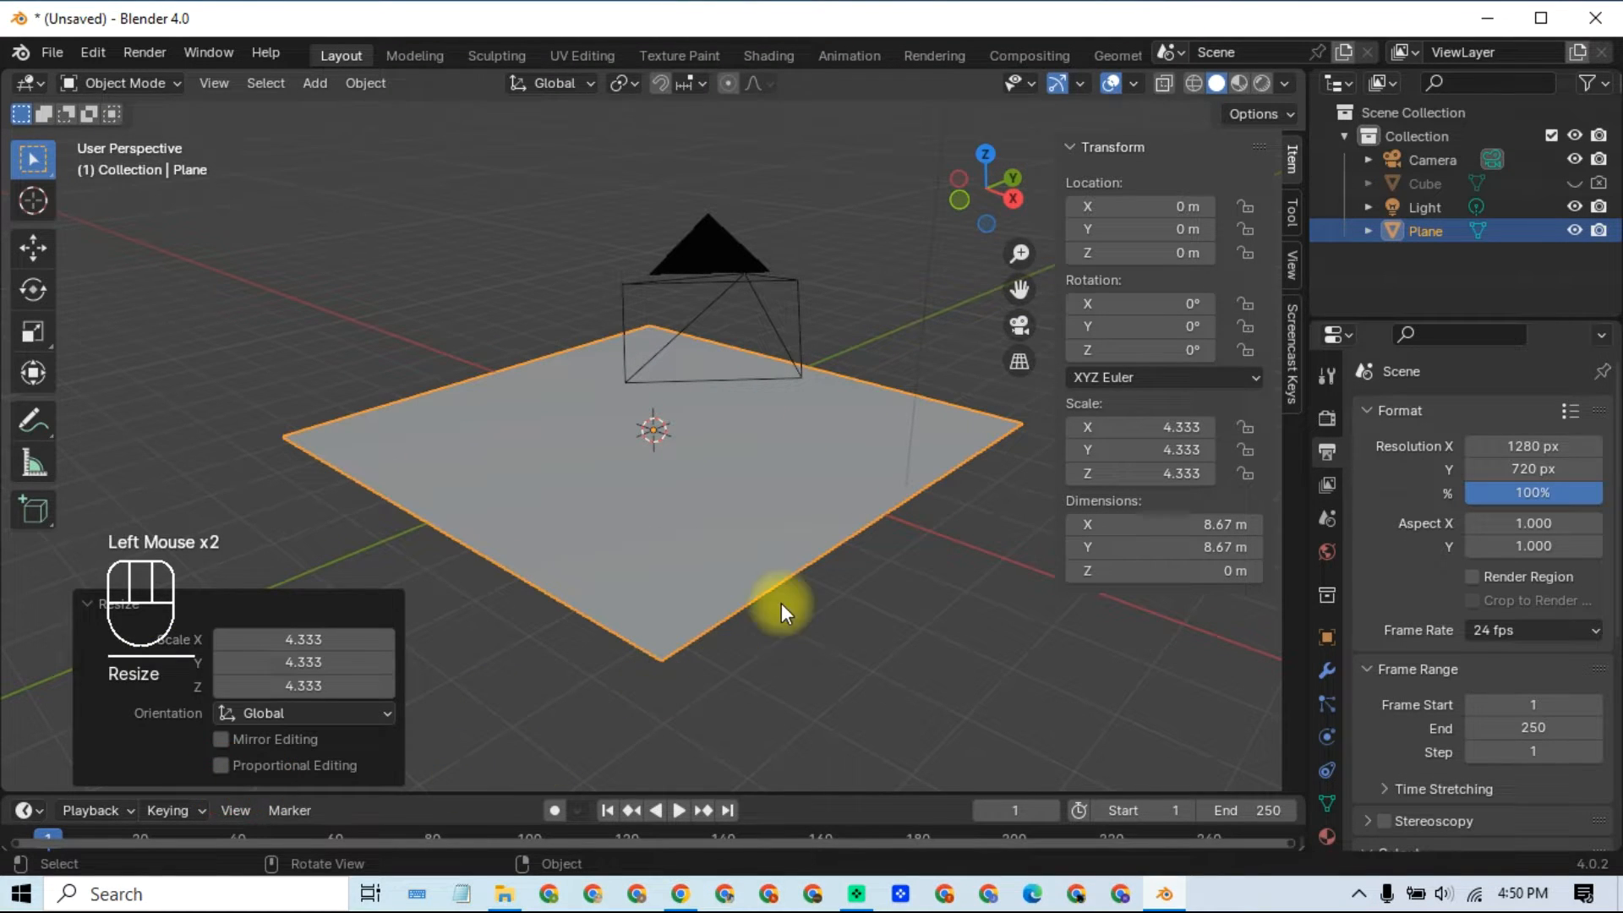
pyautogui.click(824, 626)
# Step: Subdivide the plane in Edit Mode with the number of cuts set to 40
pyautogui.click(770, 540)
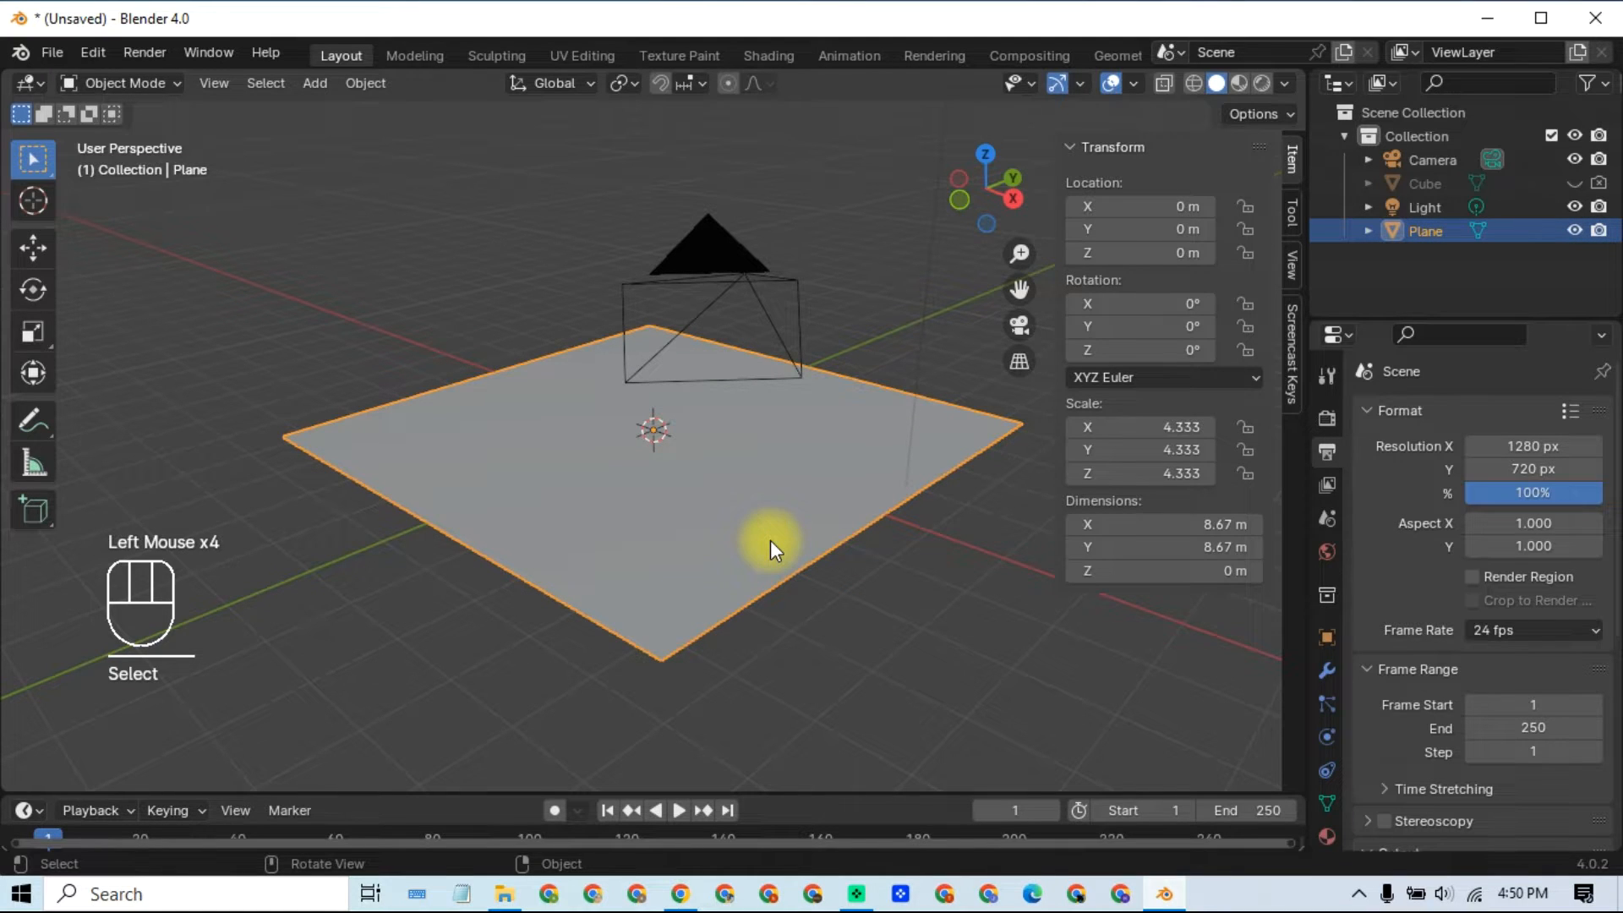
pyautogui.press('Tab')
pyautogui.rightClick(769, 538)
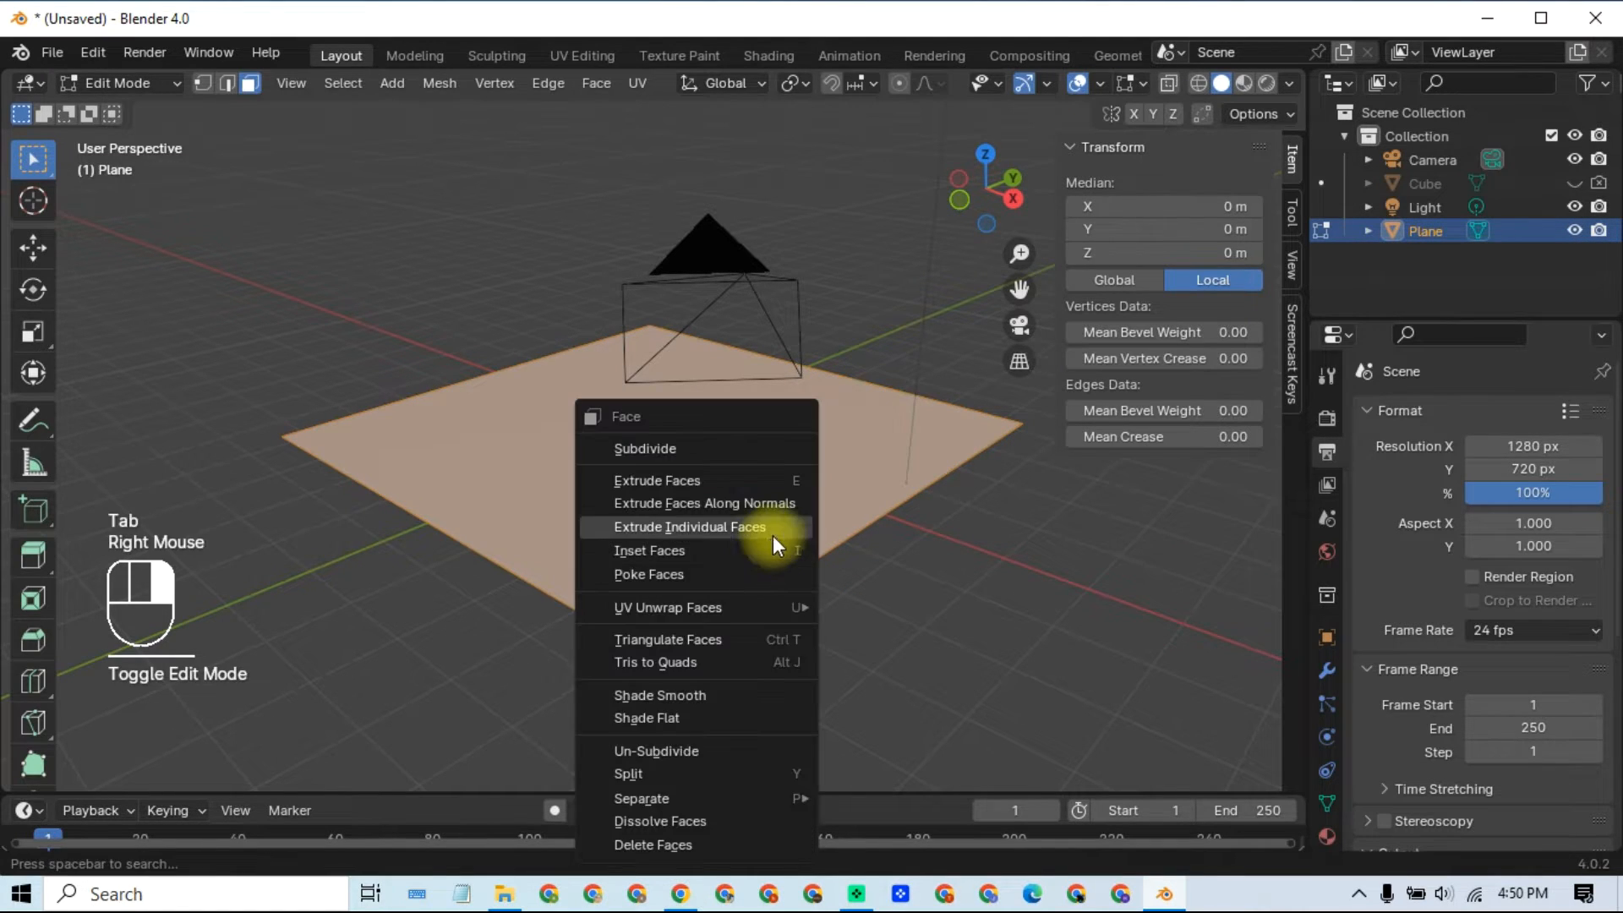
pyautogui.click(738, 450)
pyautogui.click(332, 607)
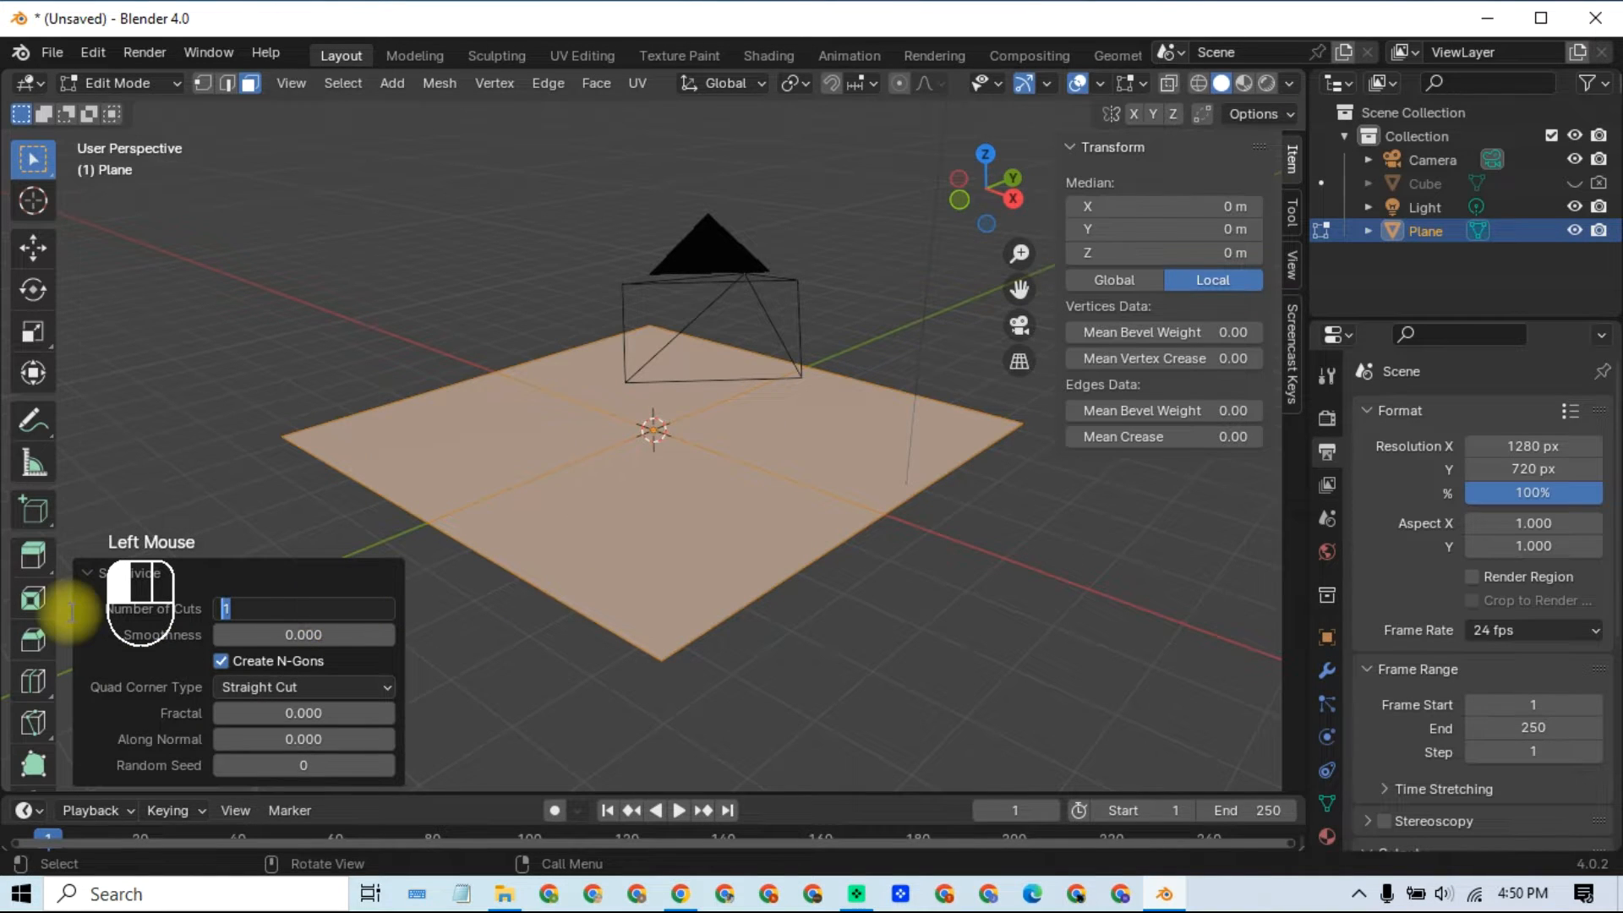
pyautogui.write('40')
pyautogui.press('Return')
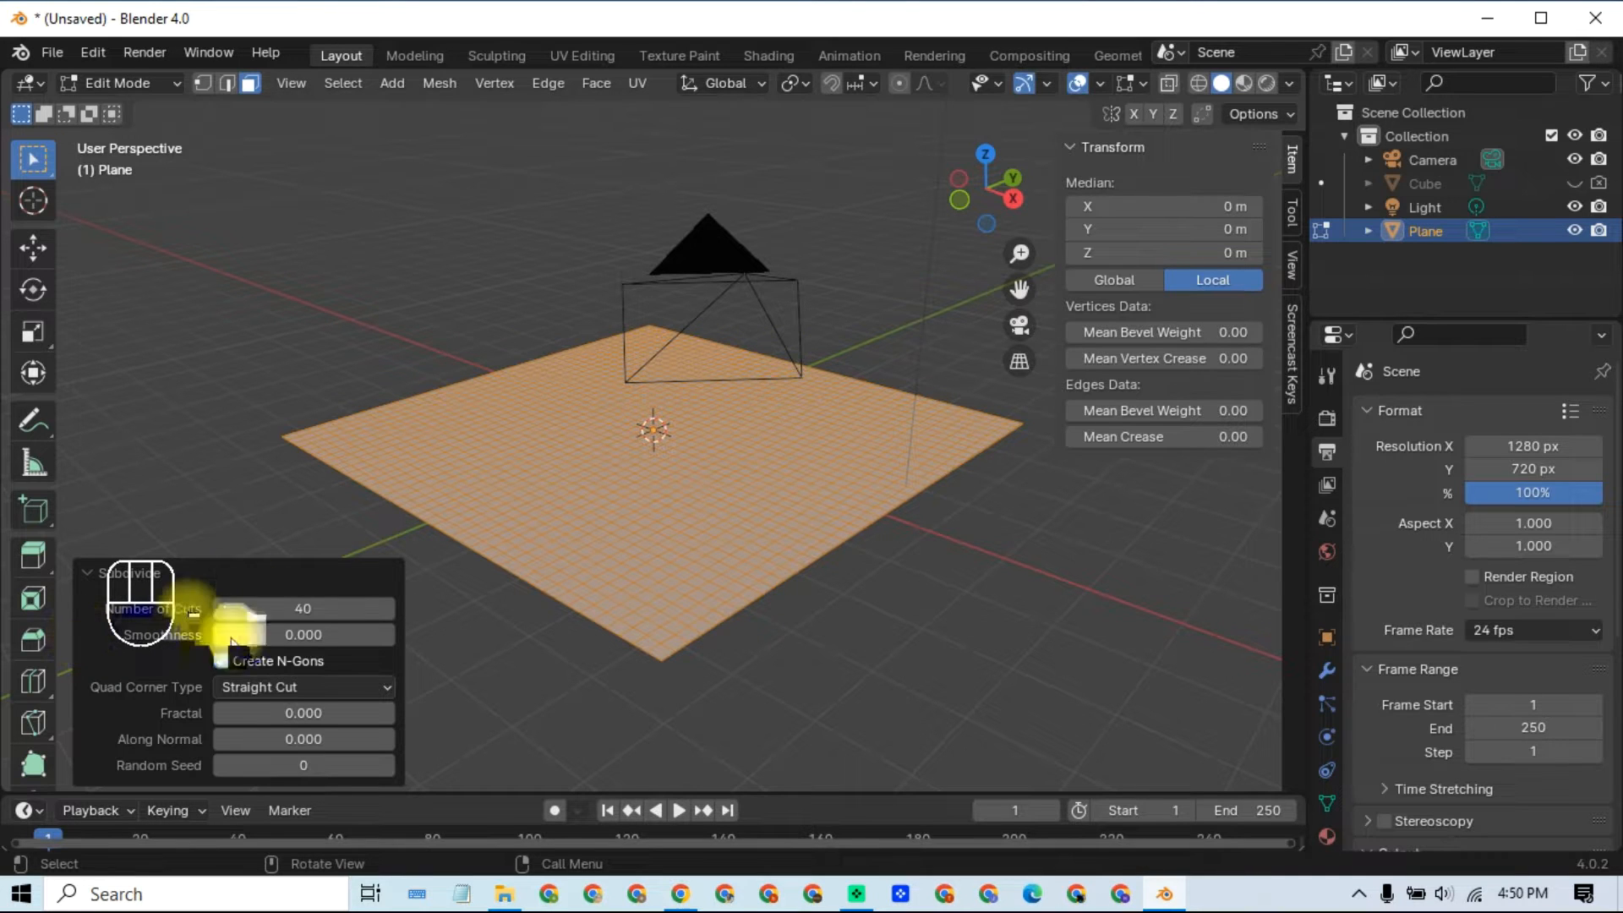
# Step: Set the plane subdivision's number of cuts to 70 and return to Object Mode
pyautogui.click(328, 610)
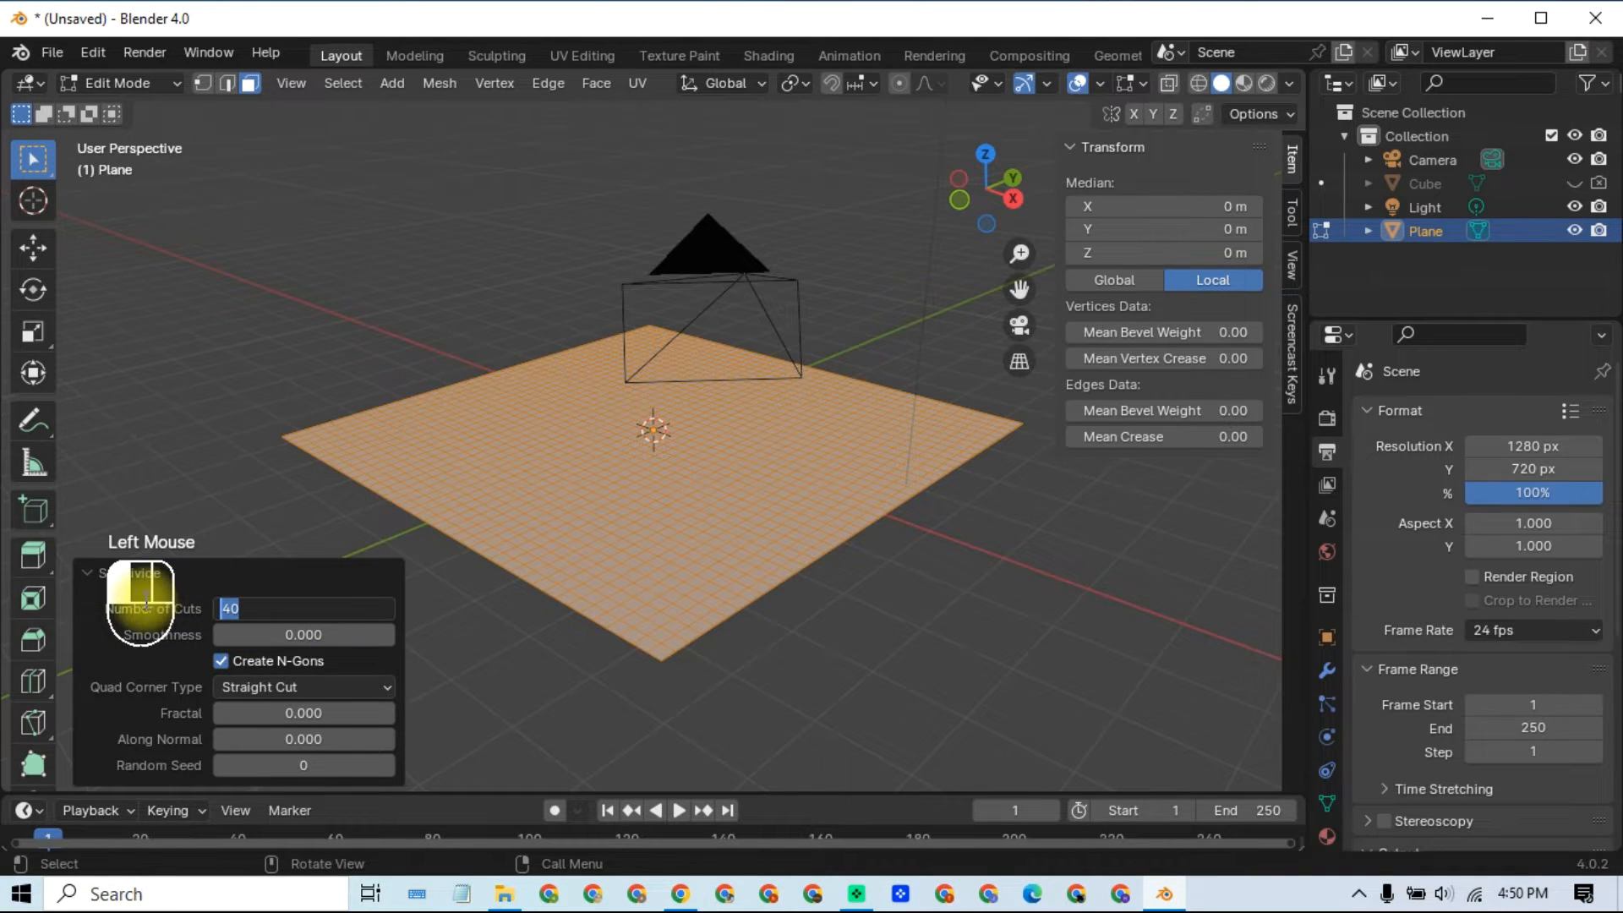
pyautogui.write('70')
pyautogui.press('Return')
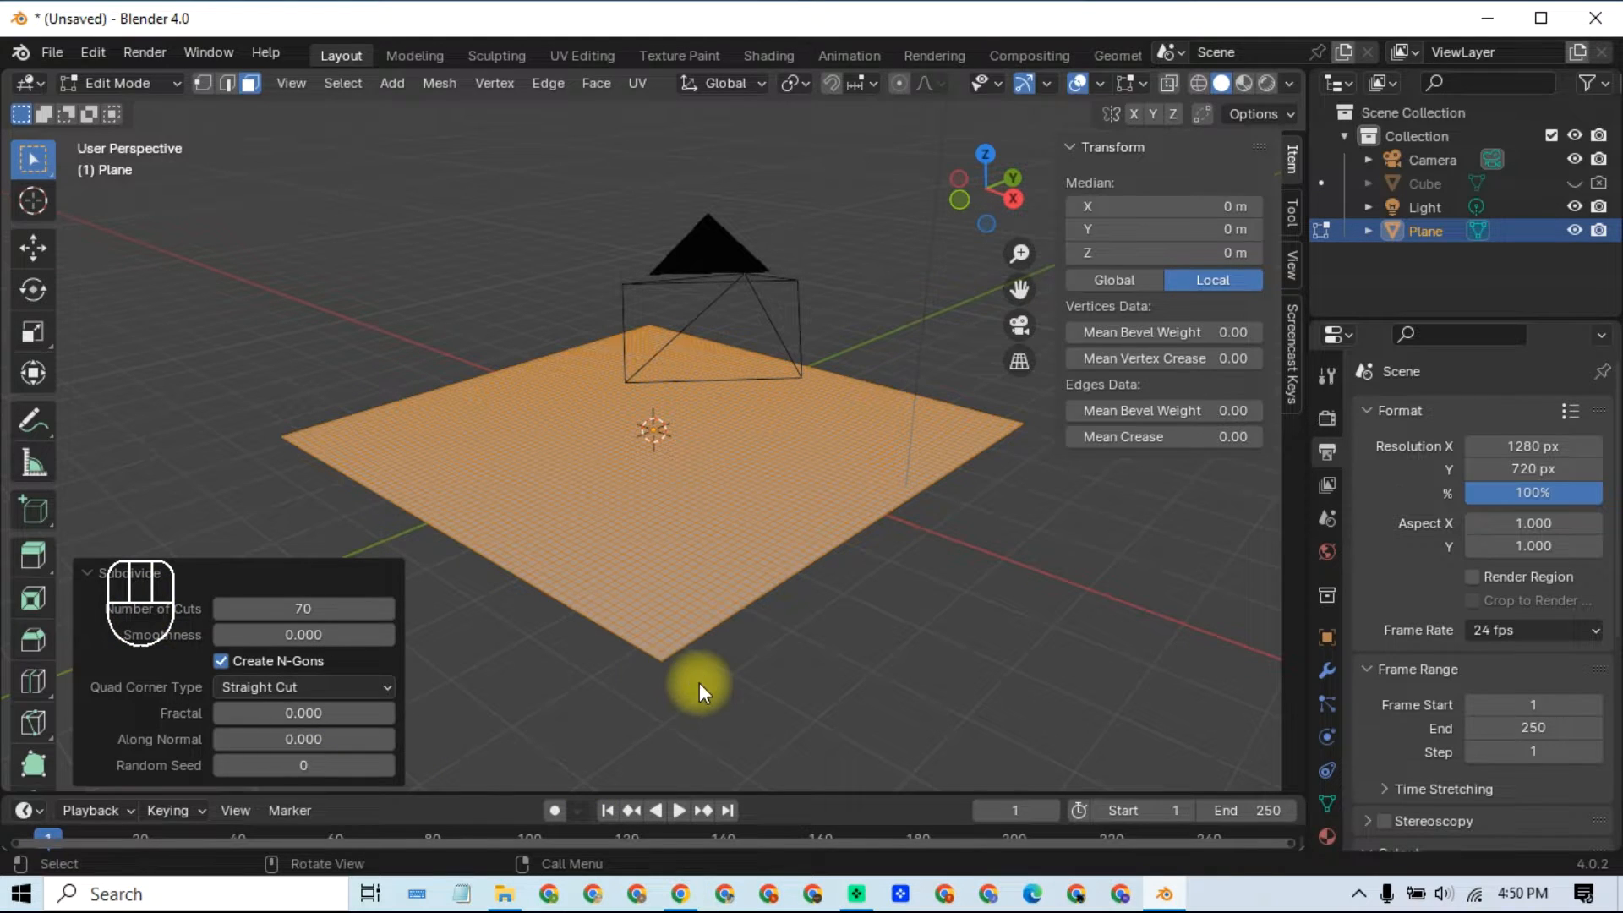
pyautogui.press('Tab')
pyautogui.click(723, 673)
pyautogui.click(692, 526)
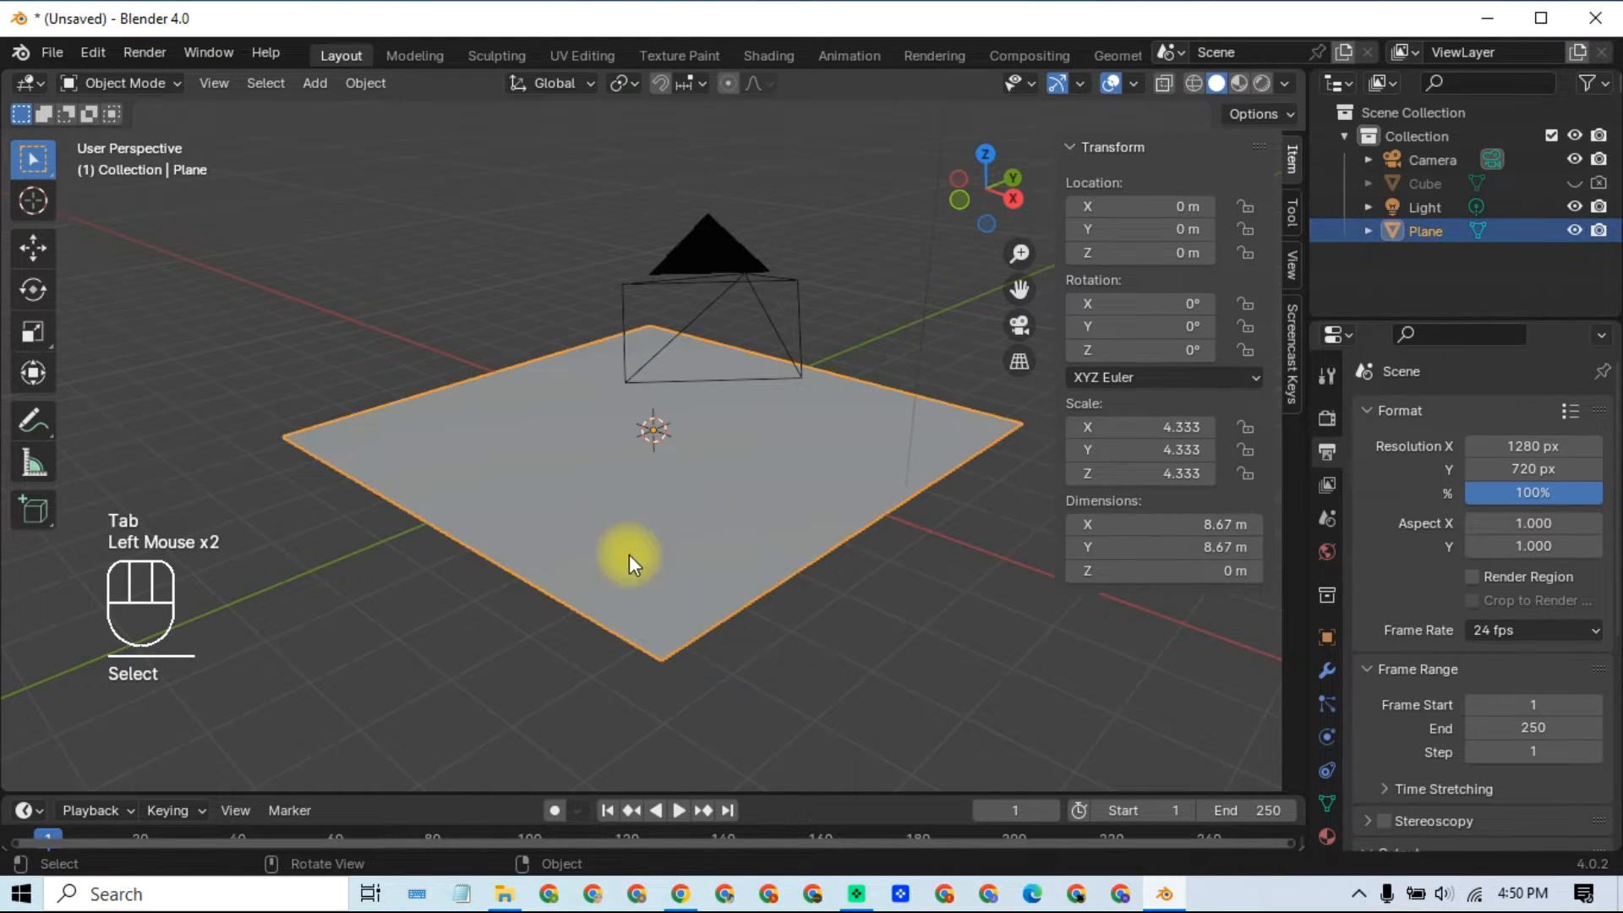
# Step: Add a 2 m cube mesh at the centre of the subdivided plane
pyautogui.hotkey('shift', 'a')
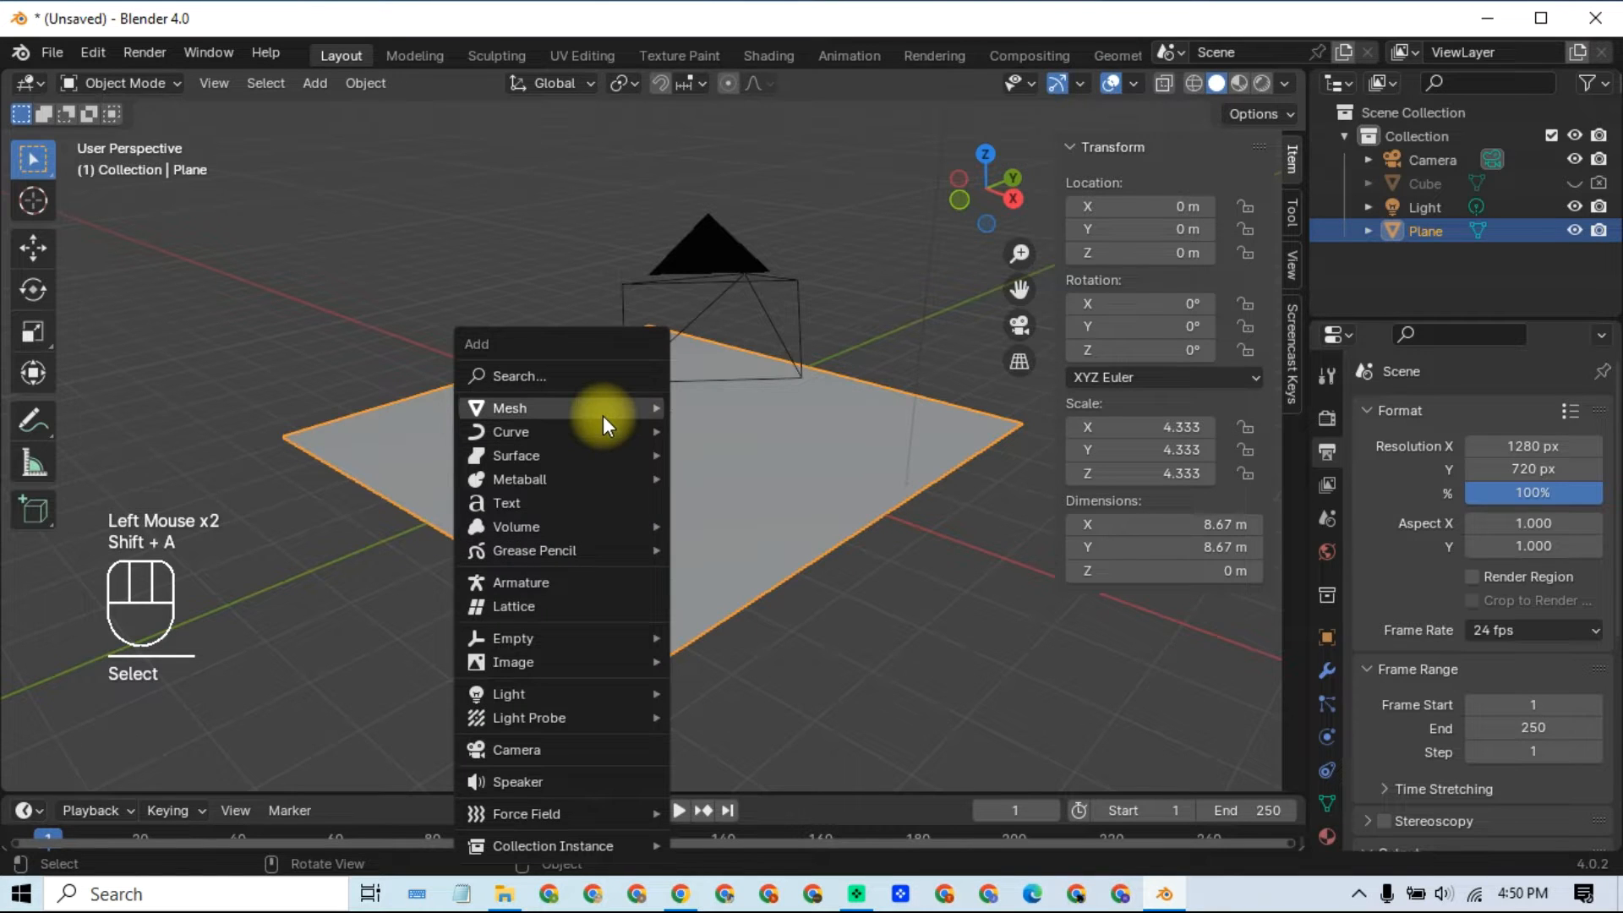
pyautogui.moveTo(615, 413)
pyautogui.click(709, 431)
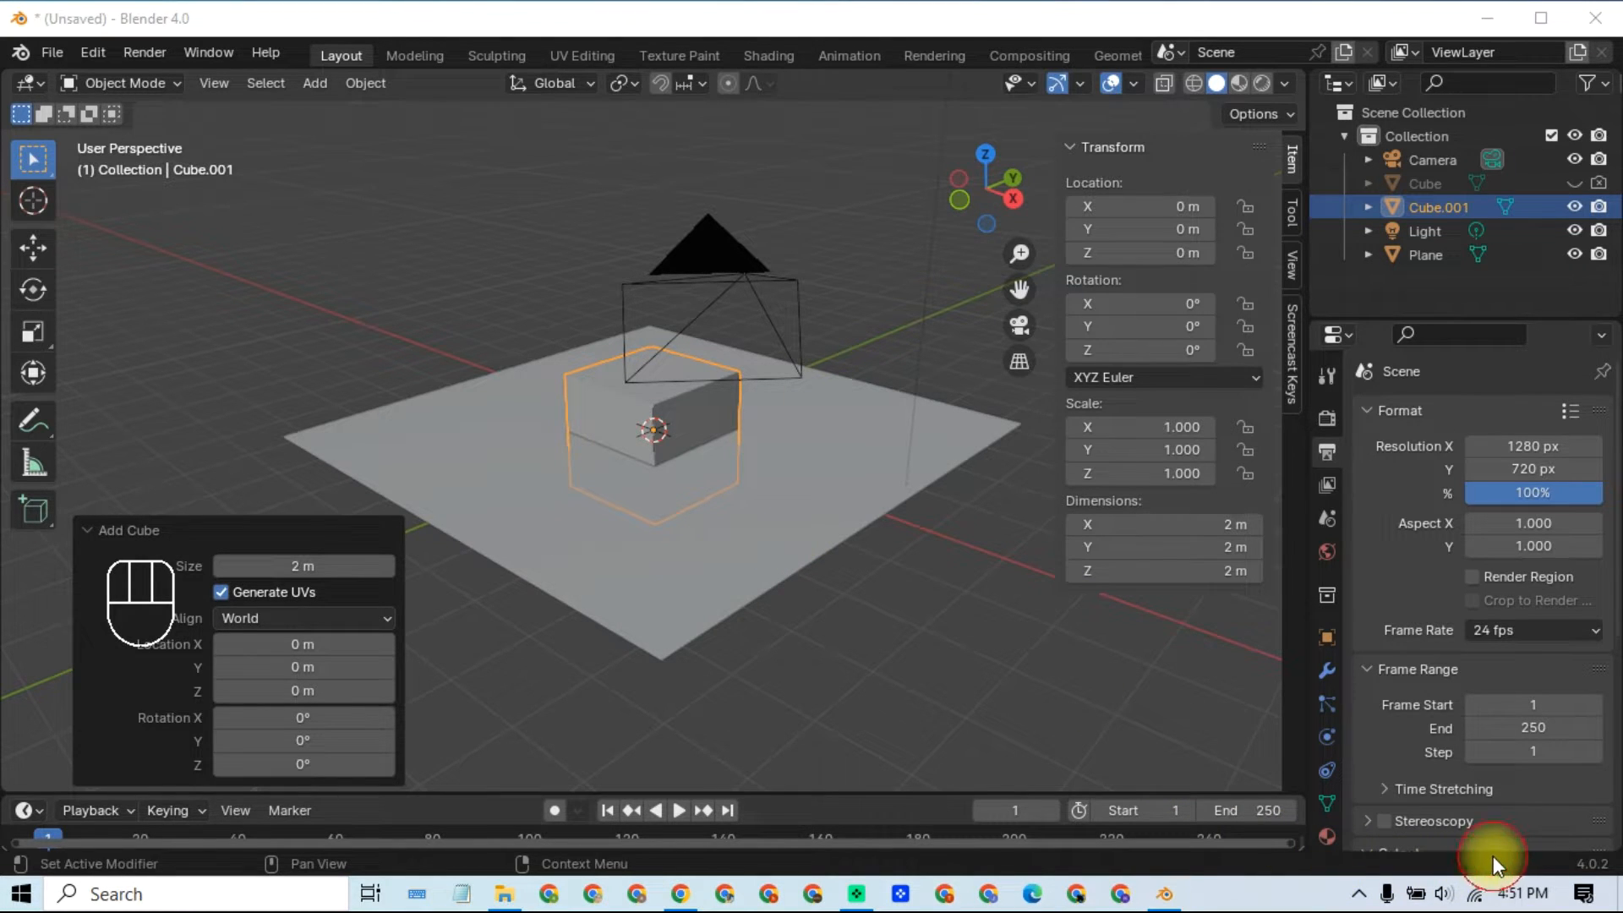
pyautogui.scroll(2, 746, 461)
pyautogui.scroll(1, 744, 456)
pyautogui.scroll(-1, 744, 456)
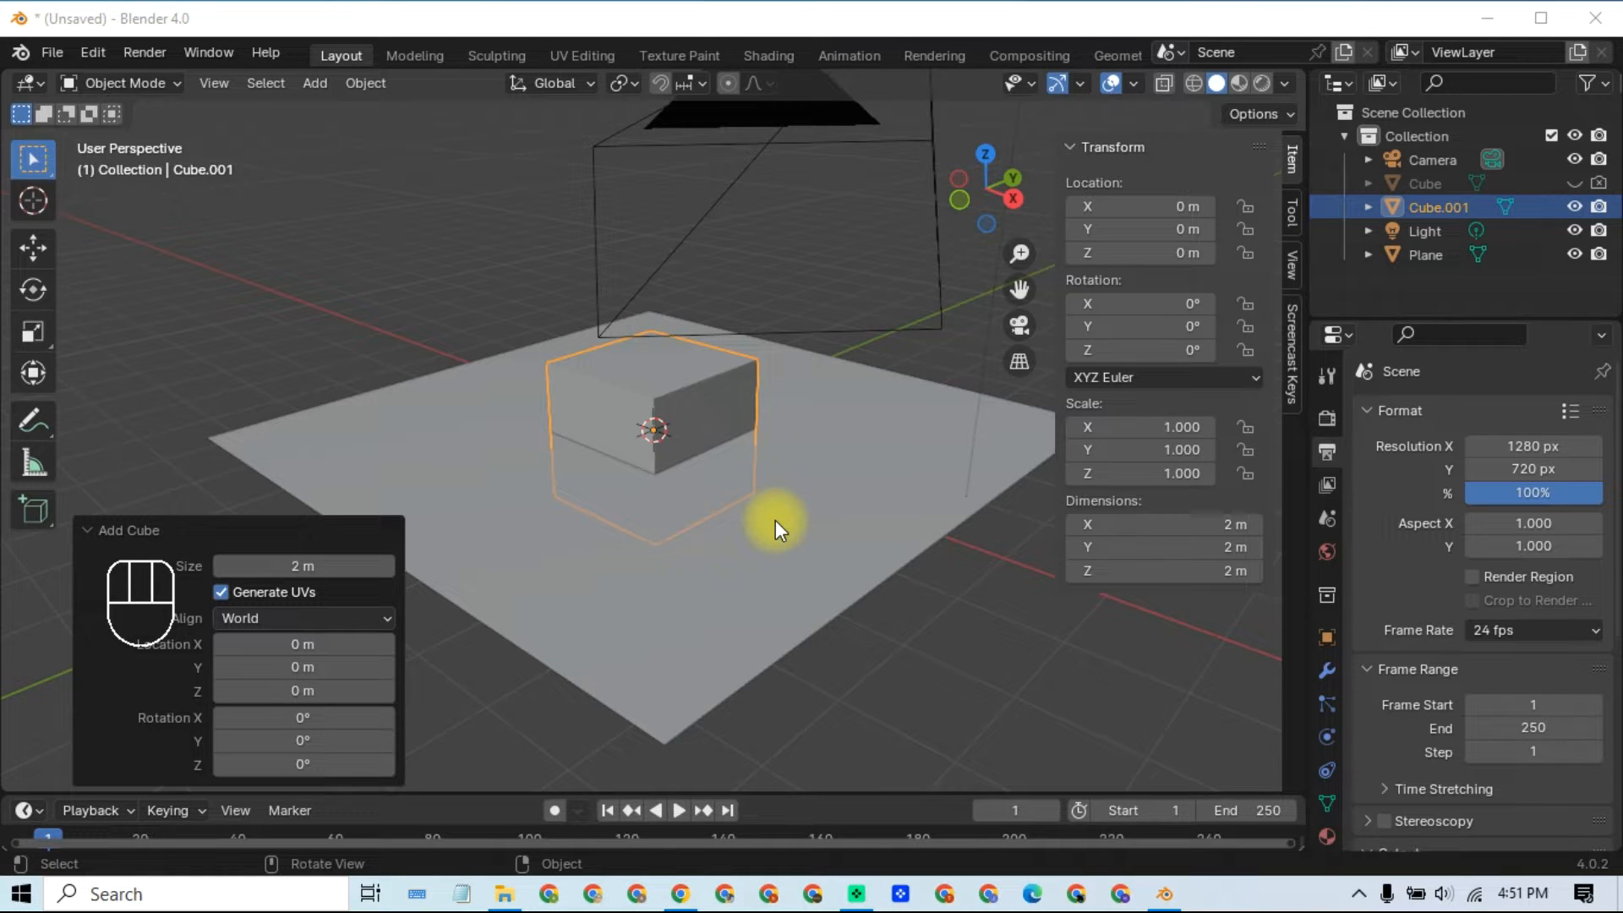
# Step: Narrow the new cube along the X axis to about 1.04 m
pyautogui.click(937, 622)
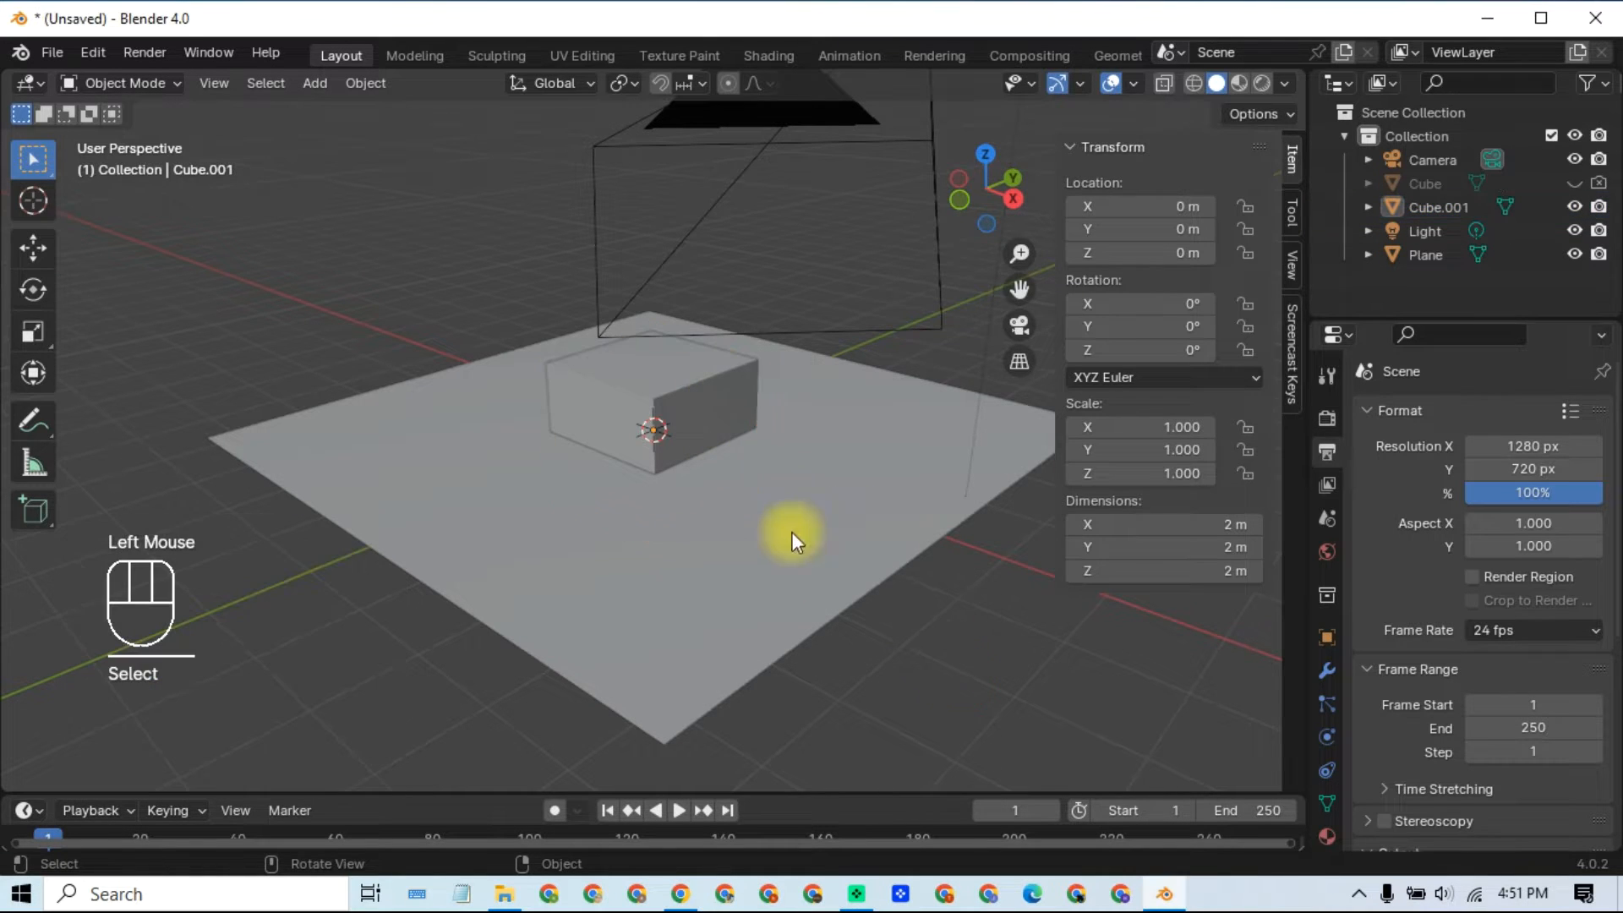
pyautogui.click(710, 415)
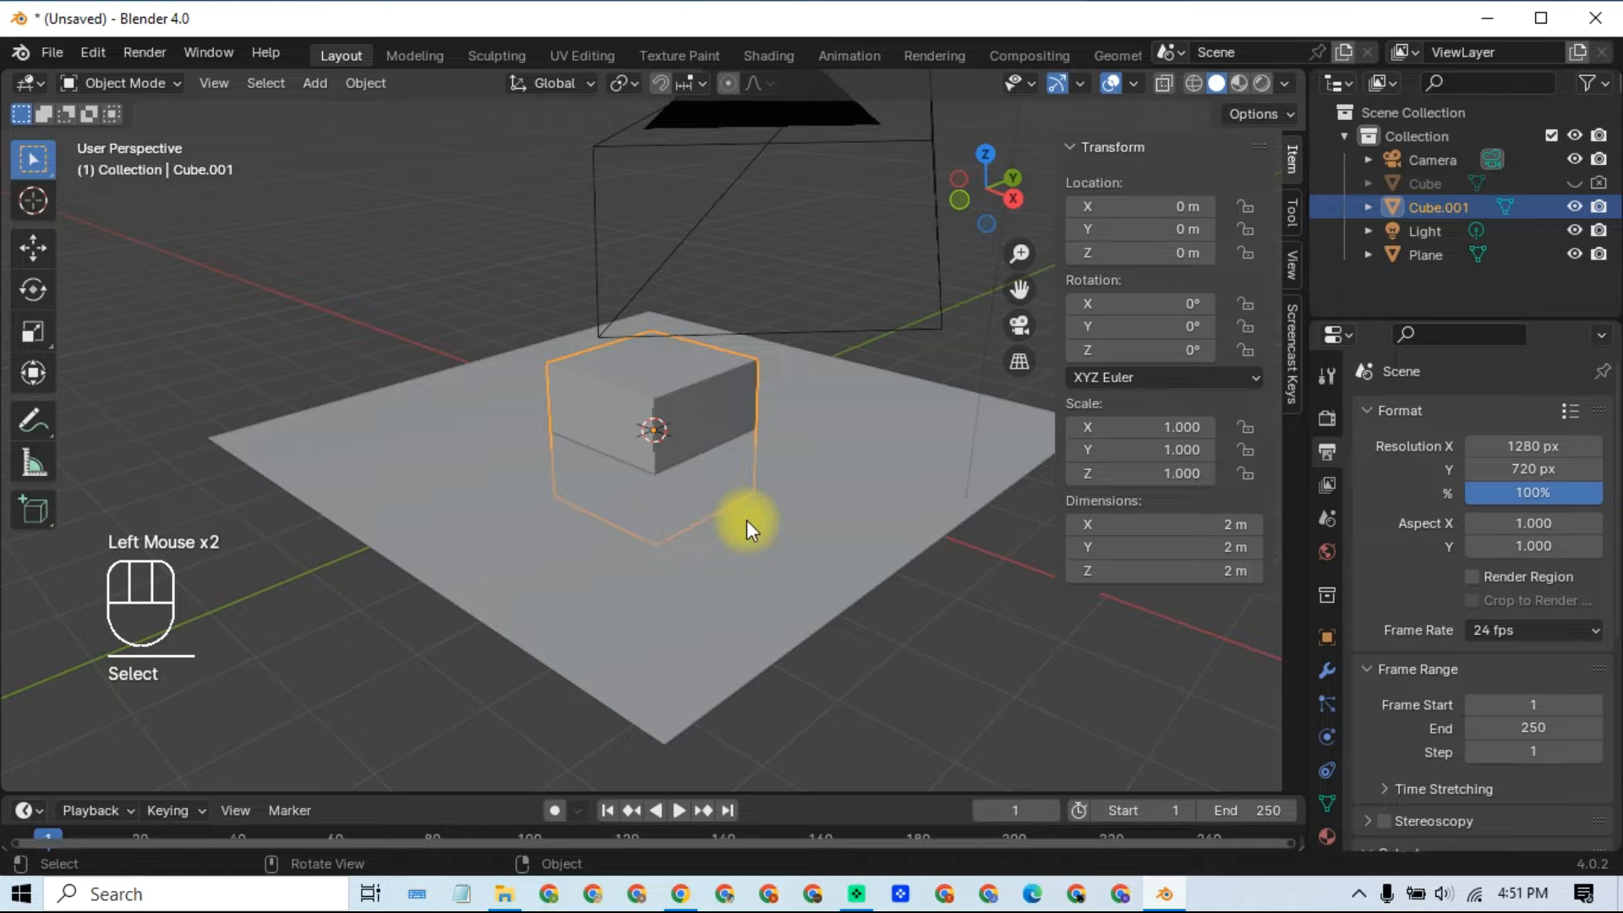
pyautogui.press('s')
pyautogui.press('x')
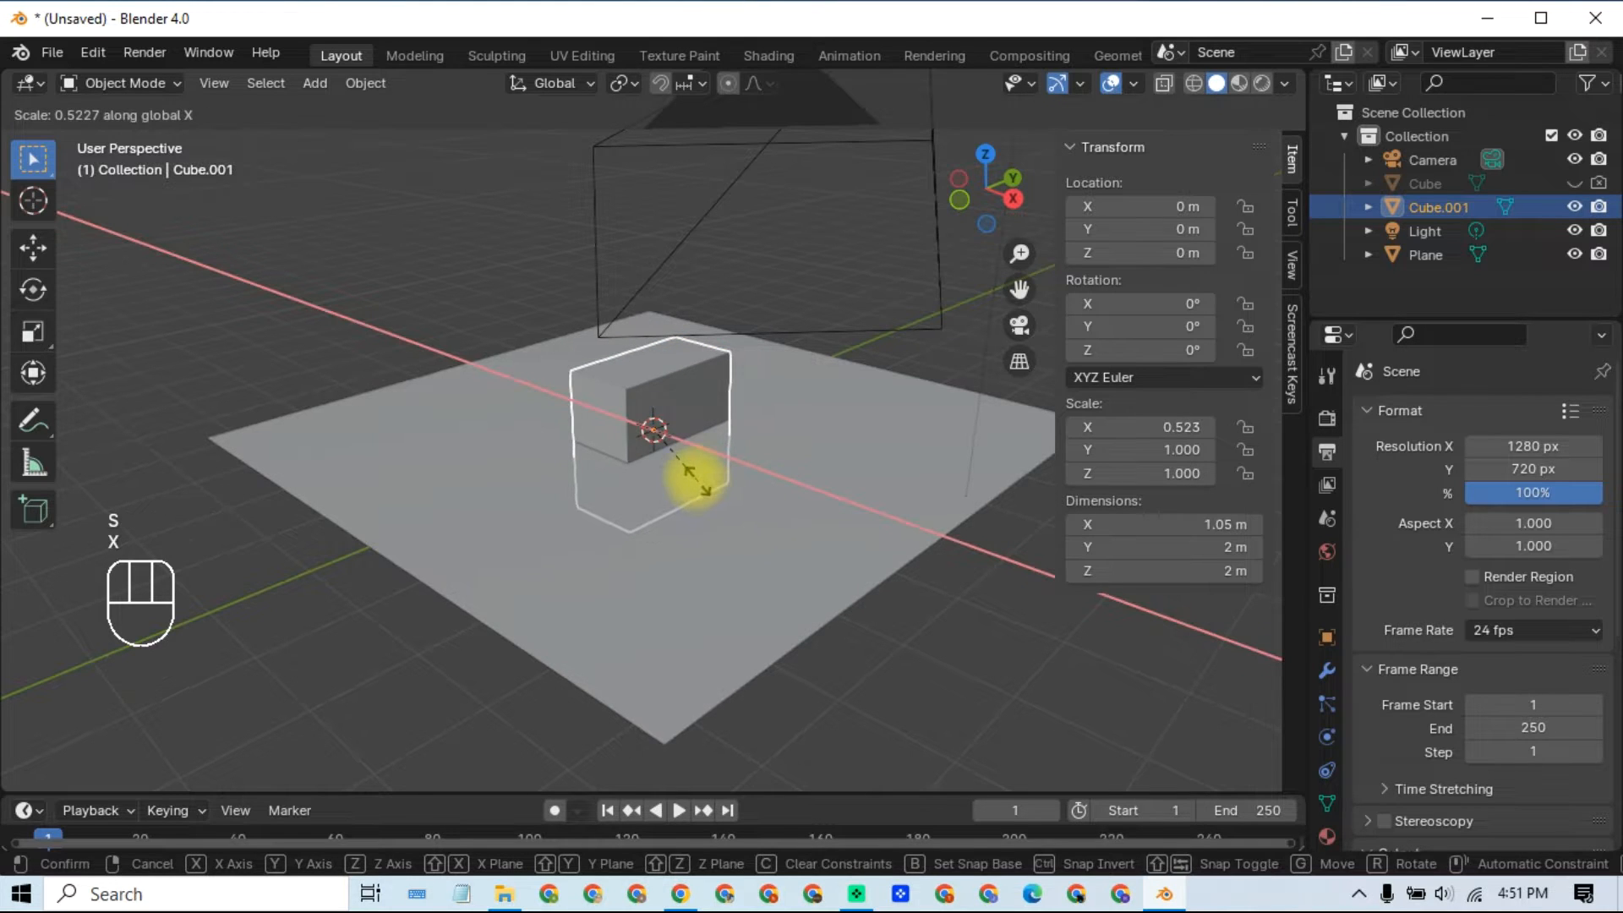
pyautogui.click(699, 475)
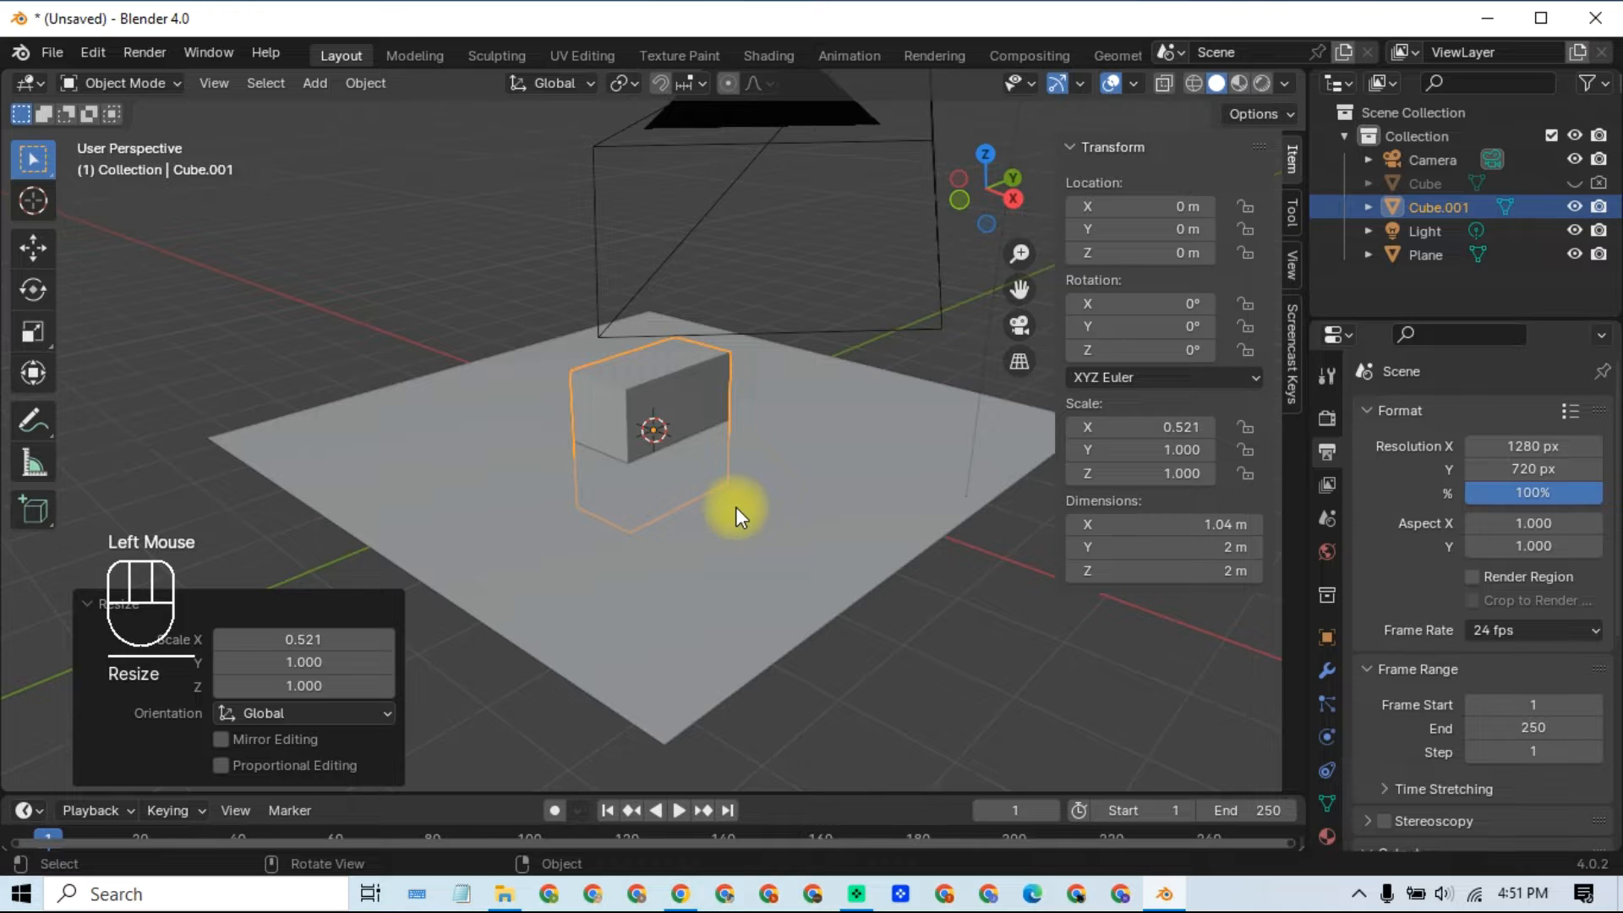
# Step: Raise the narrowed cube about 1.23 m along the Z axis in the right orthographic view
pyautogui.press('KP_3')
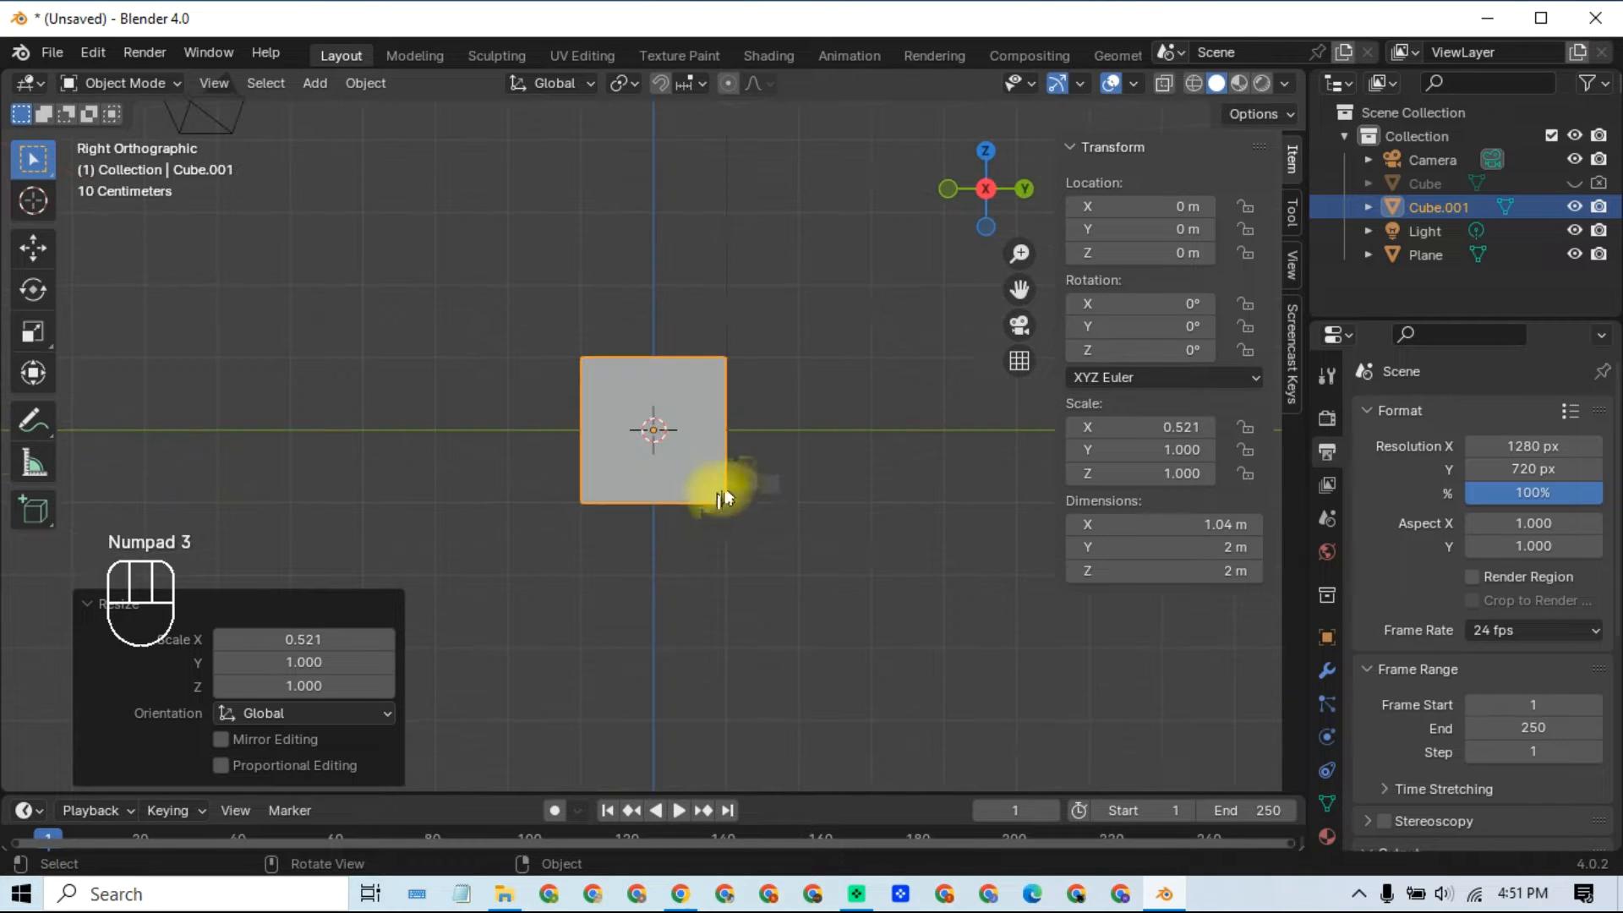
pyautogui.press('g')
pyautogui.press('z')
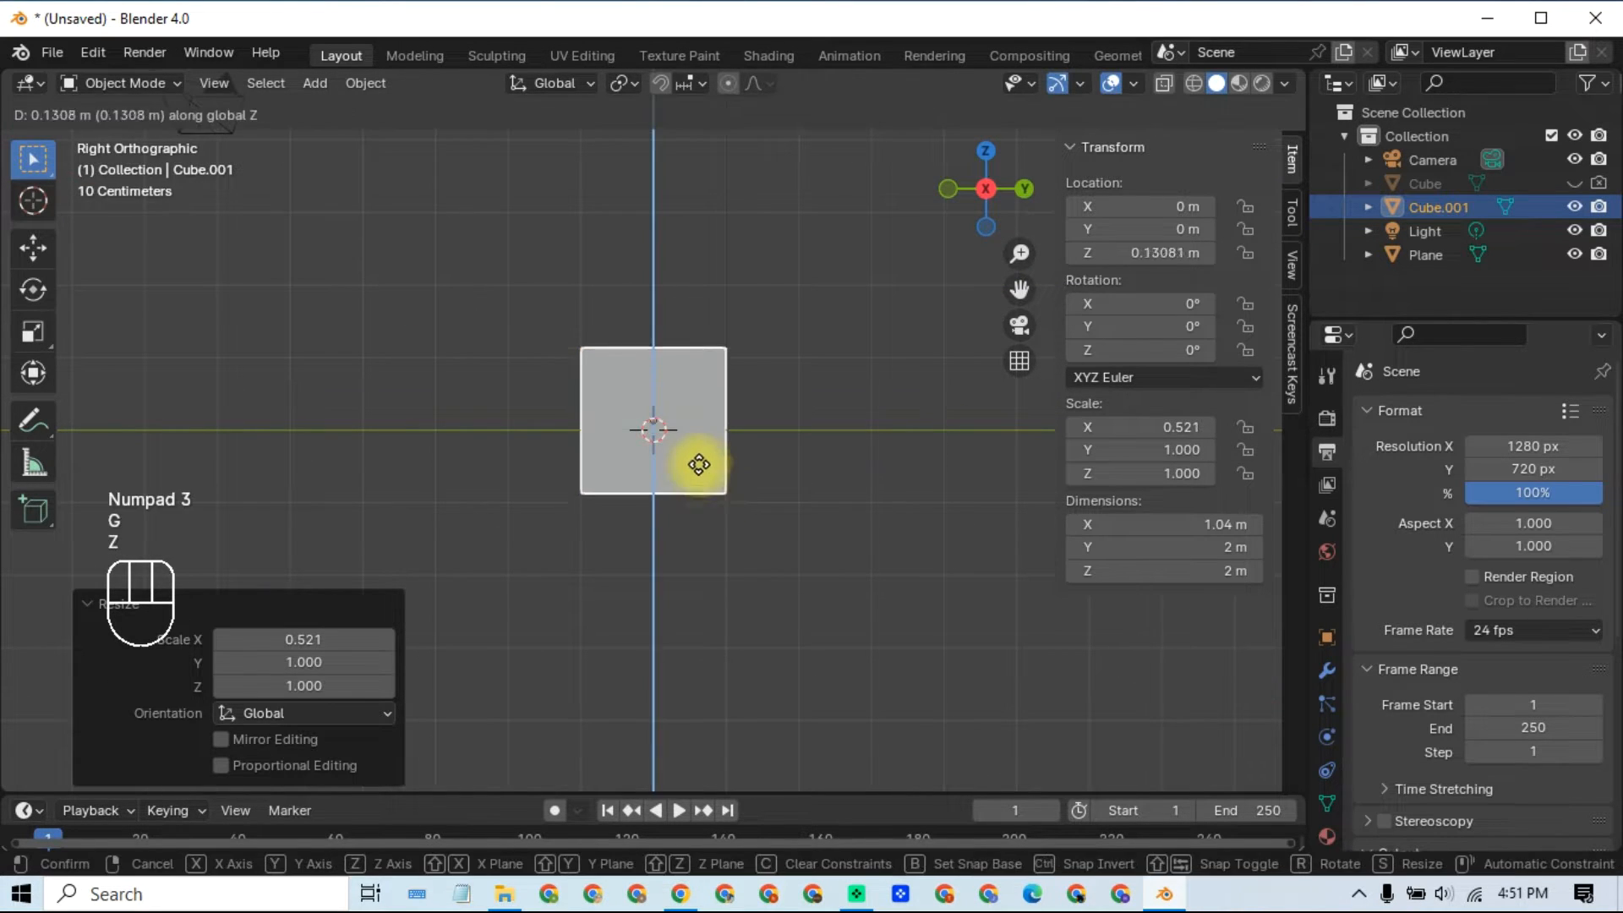
pyautogui.click(698, 403)
# Step: Stretch the cube along the Z axis to a height of about 3.33 m and deselect it
pyautogui.press('s')
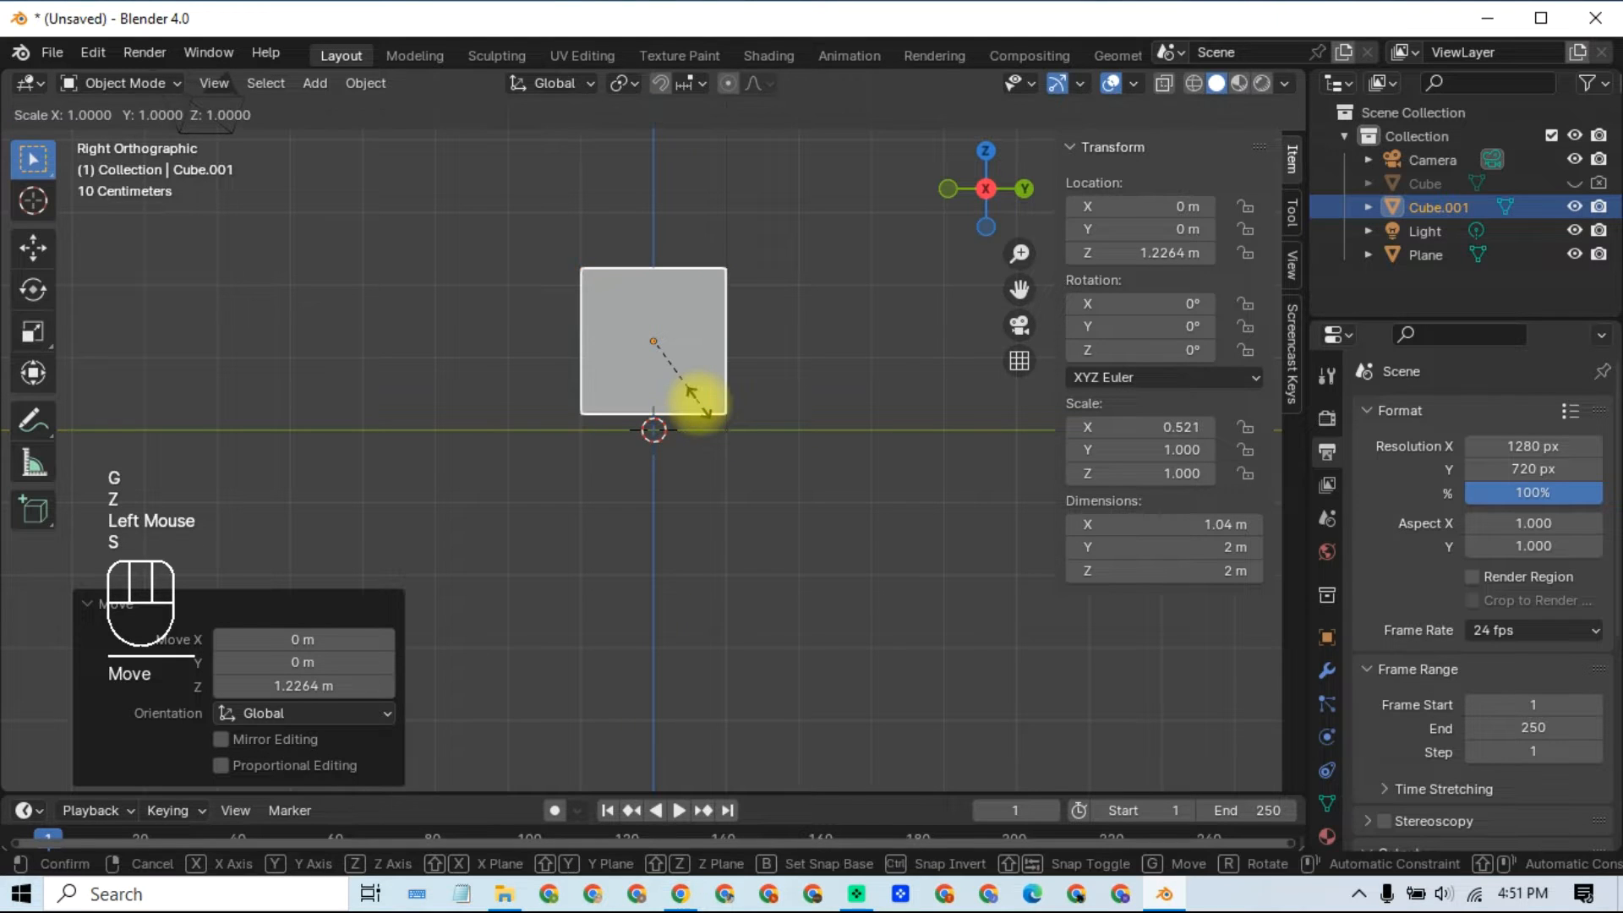
pyautogui.press('z')
pyautogui.click(728, 447)
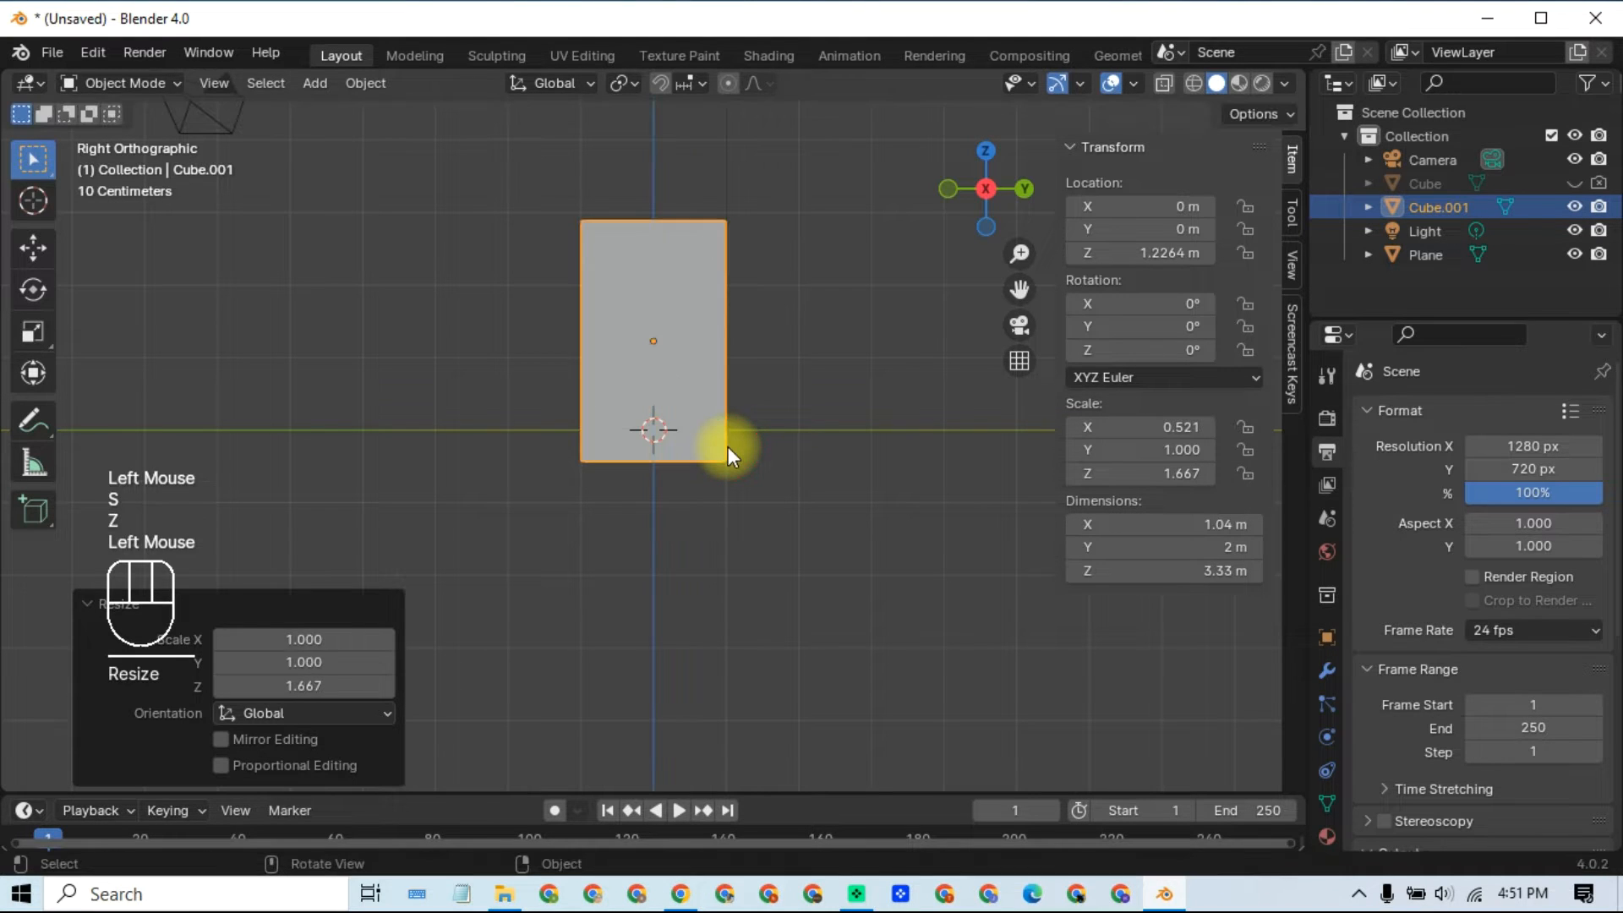
pyautogui.moveTo(713, 490); pyautogui.dragTo(808, 484, button='middle')
pyautogui.press('KP_3')
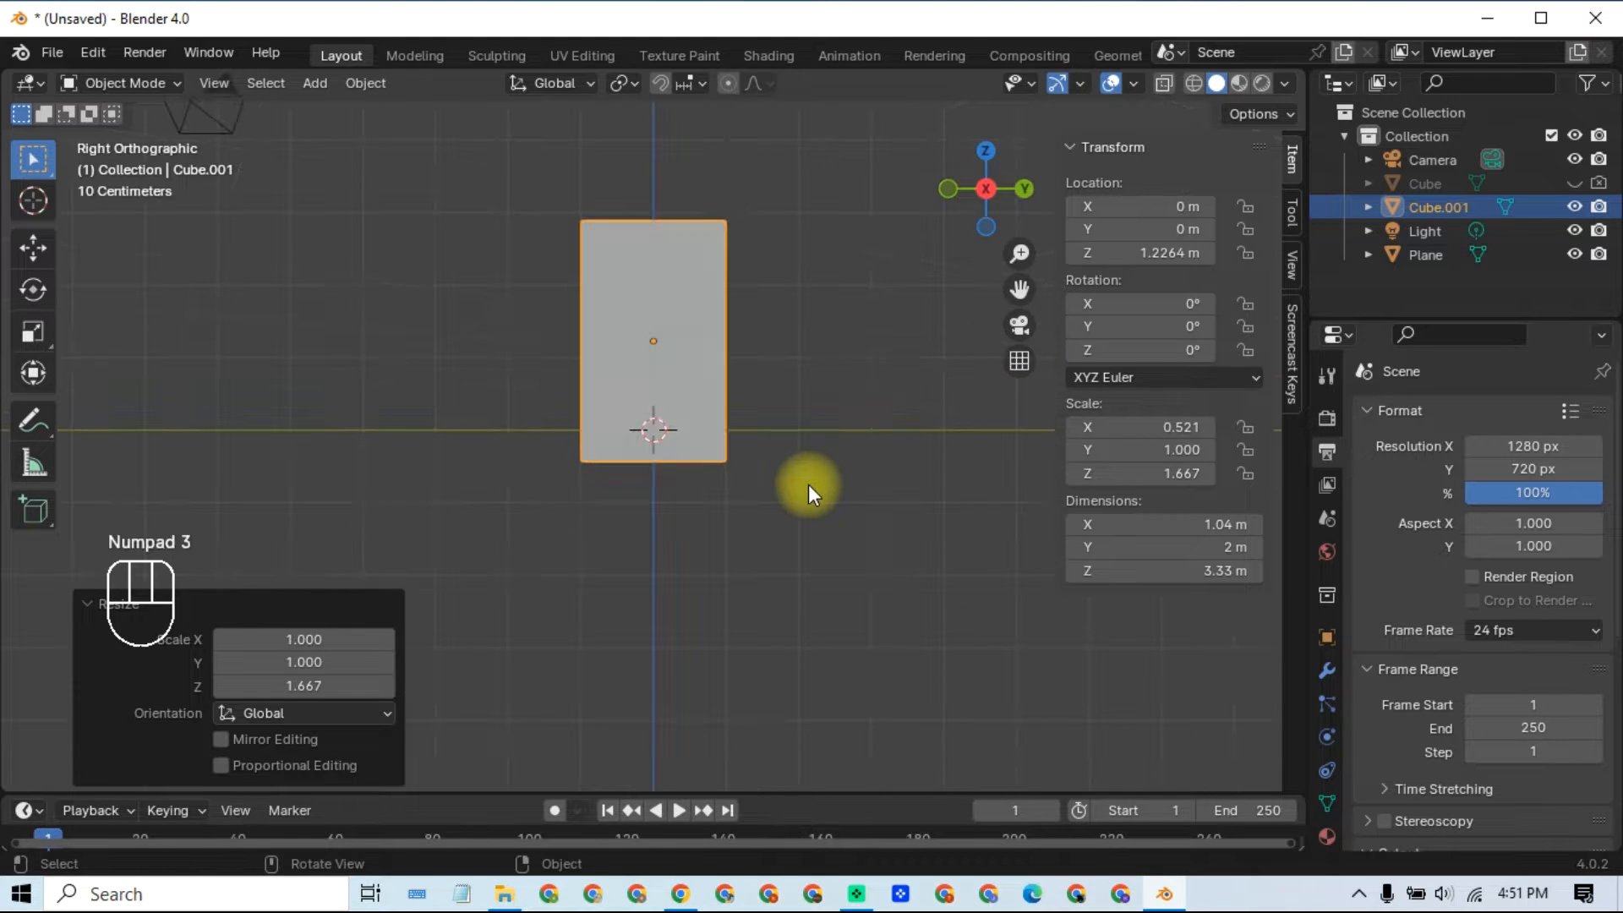
pyautogui.press('KP_1')
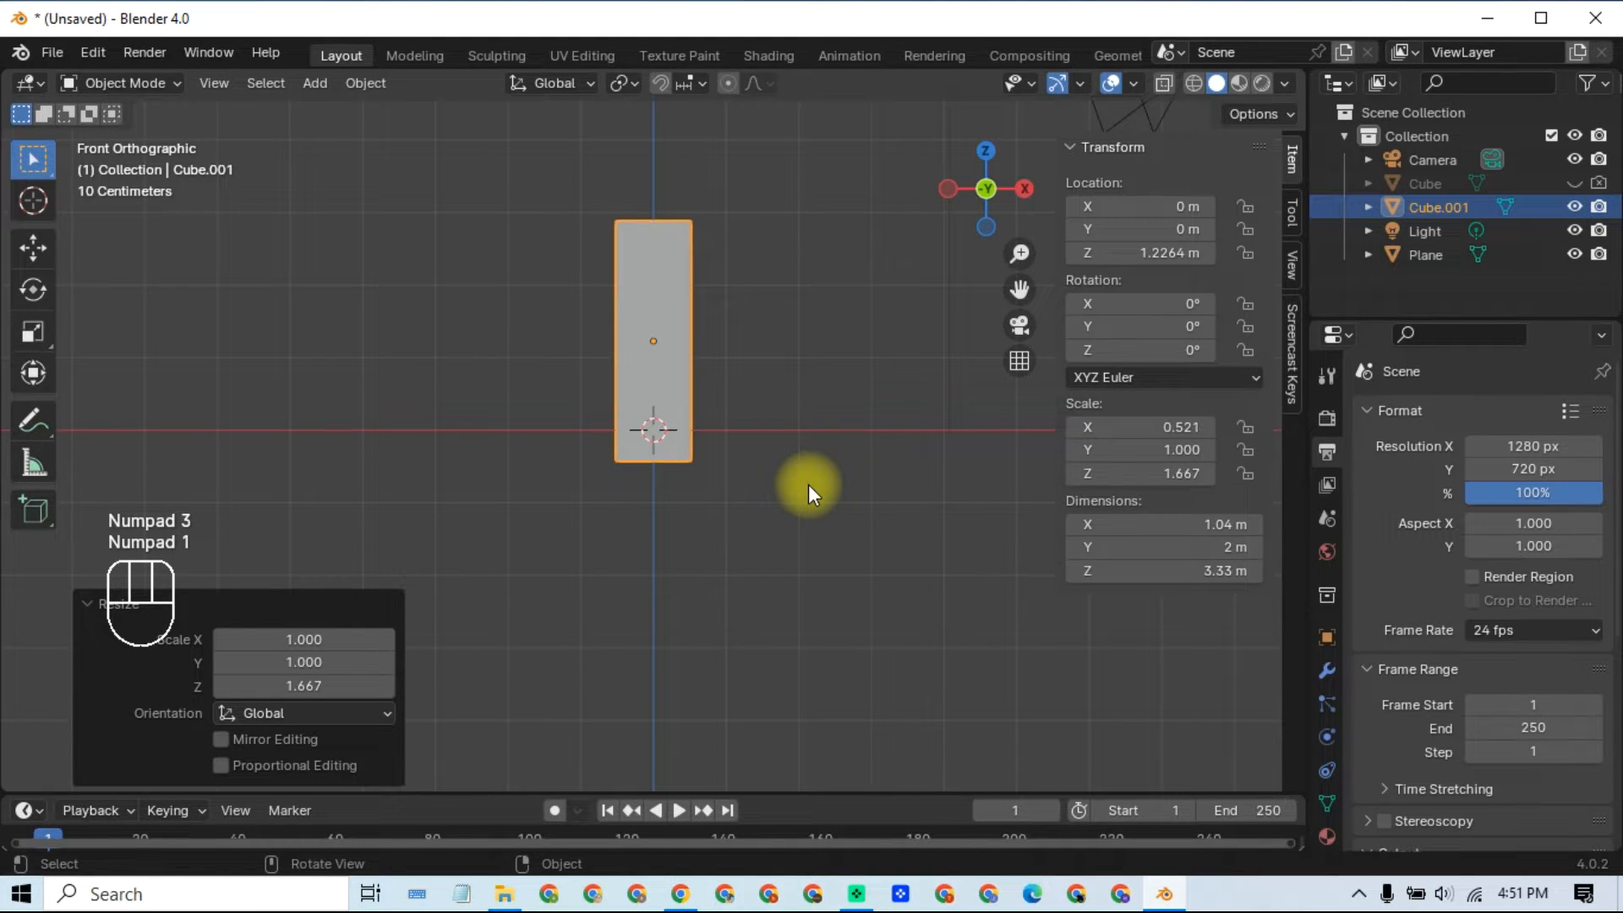
pyautogui.press('KP_3')
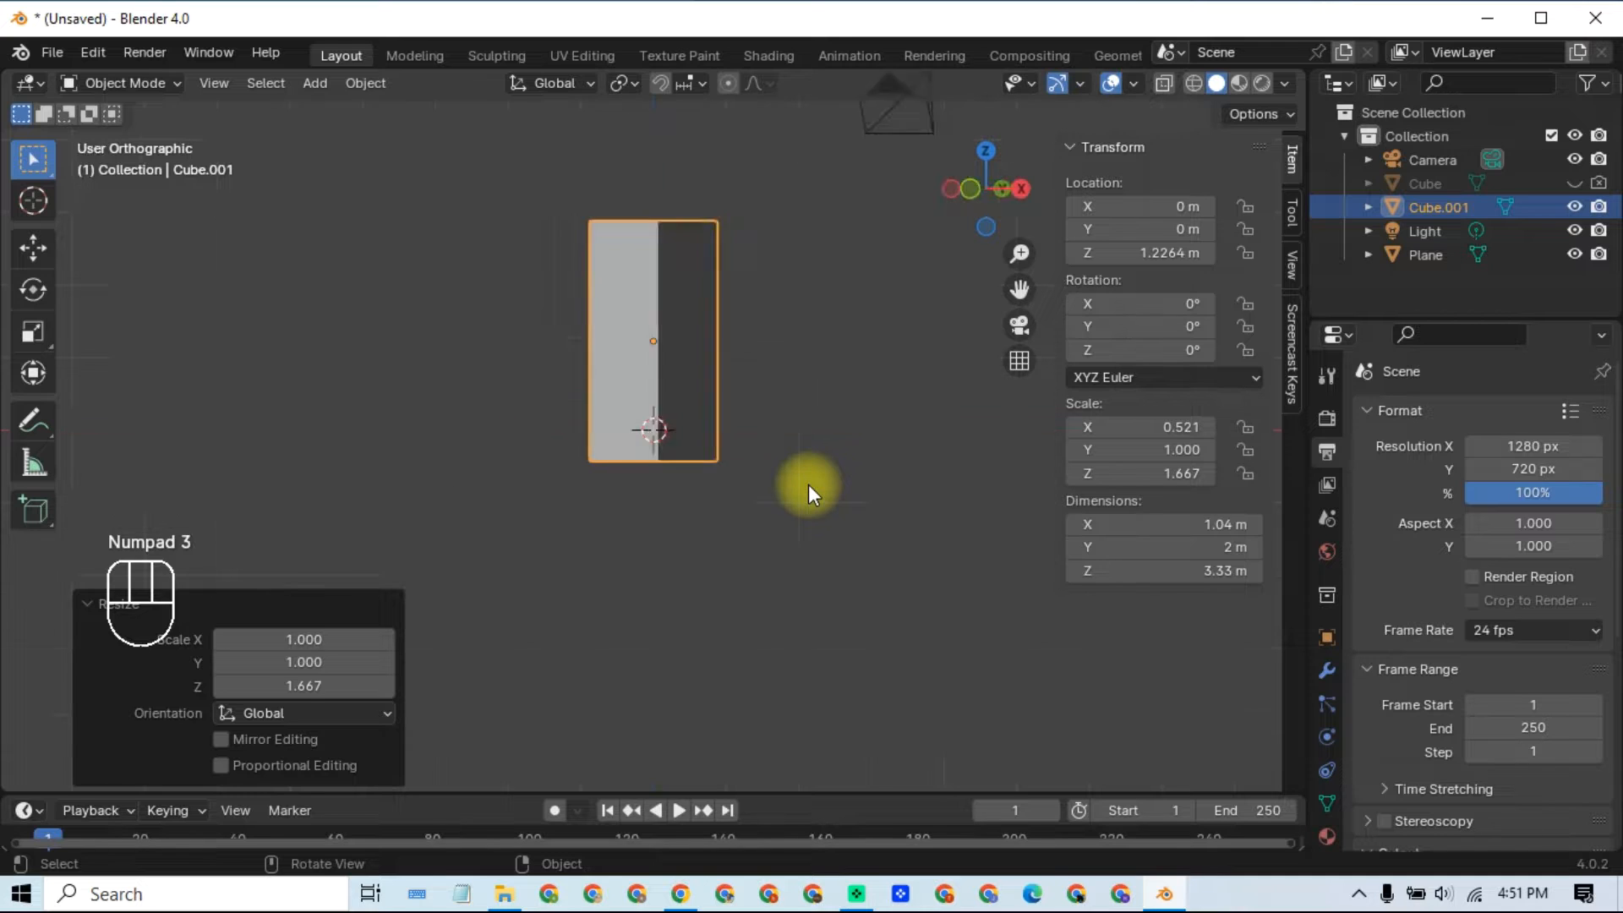
pyautogui.click(790, 520)
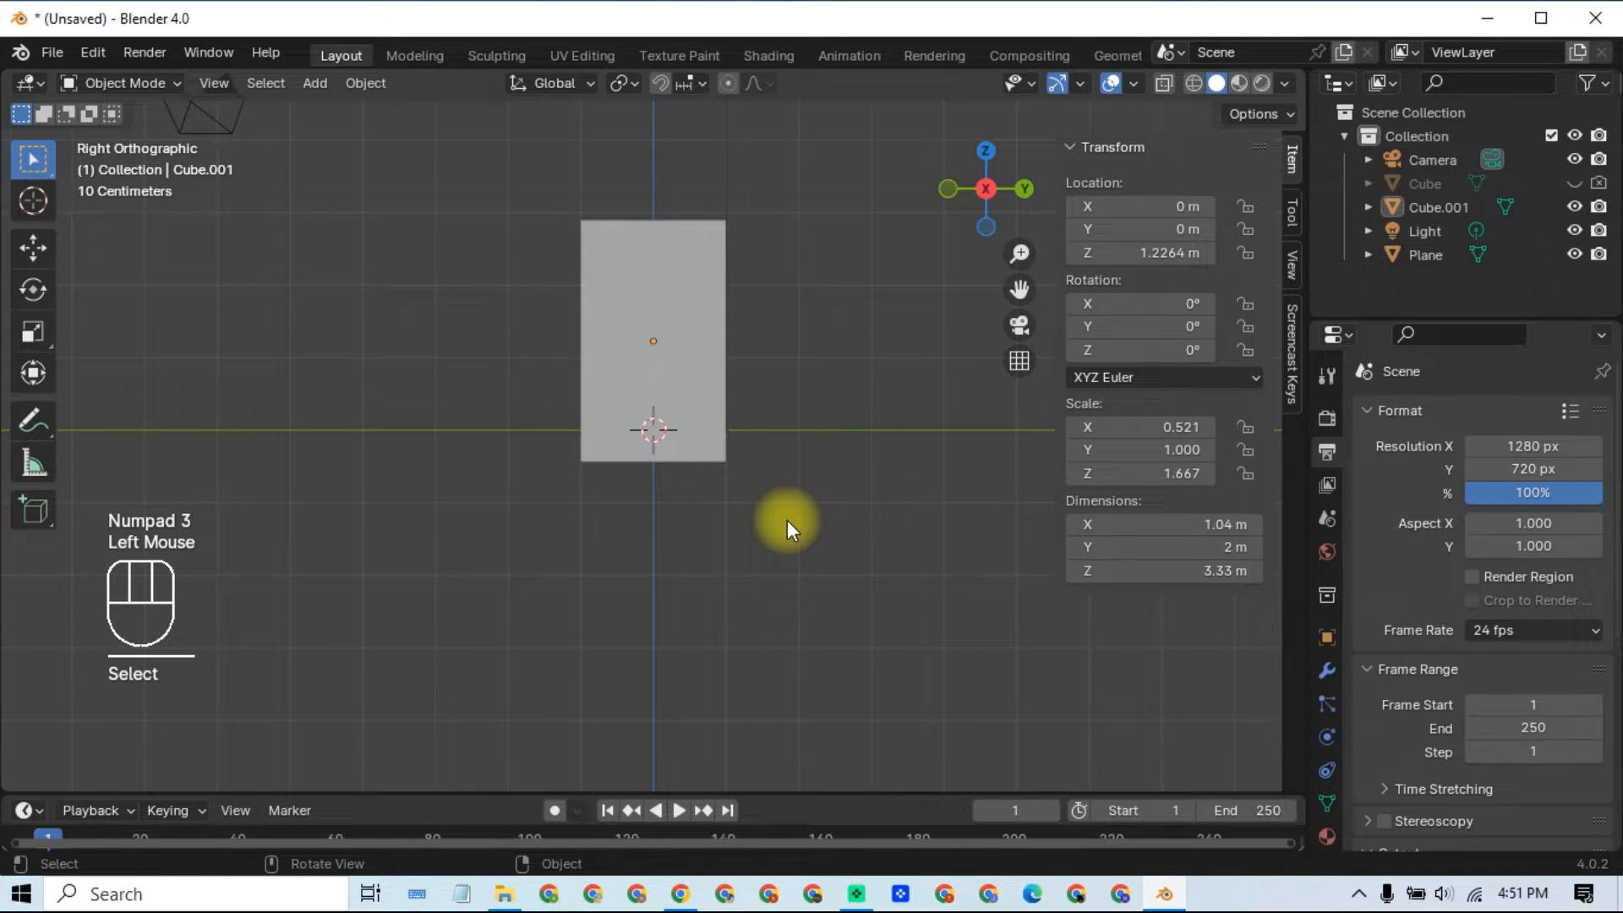
# Step: Rotate the plane 45° about the Z axis in top view with snapped increments and deselect it
pyautogui.press('KP_7')
pyautogui.scroll(-2, 761, 516)
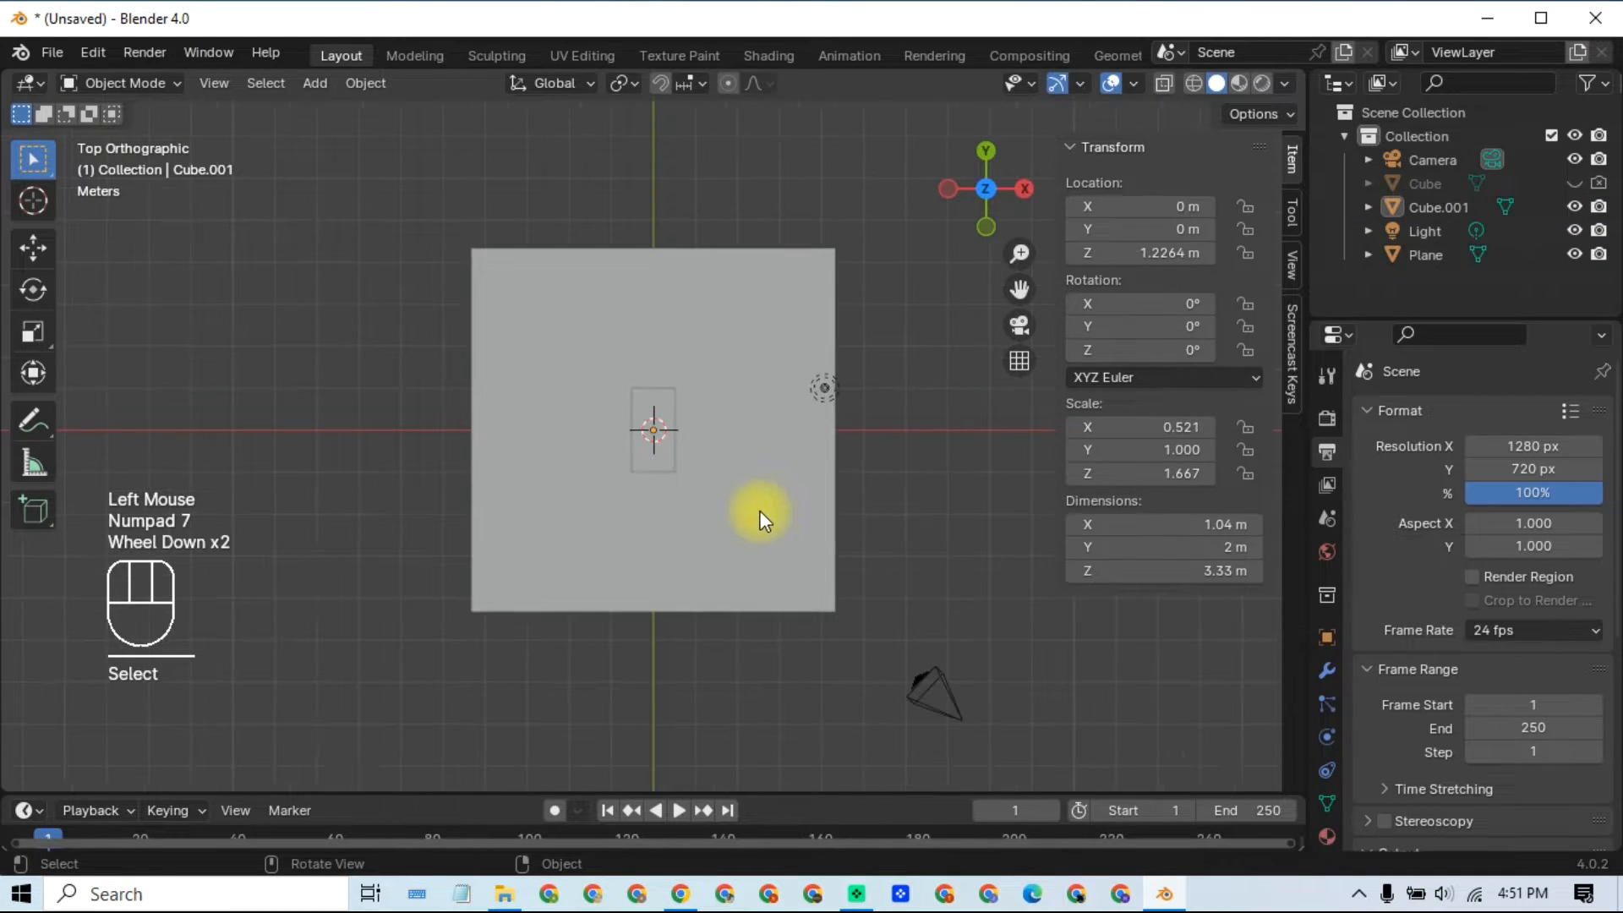
pyautogui.moveTo(900, 551); pyautogui.dragTo(786, 475, button='middle')
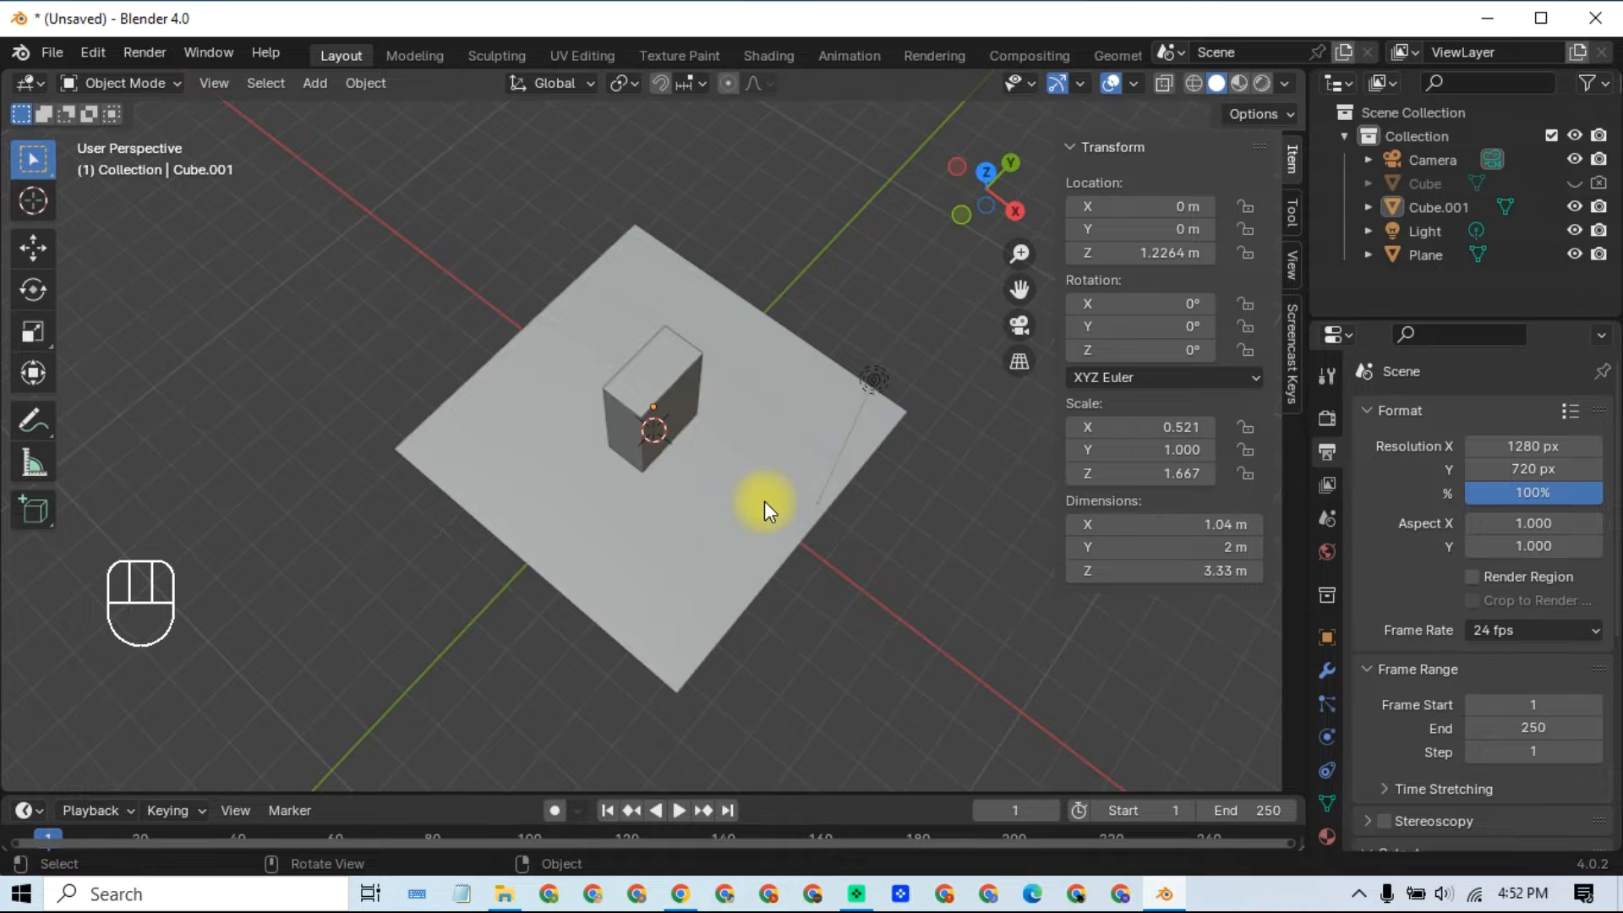
pyautogui.press('KP_7')
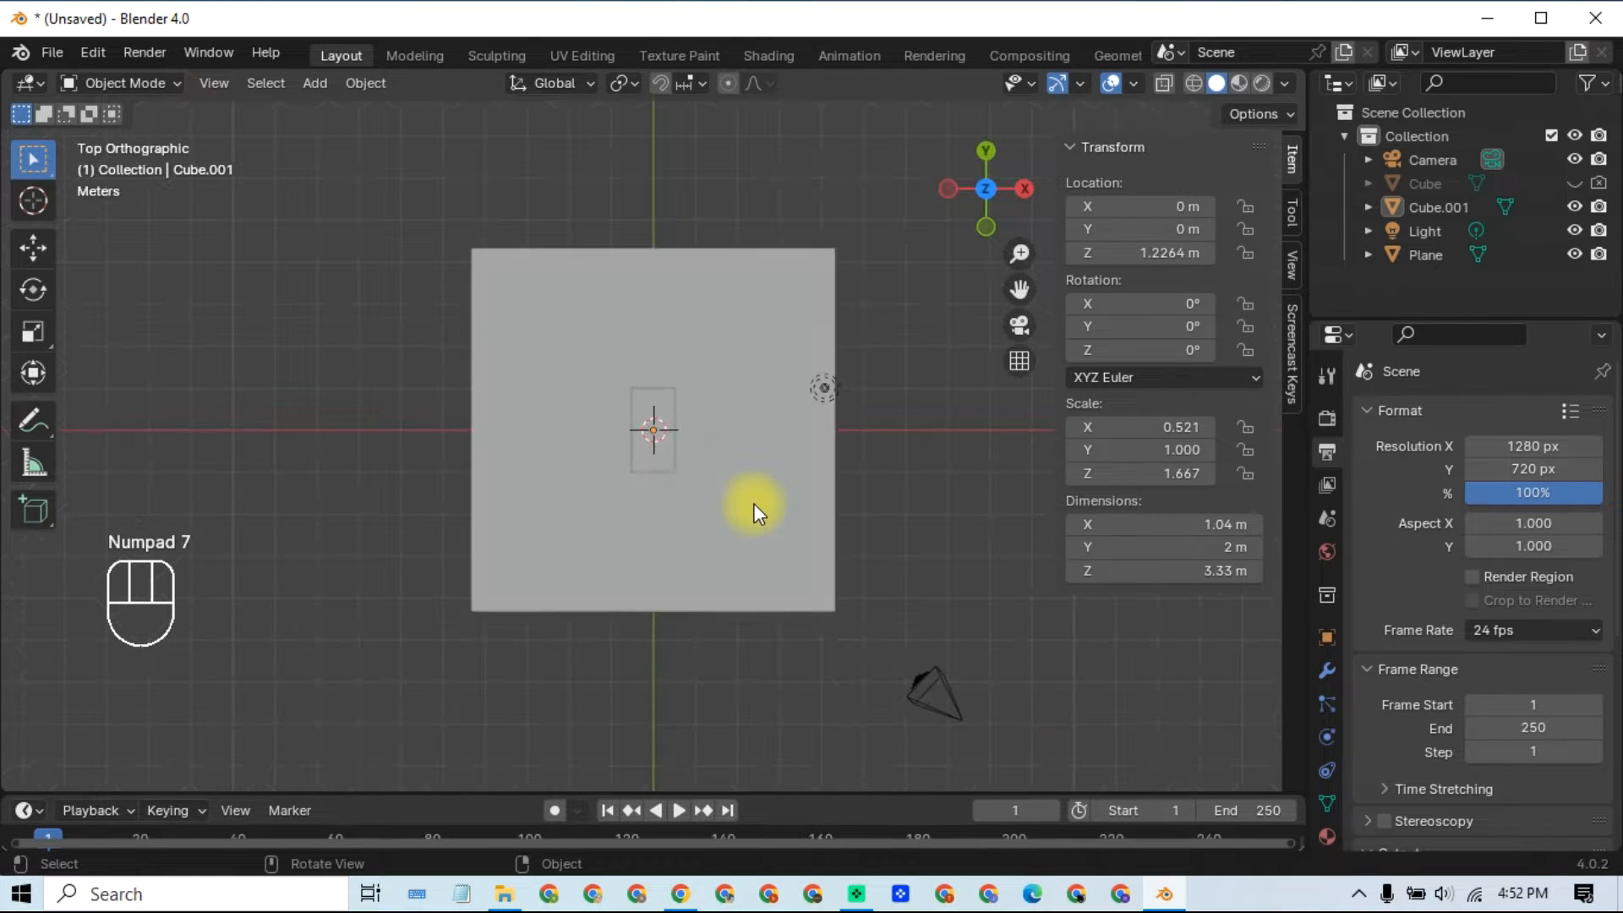
pyautogui.click(712, 544)
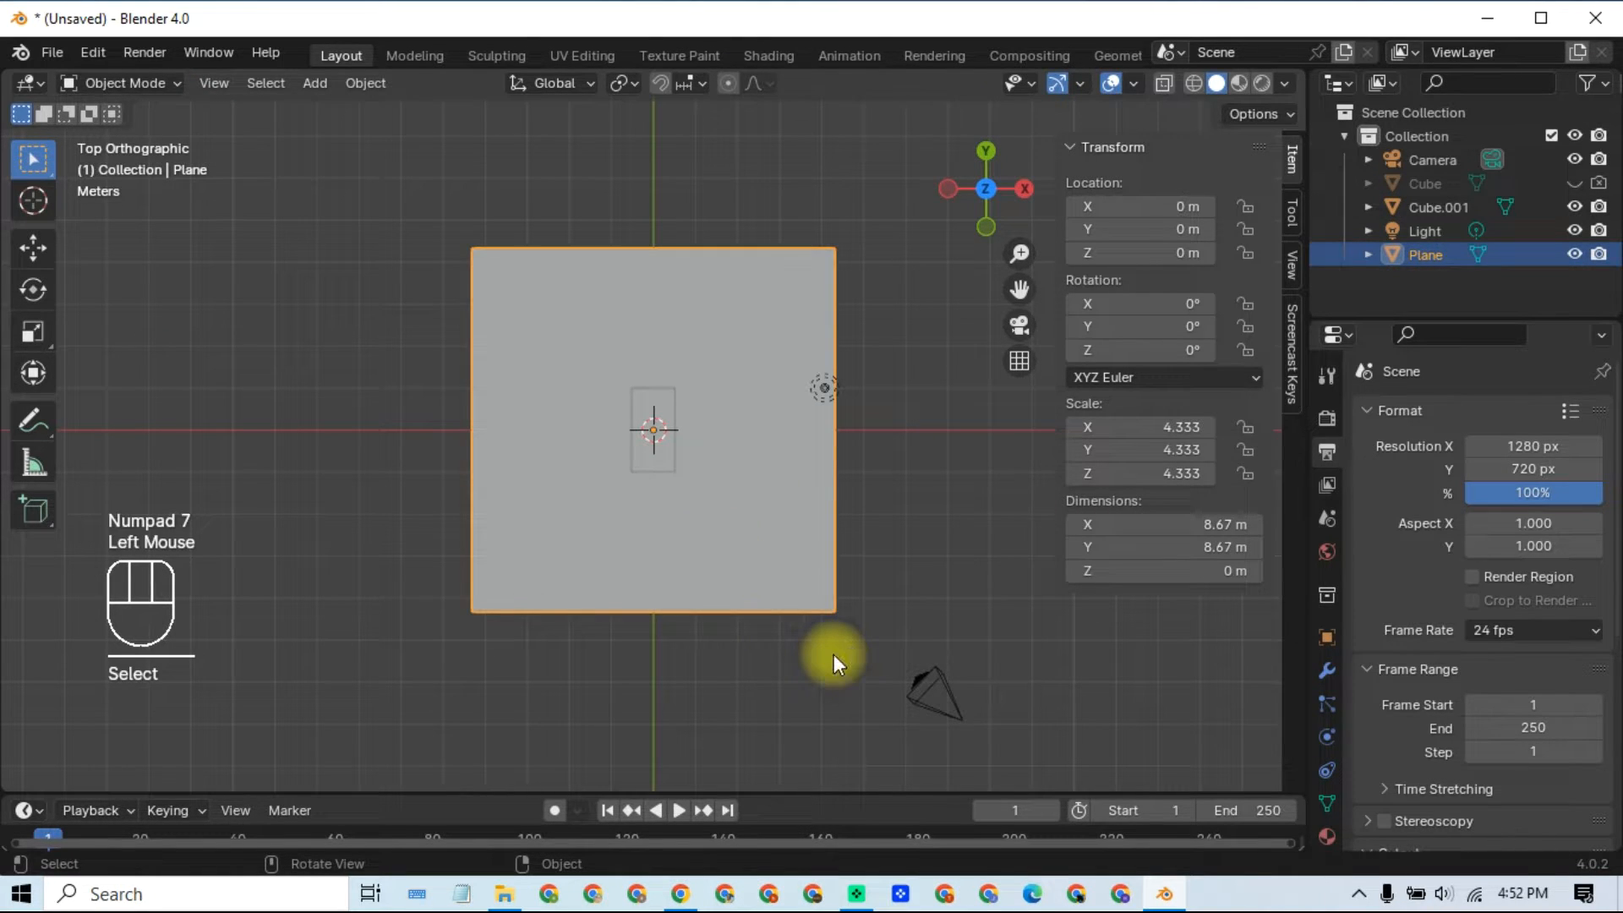
pyautogui.press('r')
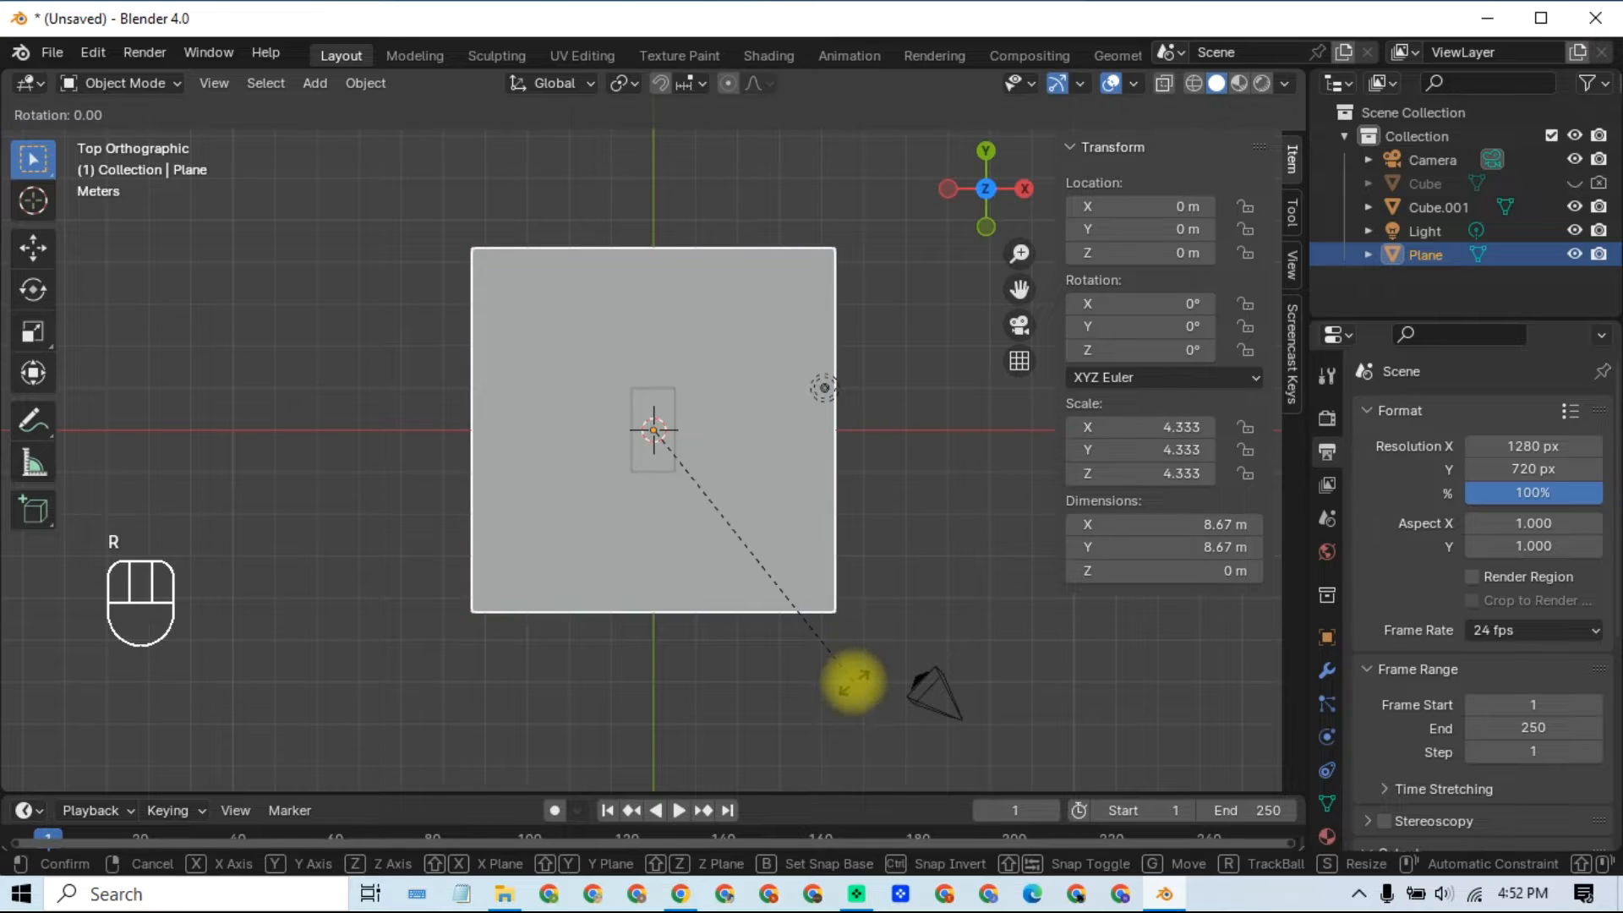
pyautogui.press('shift')
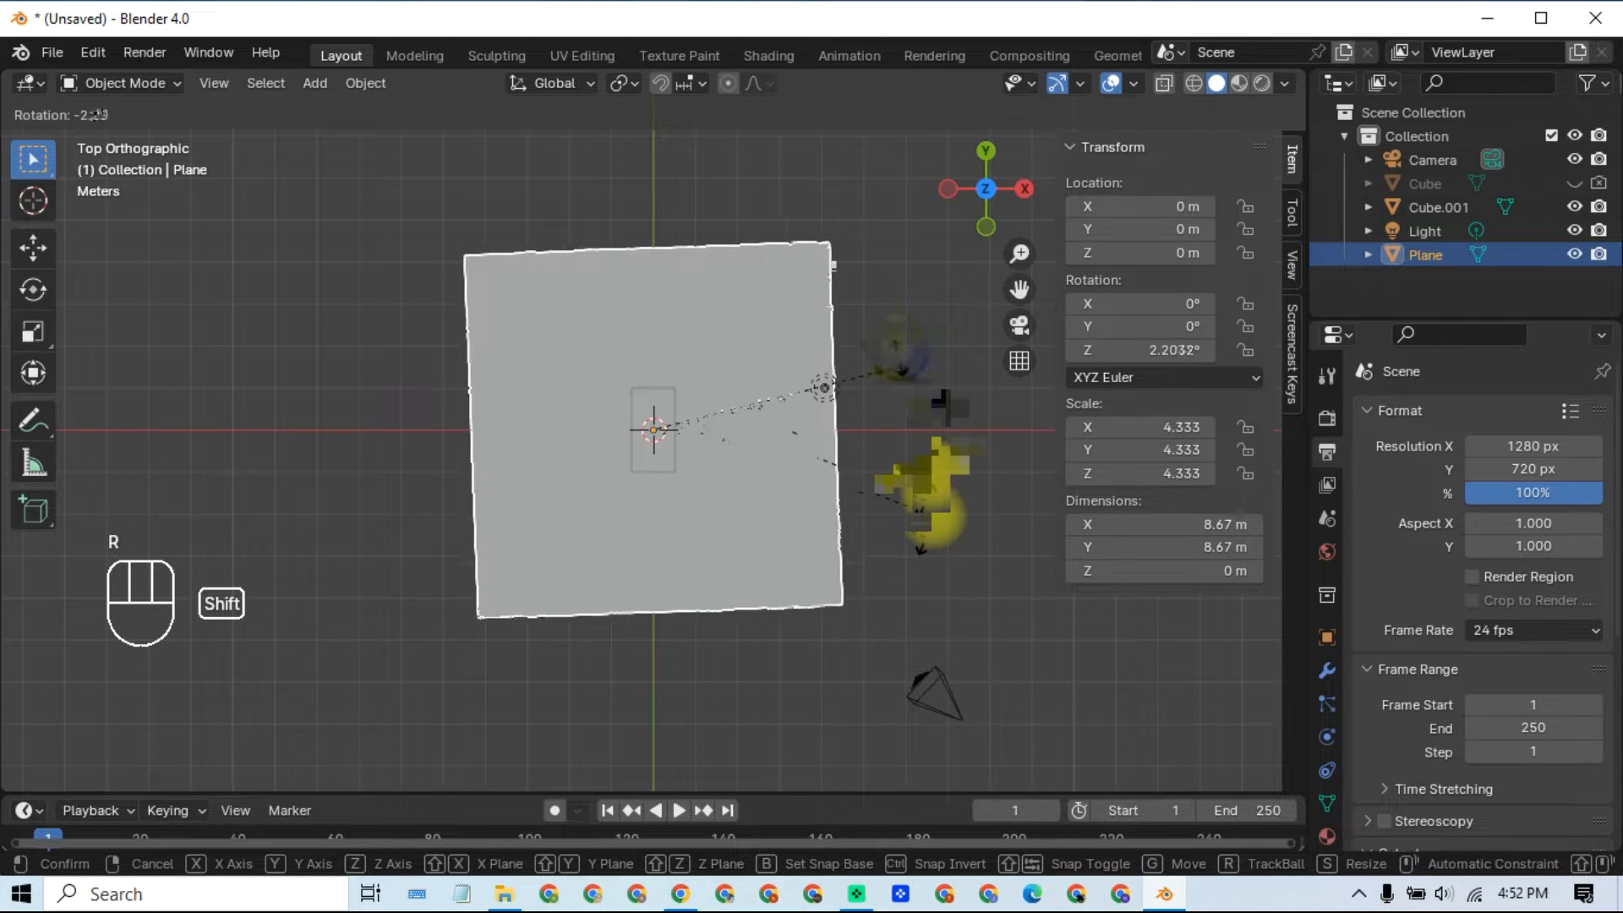
pyautogui.press('ctrl')
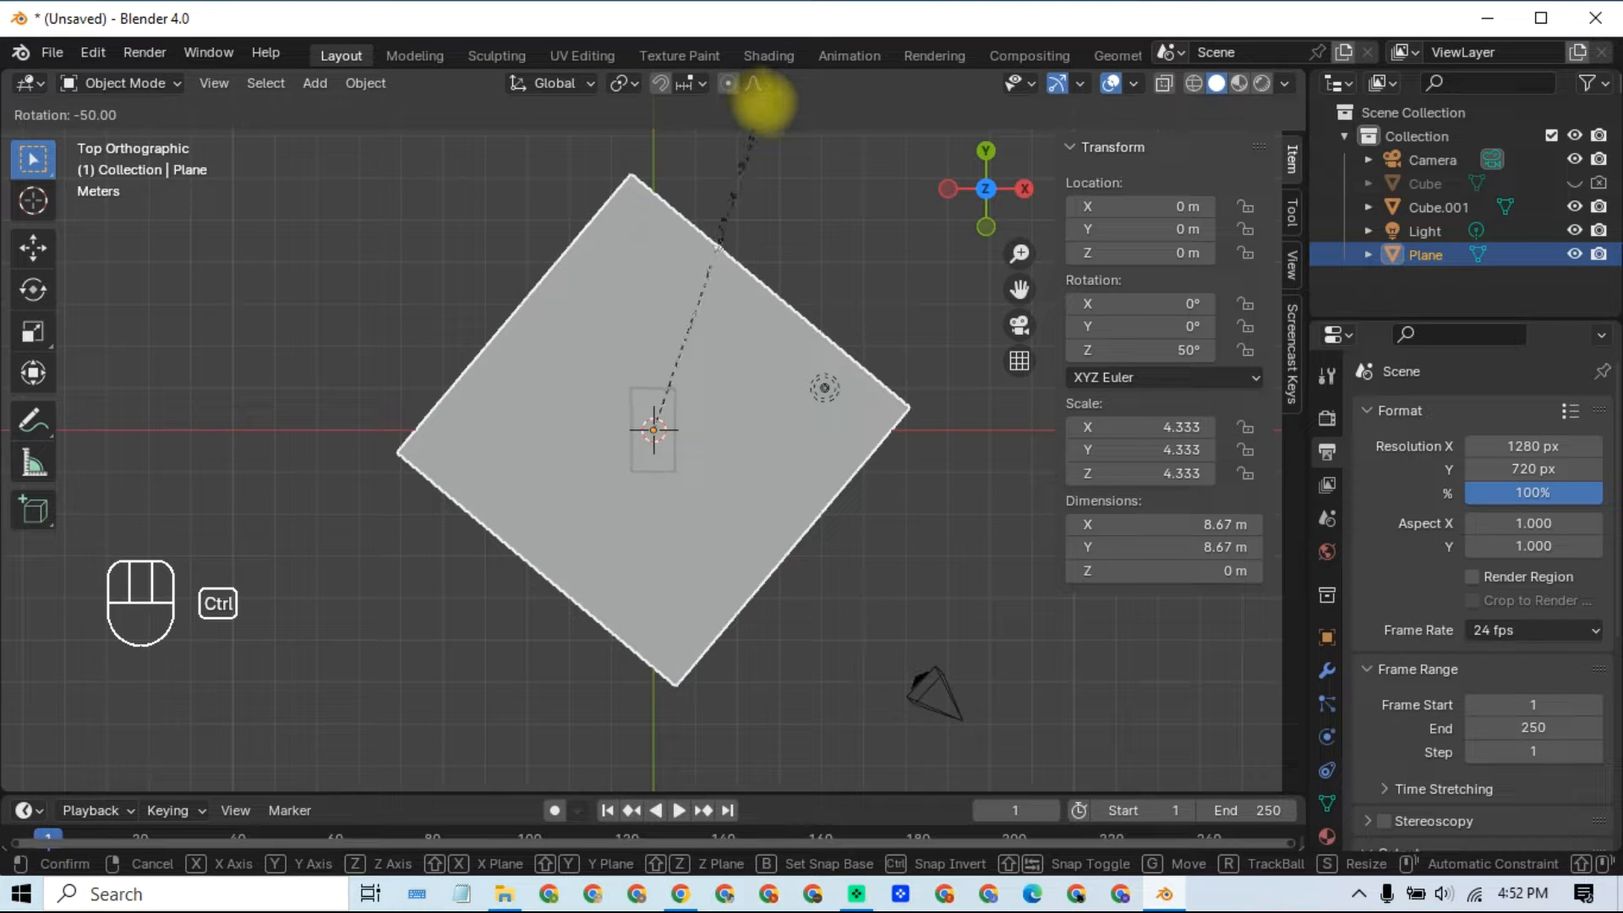
pyautogui.keyDown('ctrl'); pyautogui.click(769, 106); pyautogui.keyUp('ctrl')
pyautogui.click(855, 611)
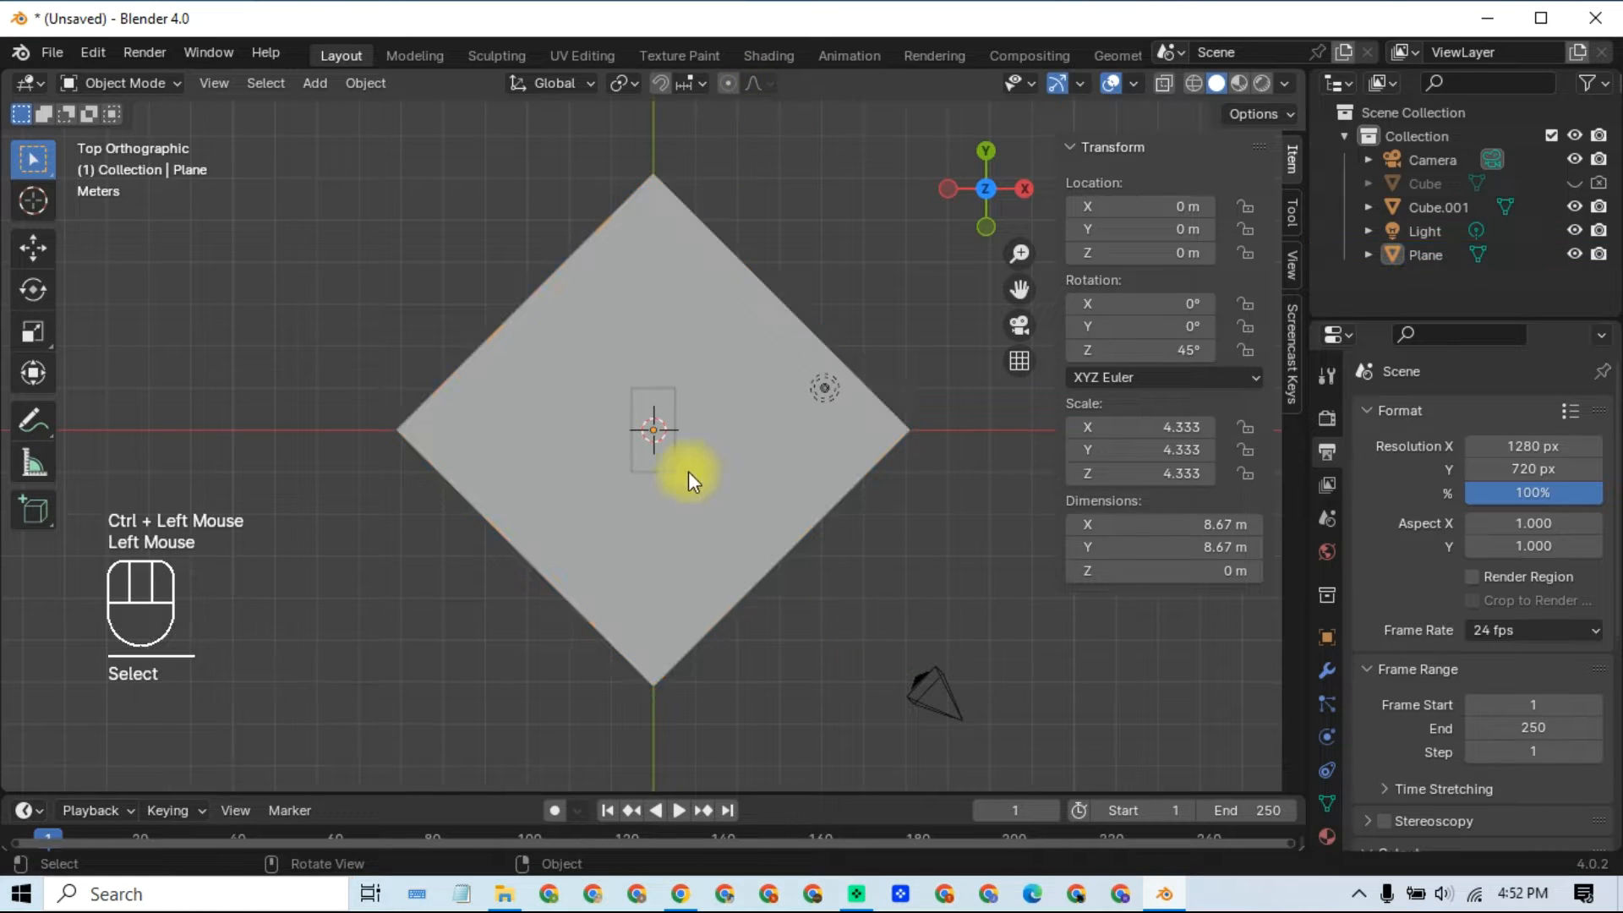
# Step: Scale the cube up uniformly to about 1.6 × 3.07 × 5.12 m and deselect it
pyautogui.moveTo(742, 634); pyautogui.dragTo(618, 412, button='middle')
pyautogui.click(667, 417)
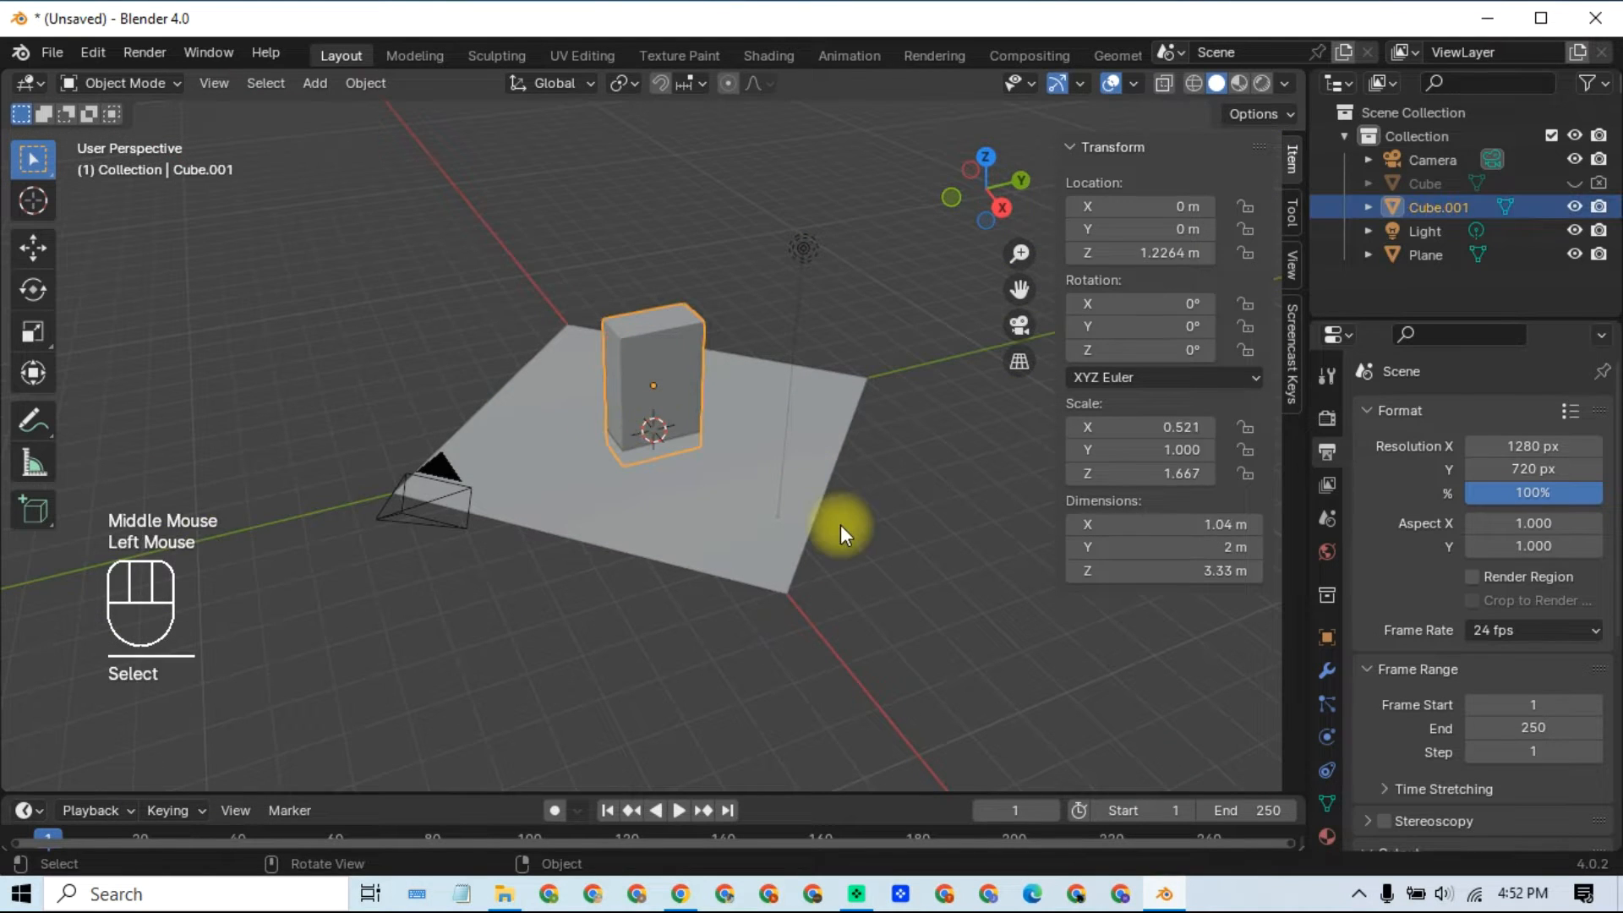
pyautogui.press('s')
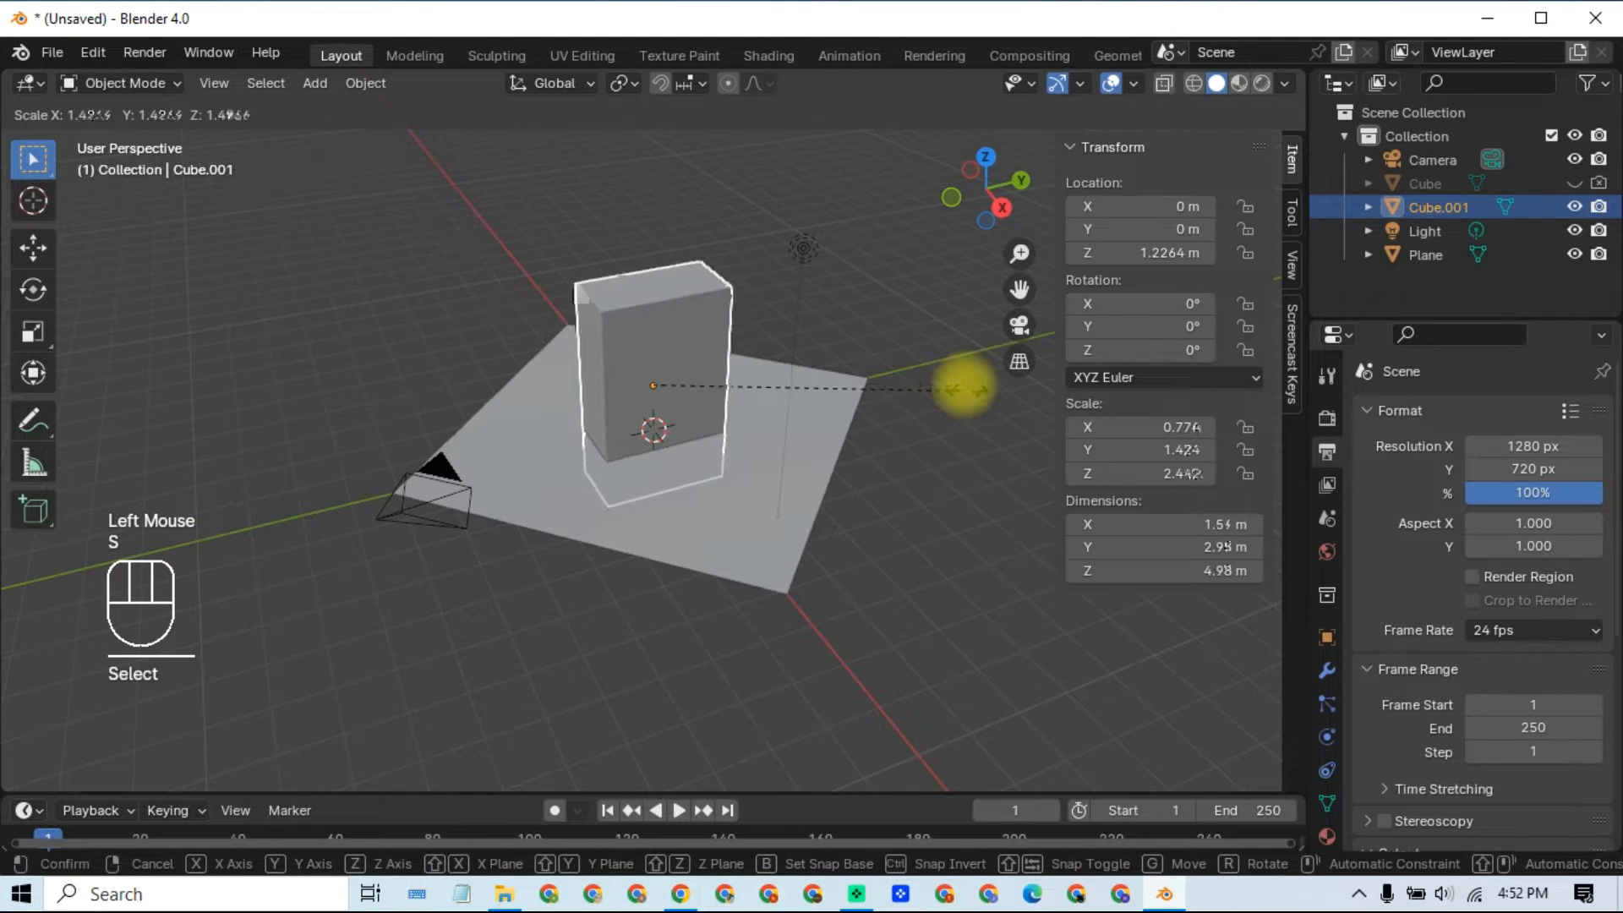
pyautogui.click(968, 383)
pyautogui.click(882, 558)
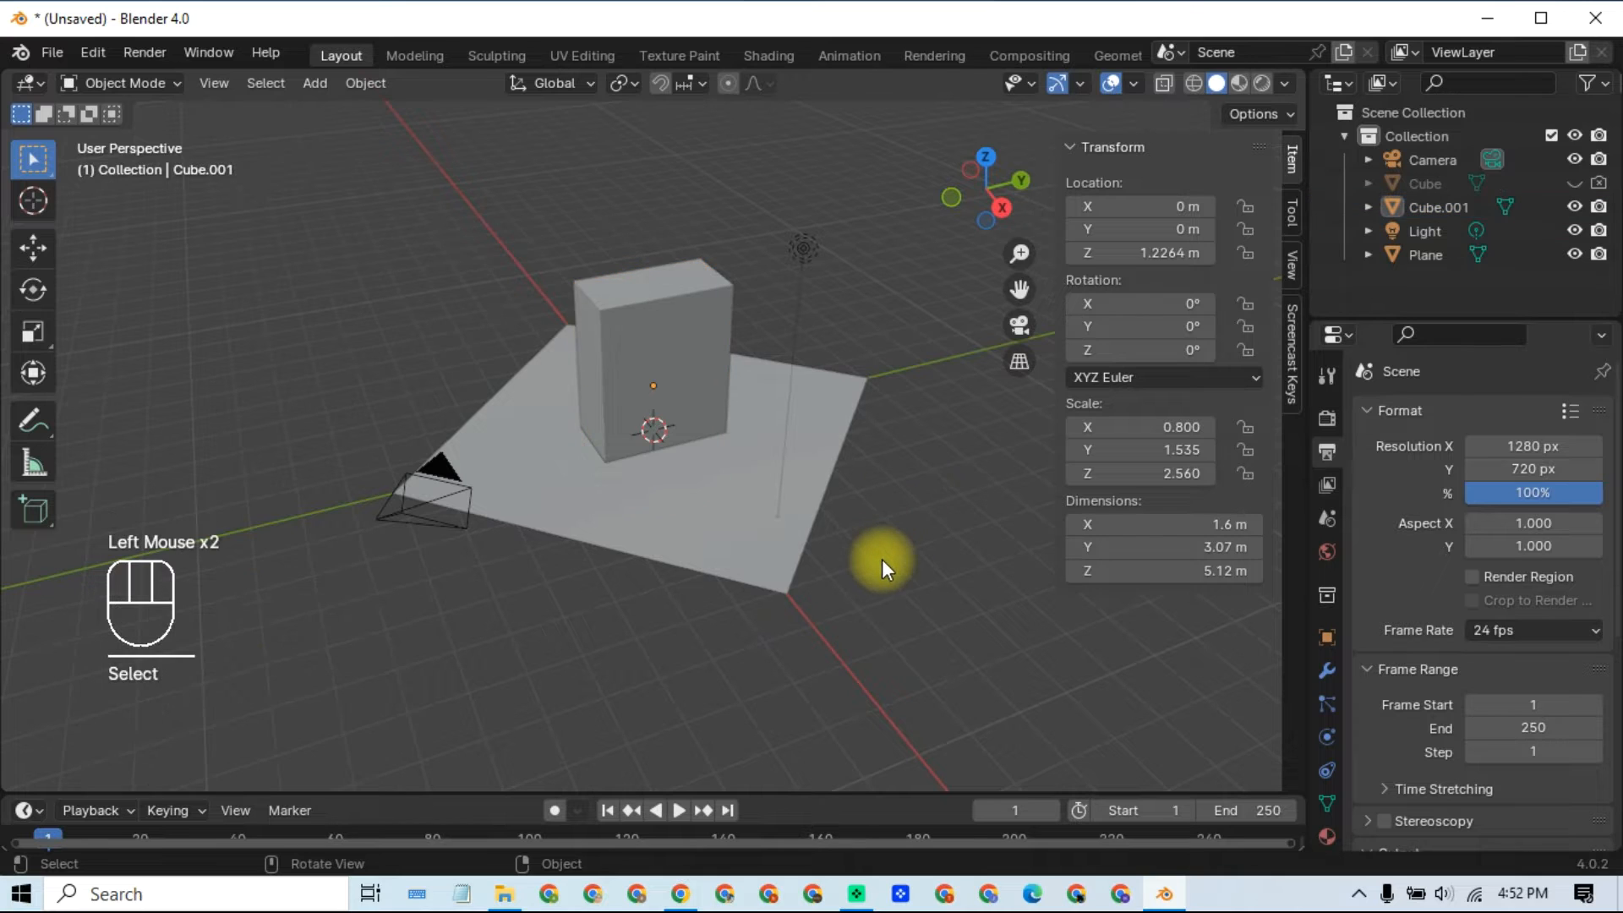
# Step: Raise the plane along the Z axis to a height of about 4.7 m
pyautogui.click(743, 537)
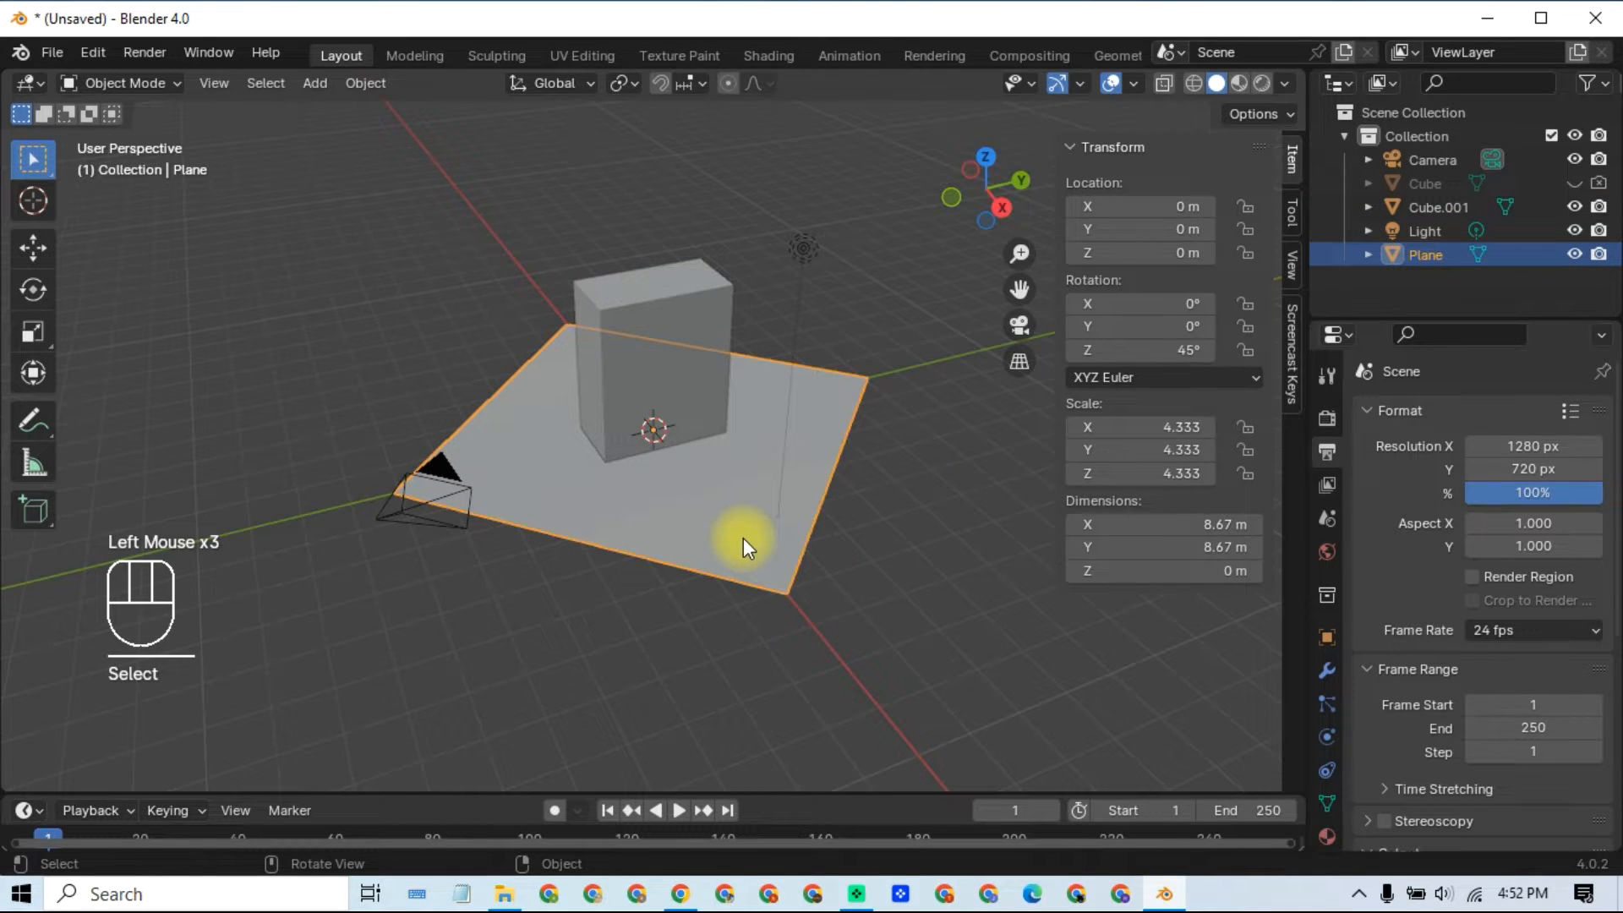
pyautogui.press('g')
pyautogui.press('z')
pyautogui.click(724, 352)
# Step: Move the cube up along Z to about 2.58 m so its base rests at ground level
pyautogui.moveTo(754, 494); pyautogui.dragTo(716, 438, button='middle')
pyautogui.click(717, 438)
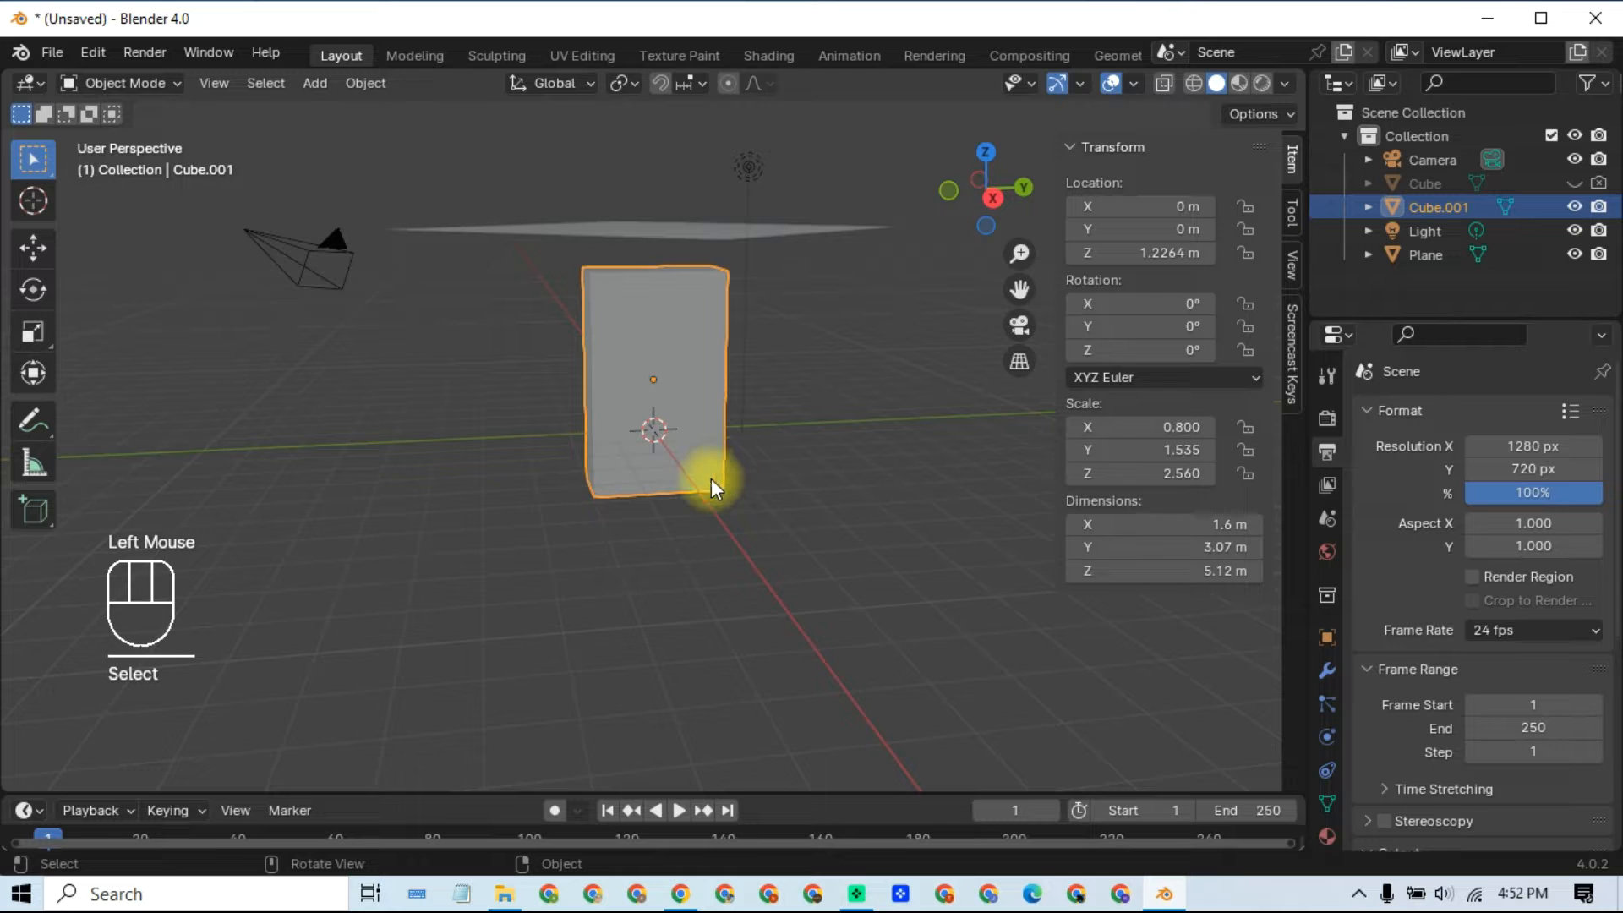
pyautogui.press('KP_3')
pyautogui.press('g')
pyautogui.press('z')
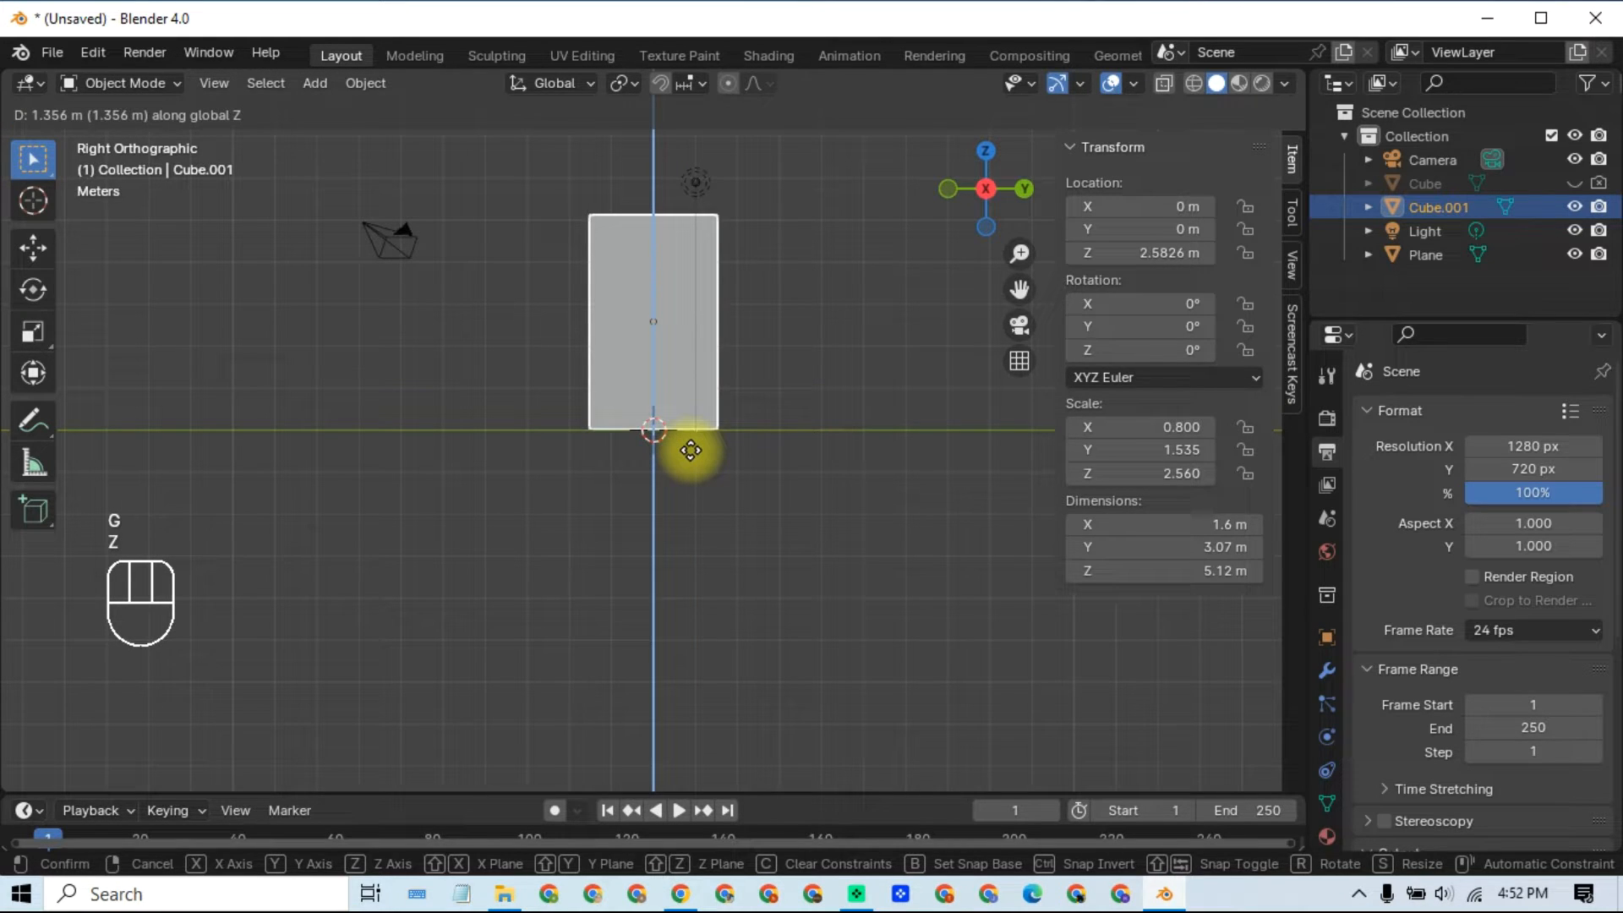
pyautogui.click(690, 450)
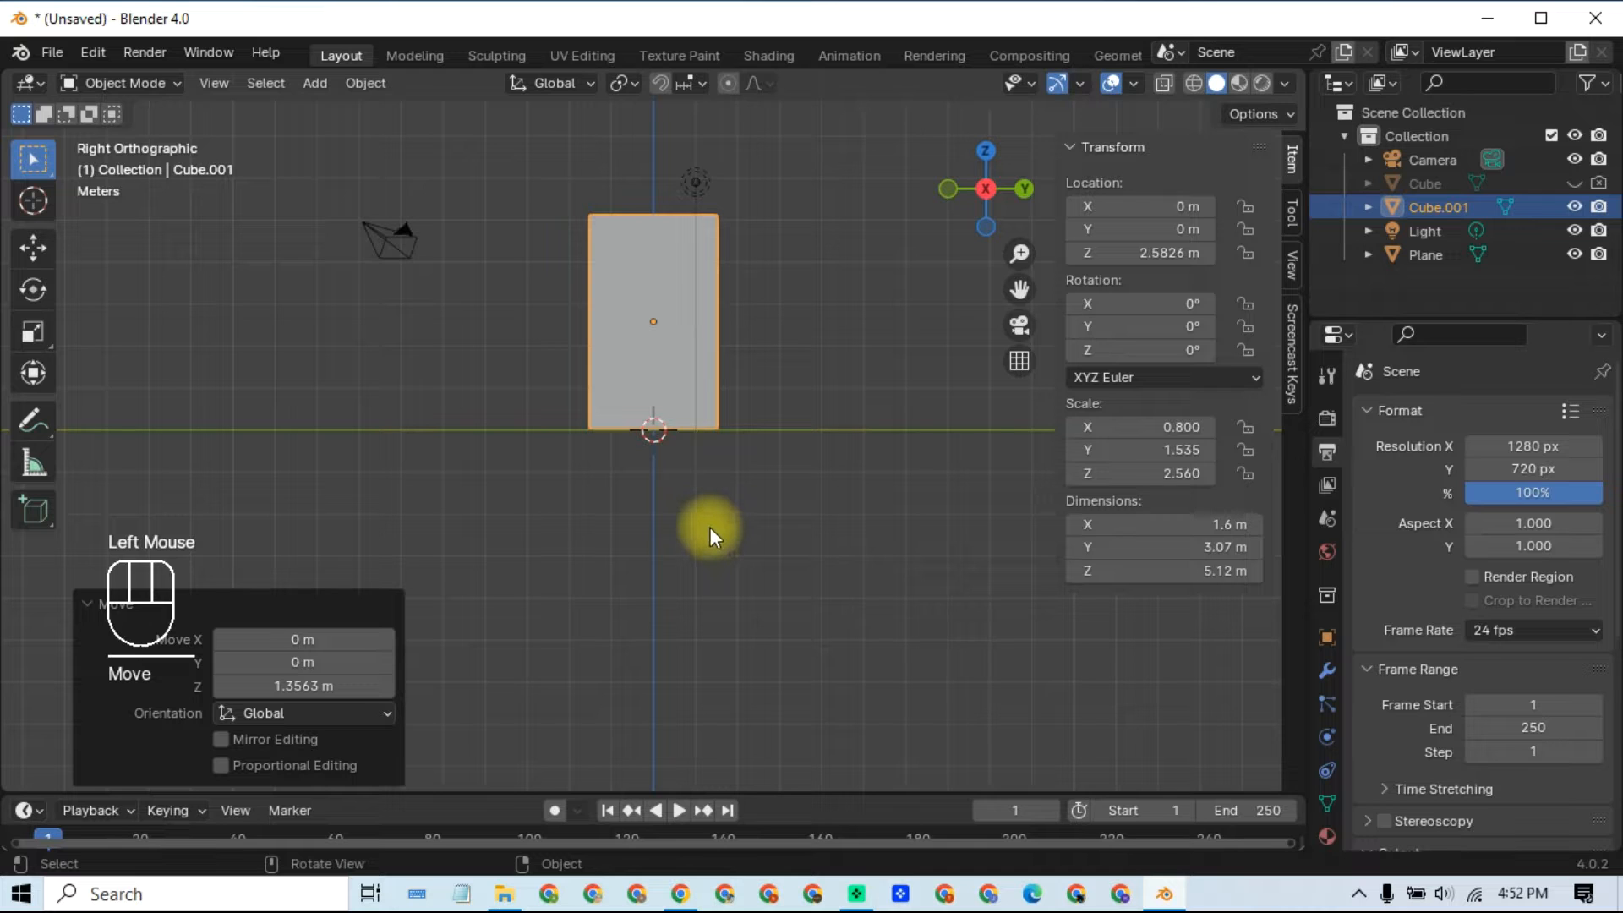
# Step: Raise the plane above the cube's top to about 5.8 m along the Z axis
pyautogui.moveTo(717, 533); pyautogui.dragTo(772, 605, button='middle')
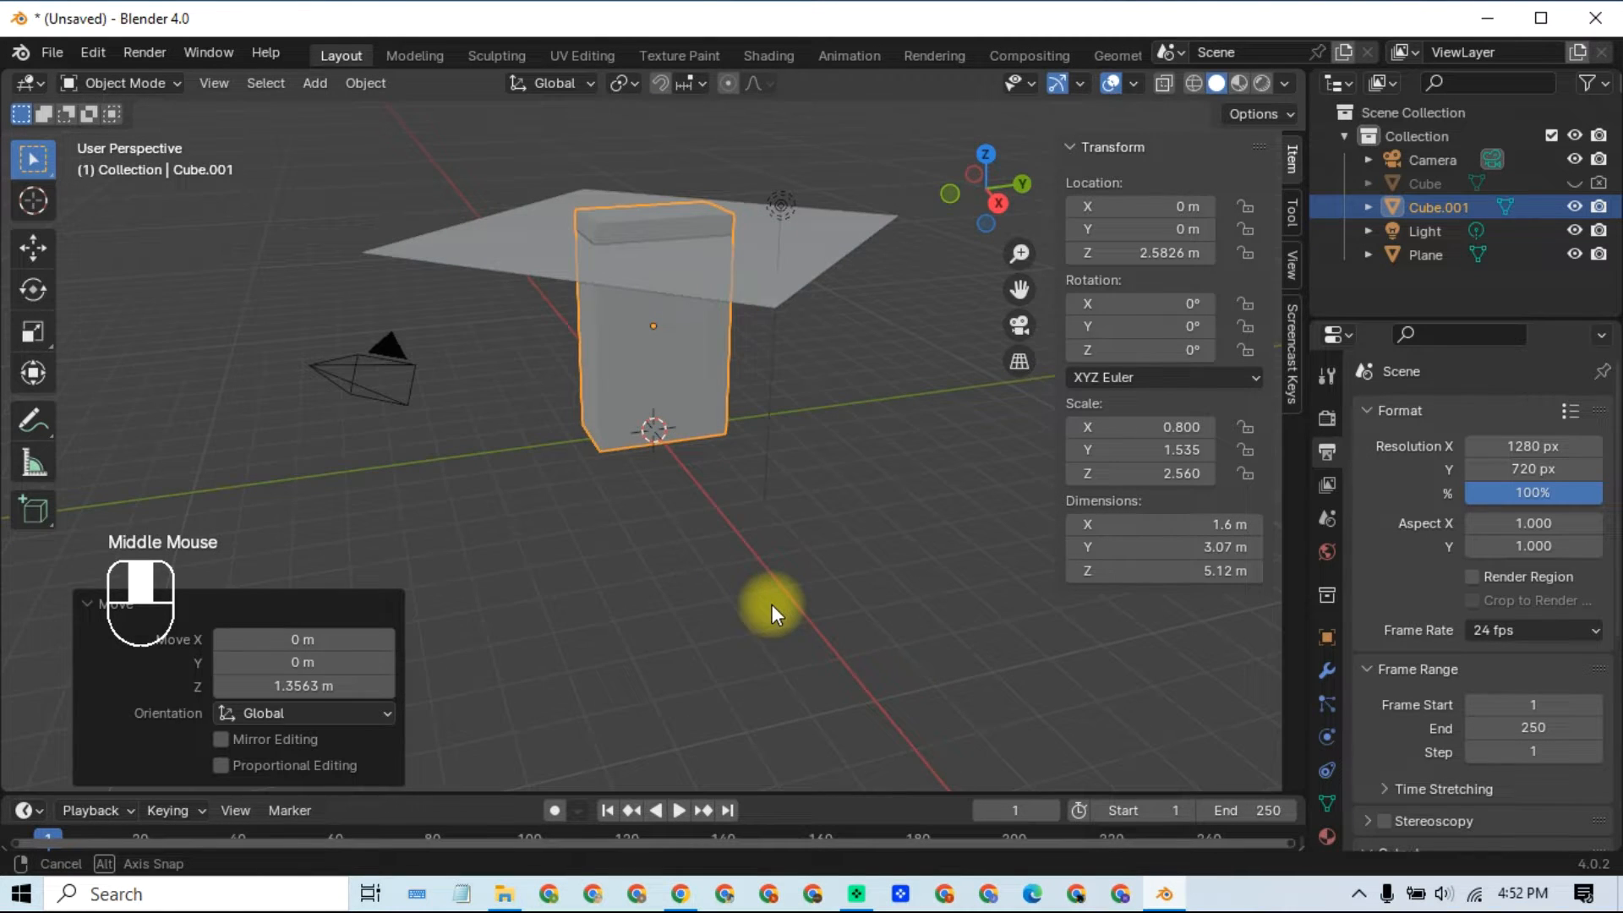
pyautogui.click(739, 287)
pyautogui.press('g')
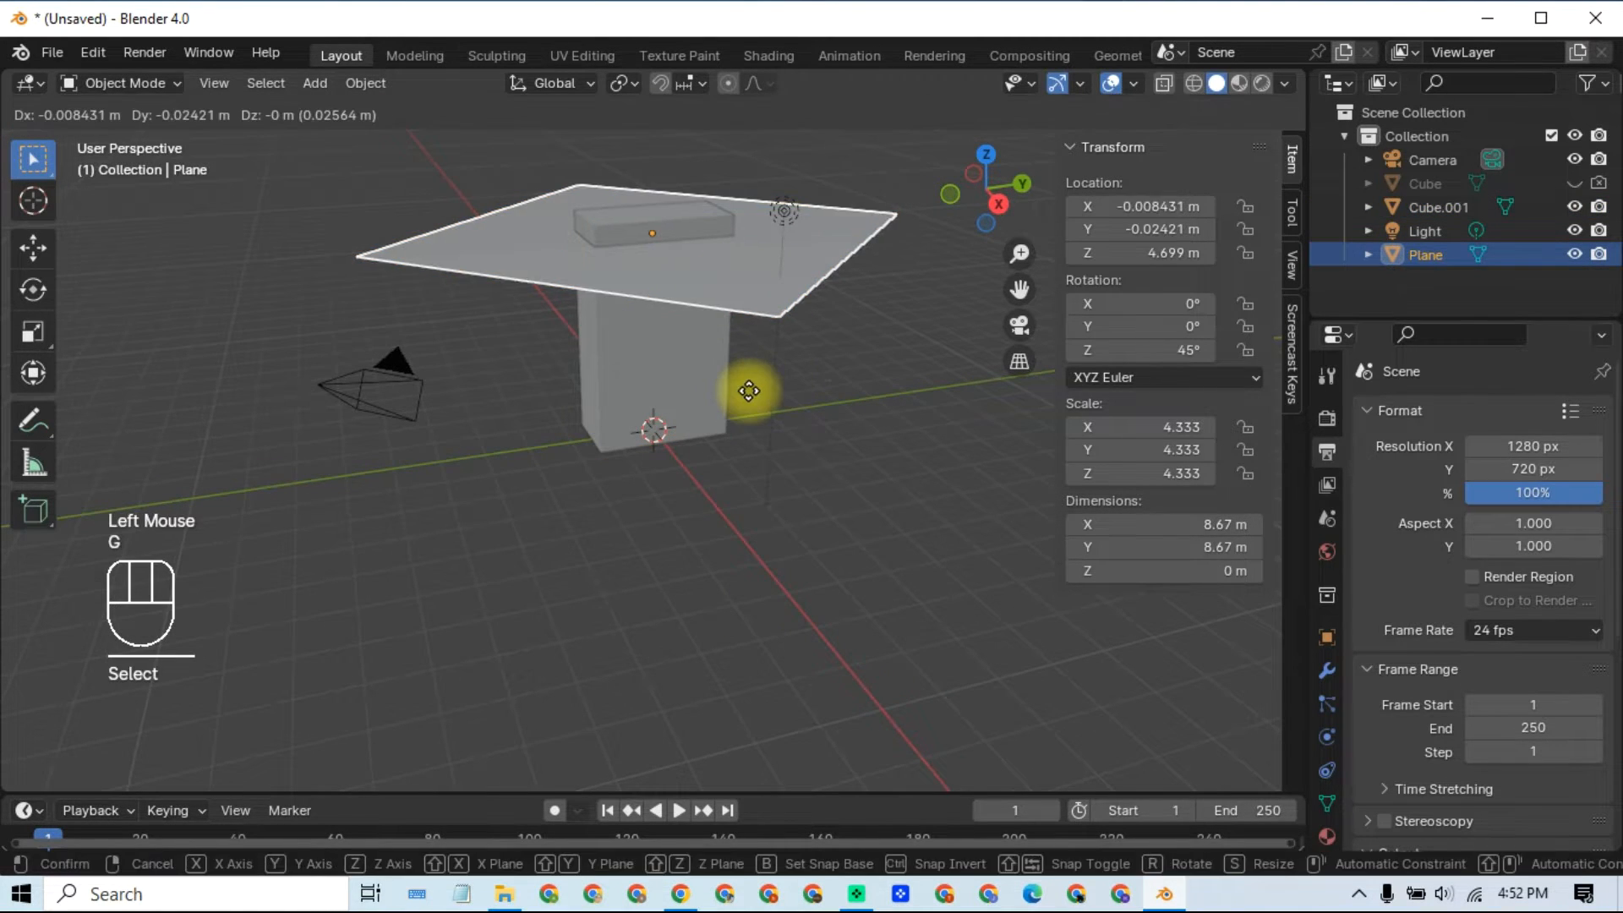
pyautogui.press('z')
pyautogui.click(758, 366)
pyautogui.moveTo(799, 474)
pyautogui.mouseDown(button='middle')
pyautogui.moveTo(764, 479)
pyautogui.moveTo(781, 486)
pyautogui.mouseUp(button='middle')
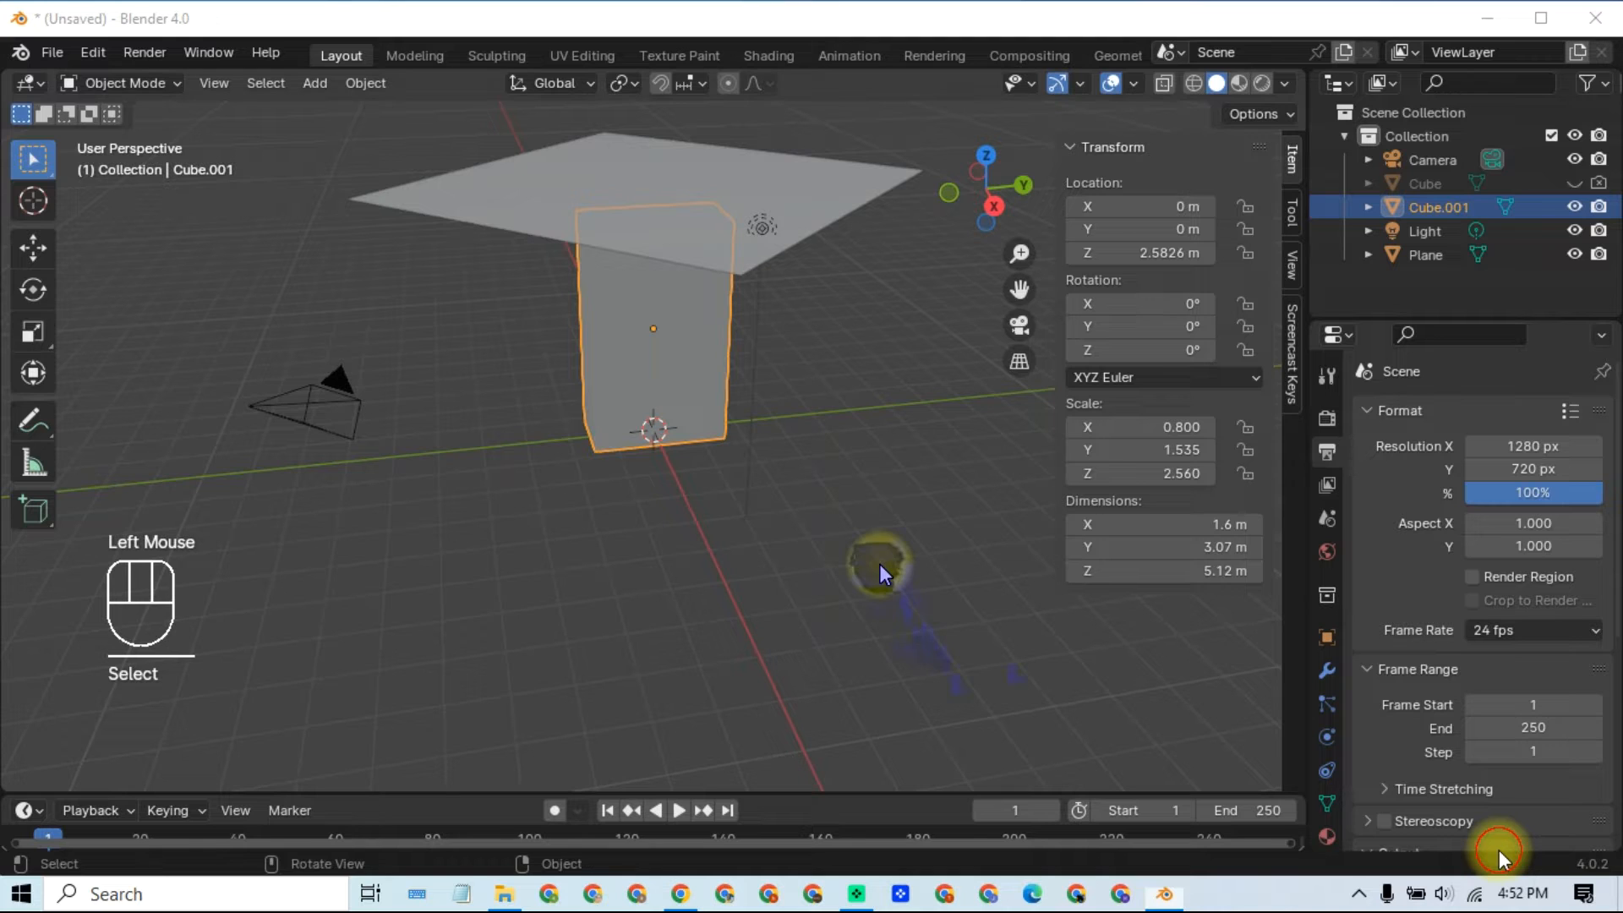
# Step: Stretch the cube along the Z axis to a height of about 6.06 m
pyautogui.click(869, 470)
pyautogui.moveTo(869, 470); pyautogui.dragTo(902, 434, button='middle')
pyautogui.click(717, 291)
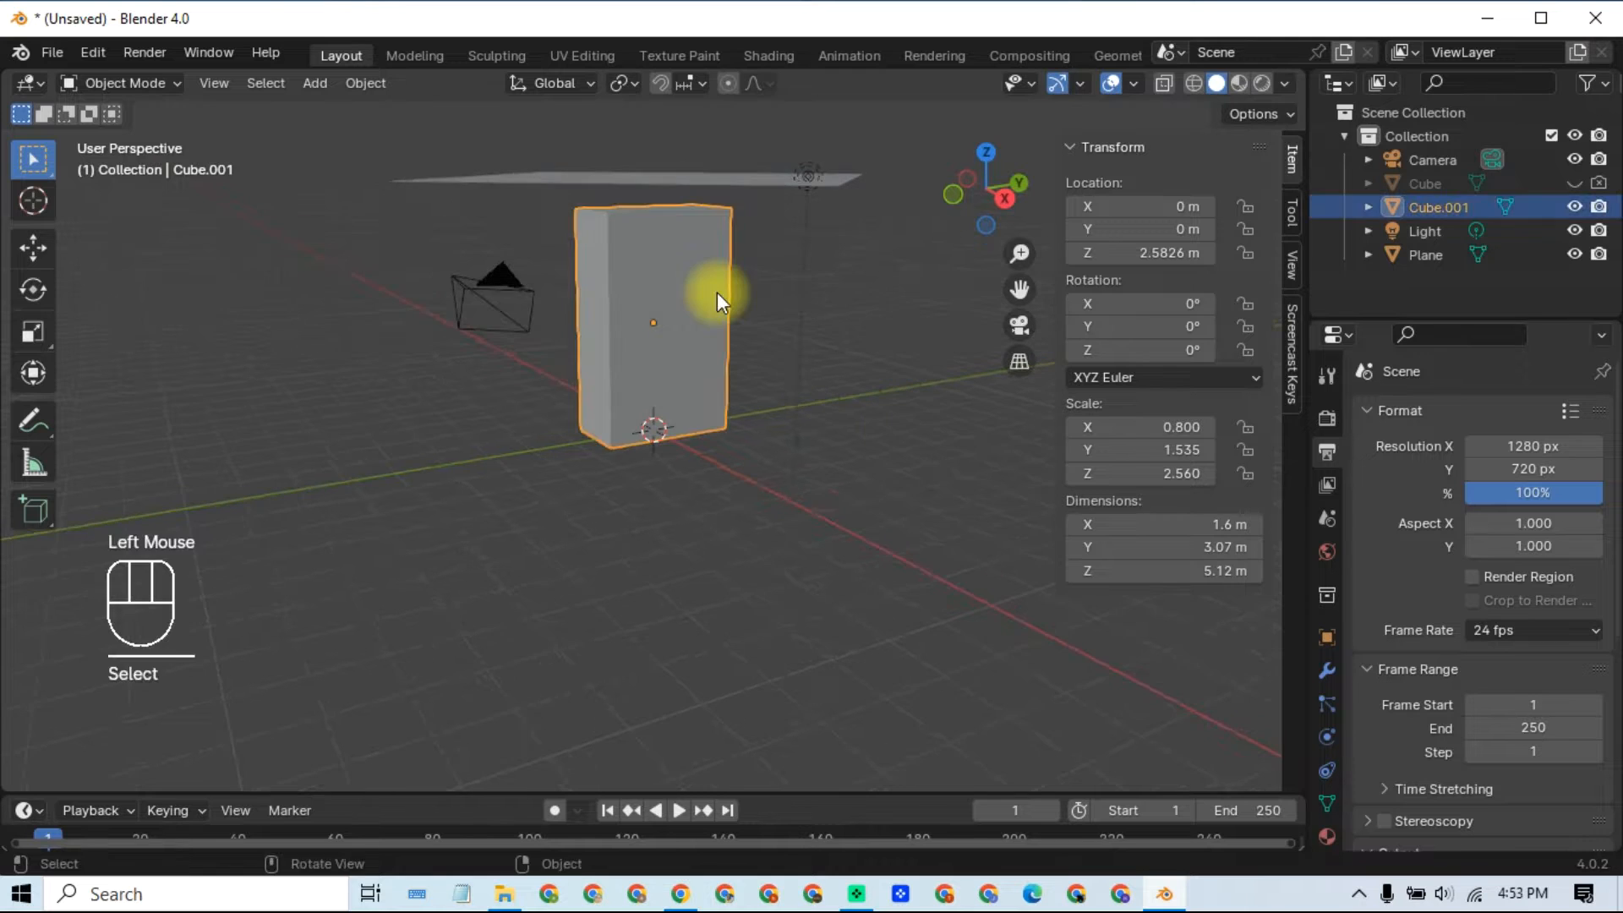
pyautogui.press('s')
pyautogui.press('z')
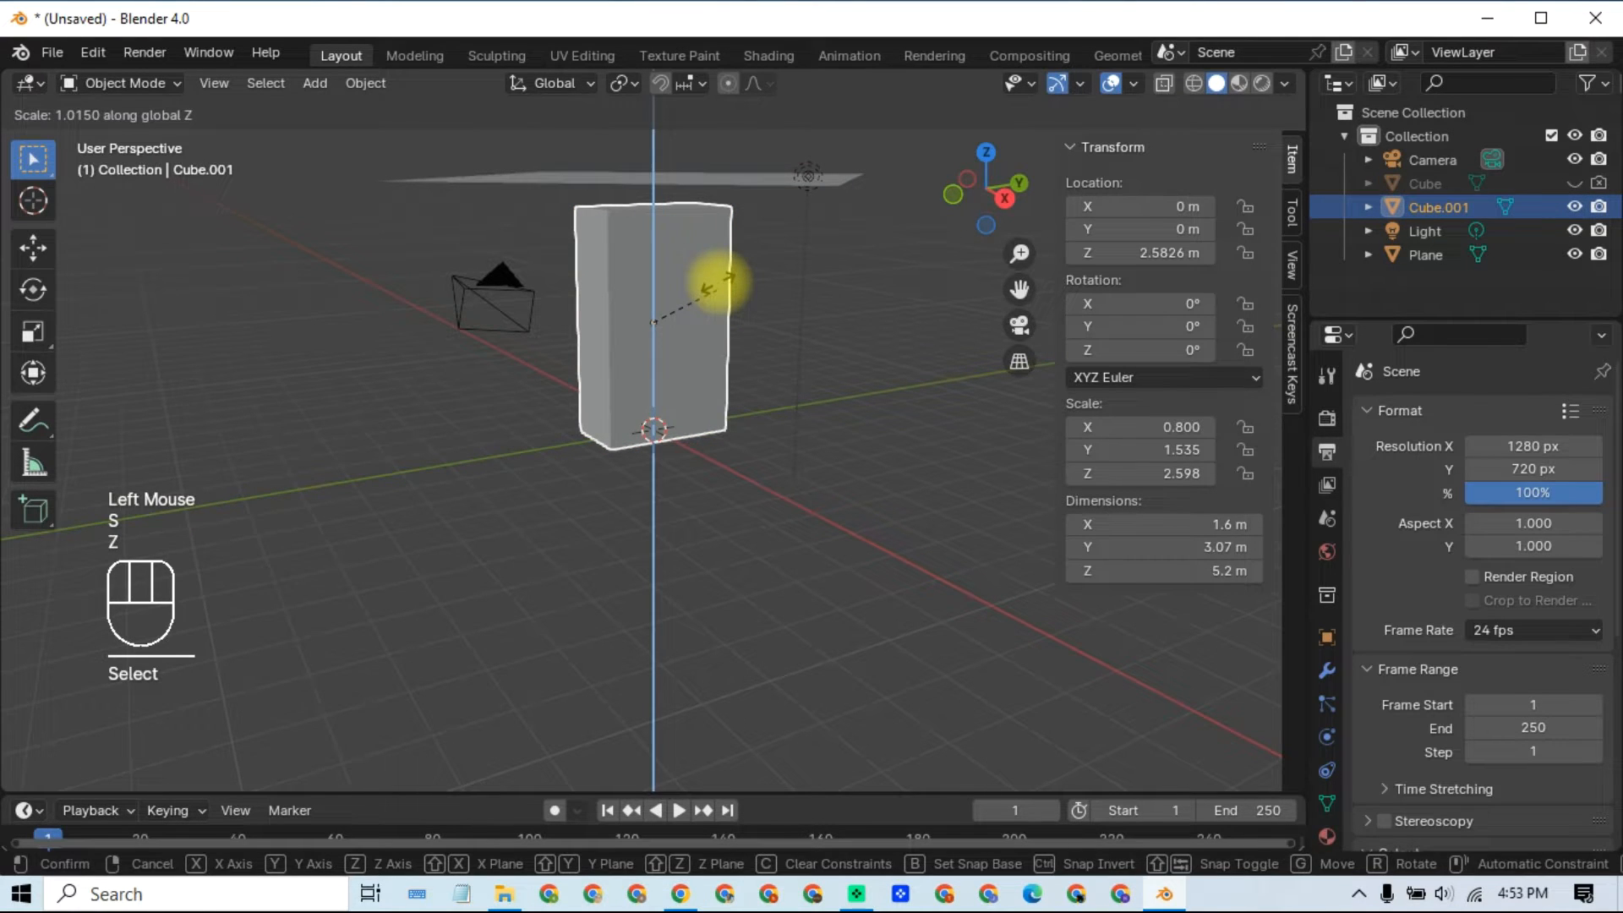
pyautogui.click(727, 332)
# Step: Move the taller cube up along Z to about 3.03 m so its base sits at ground level
pyautogui.press('KP_3')
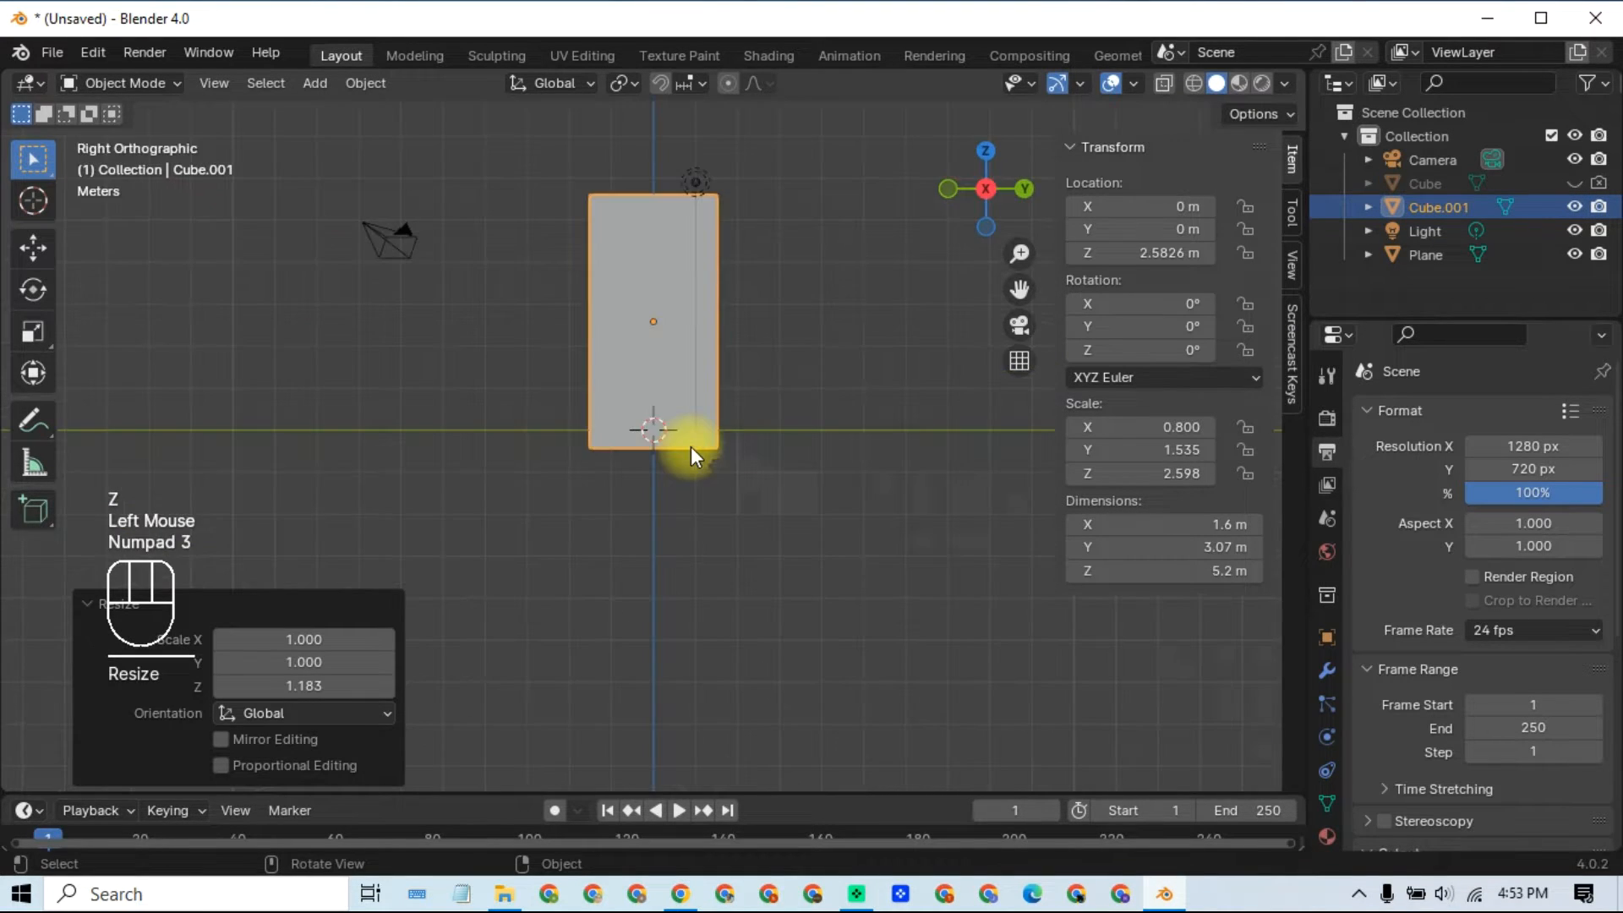
pyautogui.press('g')
pyautogui.press('z')
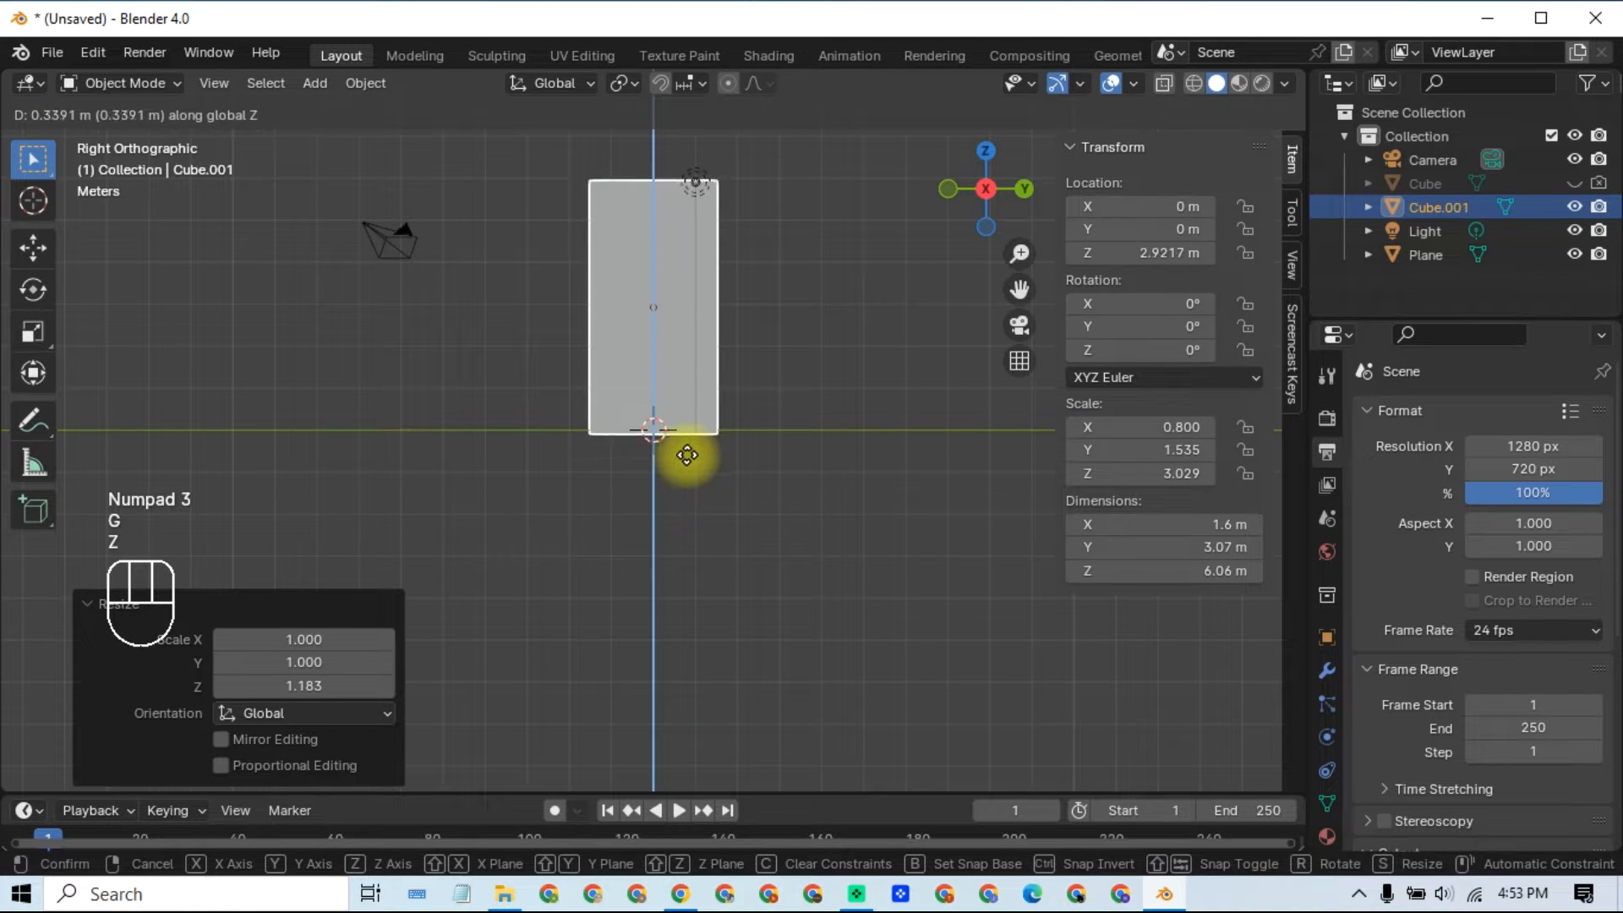
pyautogui.click(687, 457)
# Step: Raise the plane along Z to about 6.79 m so it clears the top of the taller cube
pyautogui.moveTo(687, 456); pyautogui.dragTo(667, 643, button='middle')
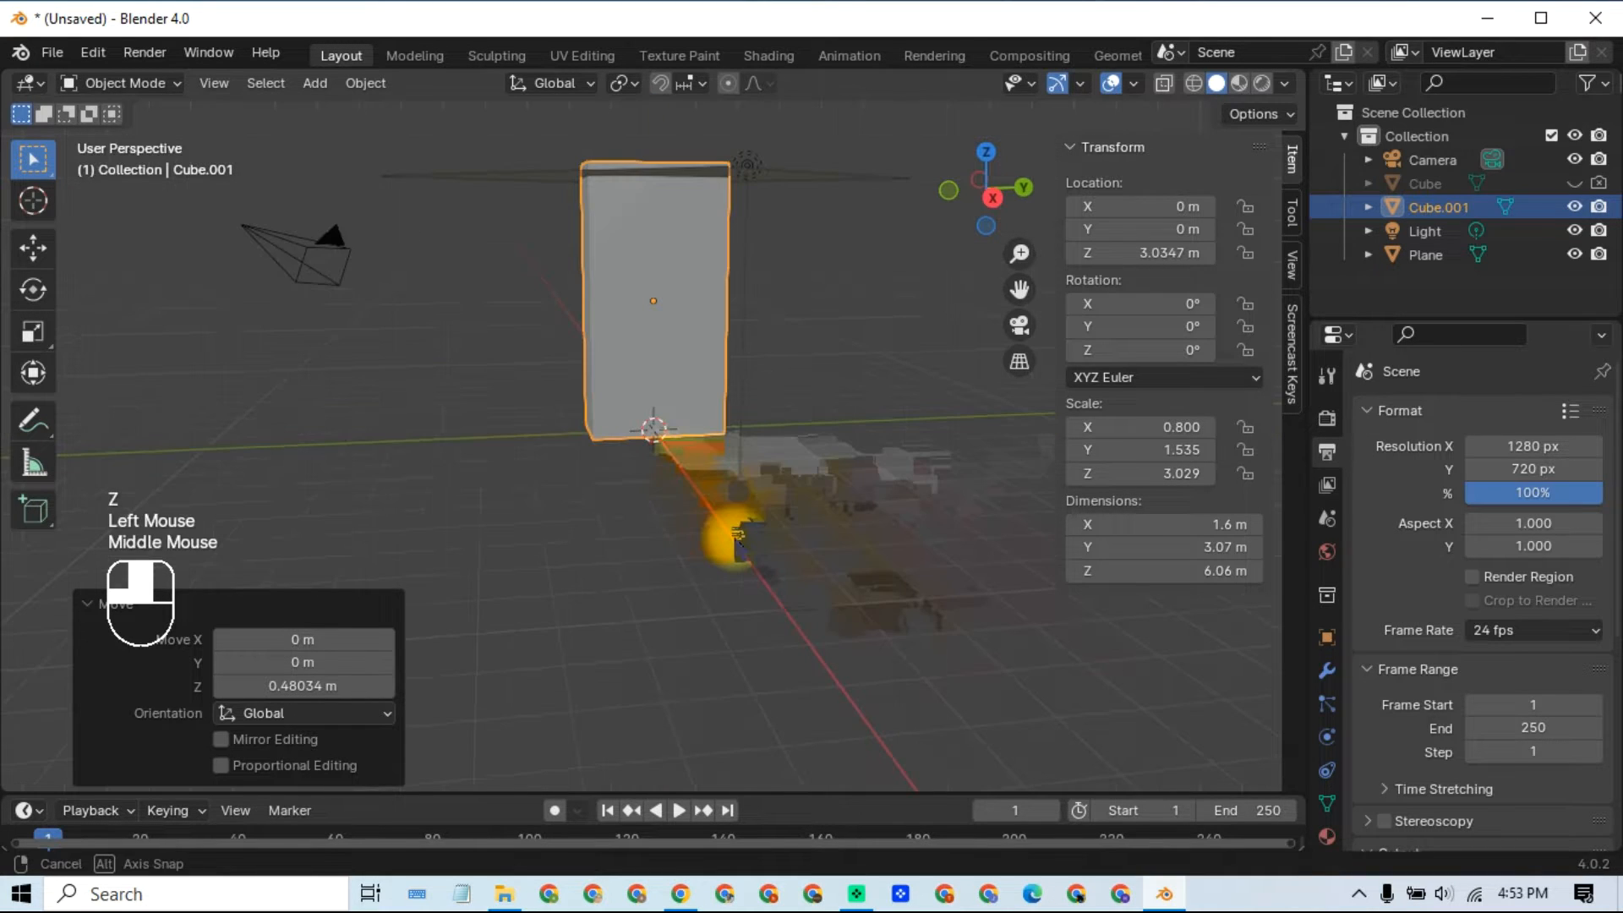
pyautogui.click(734, 231)
pyautogui.press('g')
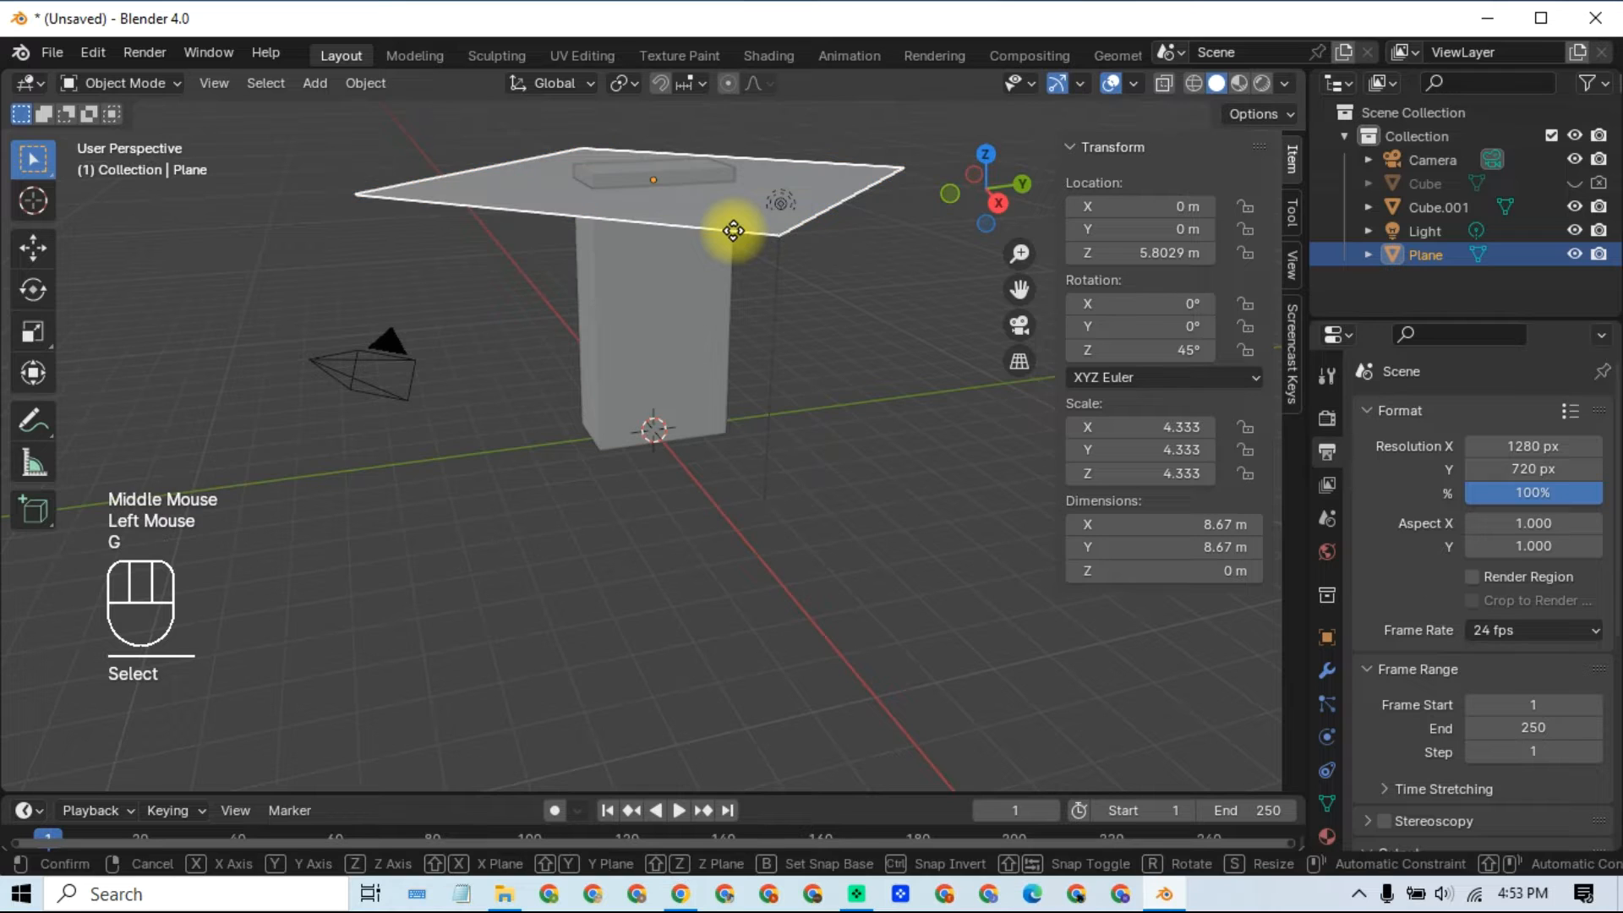
pyautogui.press('z')
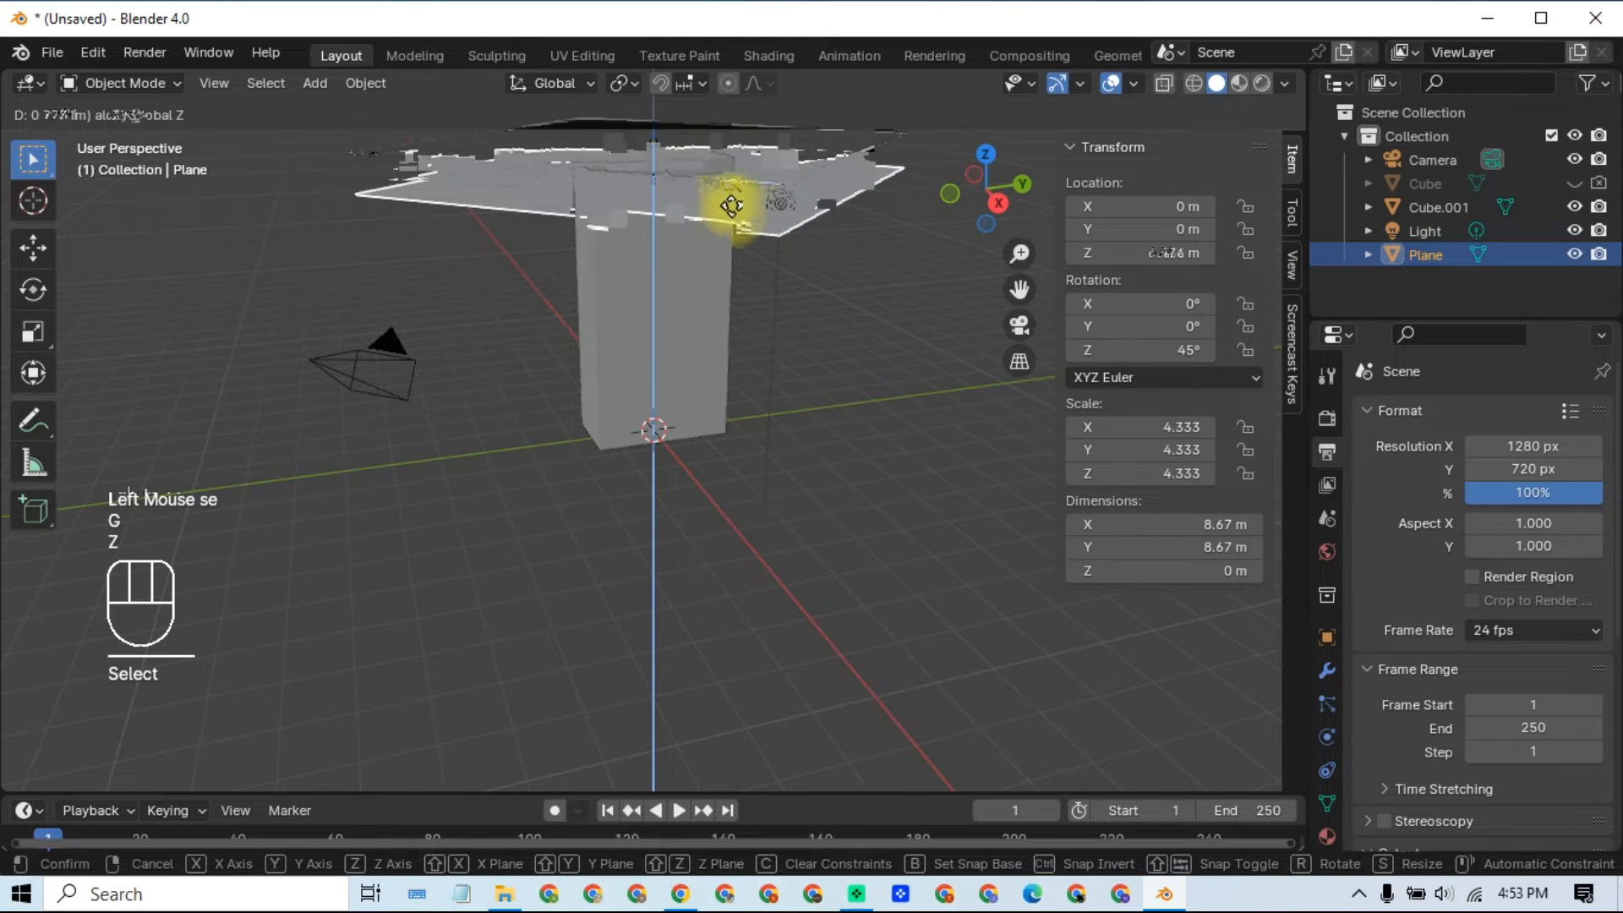
pyautogui.click(729, 195)
pyautogui.scroll(-2, 744, 254)
pyautogui.moveTo(761, 362); pyautogui.dragTo(803, 367, button='middle')
# Step: Add a Cloth physics modifier to the raised plane and apply the Silk fabric preset
pyautogui.click(809, 446)
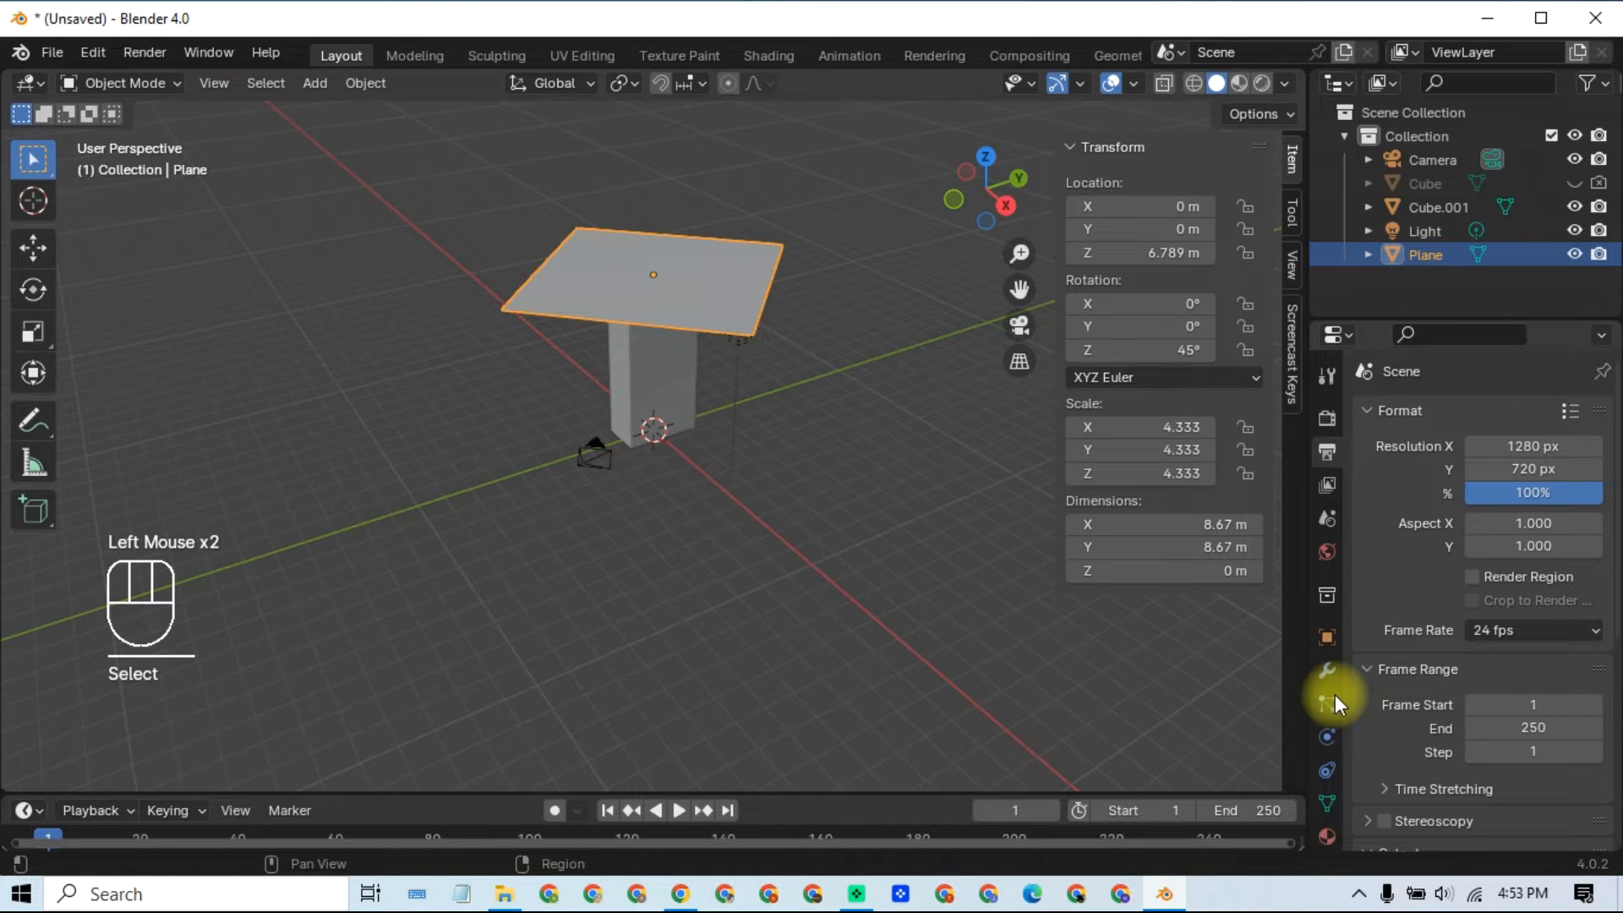
pyautogui.click(1329, 670)
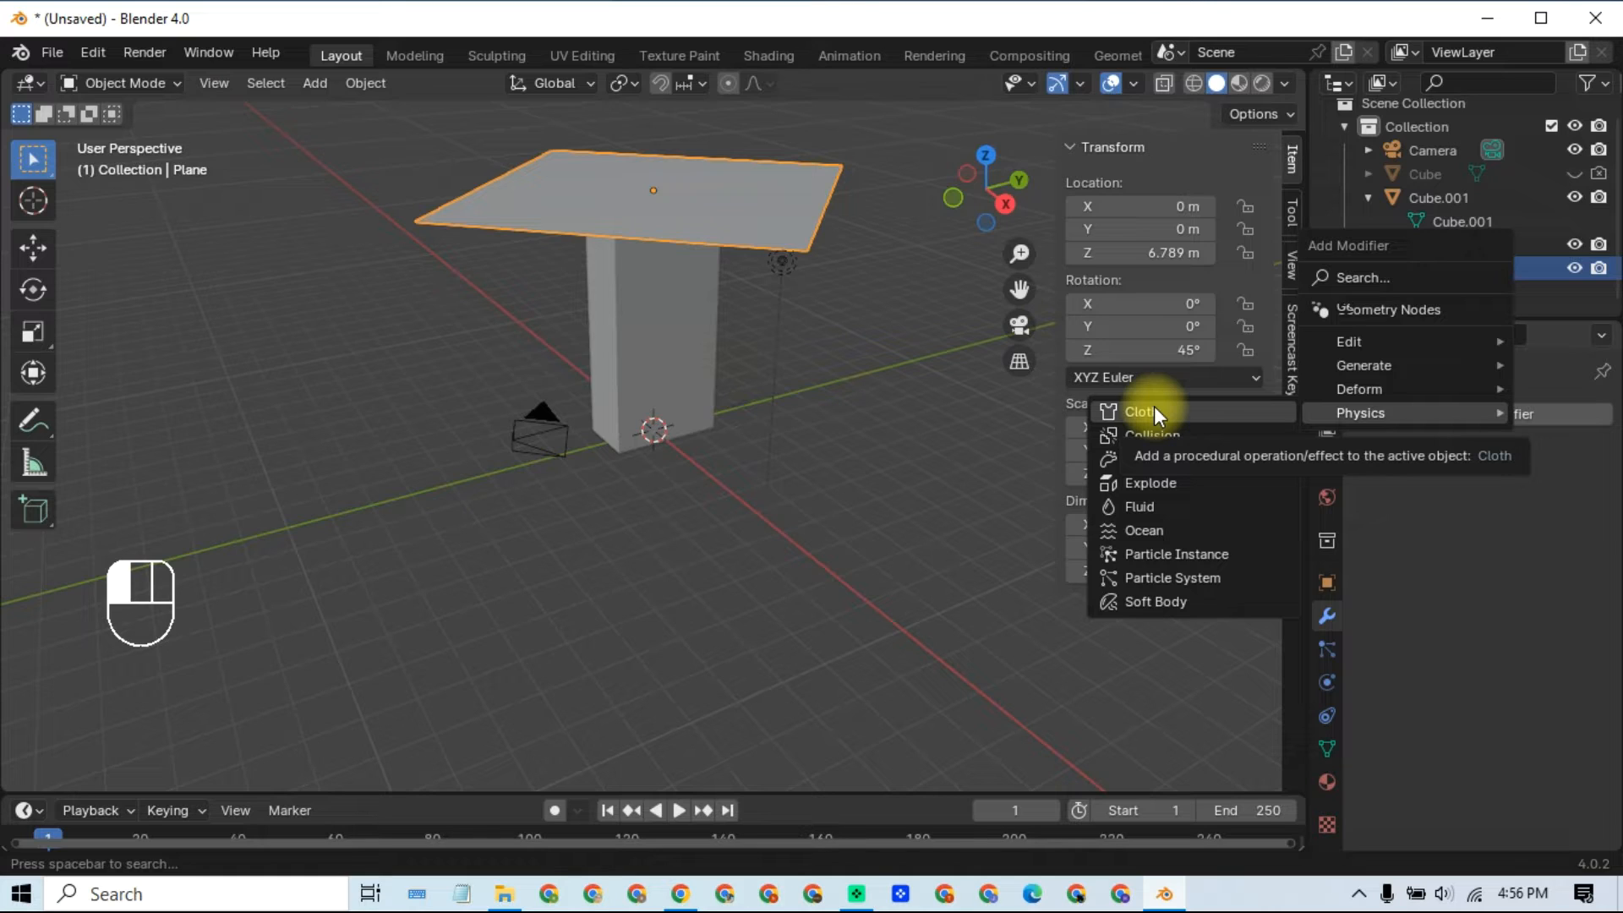
pyautogui.click(1154, 411)
pyautogui.click(1567, 494)
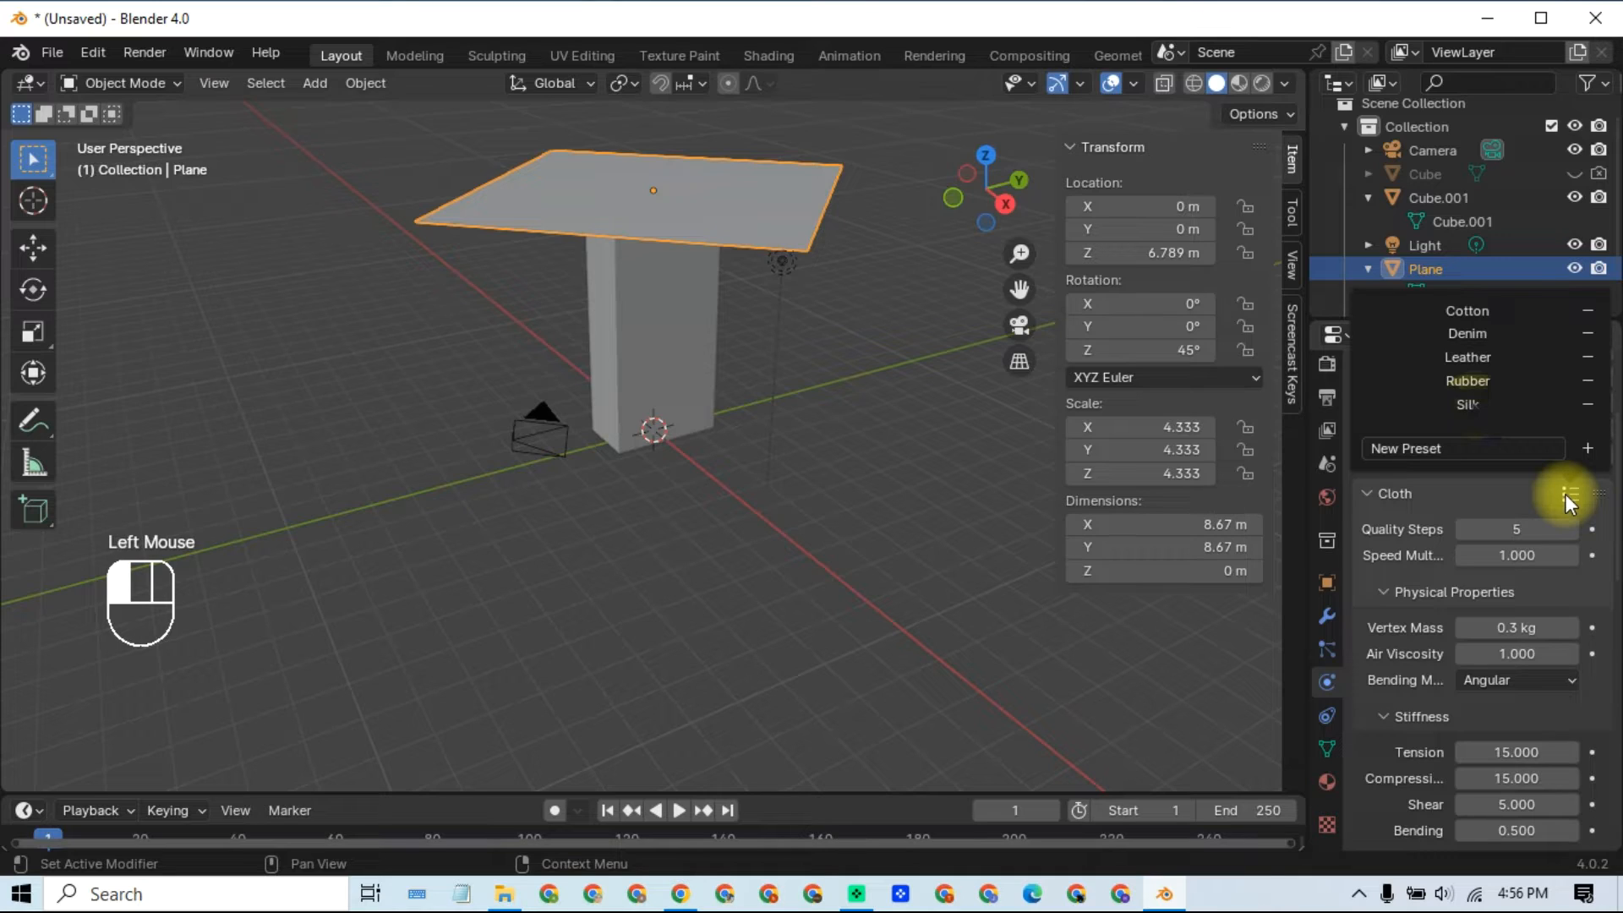
pyautogui.scroll(-13, 1375, 769)
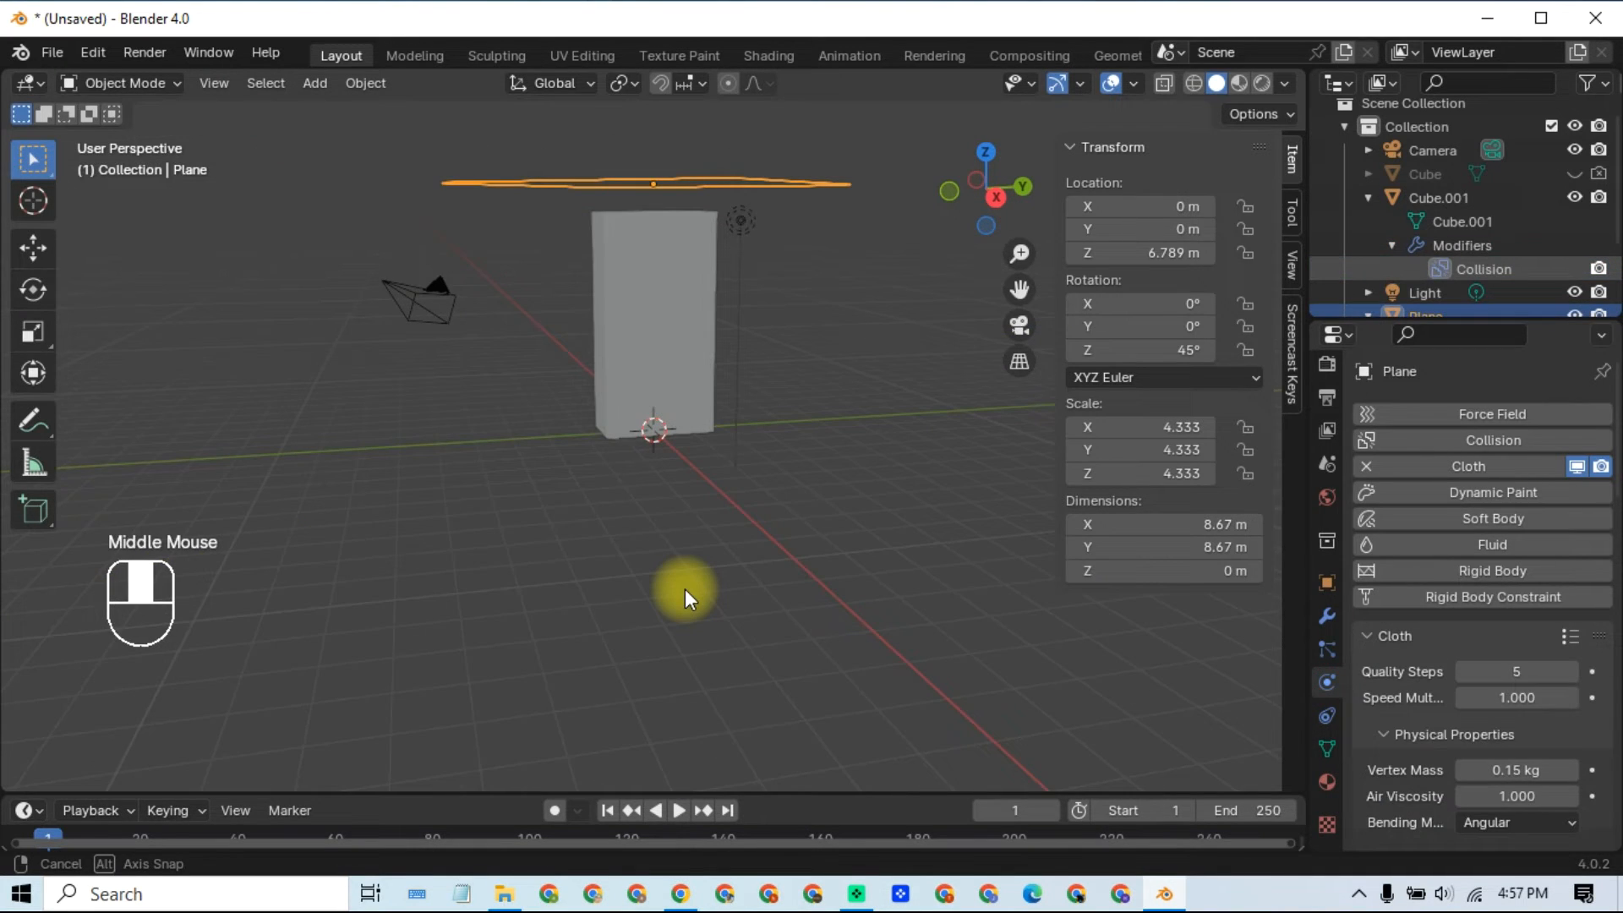
# Step: Display the scene in wireframe, play the cloth simulation, and stop it at frame 85
pyautogui.moveTo(685, 588); pyautogui.dragTo(689, 600, button='middle')
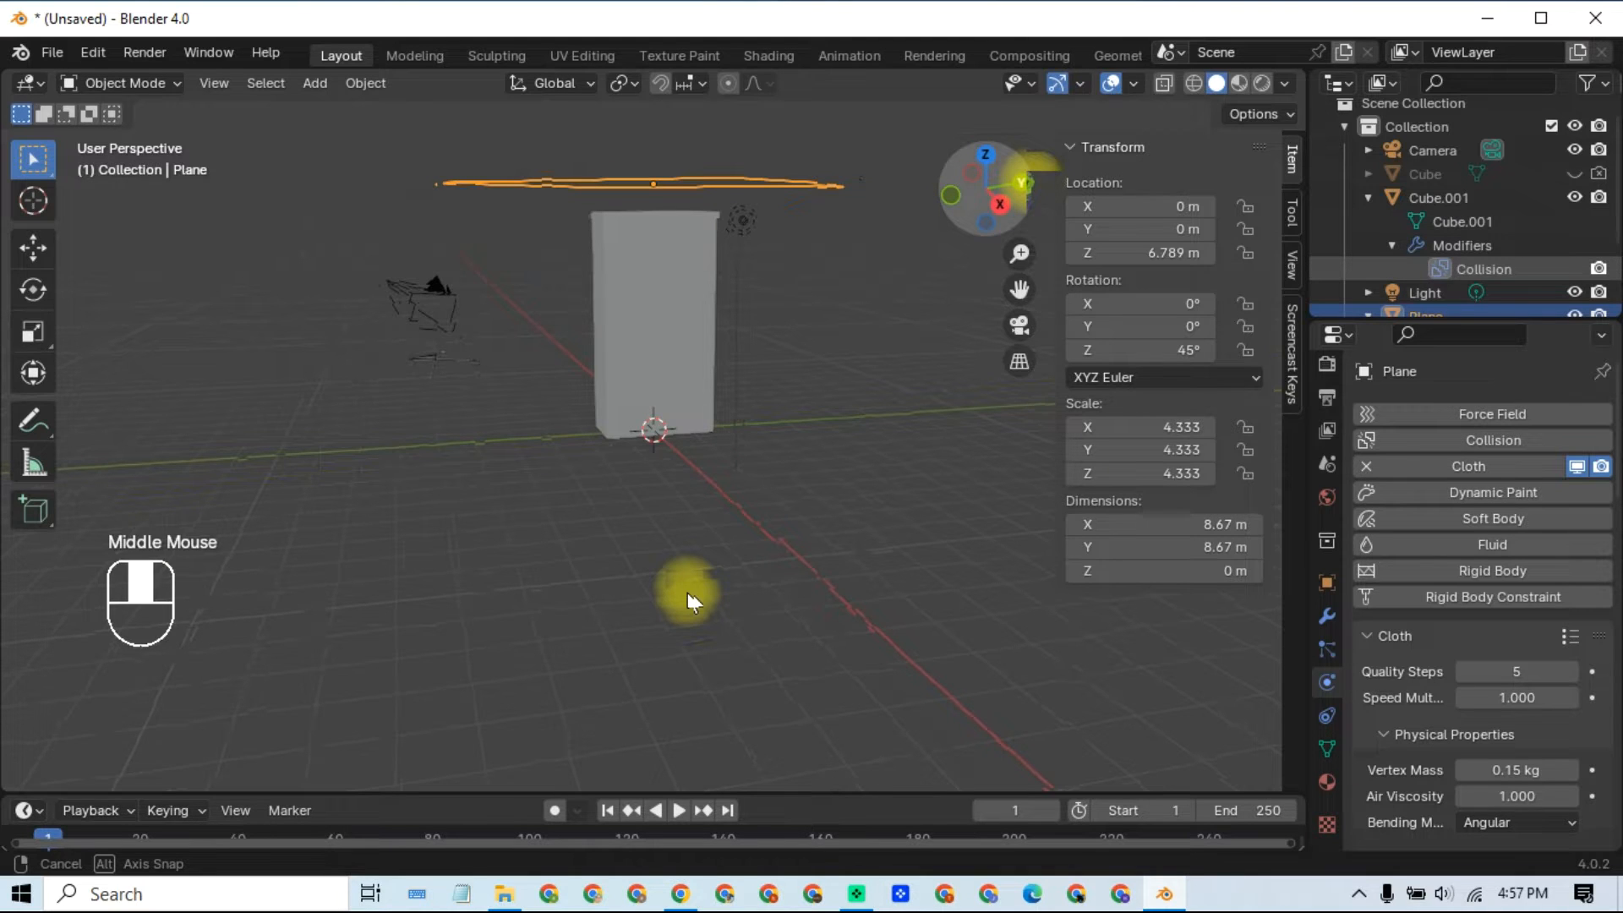
pyautogui.moveTo(689, 600); pyautogui.dragTo(702, 583, button='middle')
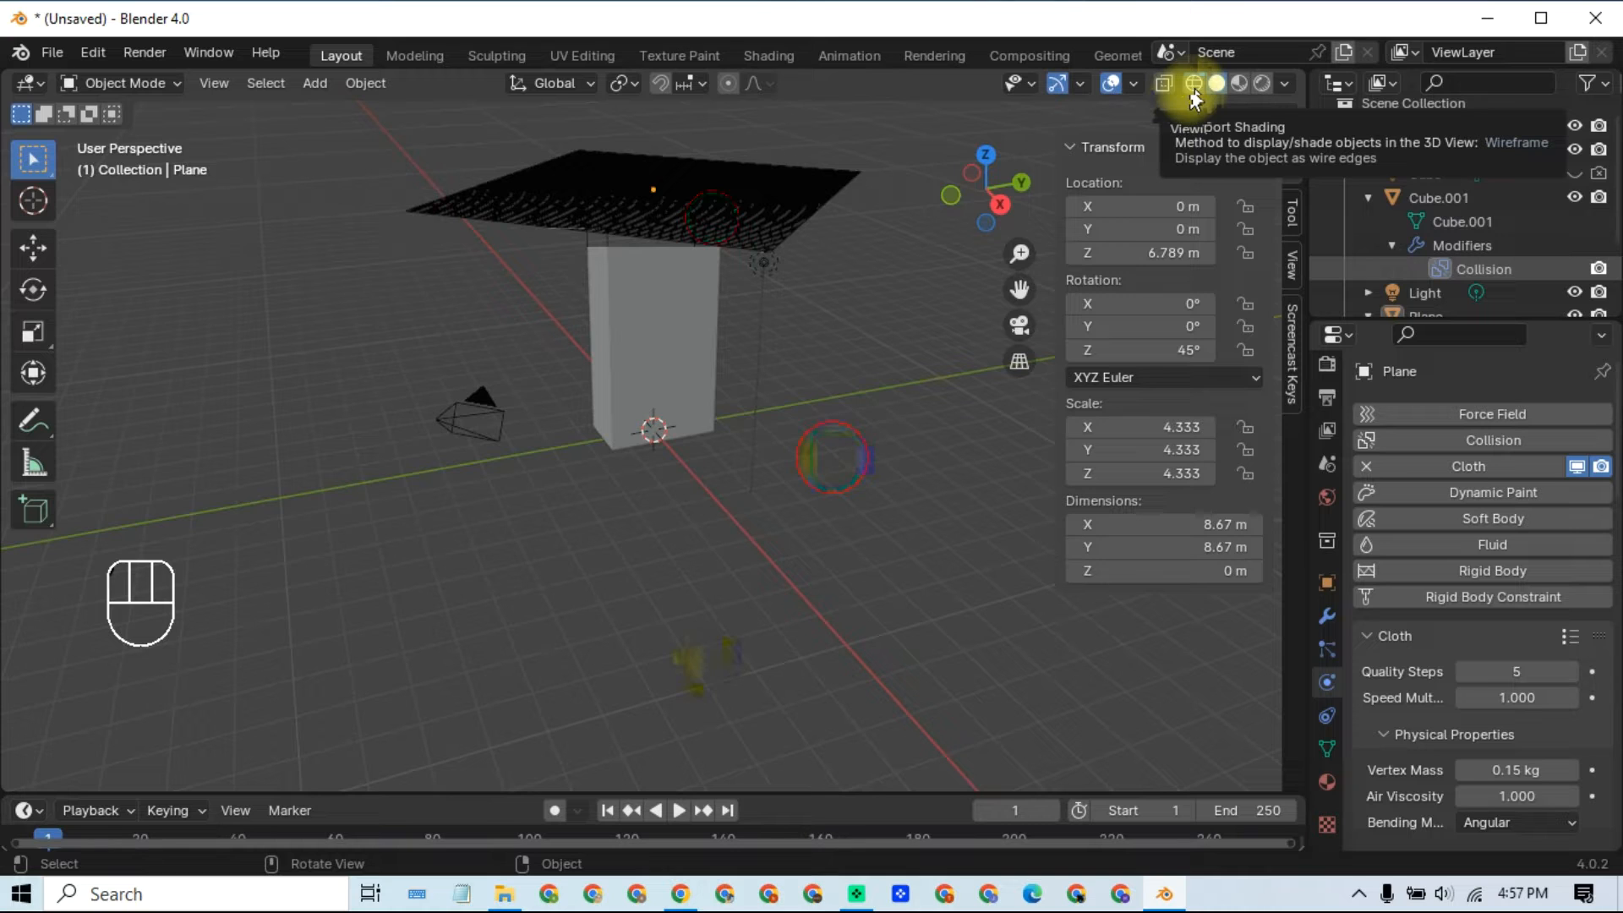
pyautogui.click(1194, 84)
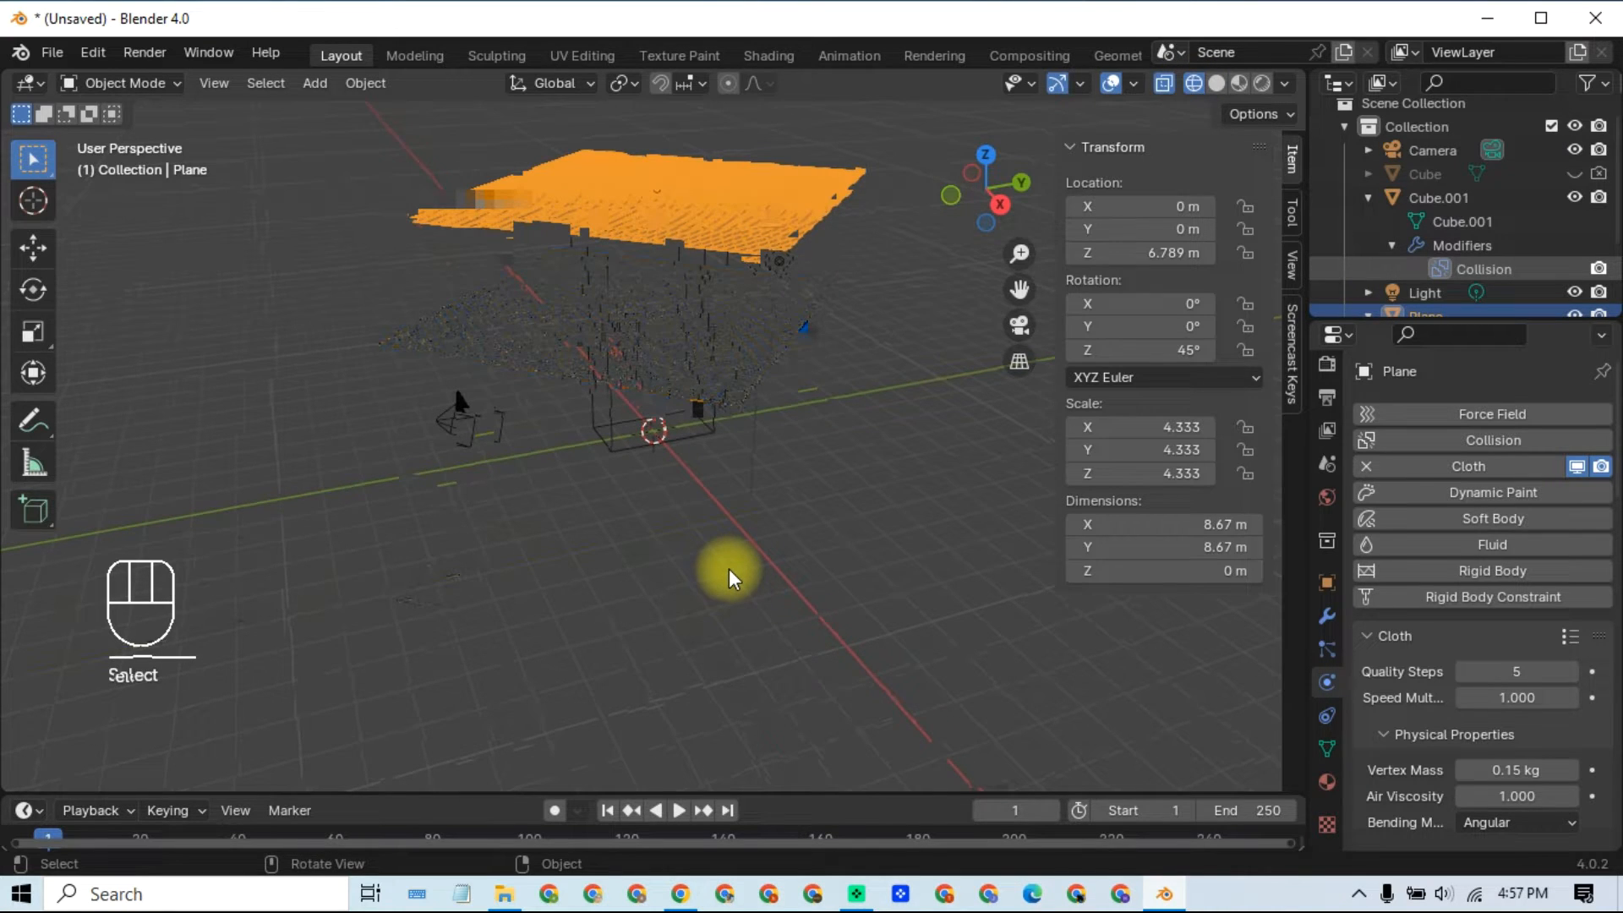
pyautogui.keyDown('shift'); pyautogui.moveTo(729, 568); pyautogui.dragTo(702, 673, button='middle'); pyautogui.keyUp('shift')
pyautogui.scroll(1, 729, 659)
pyautogui.moveTo(771, 643); pyautogui.dragTo(778, 646, button='middle')
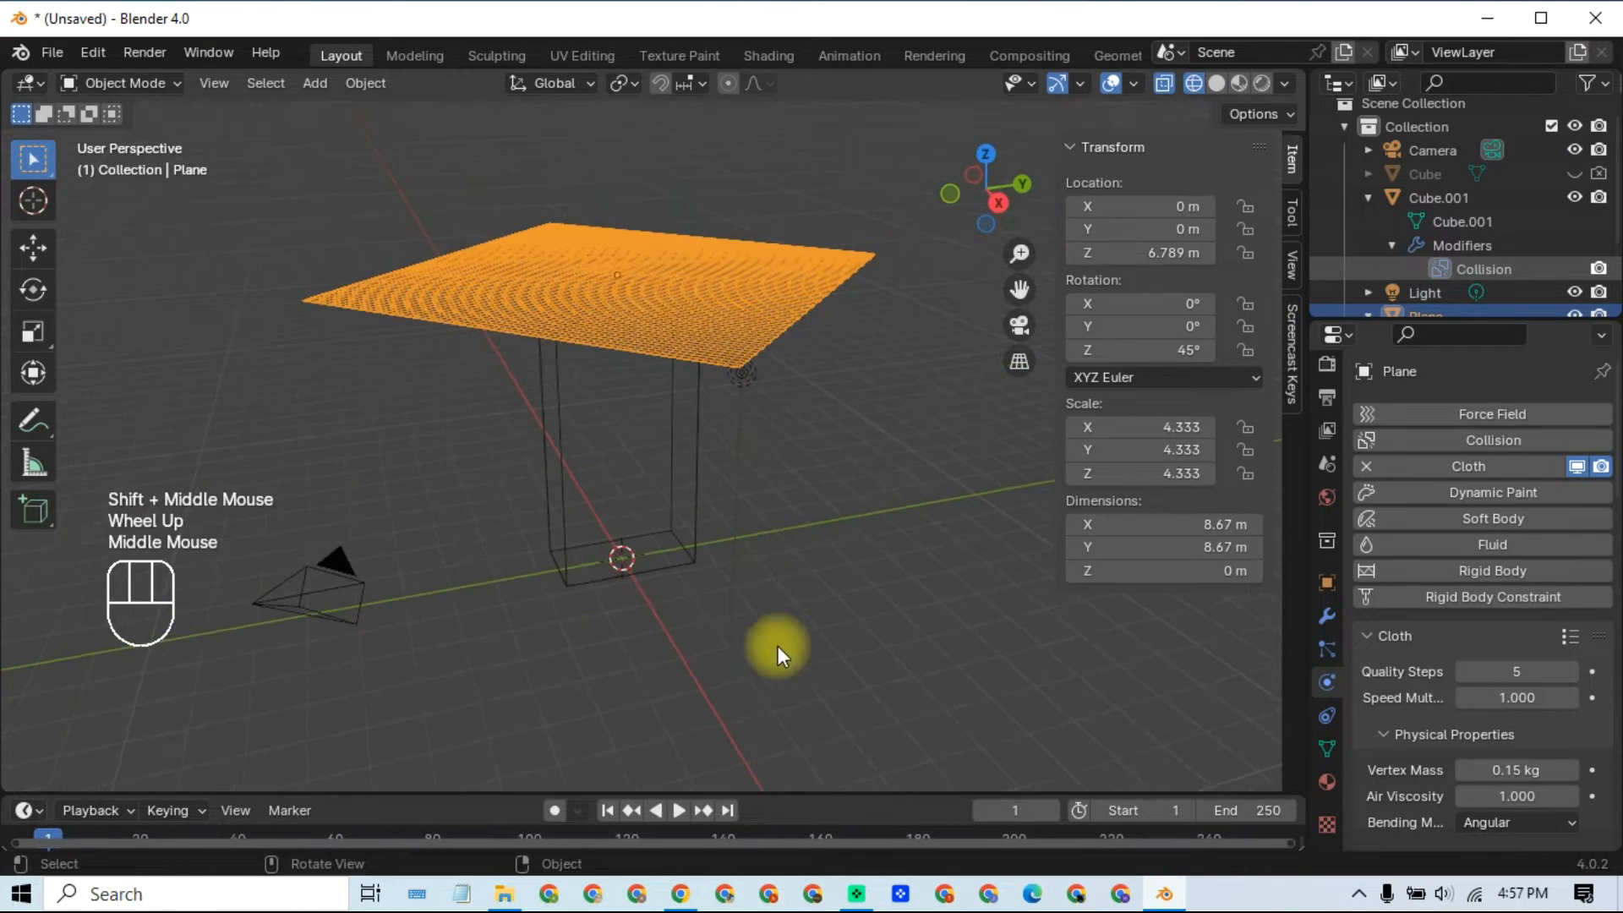
pyautogui.click(680, 810)
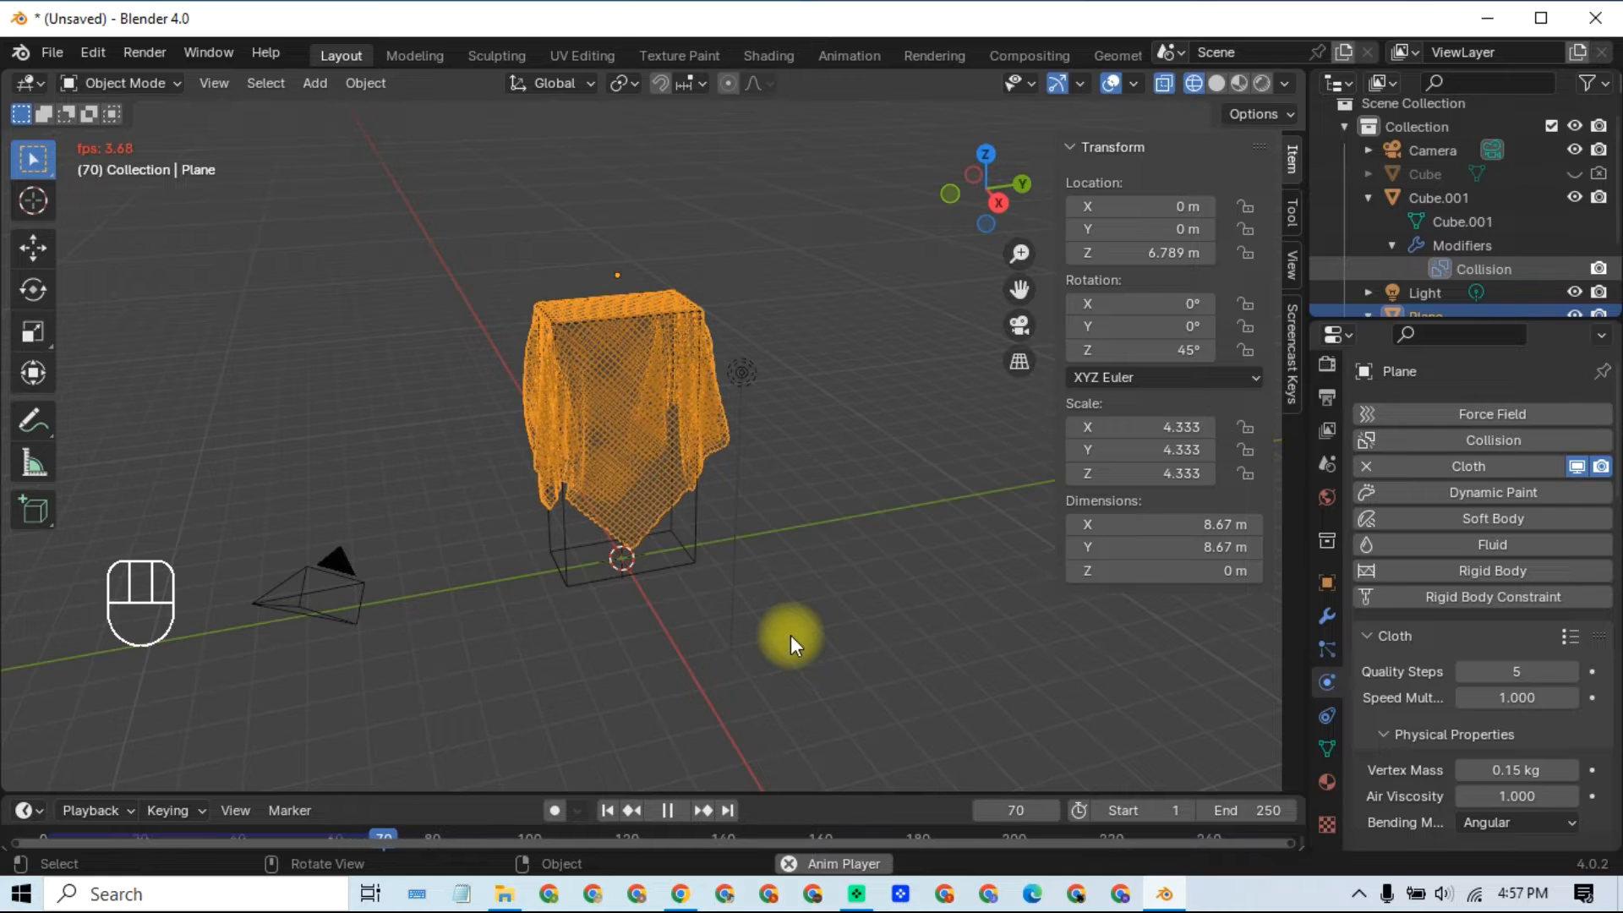
pyautogui.click(720, 744)
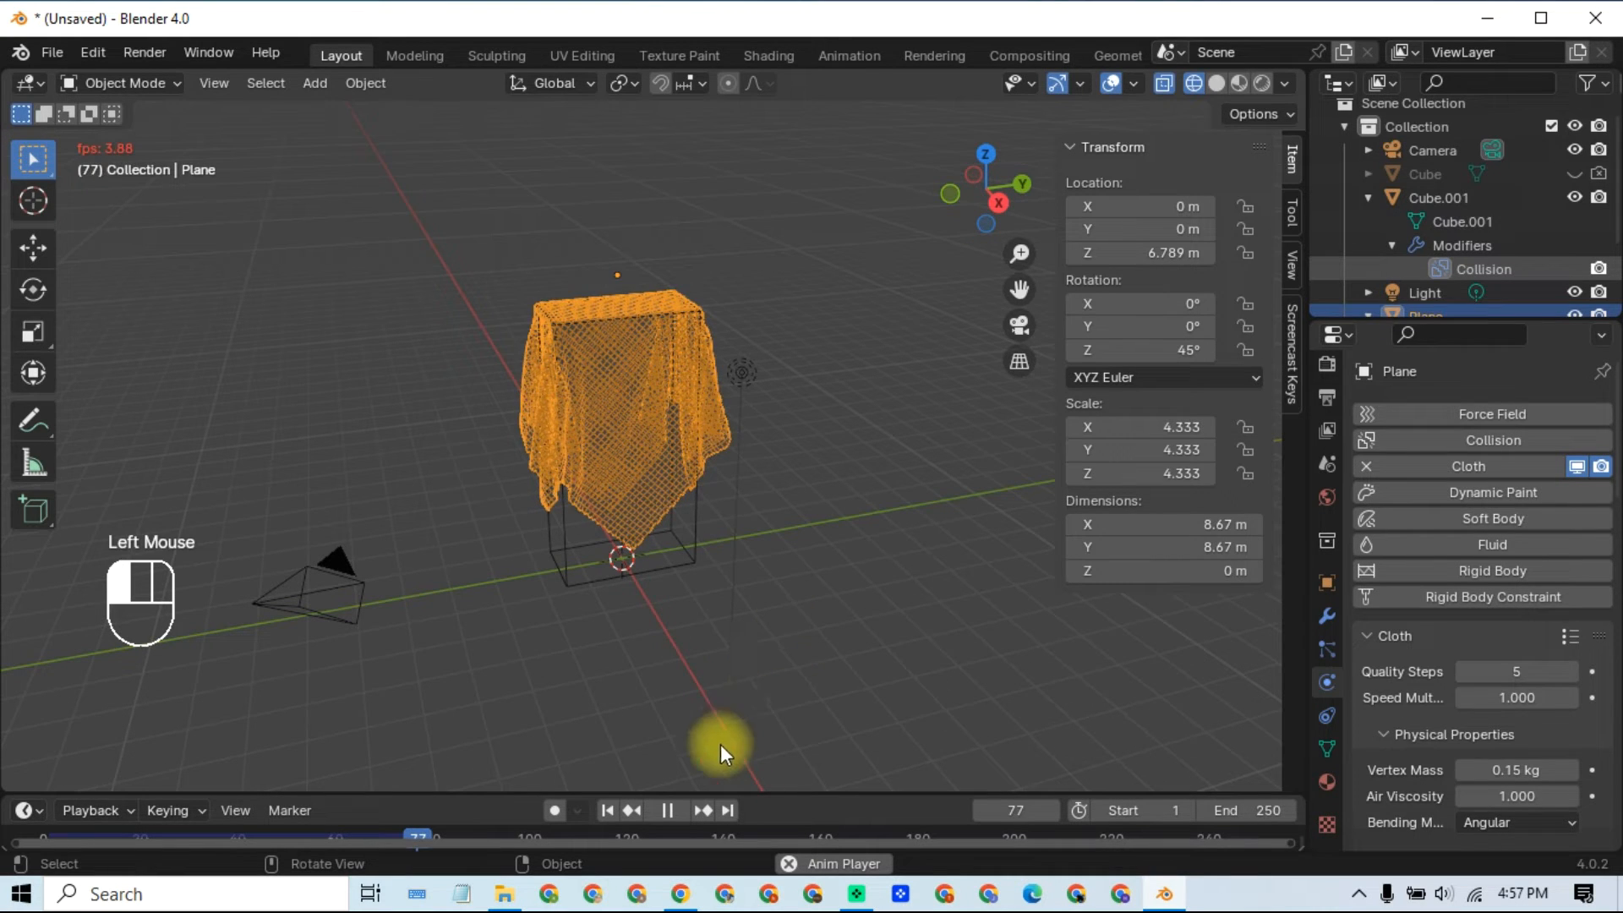
pyautogui.click(675, 809)
pyautogui.click(753, 653)
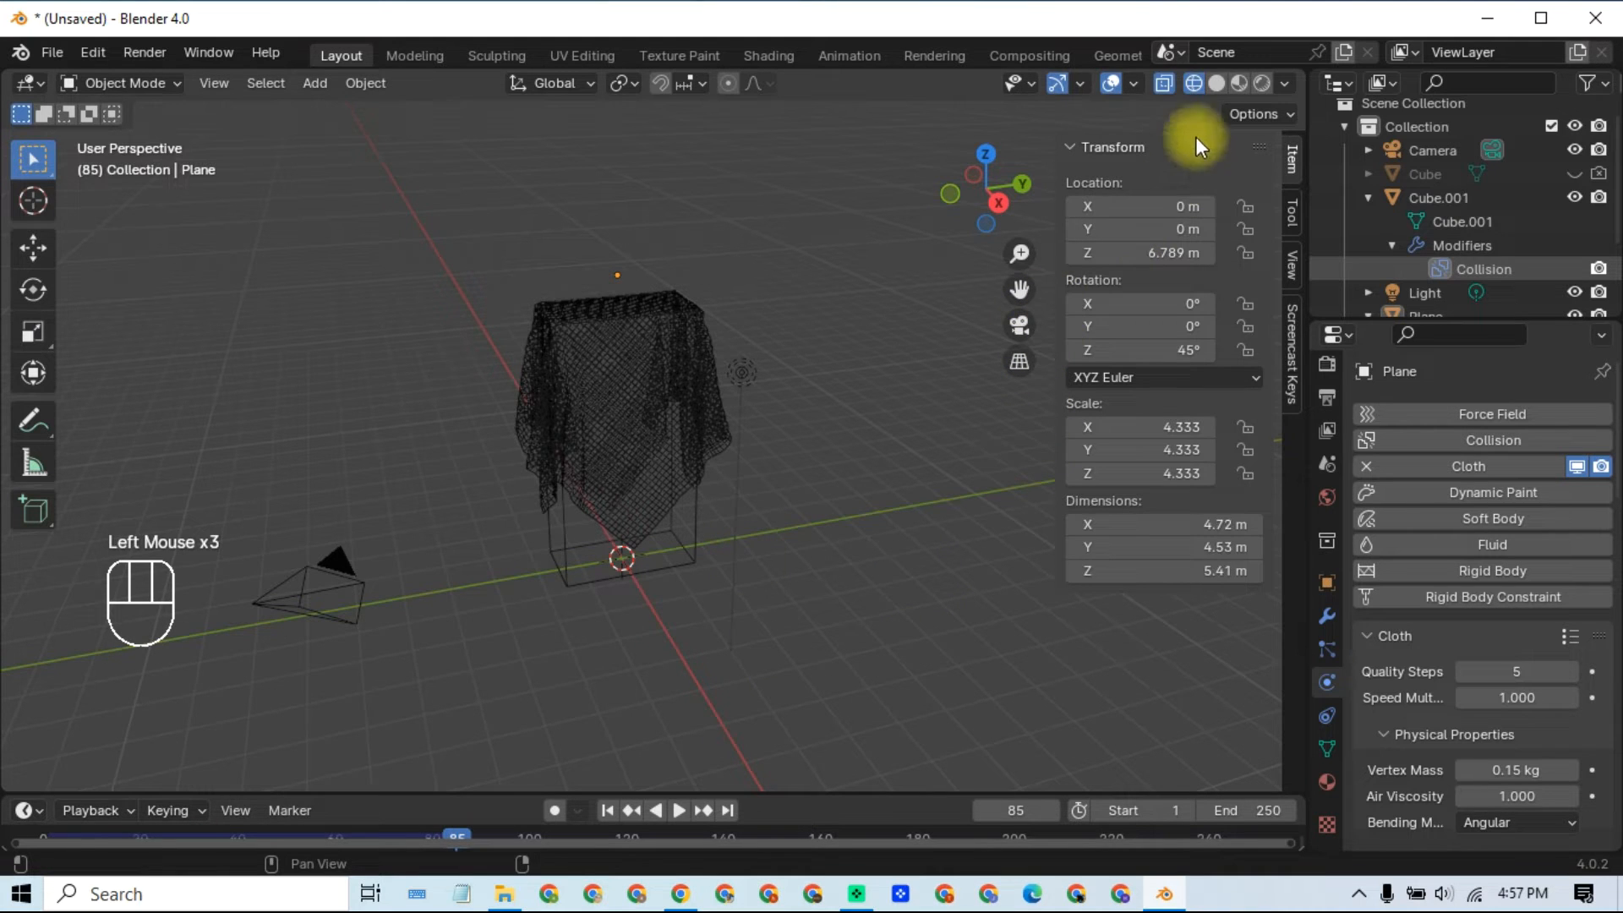
# Step: Return the viewport to solid shading for a closer view of the draped cloth
pyautogui.click(1218, 82)
pyautogui.click(899, 430)
pyautogui.scroll(3, 693, 441)
pyautogui.scroll(1, 693, 441)
pyautogui.scroll(-1, 693, 446)
# Step: Apply Shade Smooth to the draped cloth plane
pyautogui.click(680, 387)
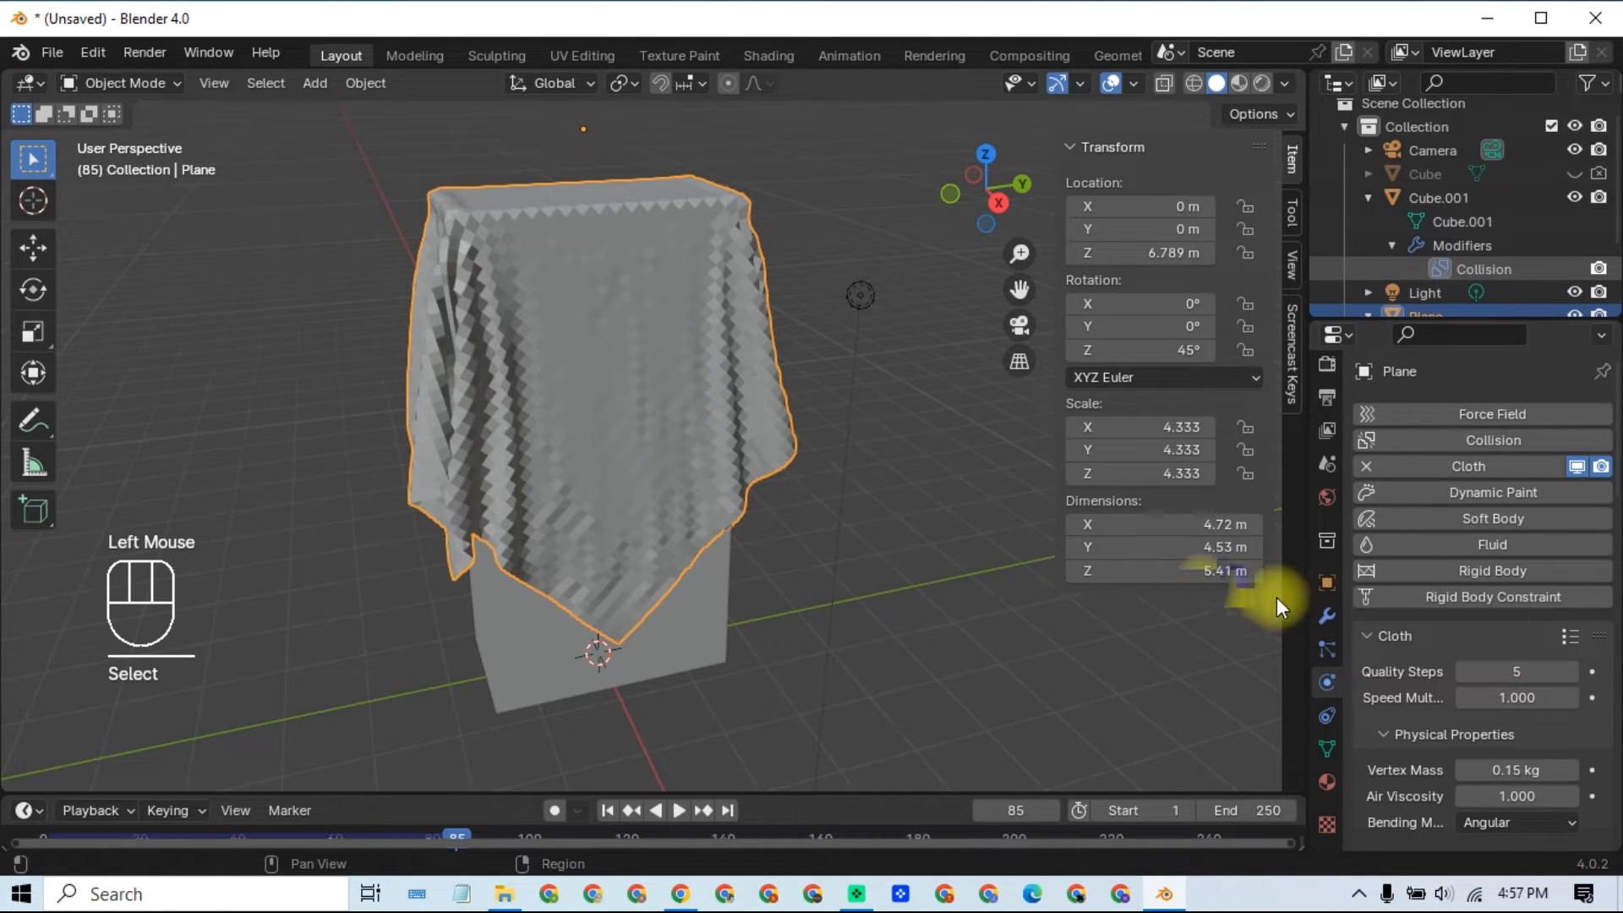
pyautogui.rightClick(672, 369)
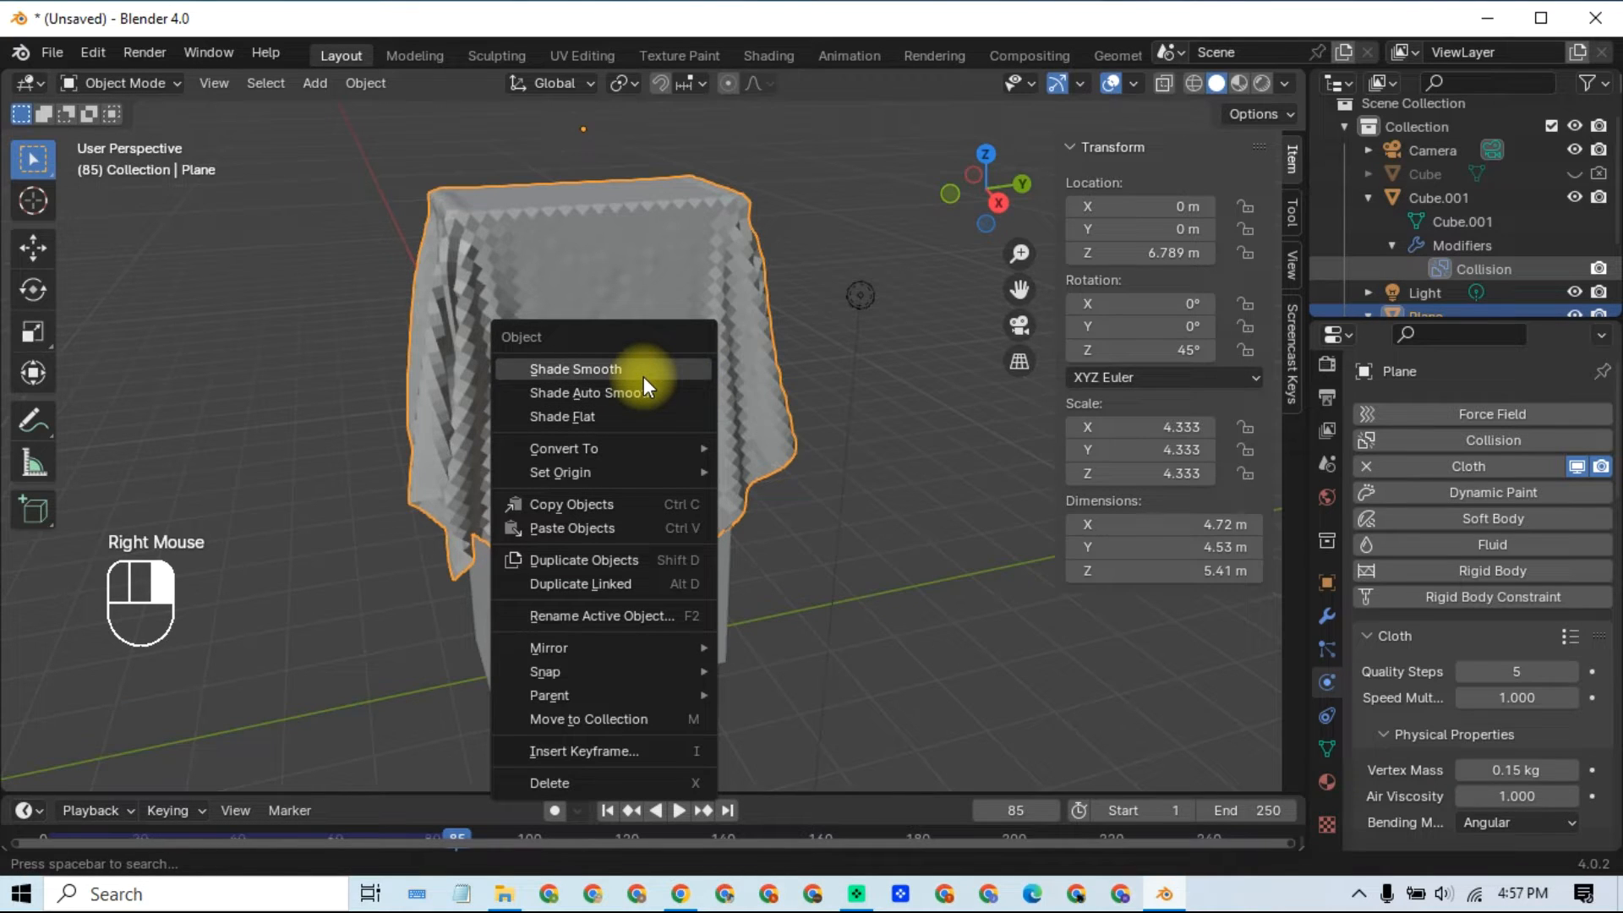
pyautogui.click(647, 366)
pyautogui.click(880, 513)
# Step: Add a Subdivision Surface modifier to the cloth plane after its Cloth modifier
pyautogui.click(707, 496)
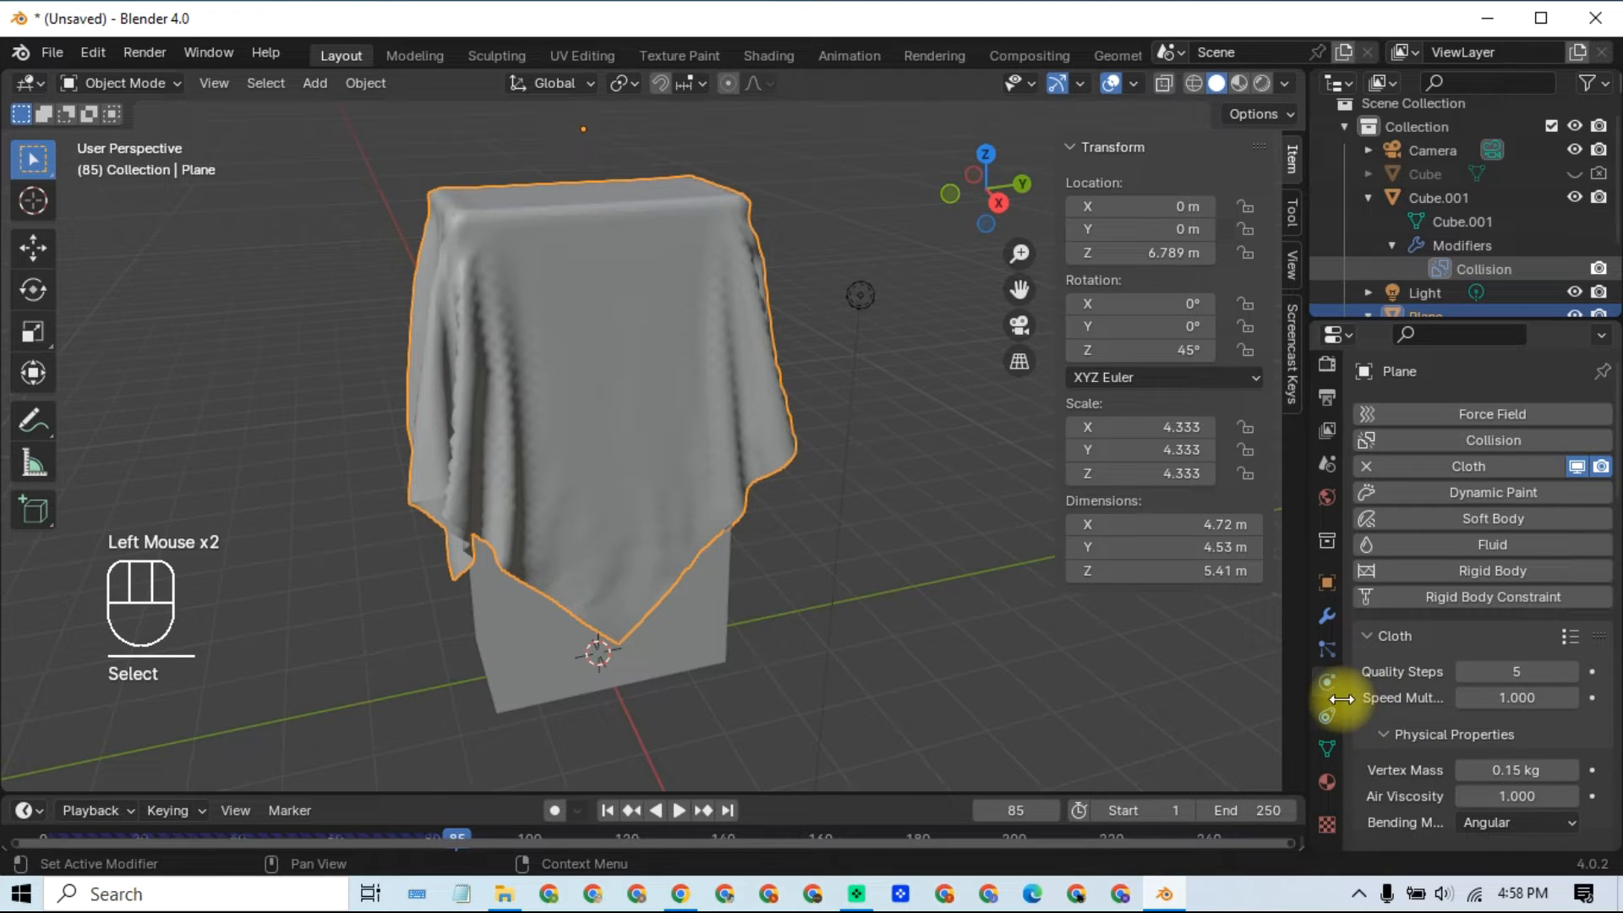
pyautogui.click(1327, 616)
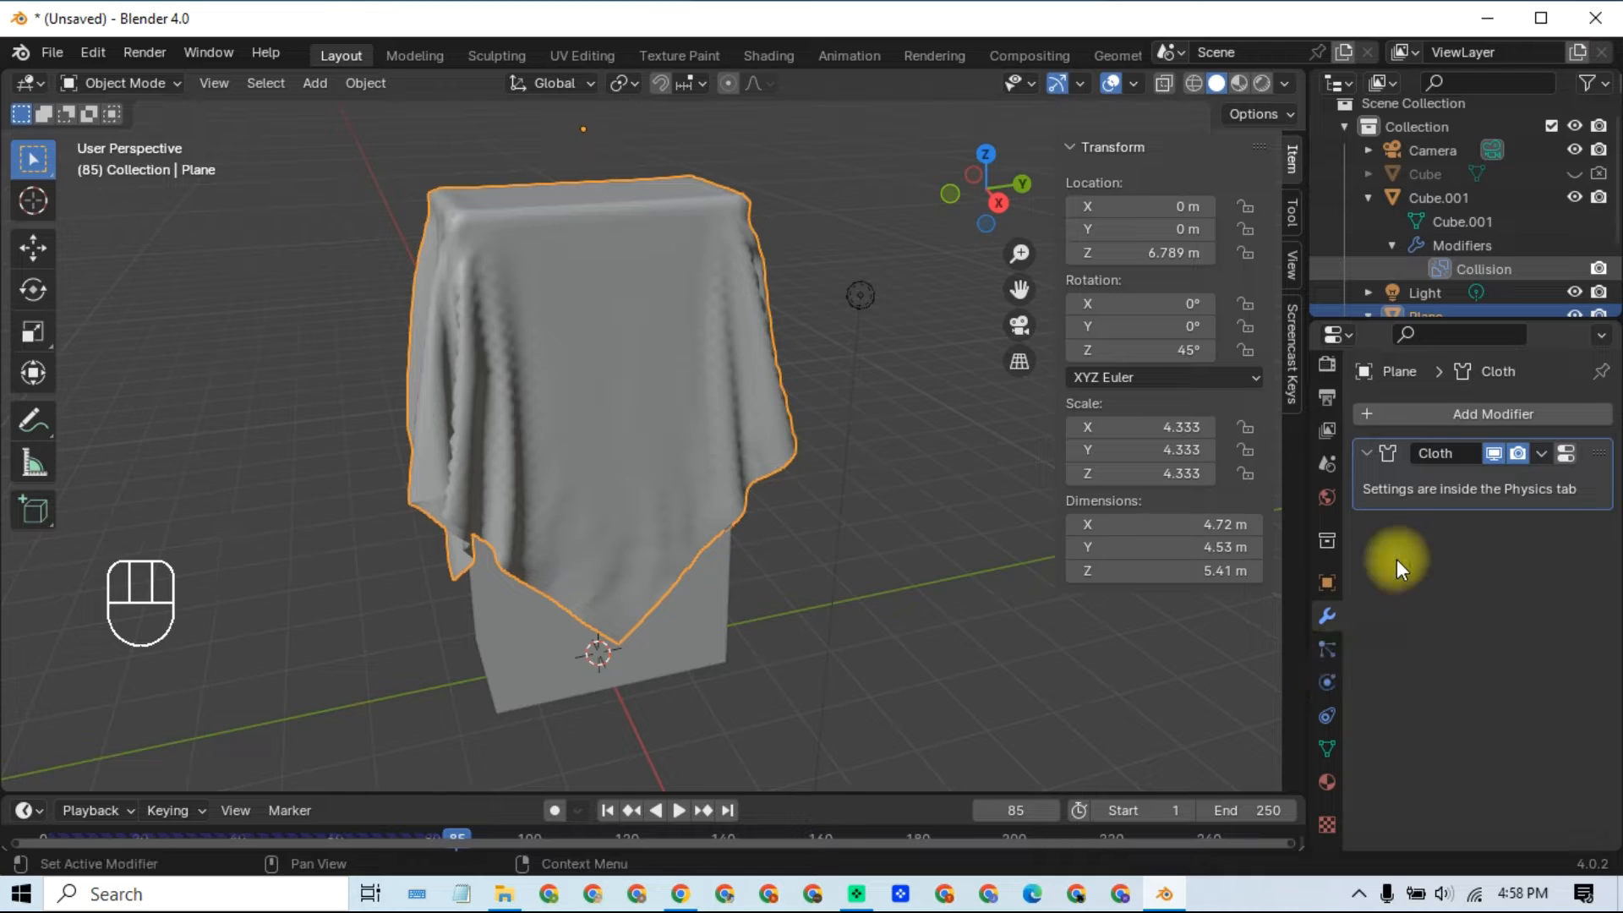
pyautogui.click(1424, 414)
pyautogui.moveTo(1423, 414)
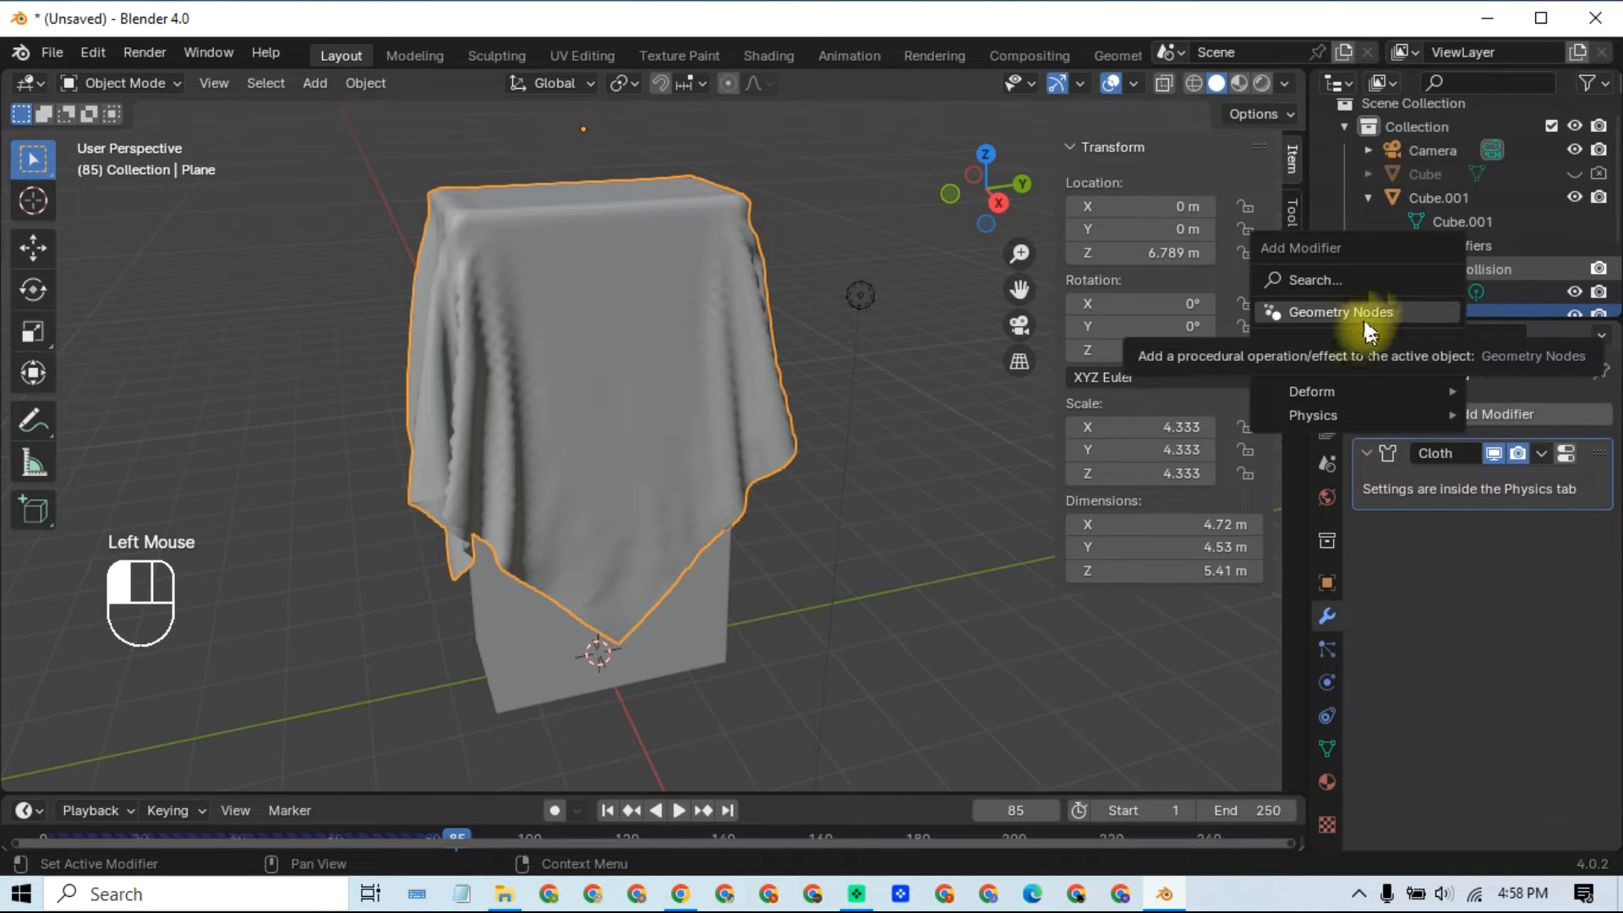
pyautogui.moveTo(1319, 409)
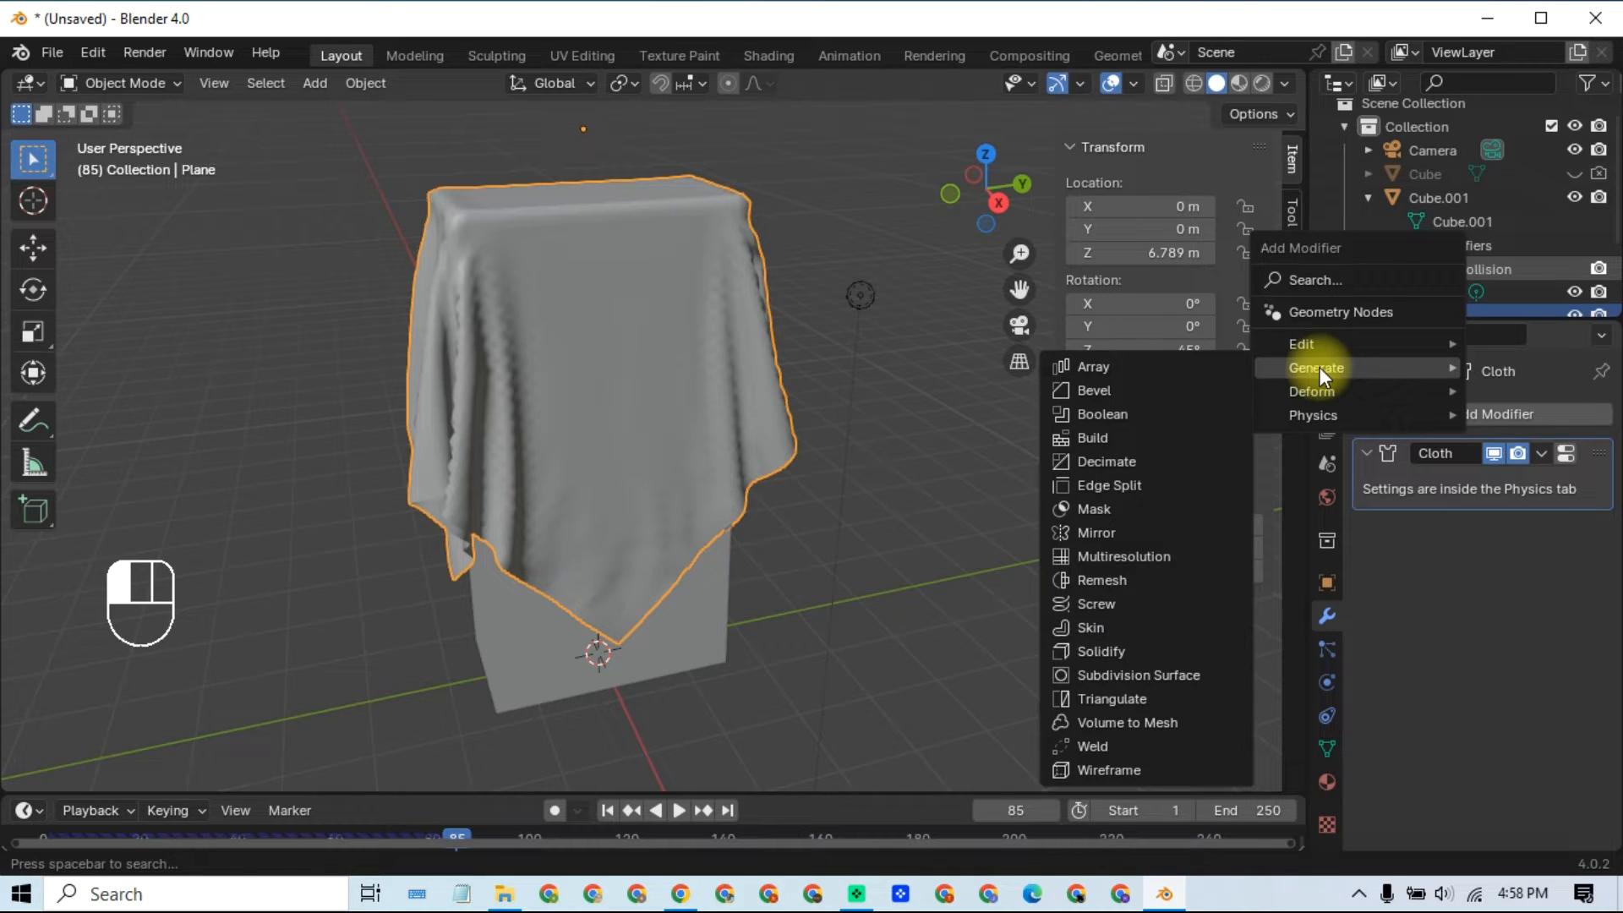
pyautogui.click(1214, 668)
pyautogui.click(865, 649)
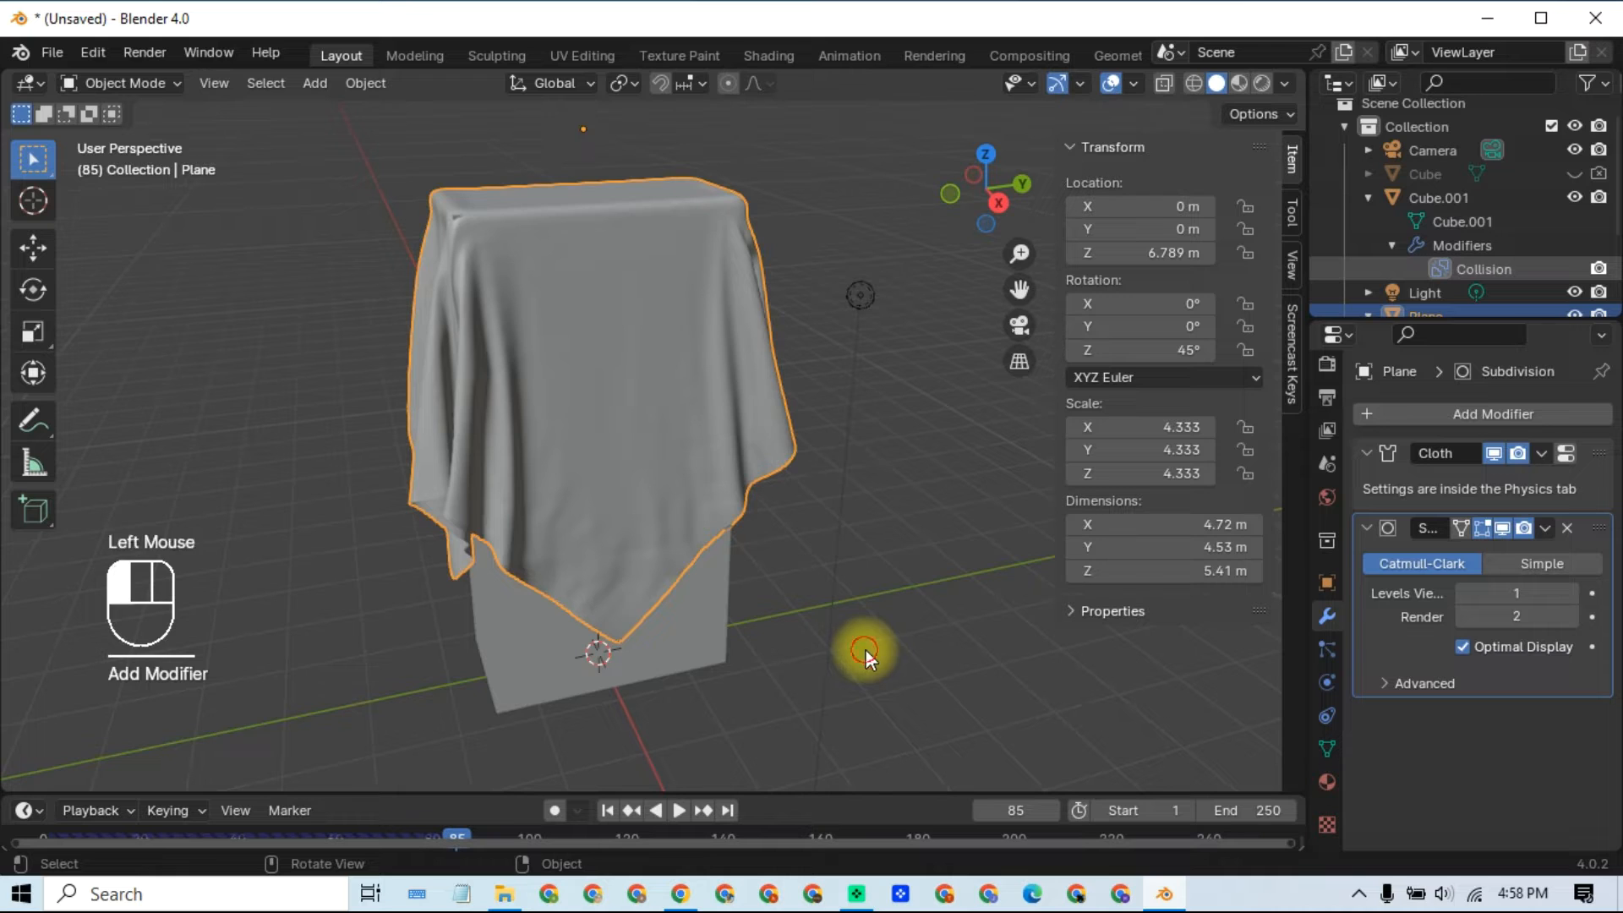
# Step: Create a new material for the cloth with a light pink base color, hue about 0.974 and saturation about 0.369
pyautogui.keyDown('shift'); pyautogui.moveTo(643, 446); pyautogui.dragTo(678, 499, button='middle'); pyautogui.keyUp('shift')
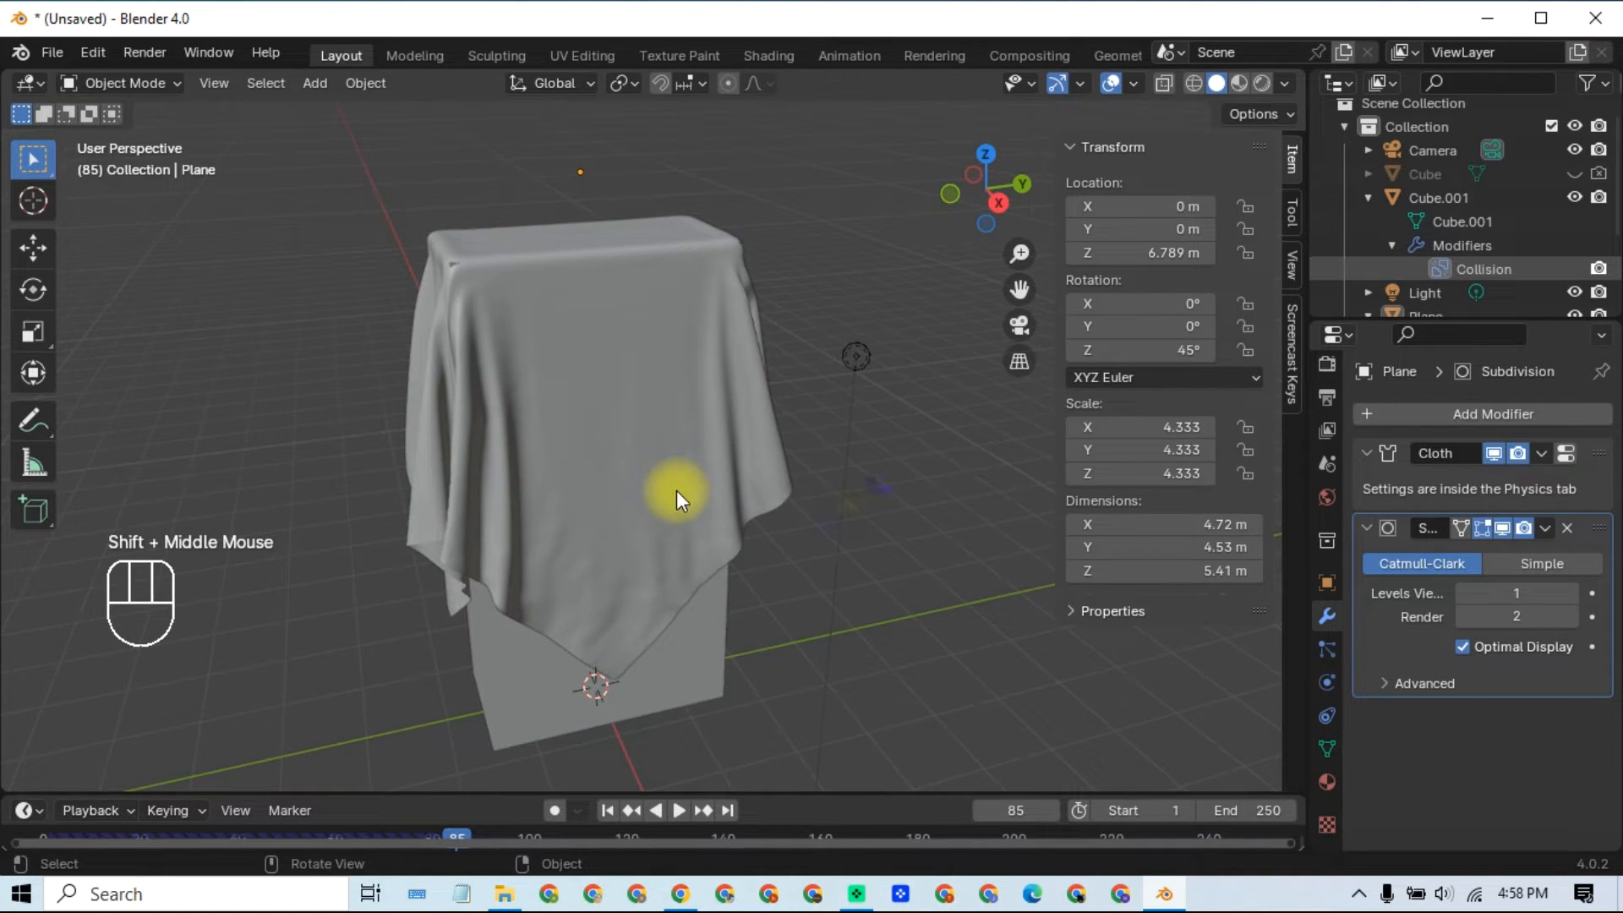
pyautogui.click(690, 394)
pyautogui.click(1327, 781)
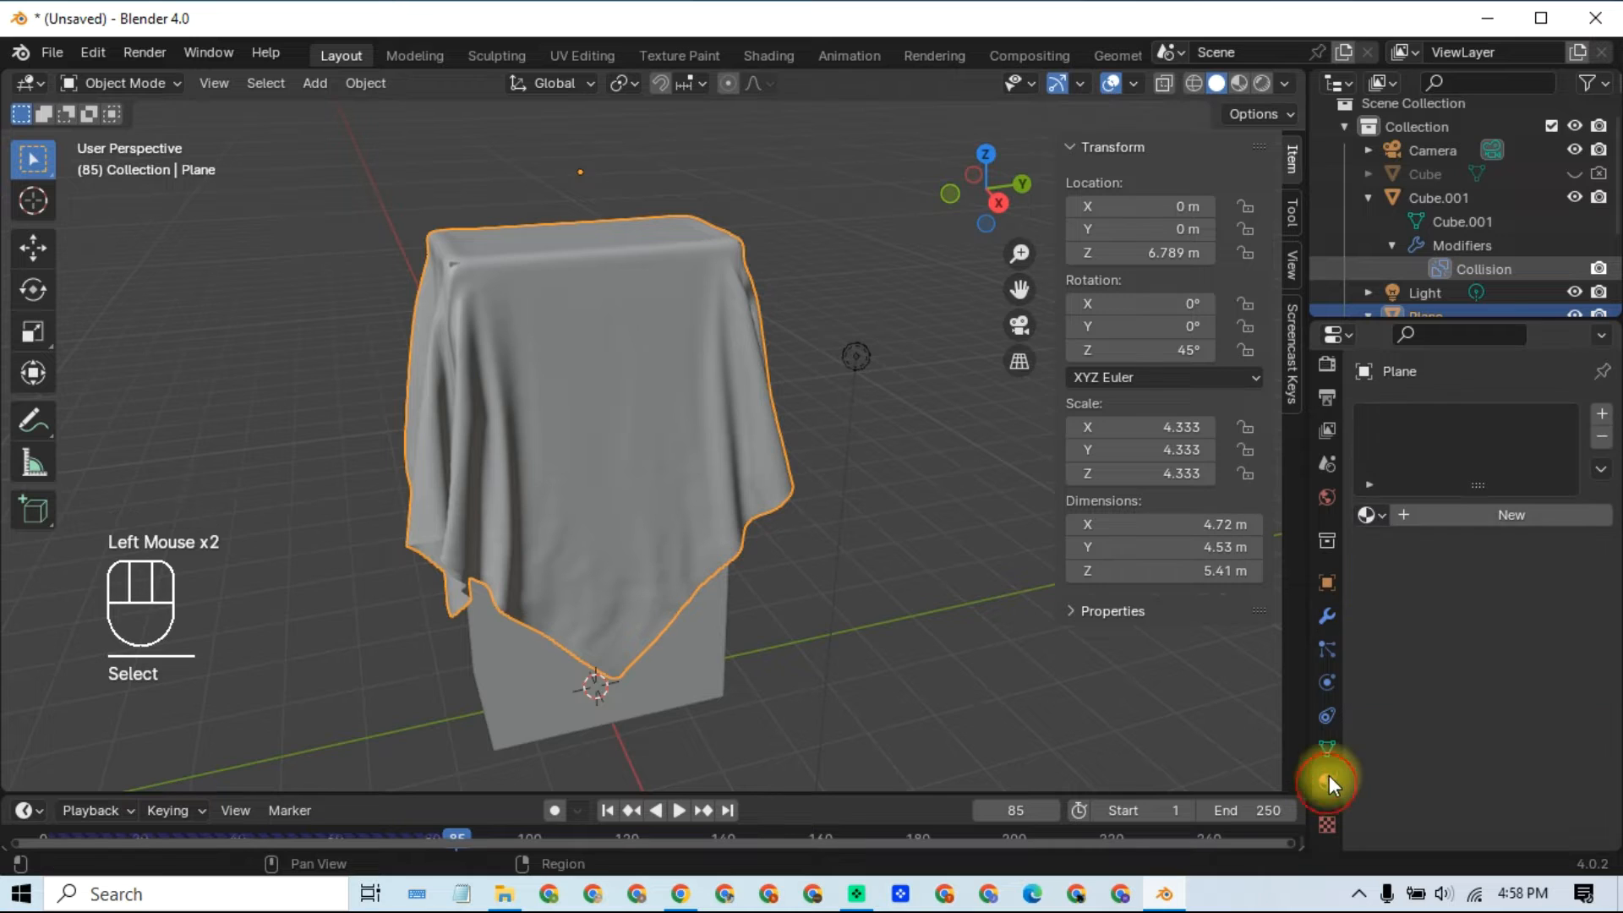
pyautogui.click(1463, 515)
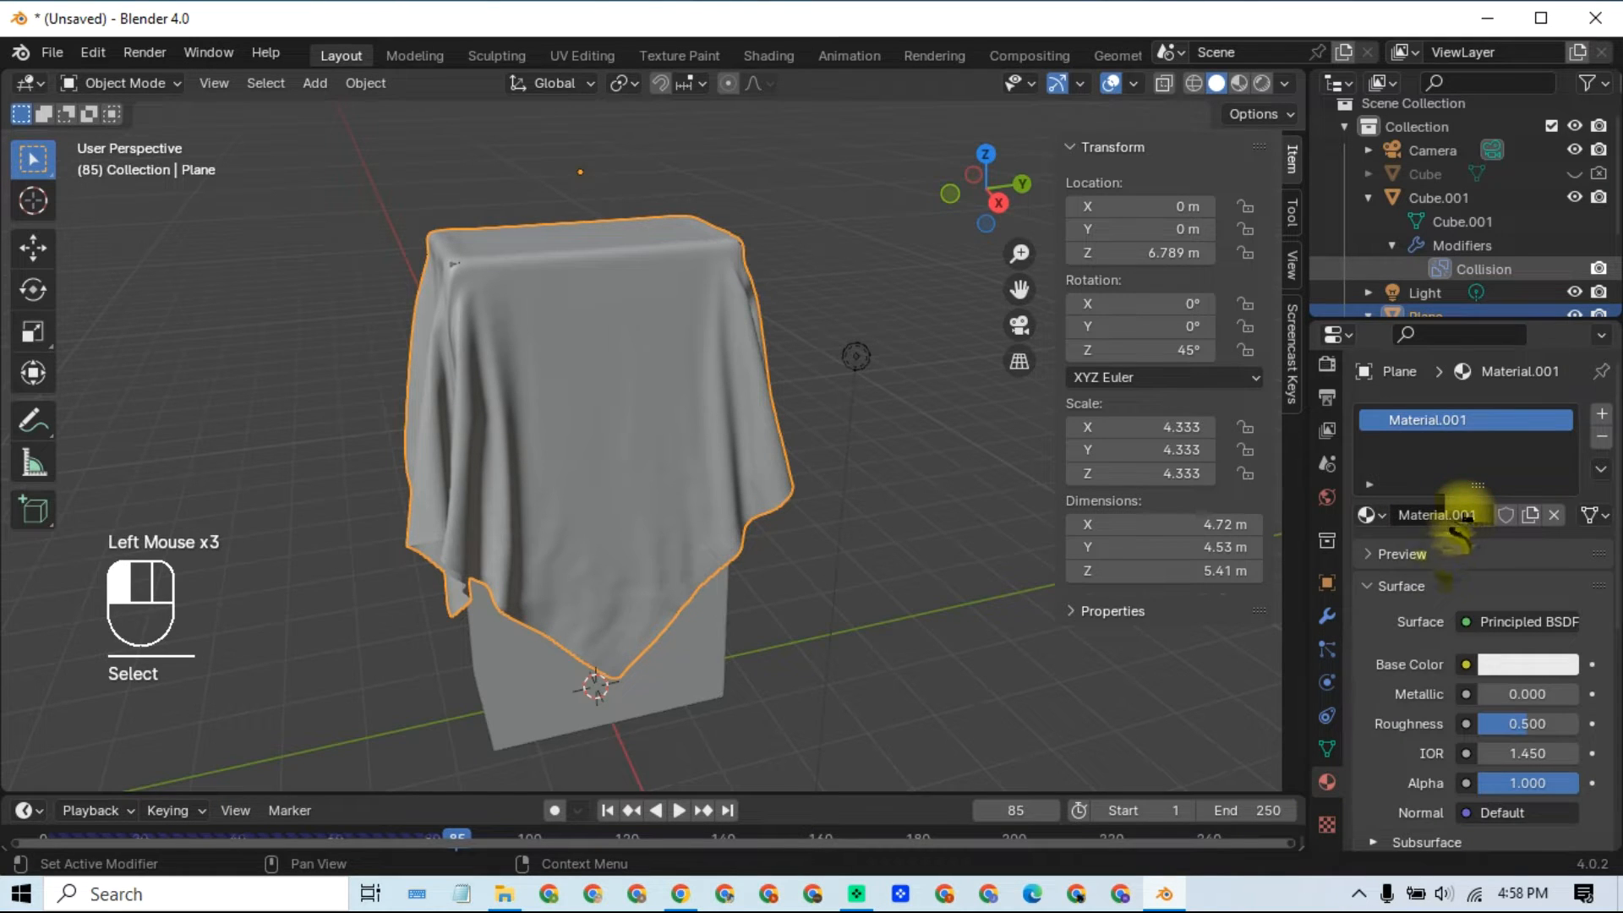
pyautogui.click(1513, 666)
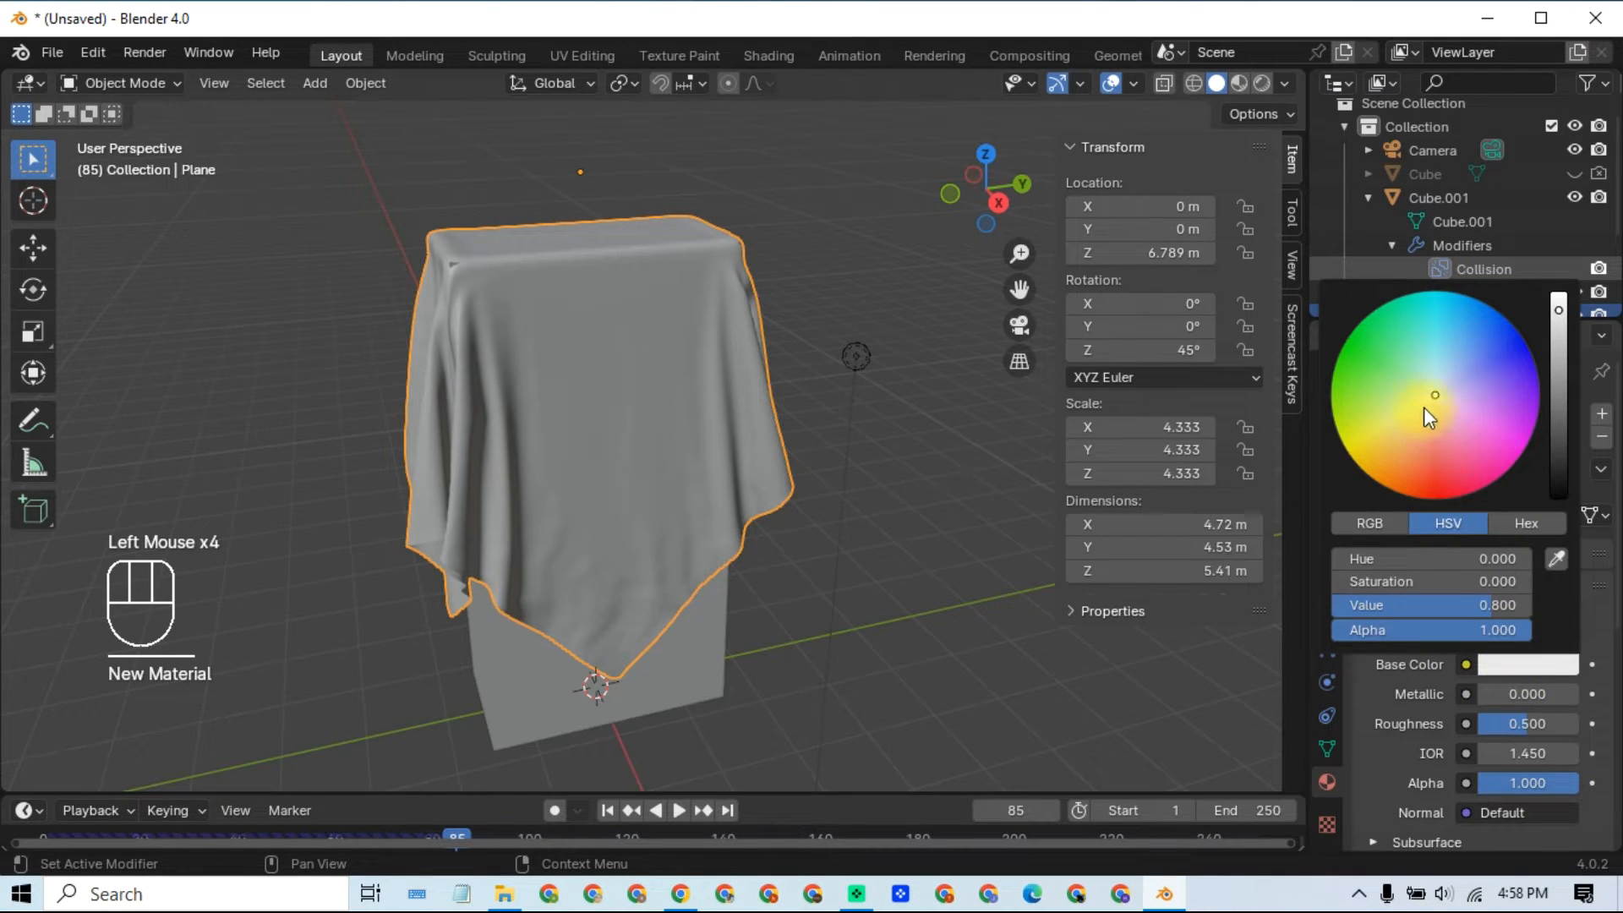
pyautogui.moveTo(1430, 414); pyautogui.dragTo(1439, 413)
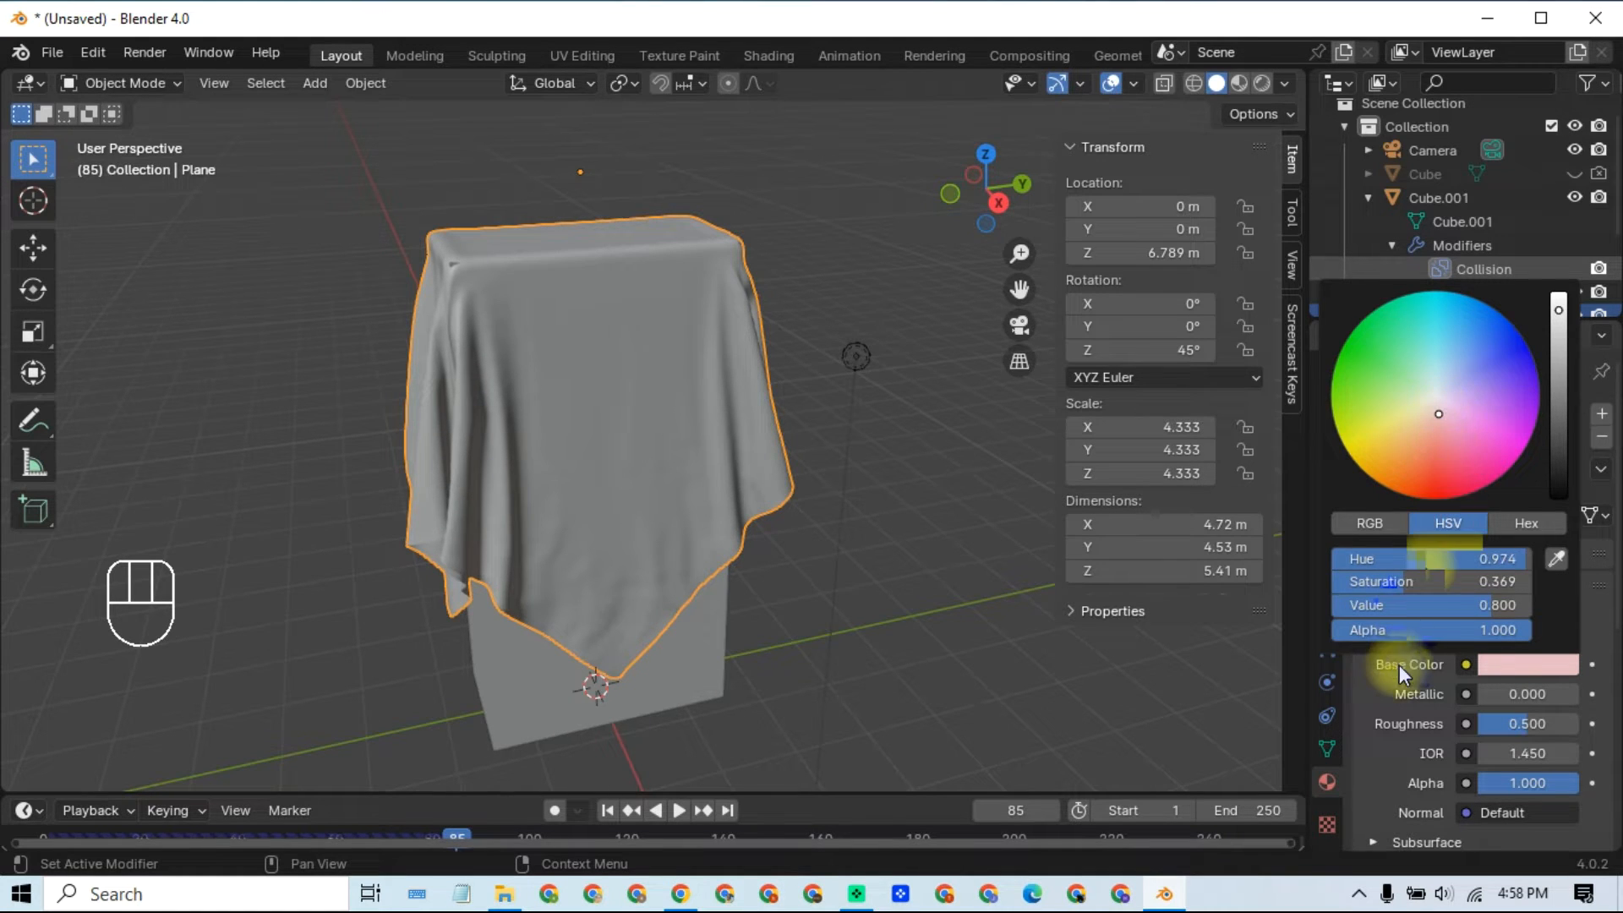
pyautogui.click(906, 645)
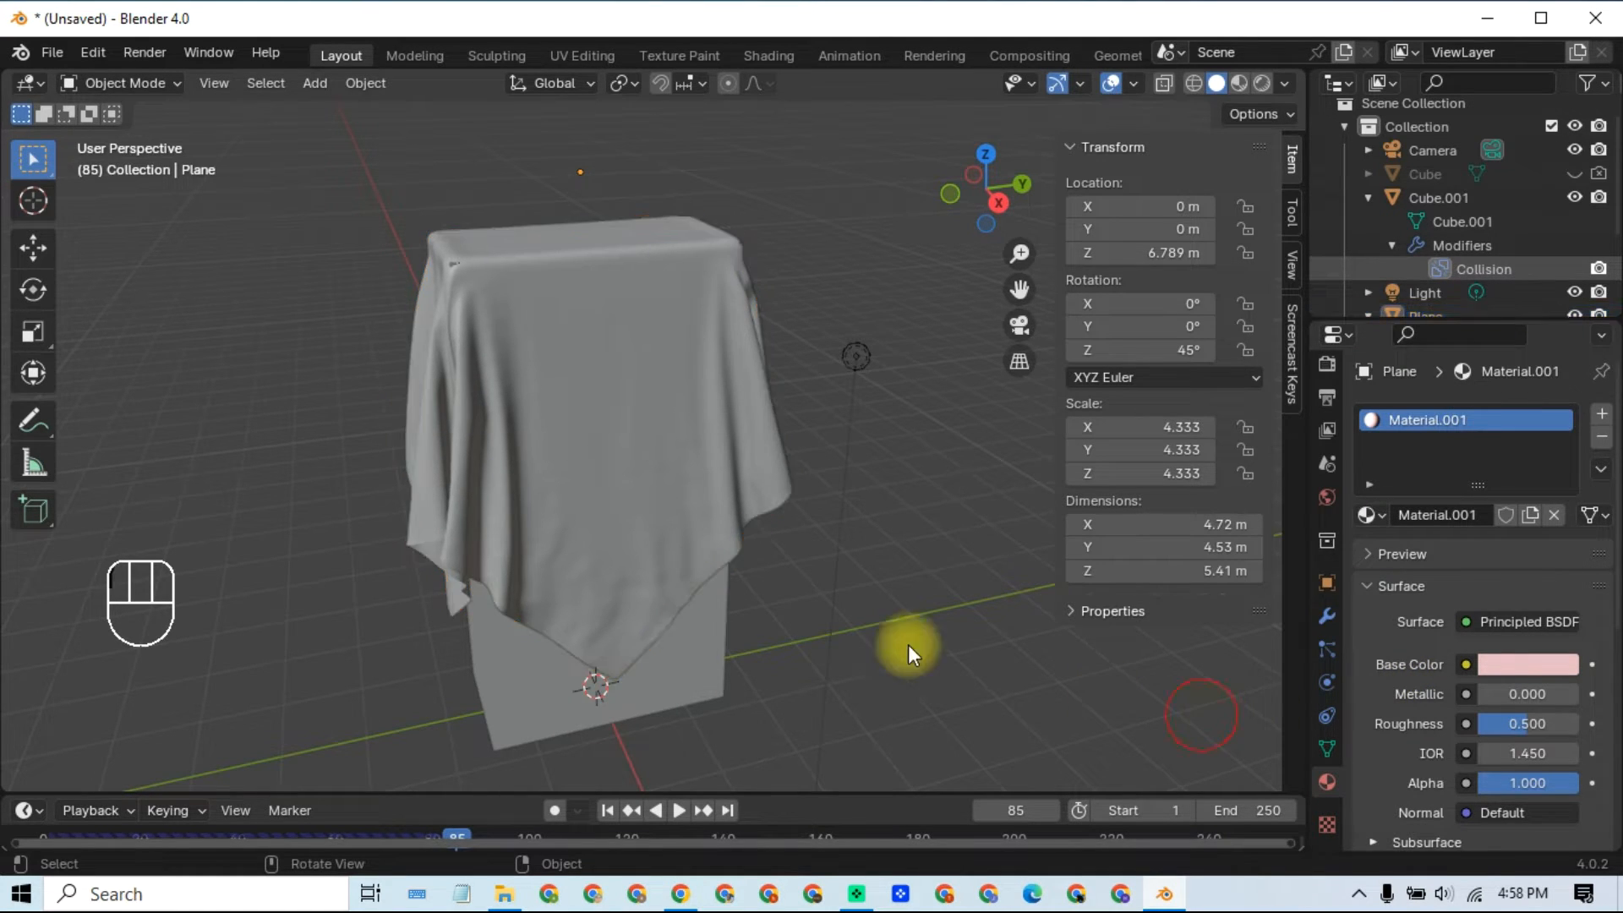
# Step: Create a new material for the block with a slightly darkened beige base color, hue about 0.080 and saturation about 0.195
pyautogui.click(677, 659)
pyautogui.click(1447, 517)
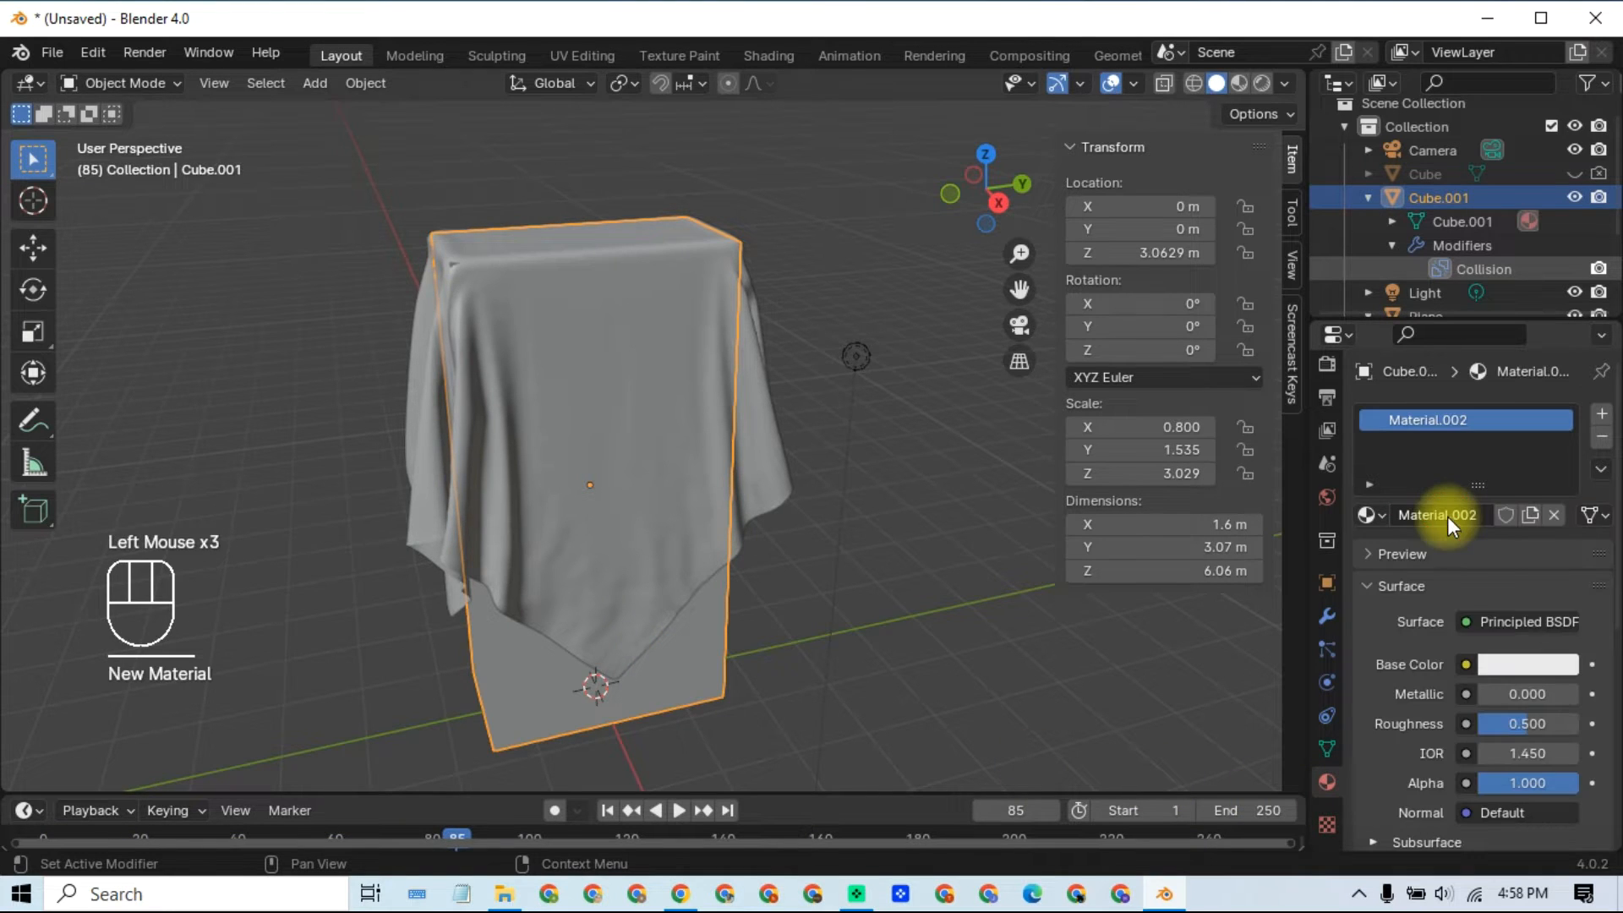
pyautogui.click(1510, 672)
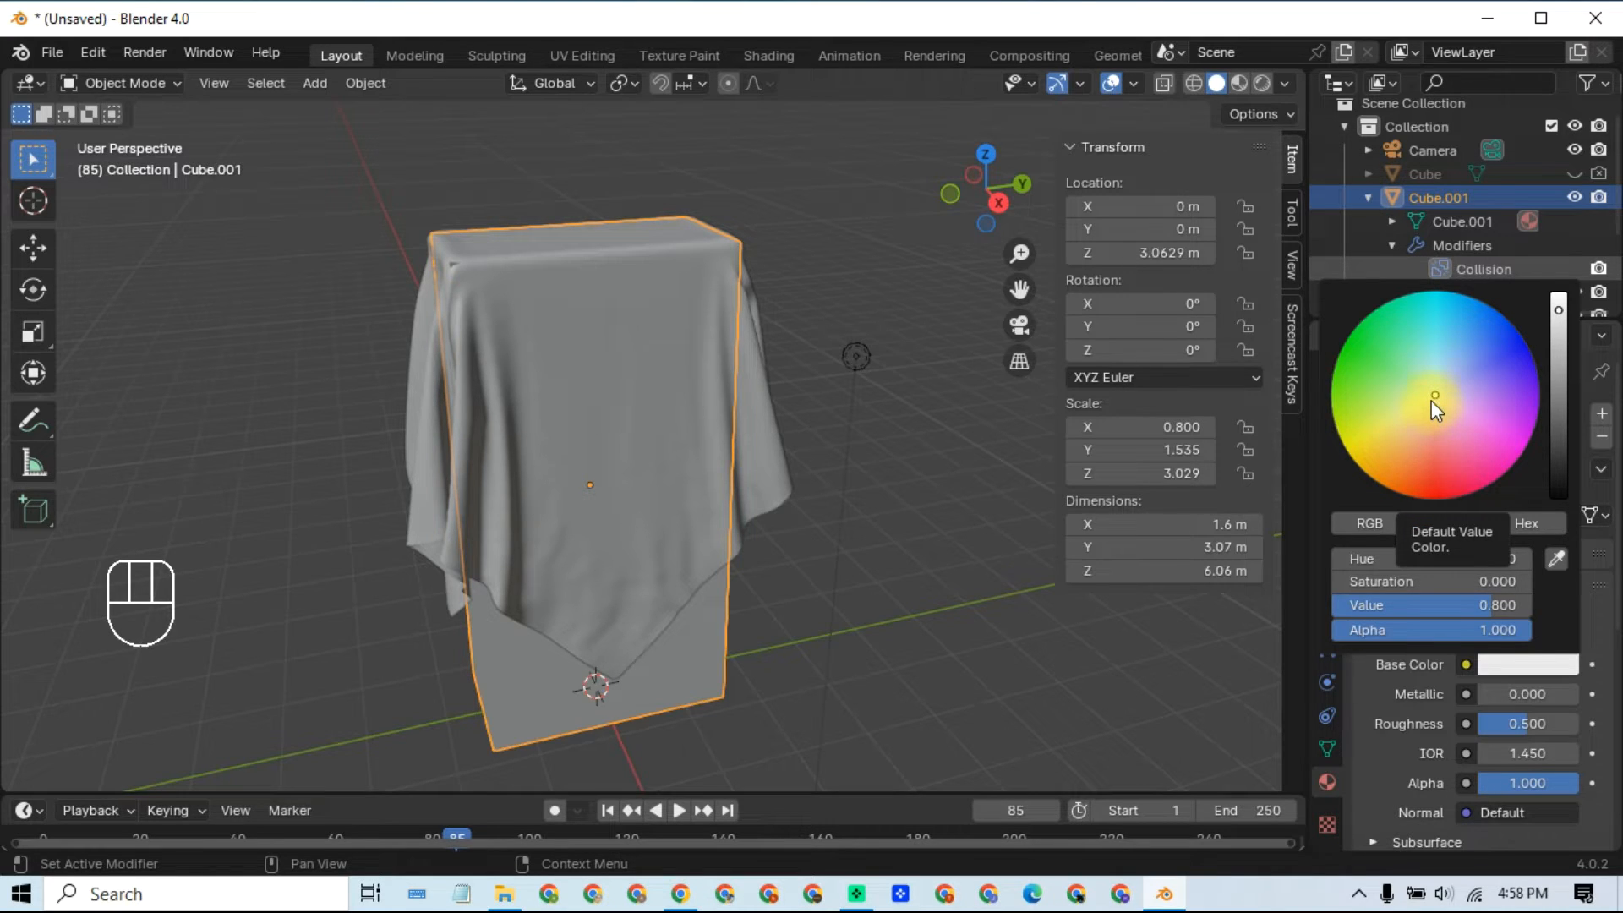
pyautogui.click(1432, 403)
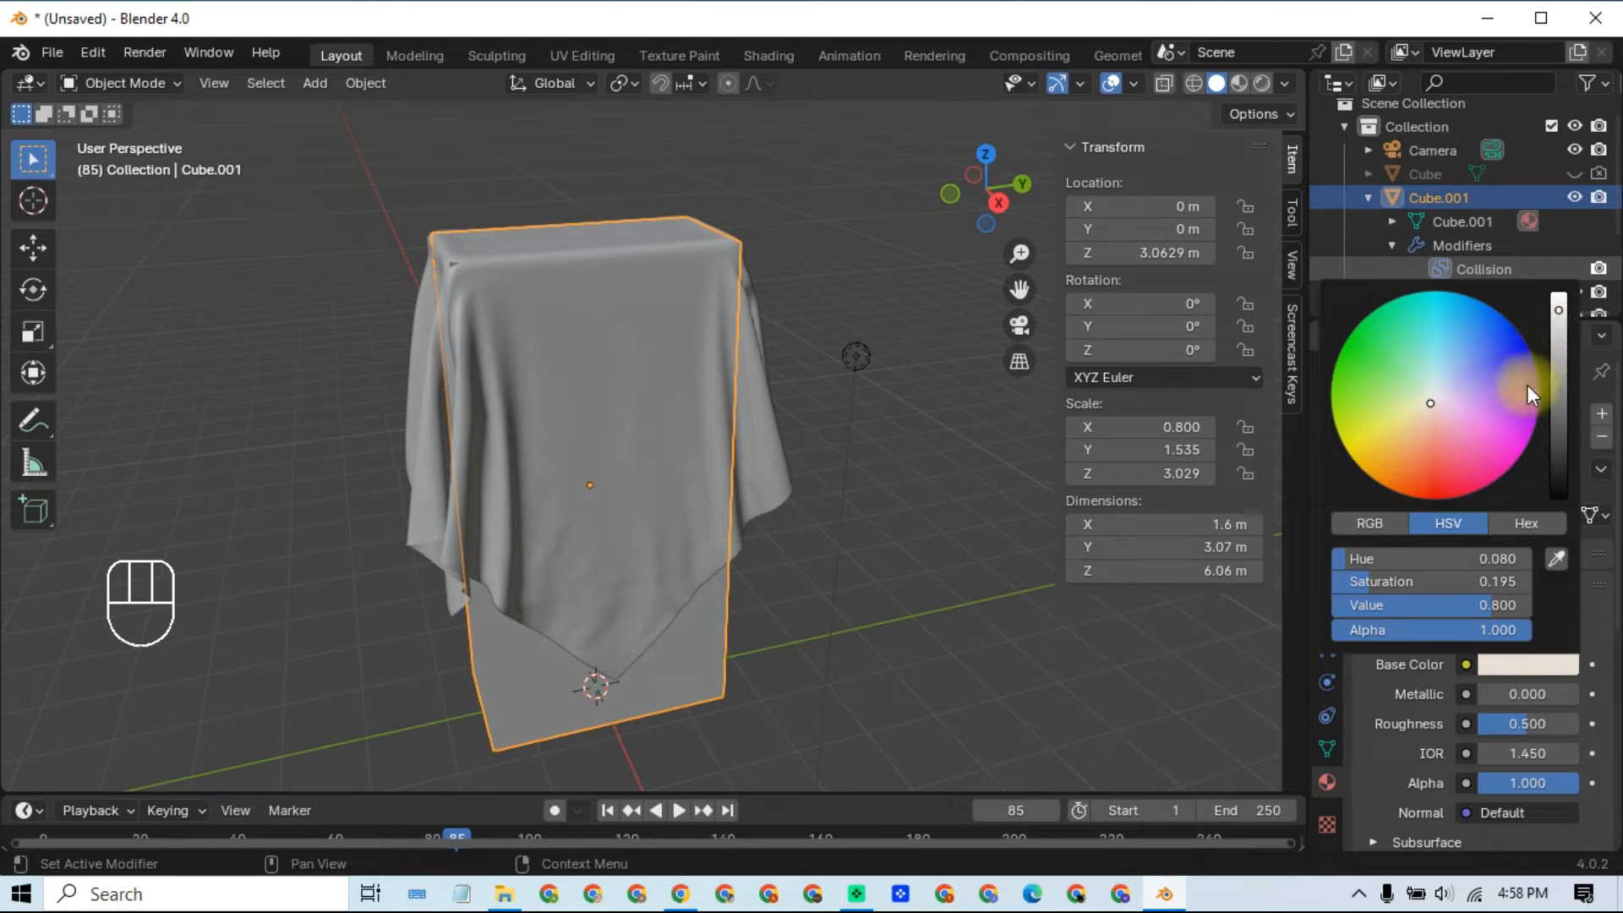
pyautogui.moveTo(1559, 321); pyautogui.dragTo(1558, 319)
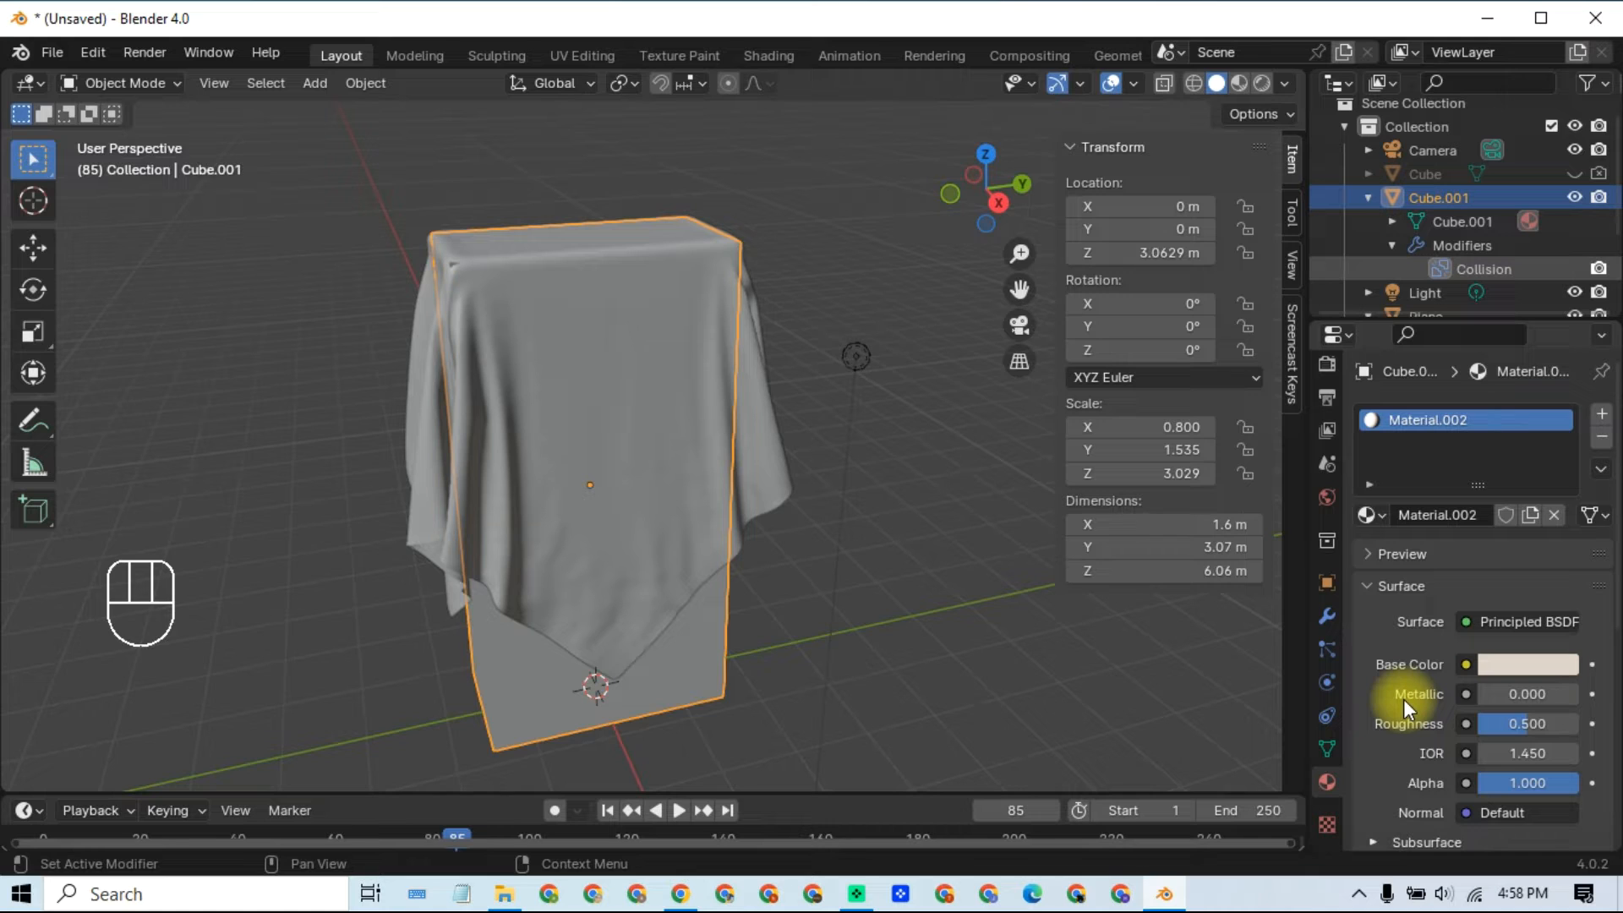
pyautogui.scroll(-2, 1403, 698)
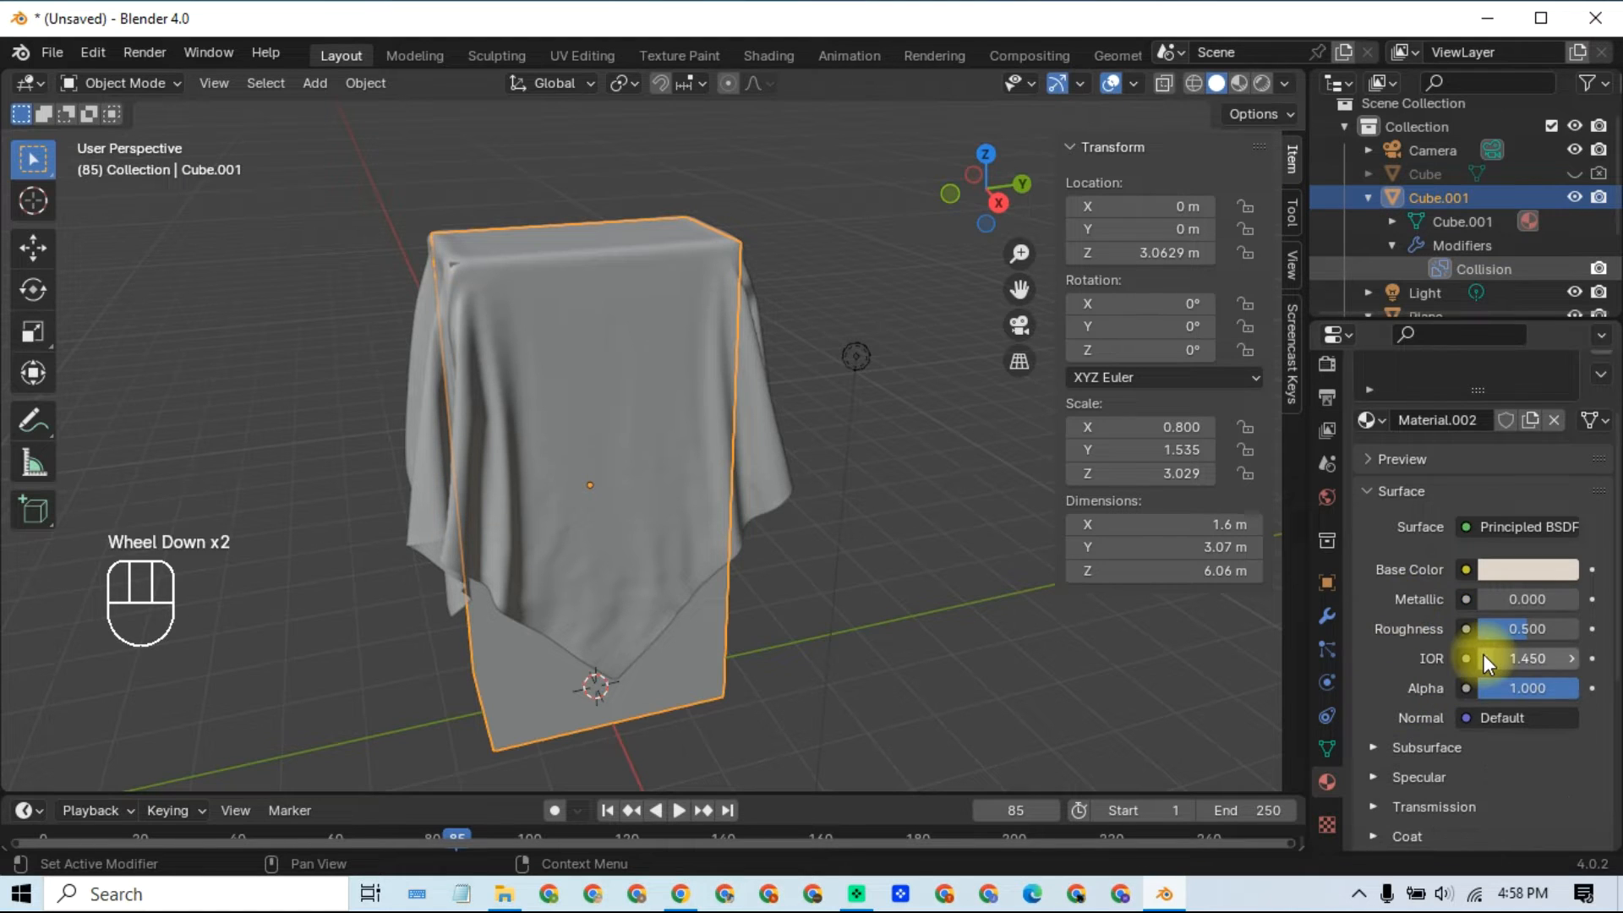
pyautogui.moveTo(1495, 600); pyautogui.dragTo(1508, 628)
pyautogui.click(808, 627)
# Step: Set the cloth material's roughness to about 0.942 and its specular IOR level to about 0.128
pyautogui.click(769, 482)
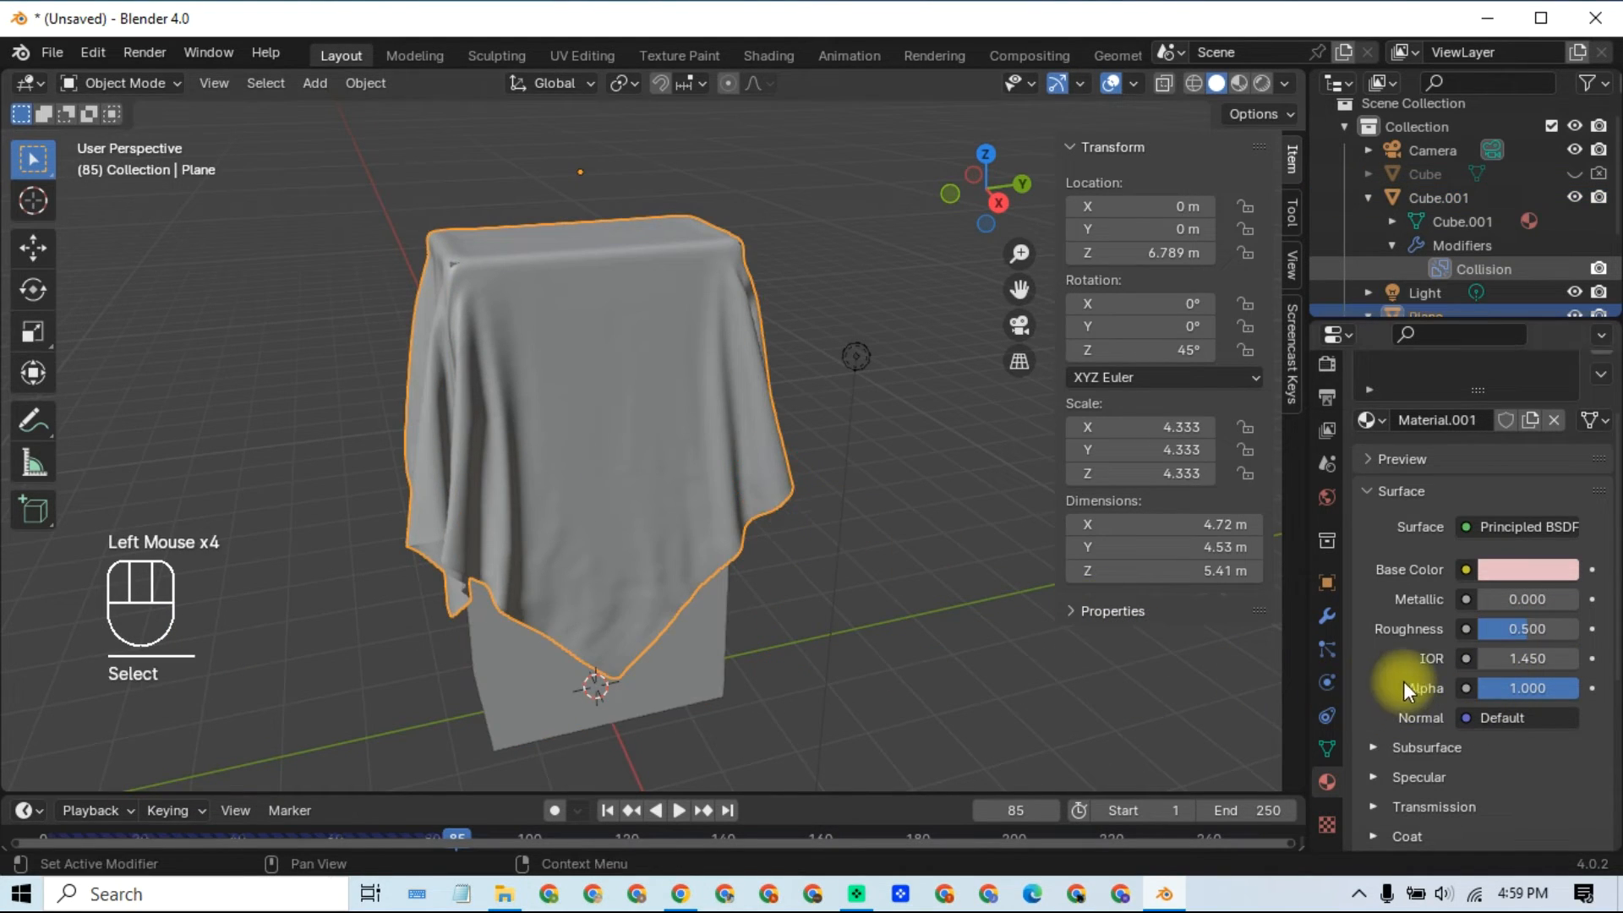
pyautogui.moveTo(1529, 633); pyautogui.dragTo(1572, 630)
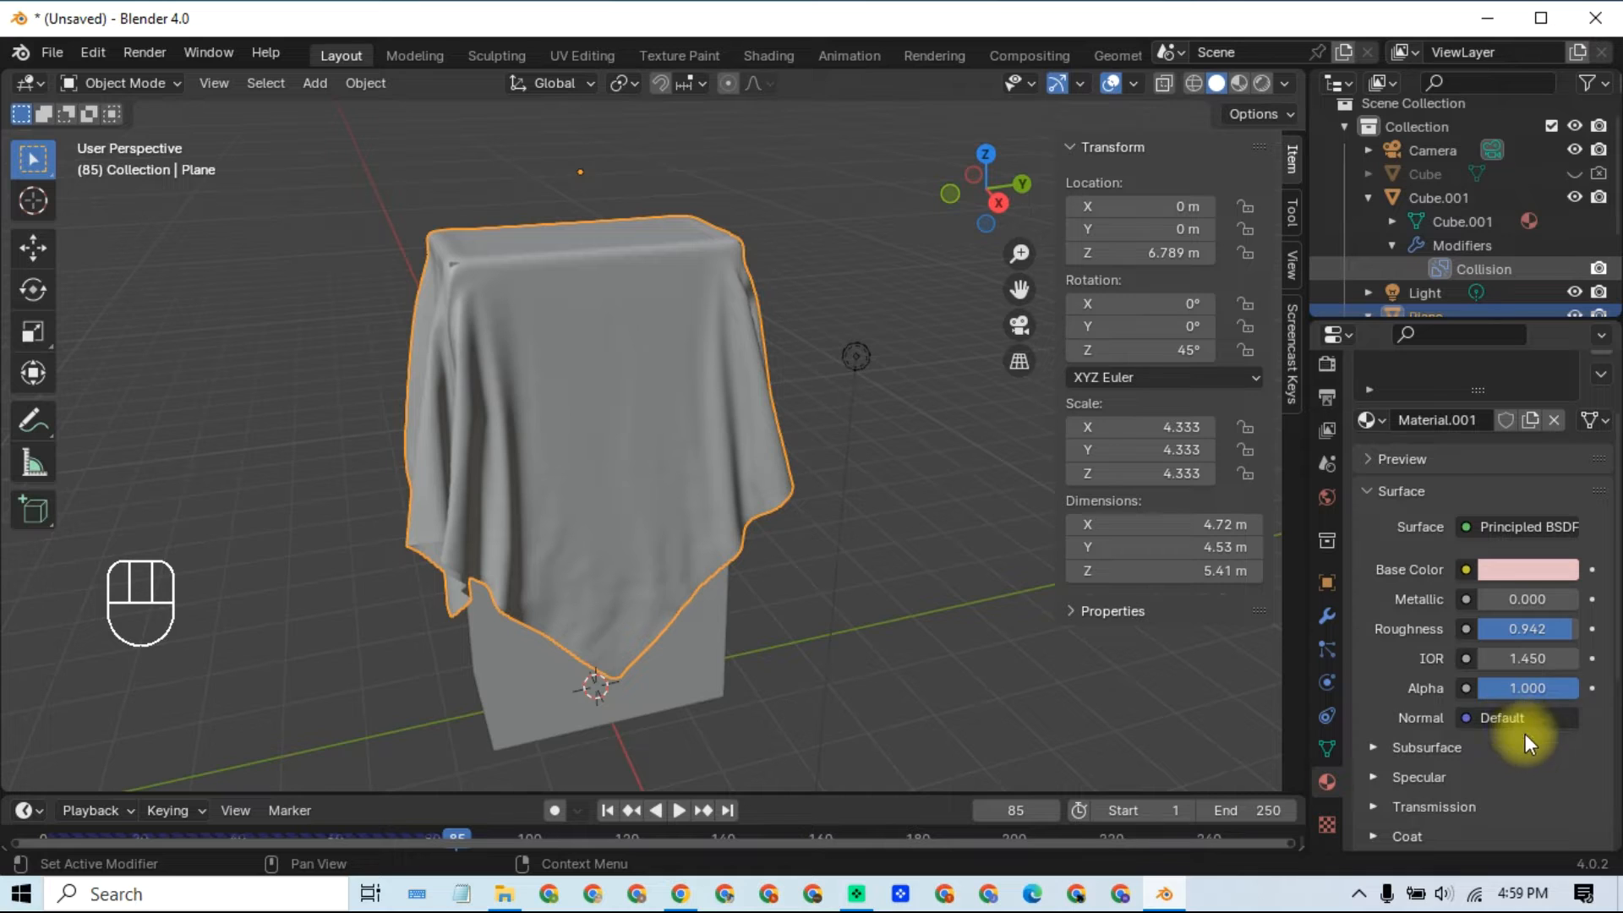
pyautogui.click(1376, 777)
pyautogui.scroll(-2, 1382, 732)
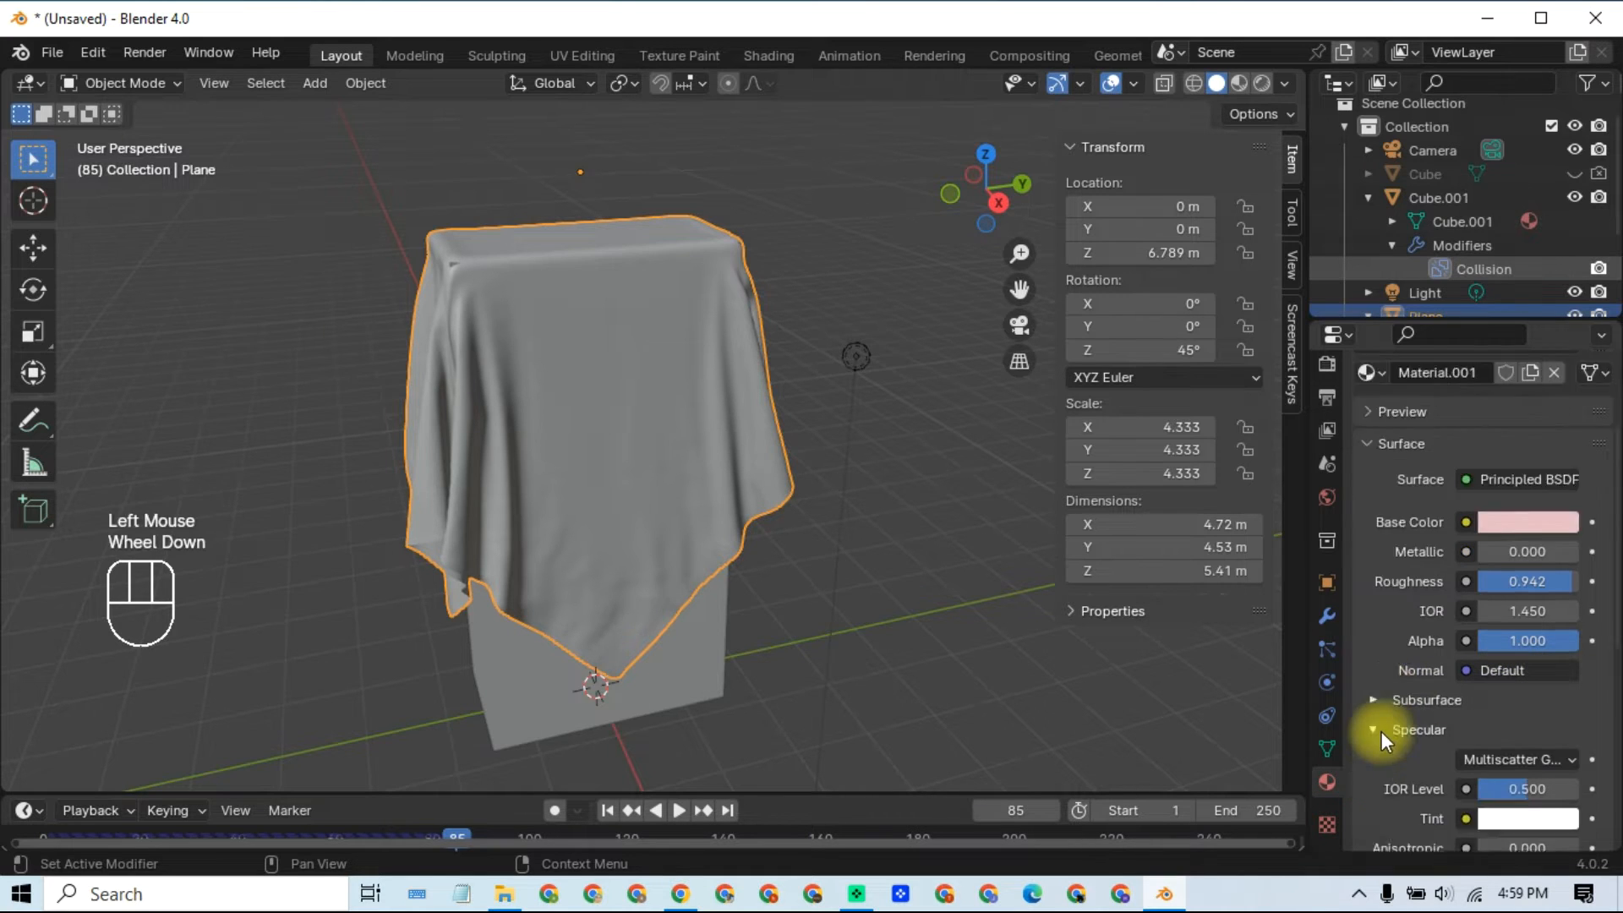
pyautogui.moveTo(1518, 694); pyautogui.dragTo(1486, 694)
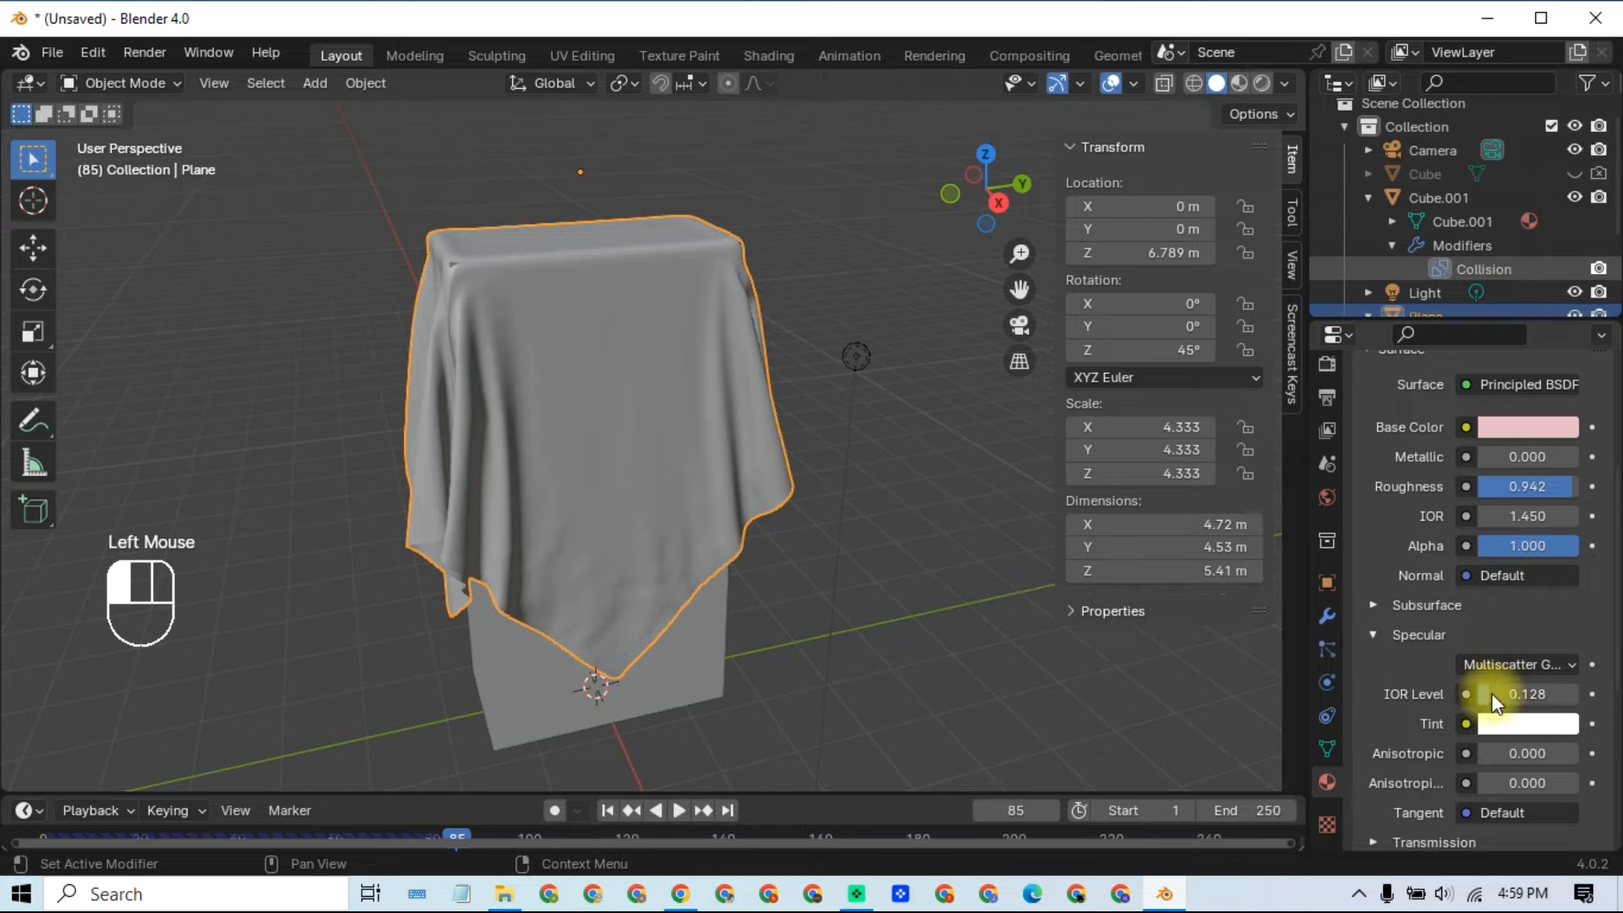
pyautogui.click(1002, 701)
# Step: Move the point light about 2.31 m along Y and 1.59 m upward in the right side view
pyautogui.click(865, 358)
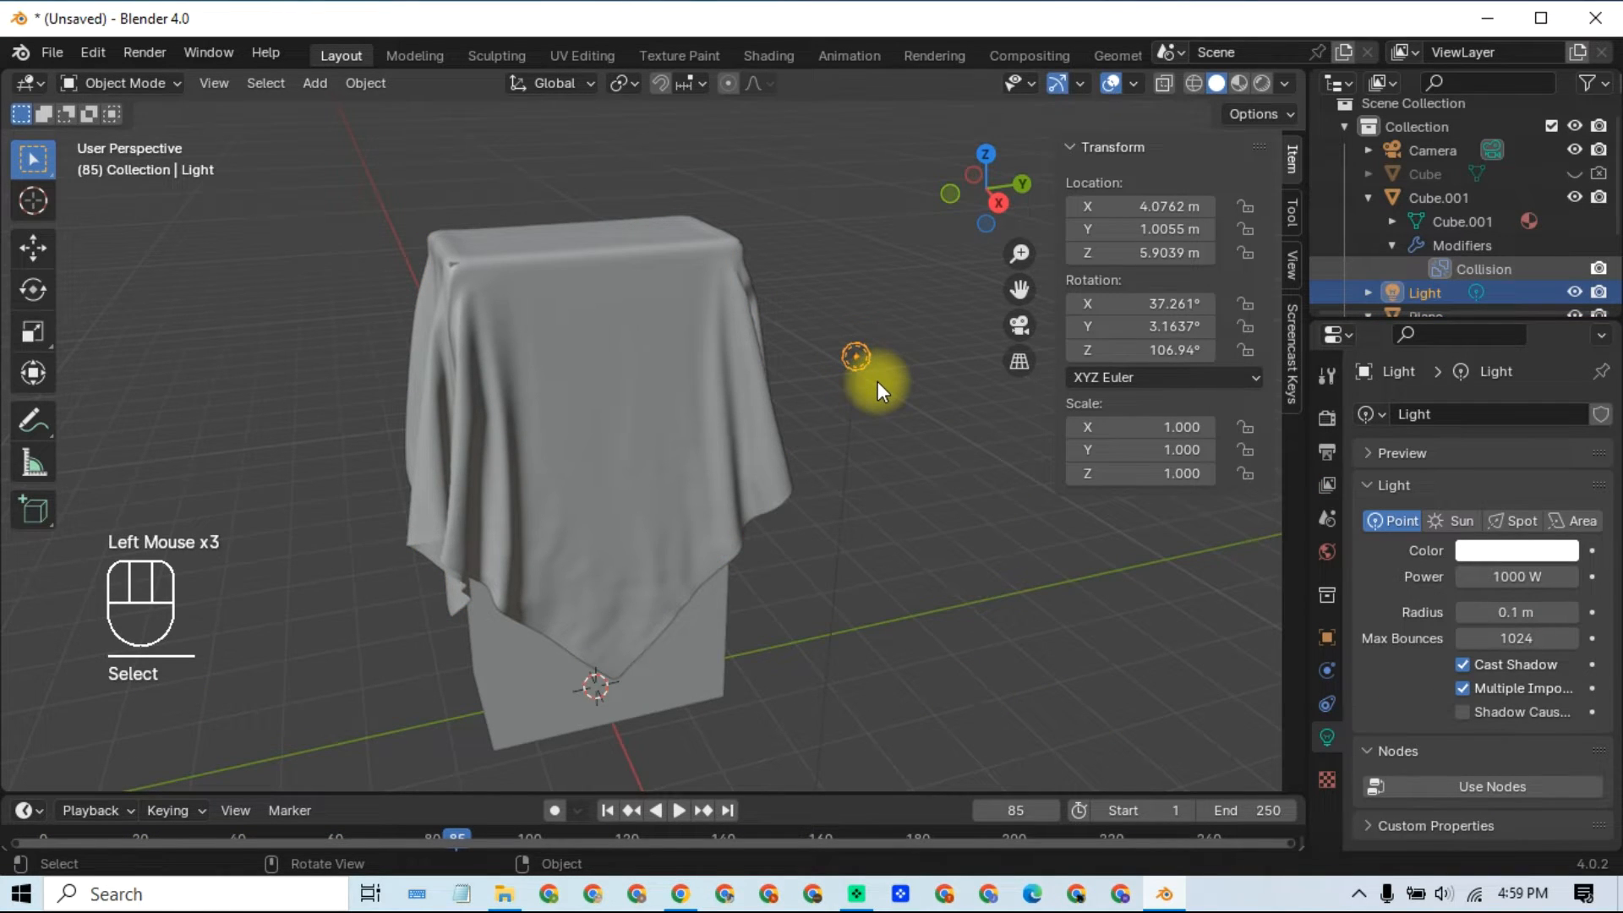
pyautogui.press('KP_3')
pyautogui.press('g')
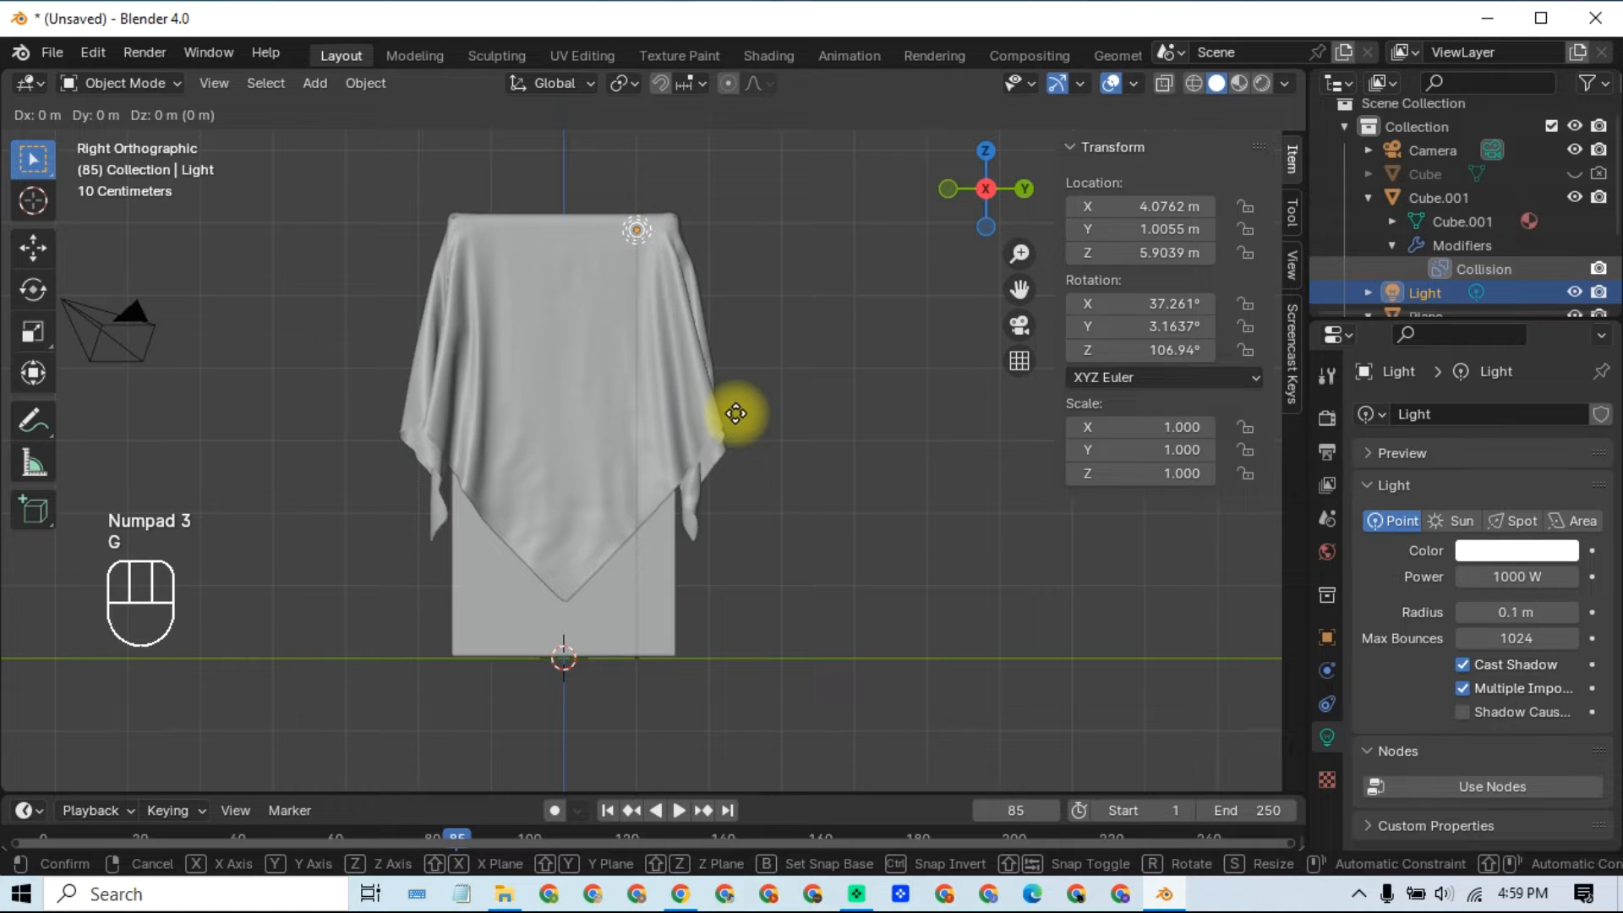
pyautogui.click(906, 297)
pyautogui.scroll(-2, 899, 329)
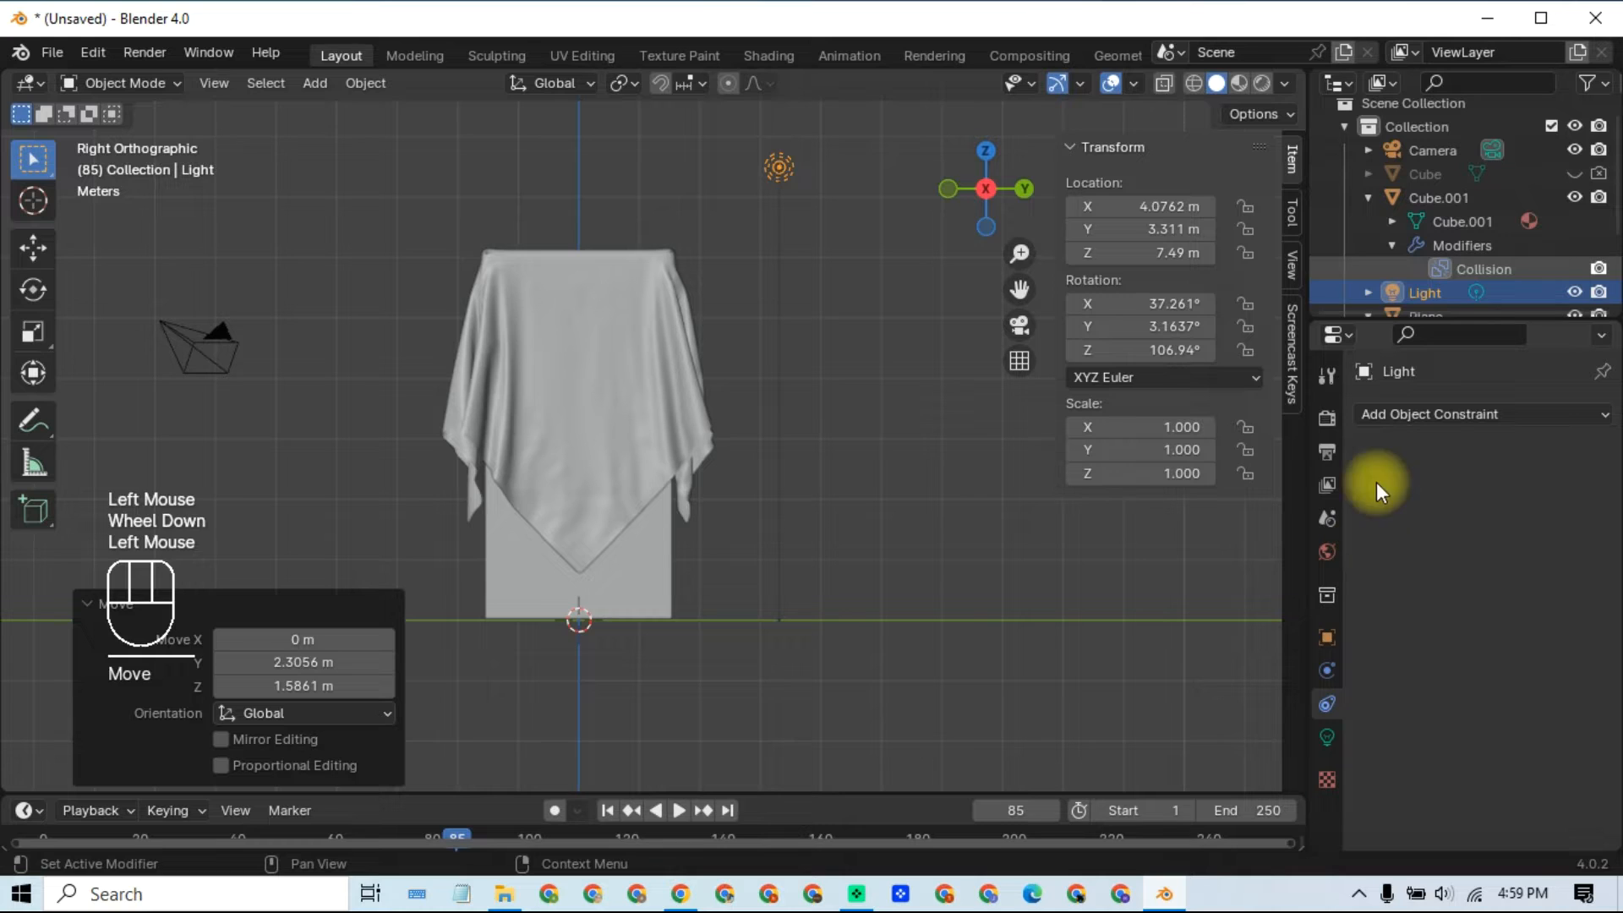
# Step: Set the point light's radius to 2 m
pyautogui.click(1328, 738)
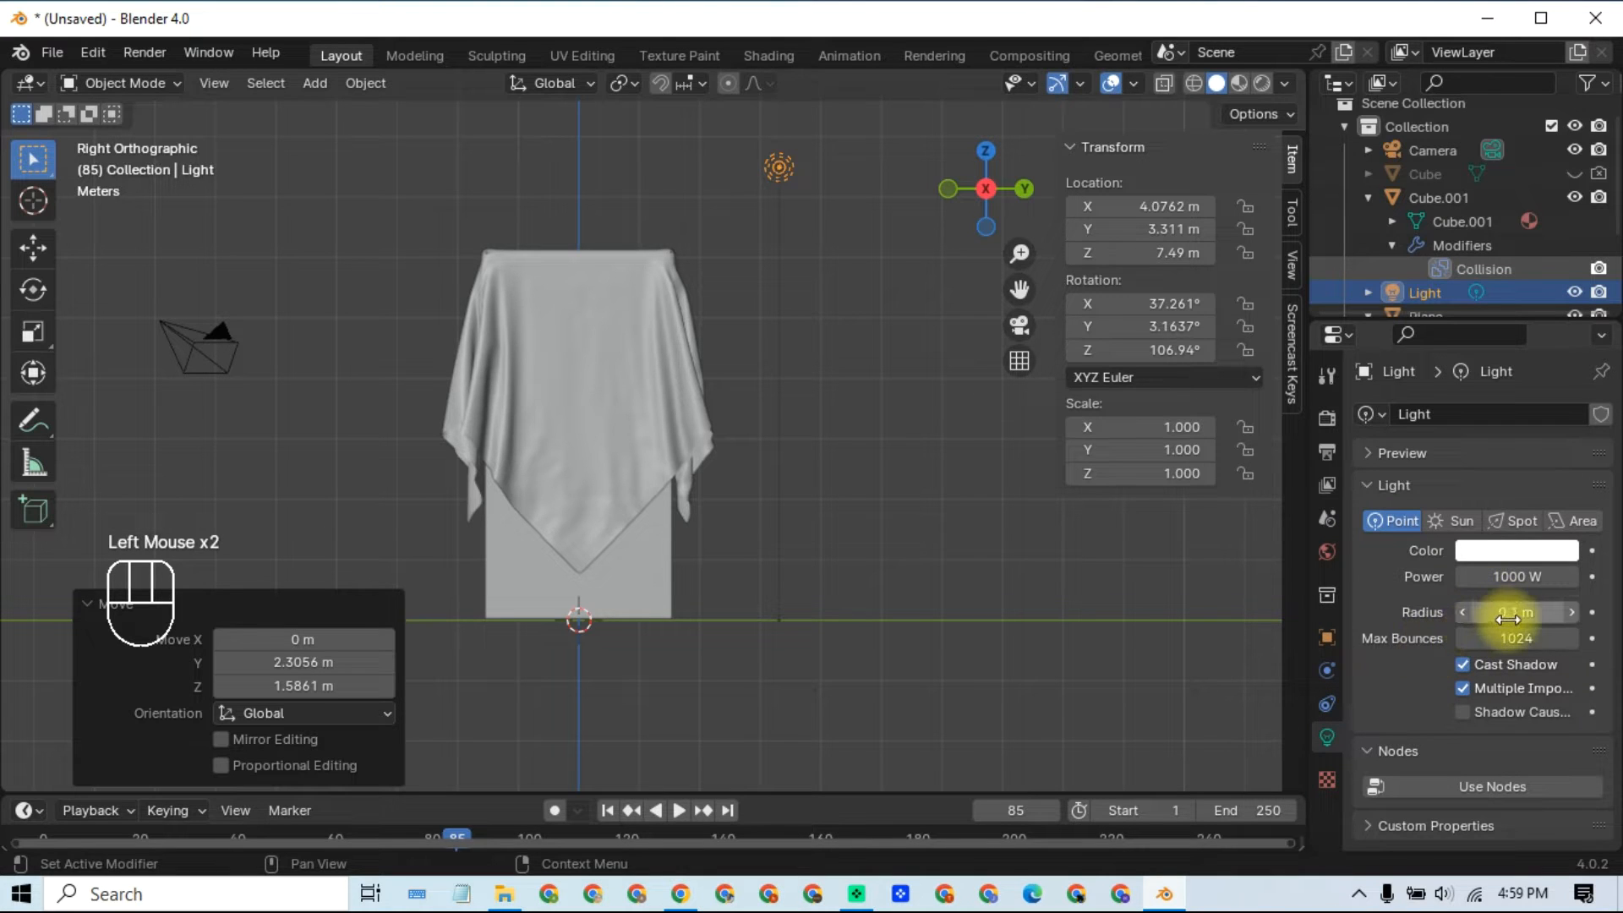
pyautogui.click(1481, 612)
pyautogui.write('2')
pyautogui.press('Return')
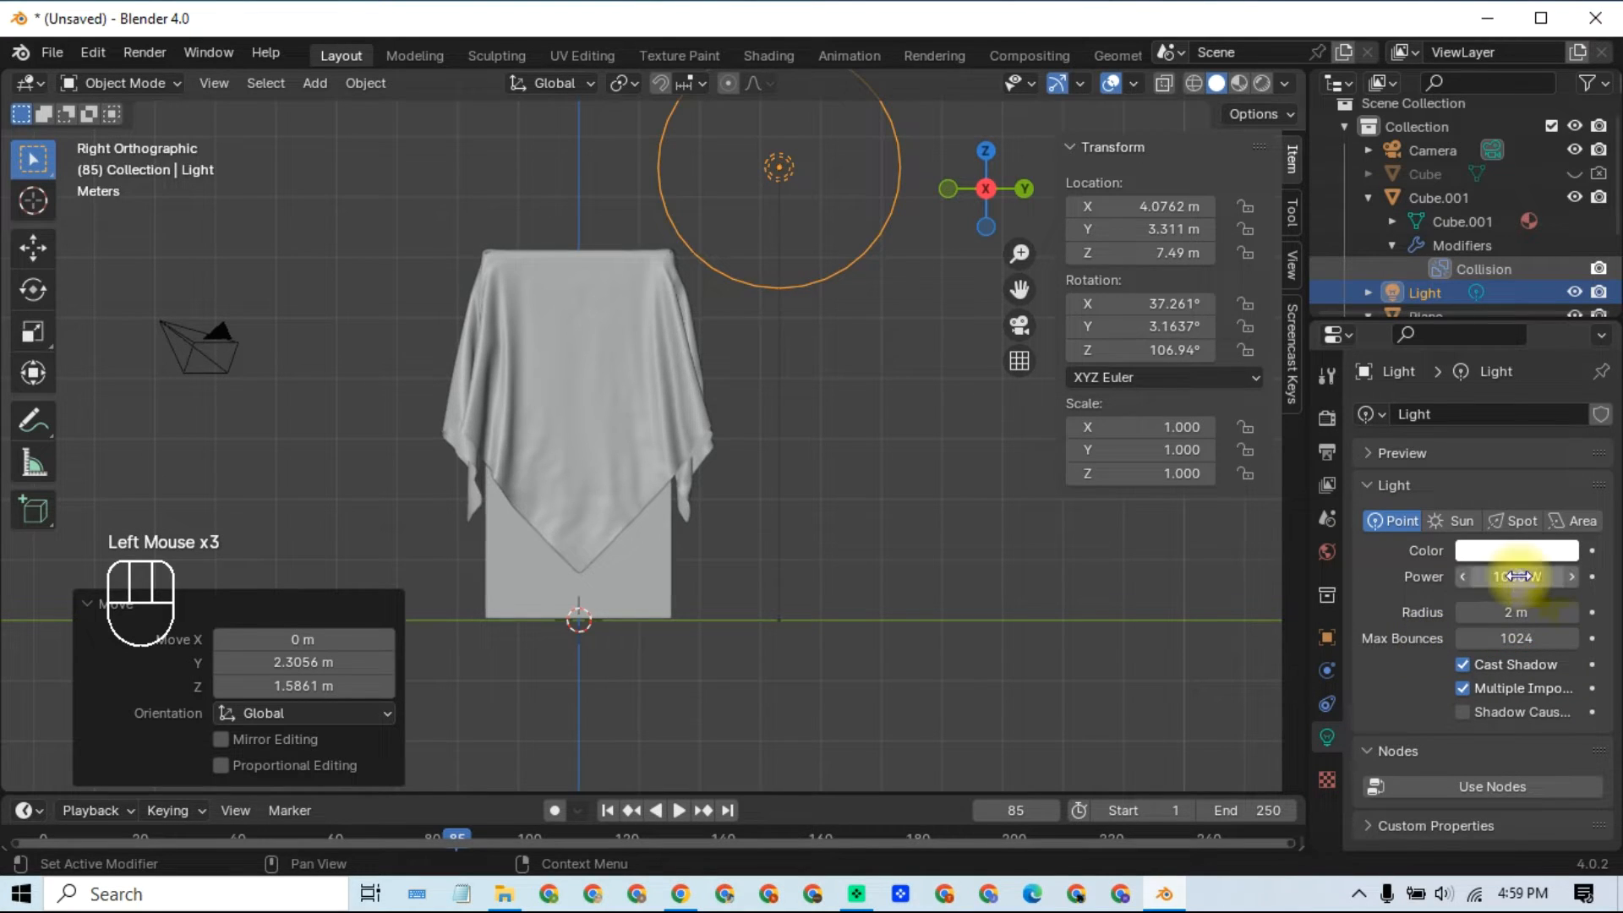
# Step: Raise the point light about 1.78 m along the Z axis and deselect it
pyautogui.moveTo(925, 455); pyautogui.dragTo(981, 552, button='middle')
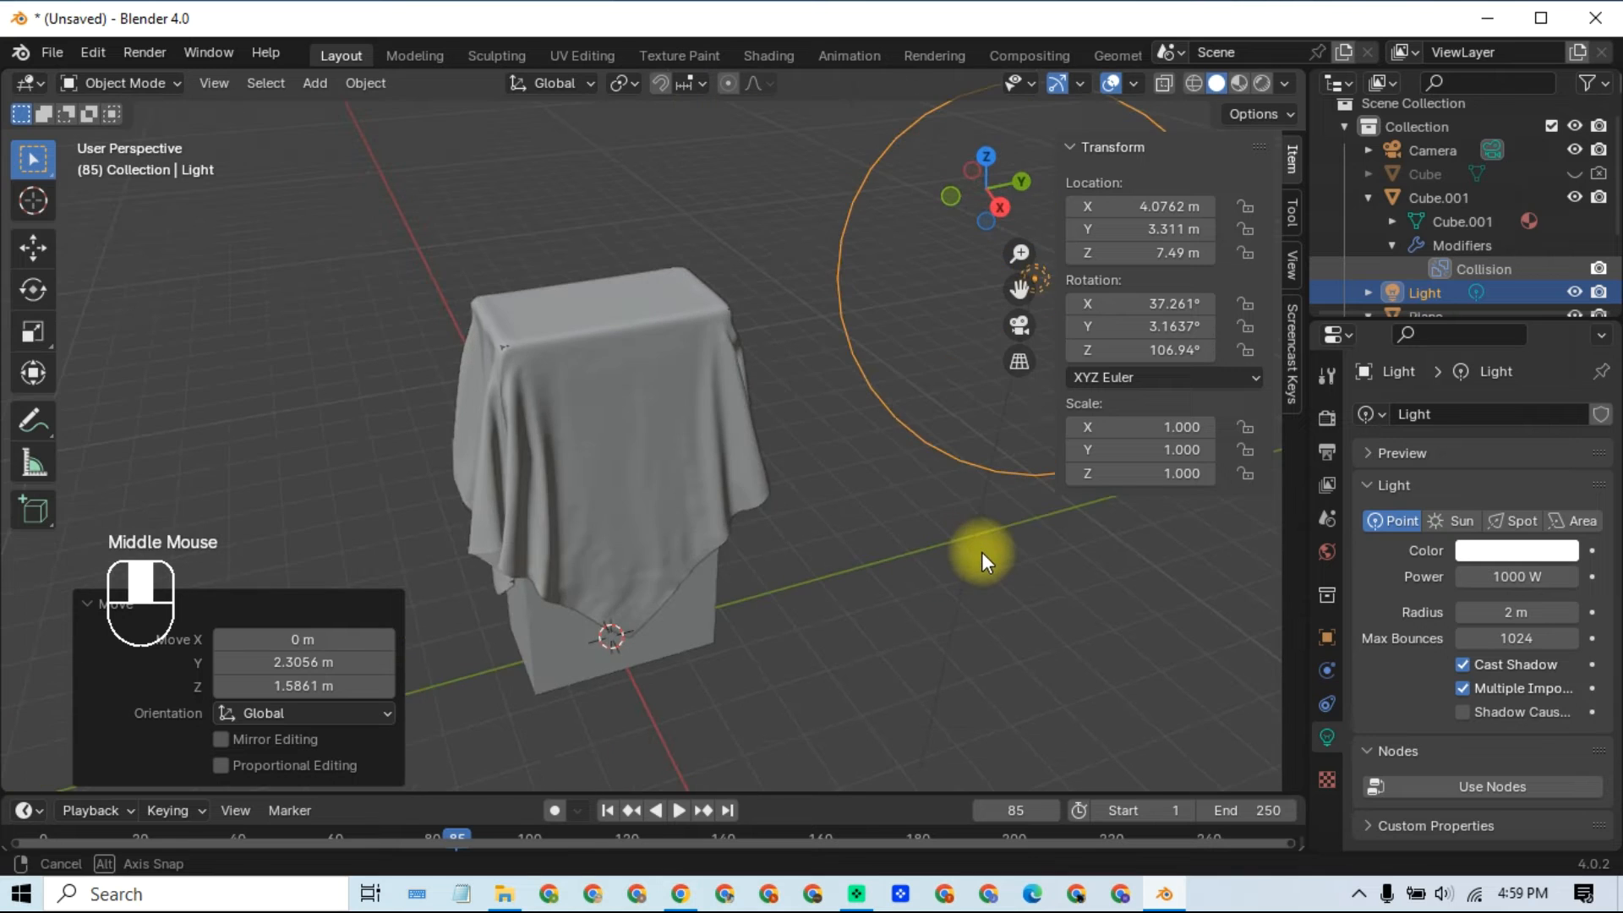
pyautogui.scroll(-2, 791, 480)
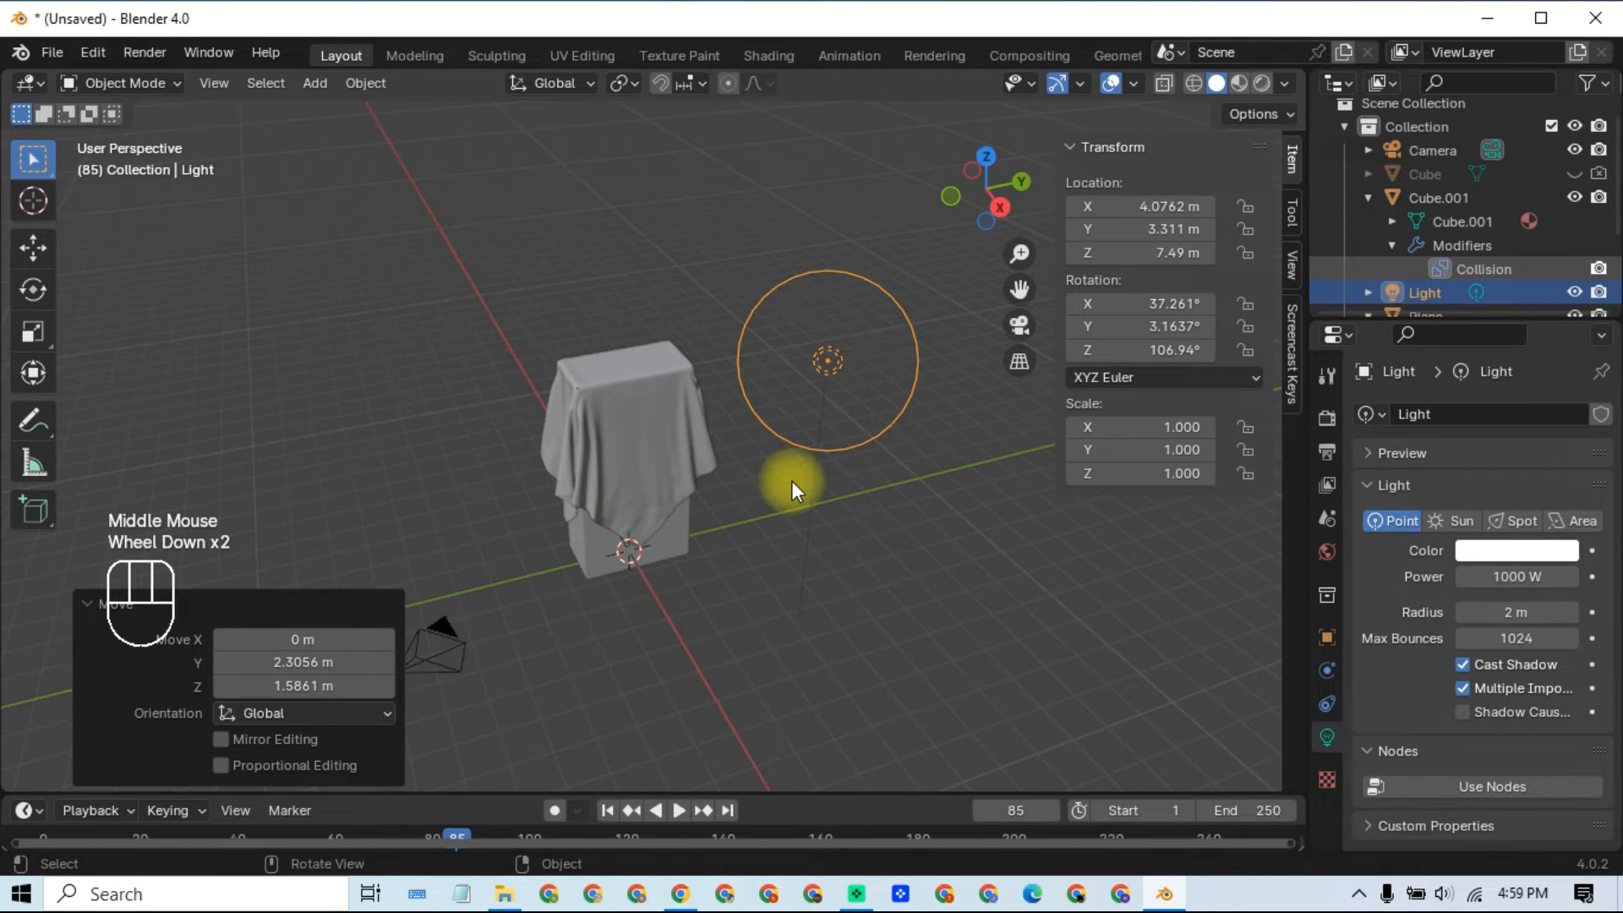
pyautogui.moveTo(810, 487); pyautogui.dragTo(880, 308, button='middle')
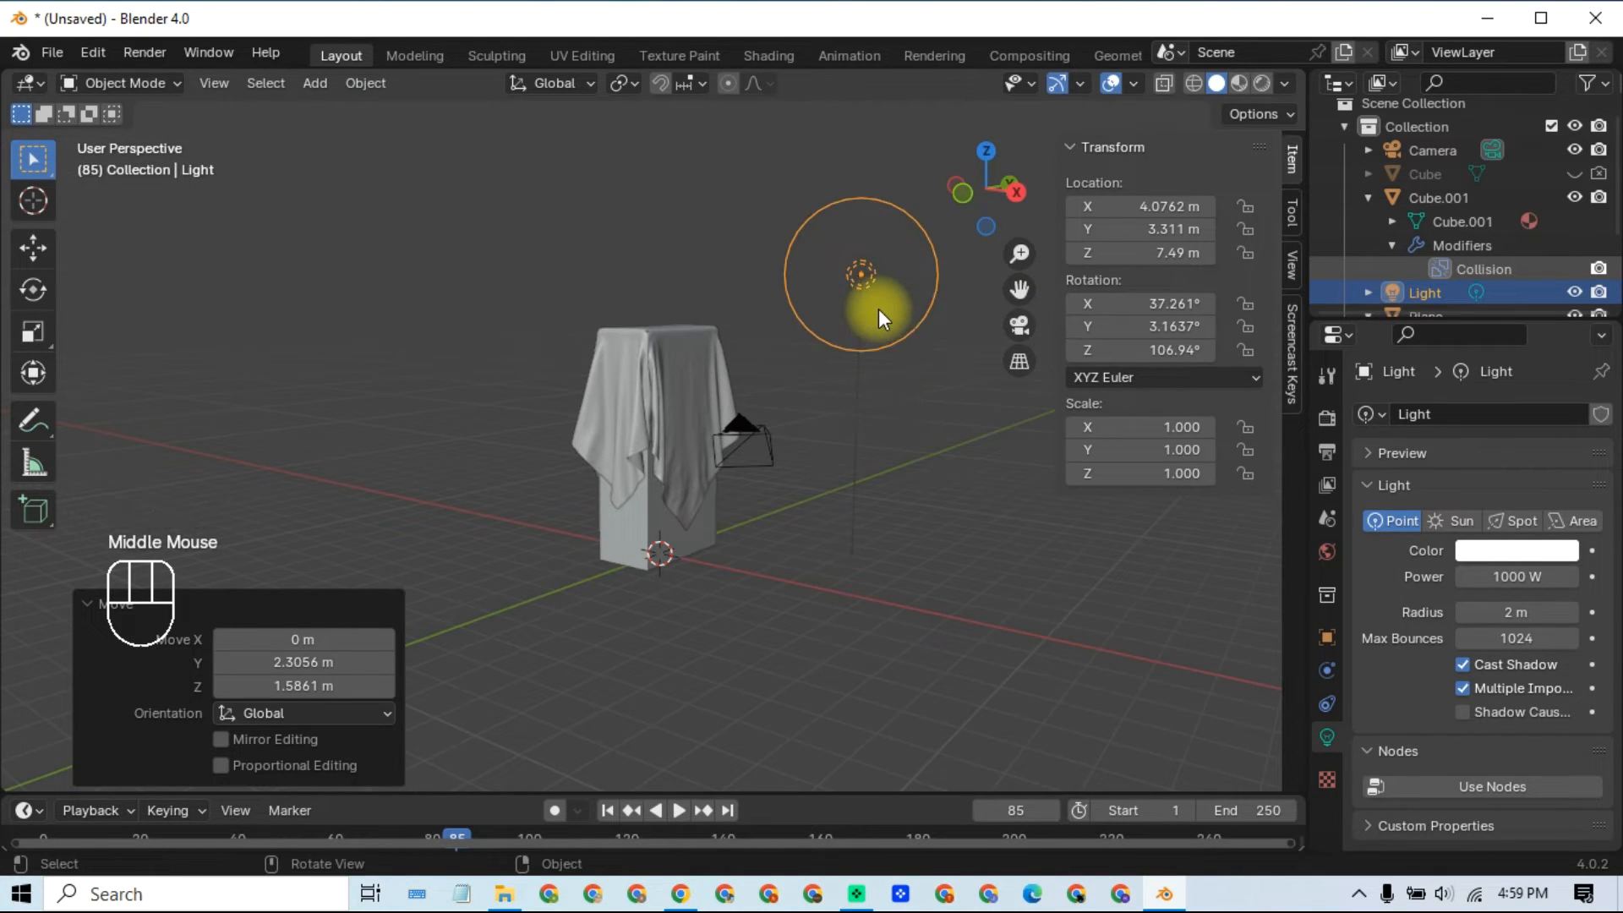
pyautogui.press('g')
pyautogui.press('z')
pyautogui.click(884, 246)
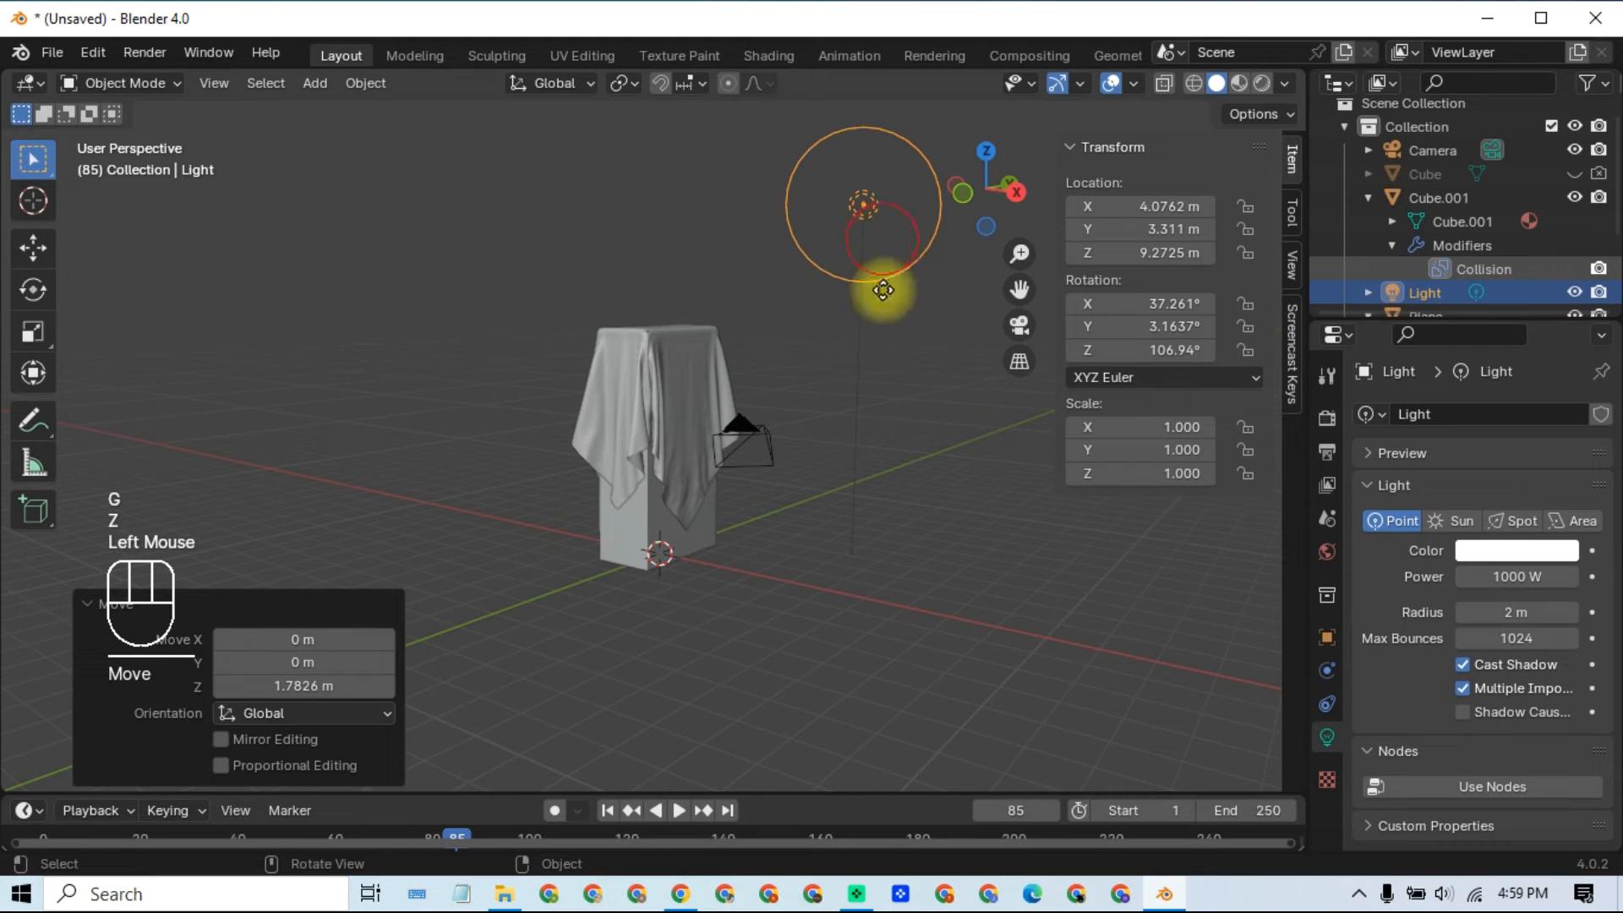
pyautogui.click(904, 431)
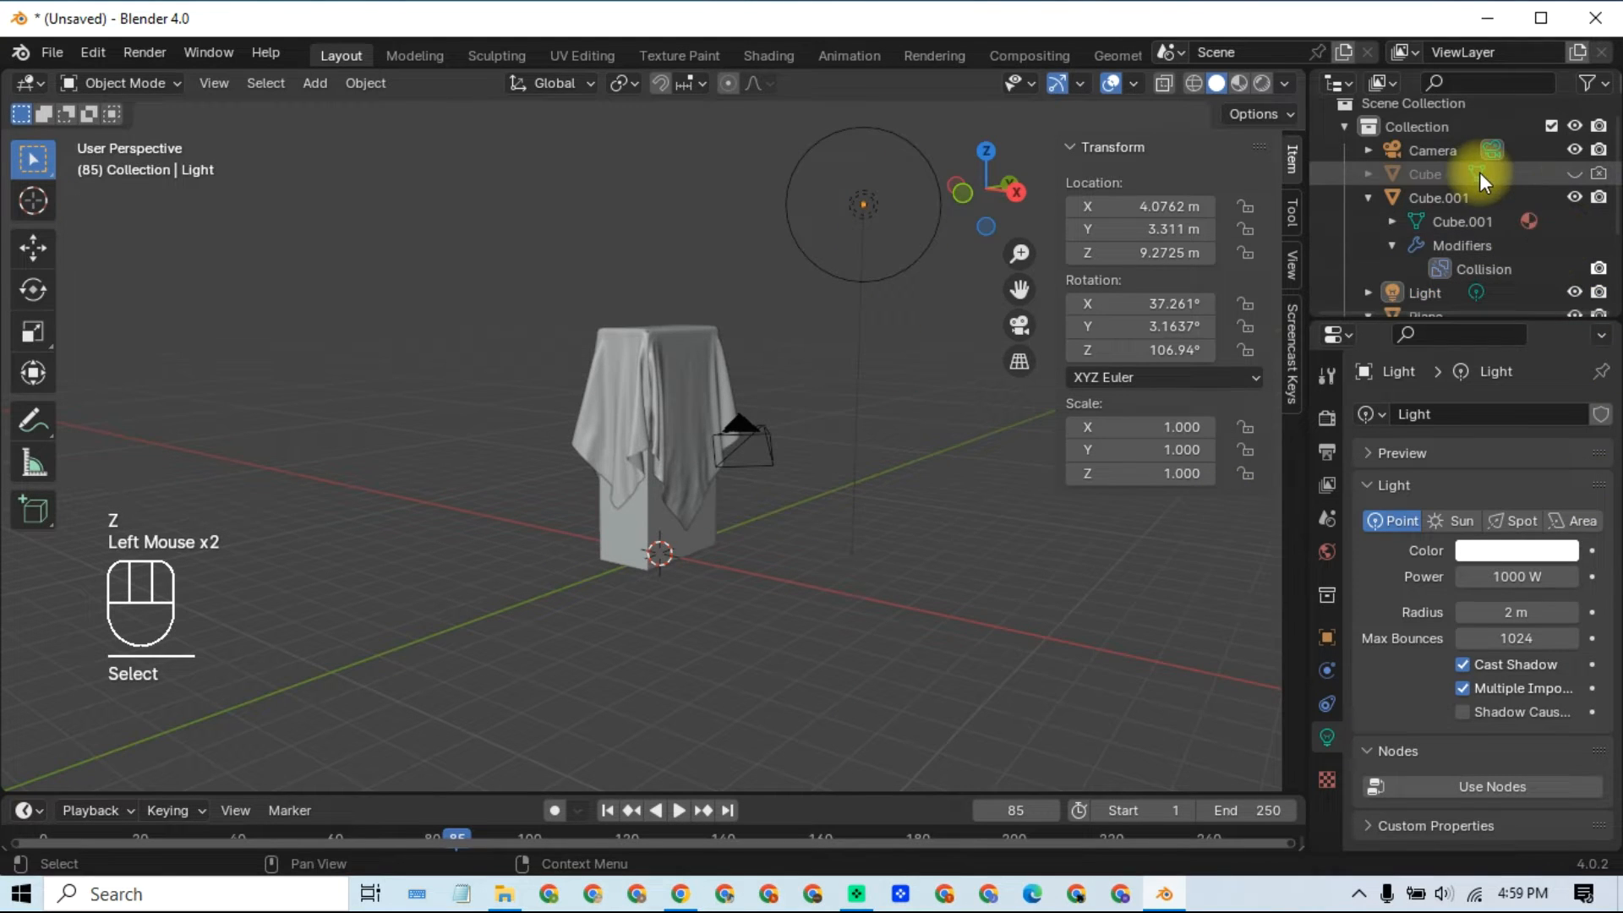
# Step: Unhide the large room cube and show the scene as a wireframe in the right side view
pyautogui.click(1576, 174)
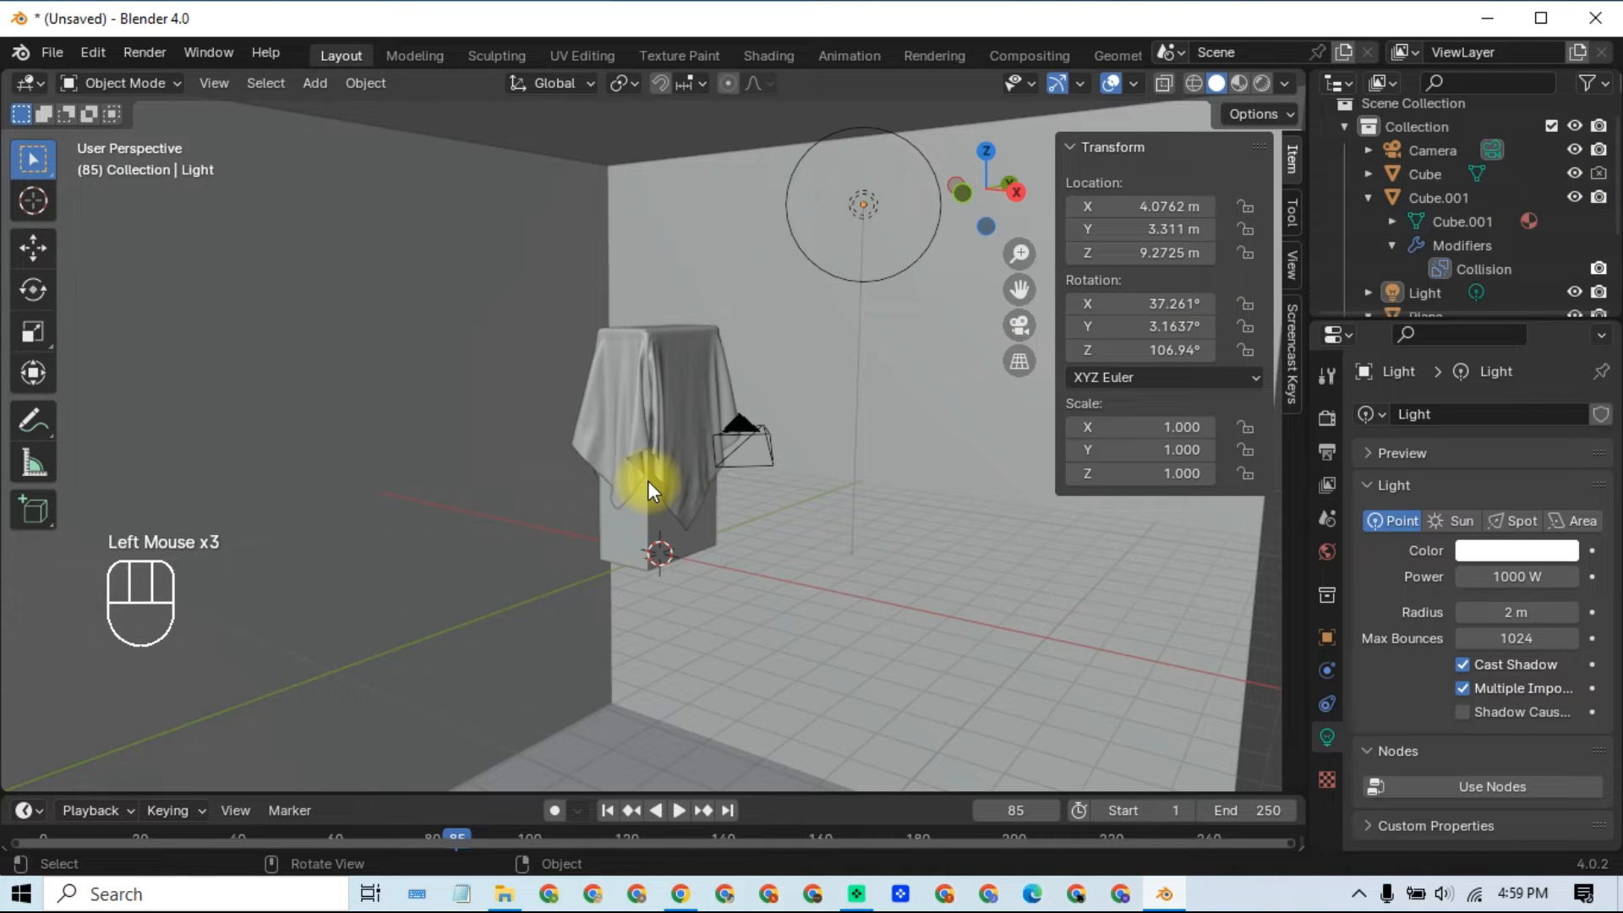
pyautogui.press('KP_4')
pyautogui.press('KP_3')
pyautogui.scroll(-2, 647, 484)
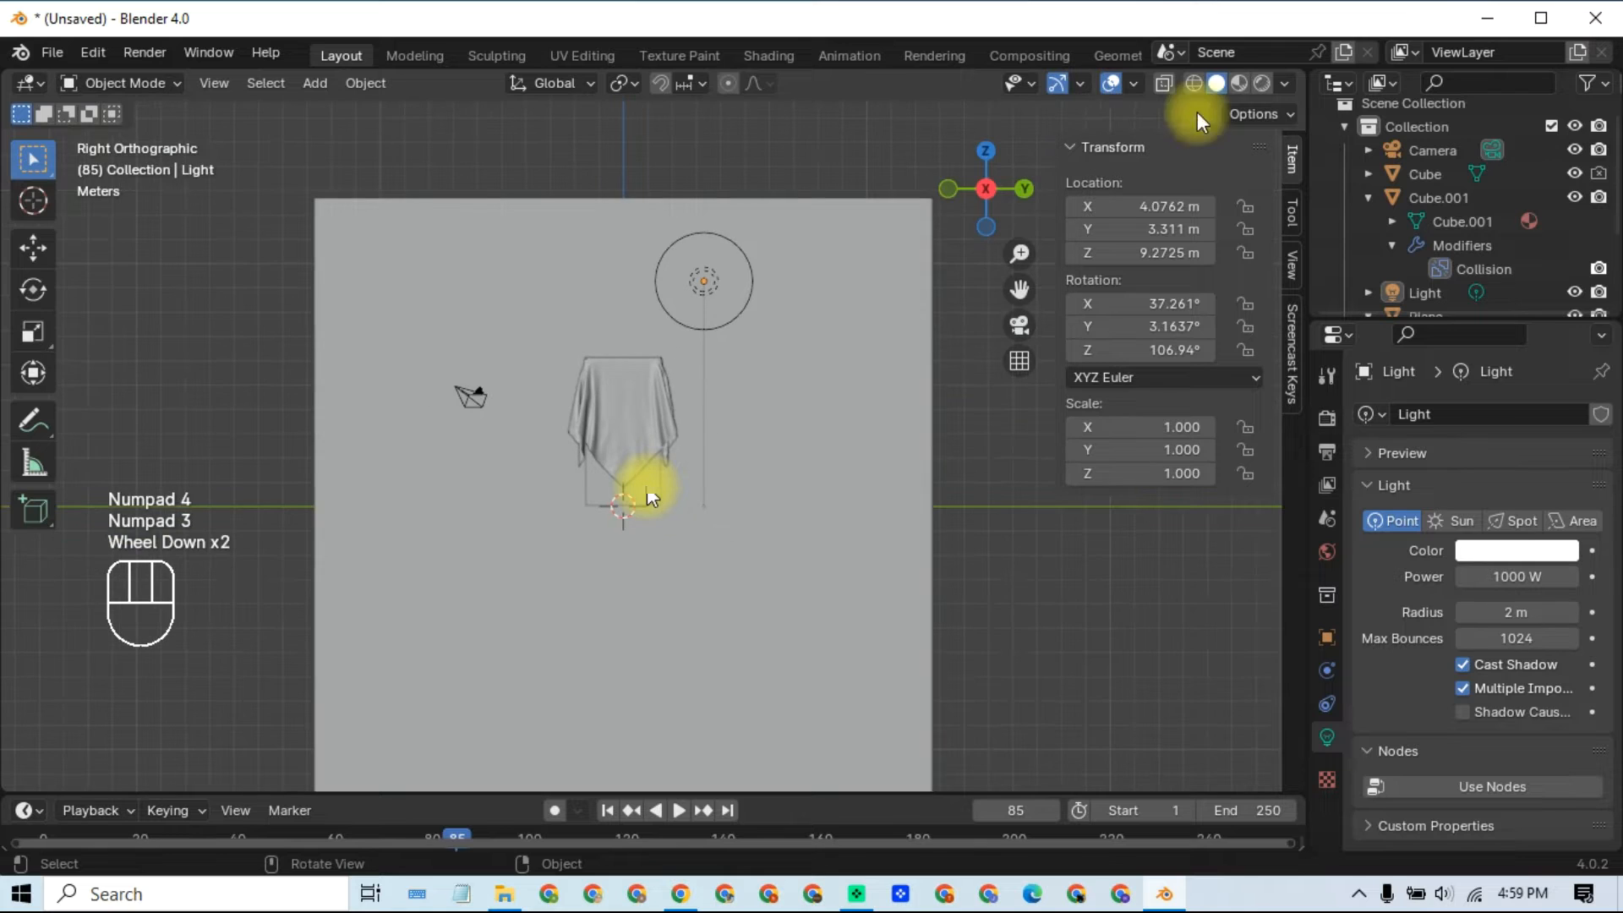
pyautogui.click(1194, 82)
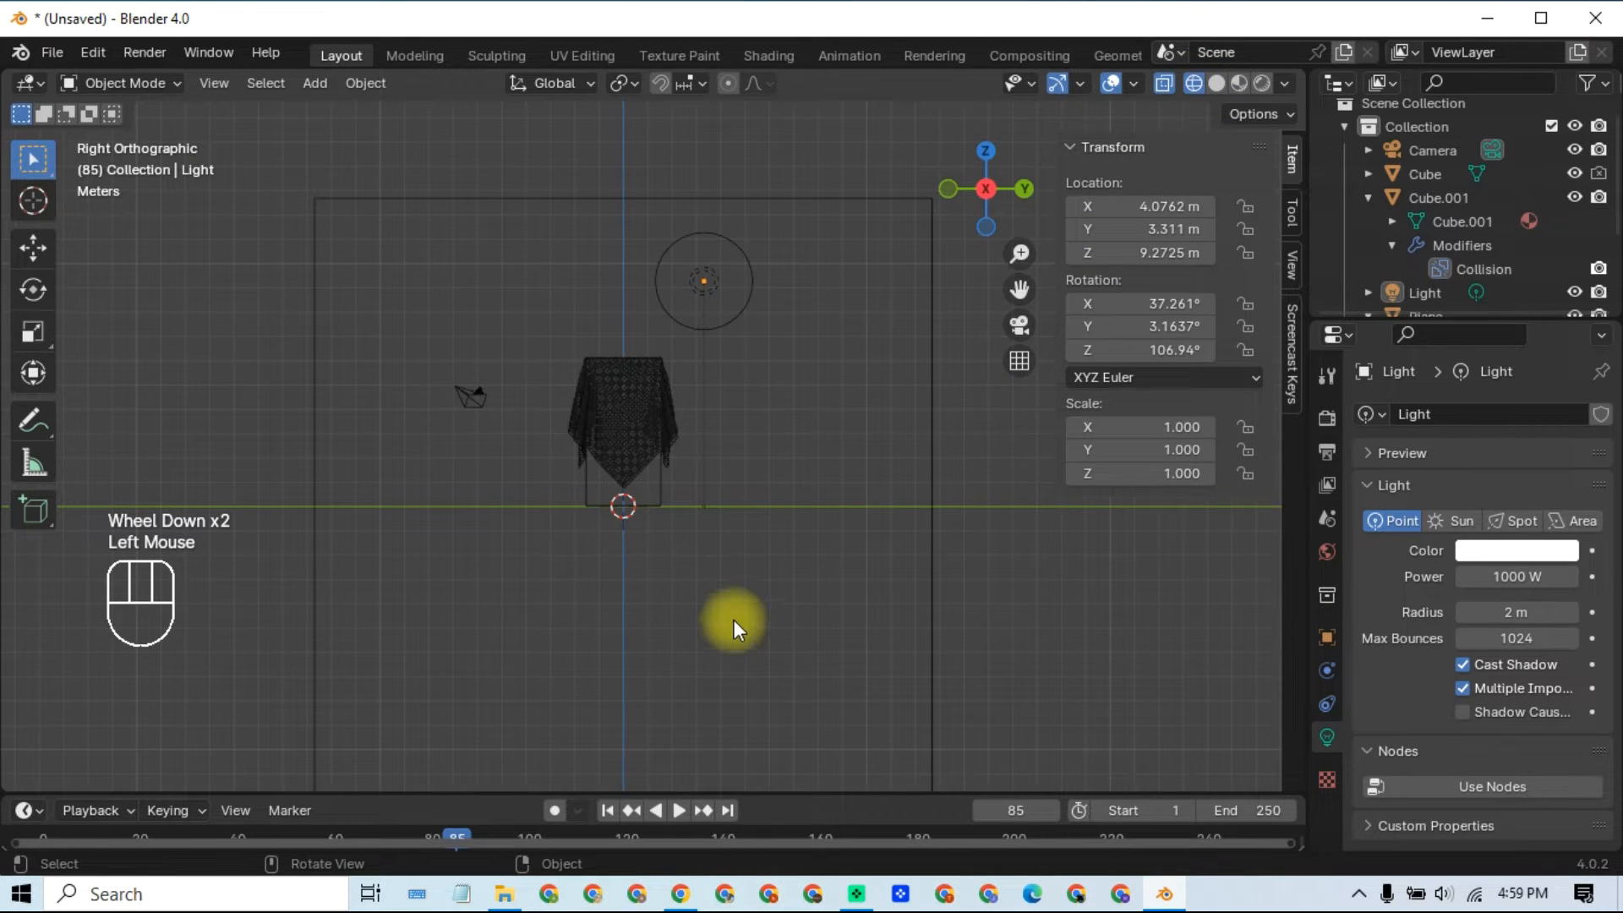
pyautogui.press('g')
pyautogui.press('z')
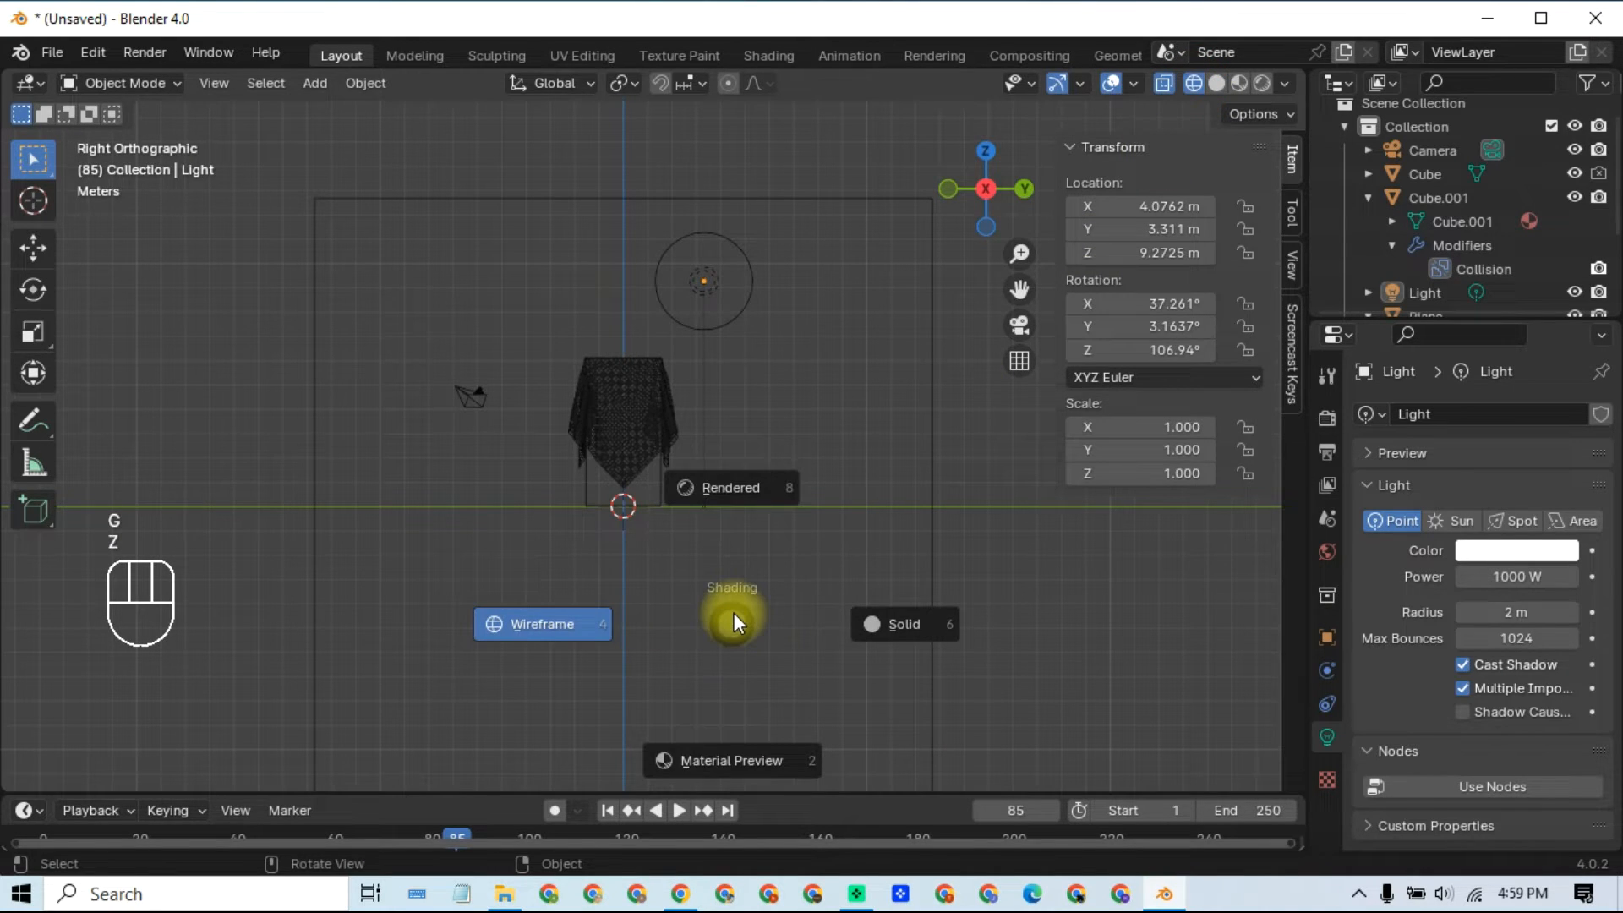
pyautogui.click(947, 631)
# Step: Raise the room cube about 12.79 m along the Z axis
pyautogui.click(927, 639)
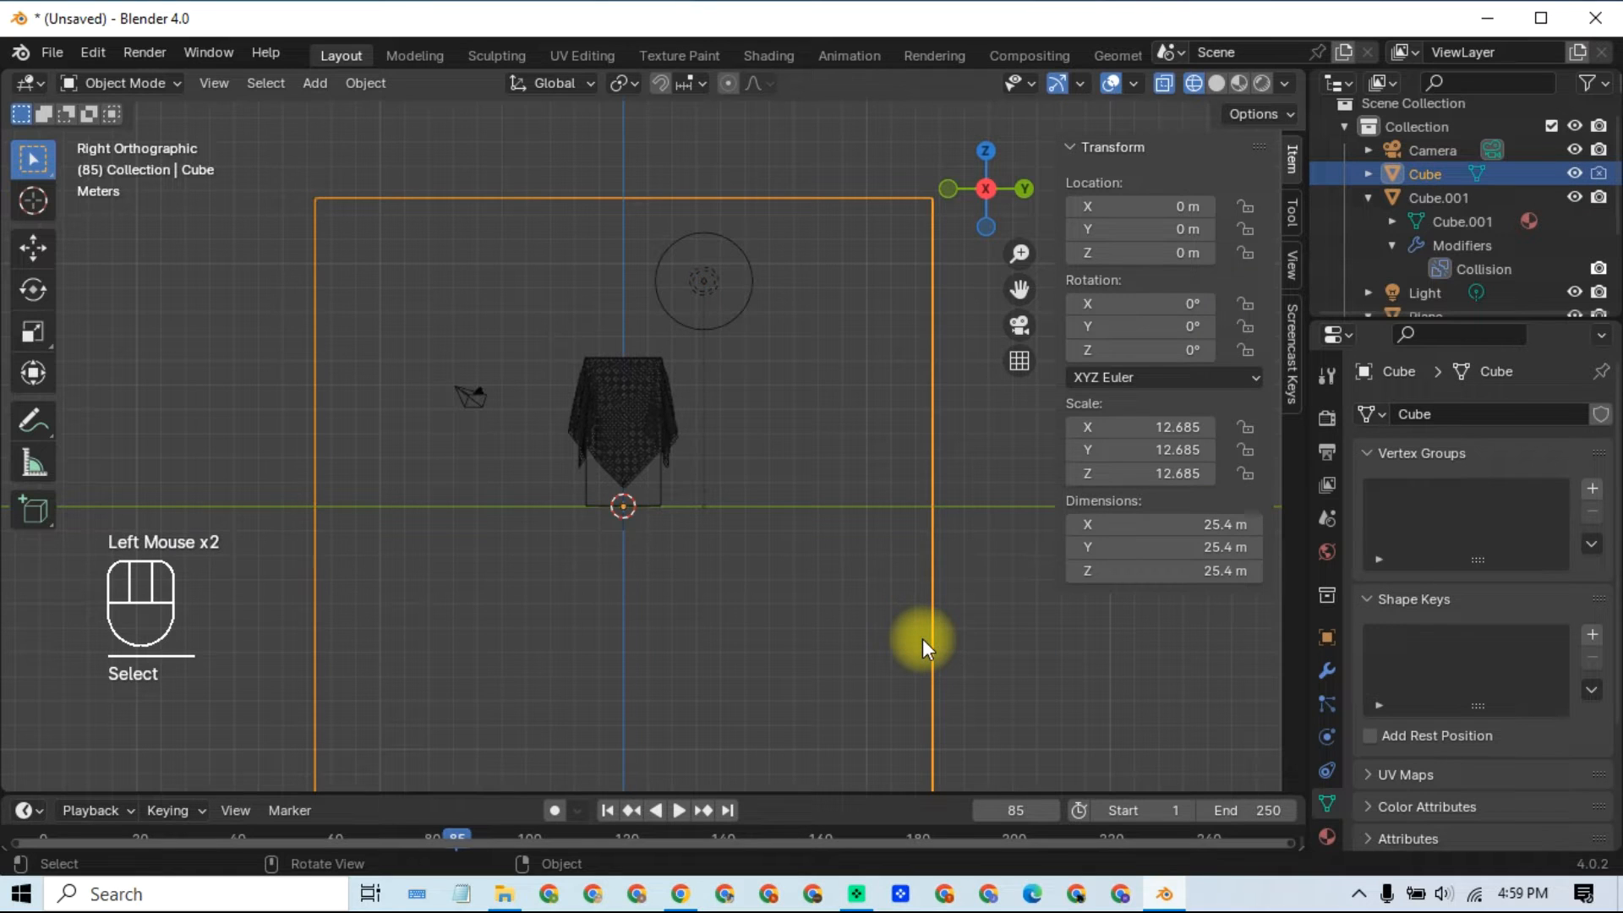
pyautogui.press('g')
pyautogui.press('z')
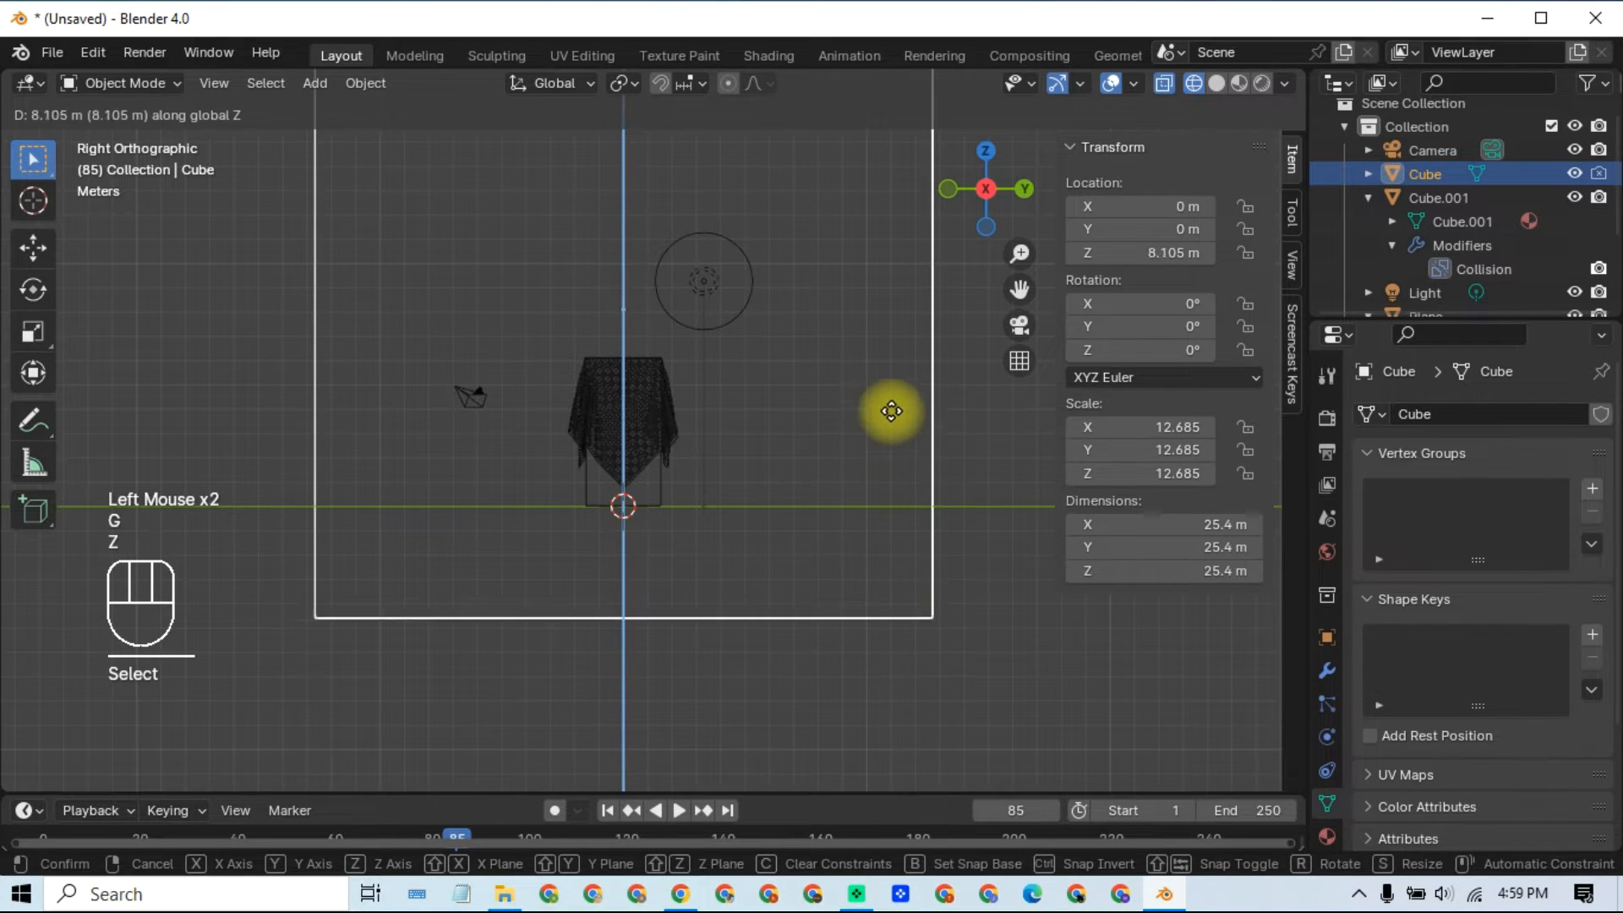
pyautogui.click(892, 327)
pyautogui.moveTo(809, 565); pyautogui.dragTo(920, 656, button='middle')
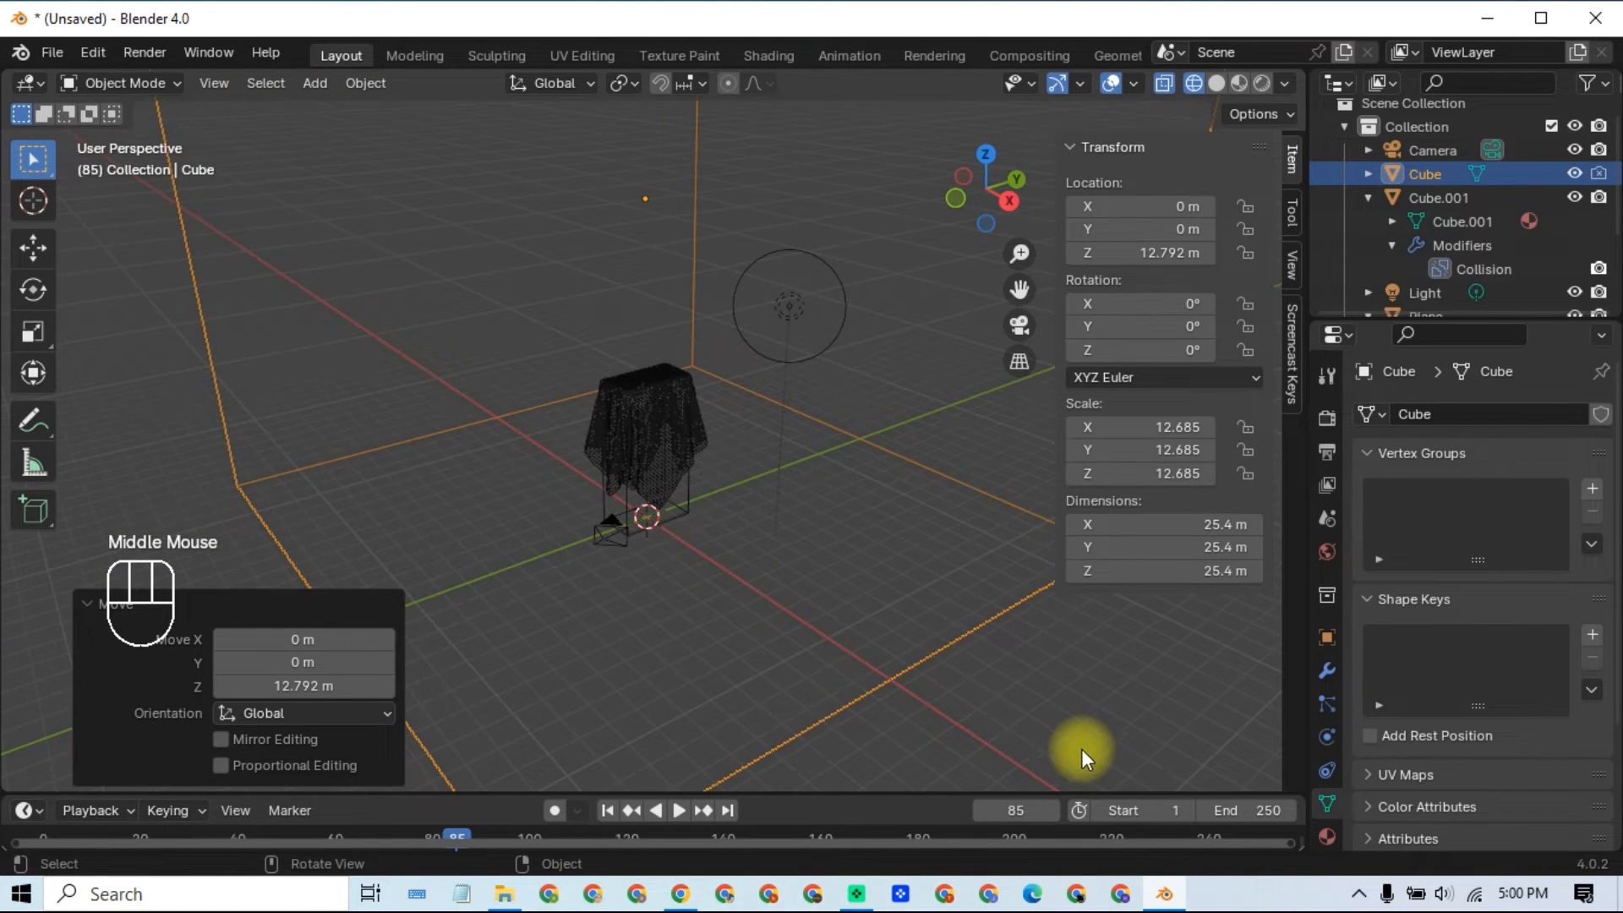
# Step: Scale the room cube by about 0.633 and lower it about 4.68 m along the Z axis
pyautogui.press('s')
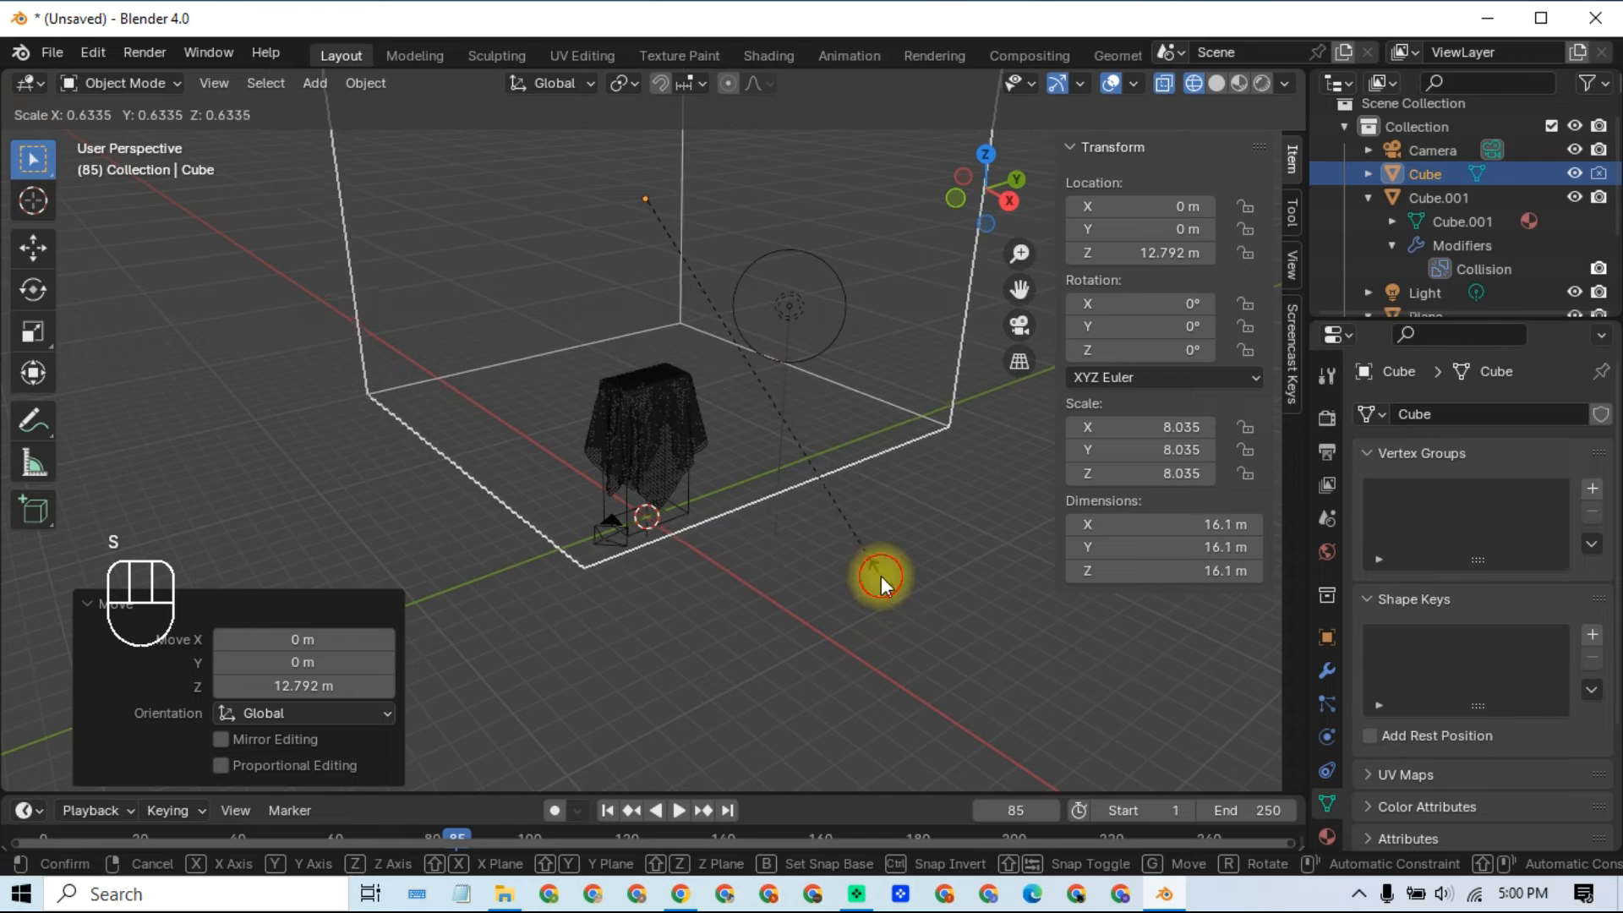
pyautogui.click(837, 555)
pyautogui.scroll(-2, 825, 549)
pyautogui.moveTo(829, 535); pyautogui.dragTo(790, 480, button='middle')
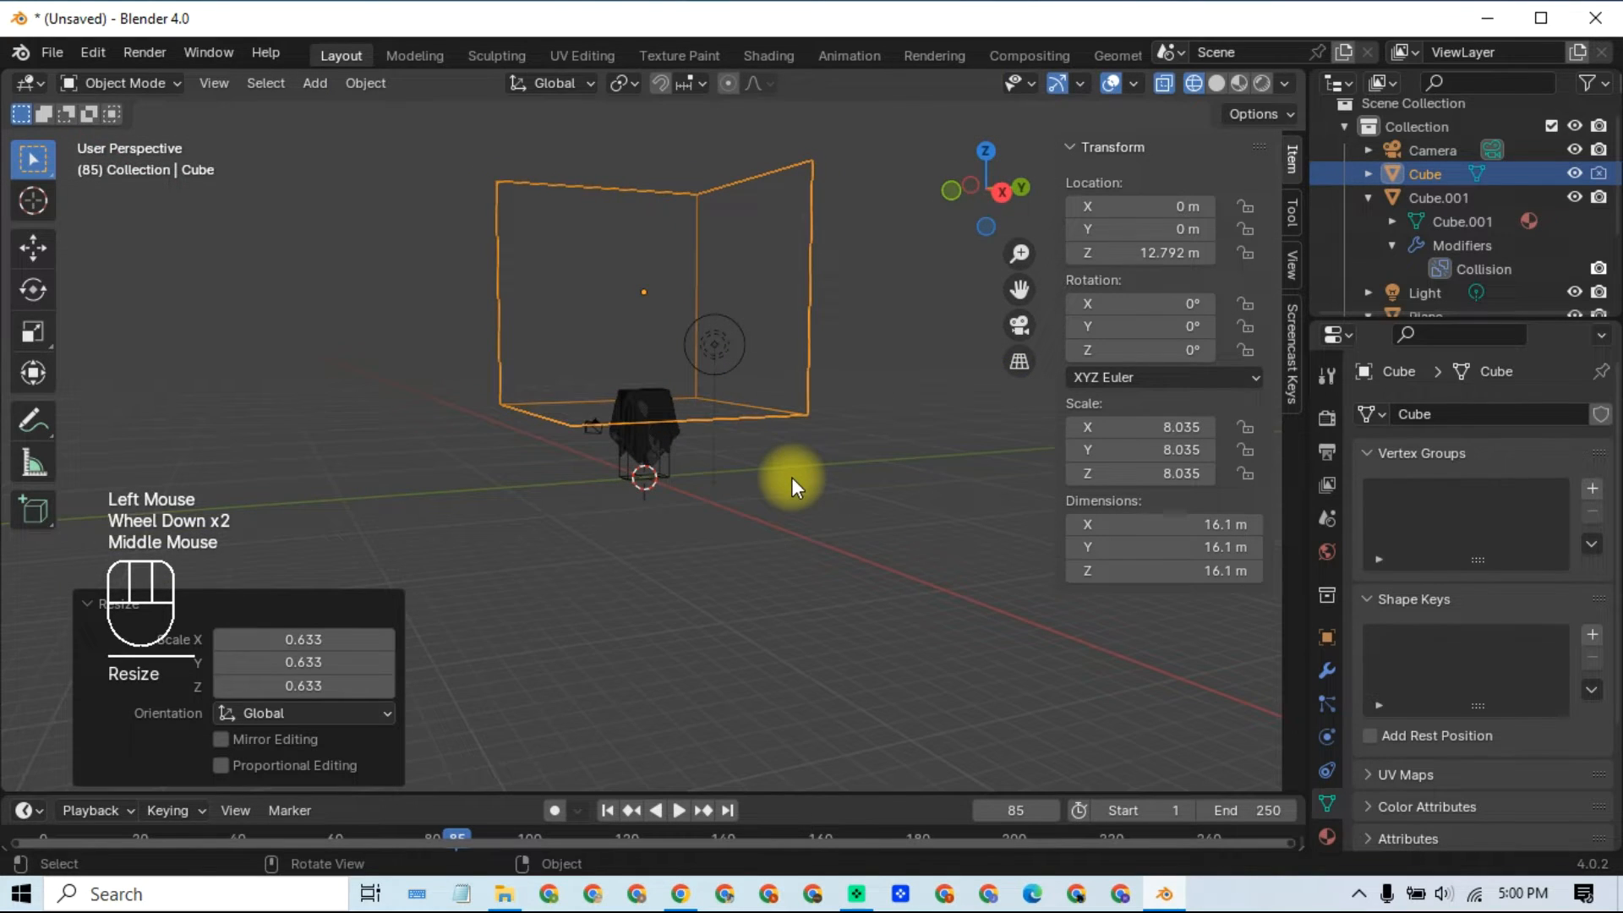
pyautogui.press('g')
pyautogui.press('z')
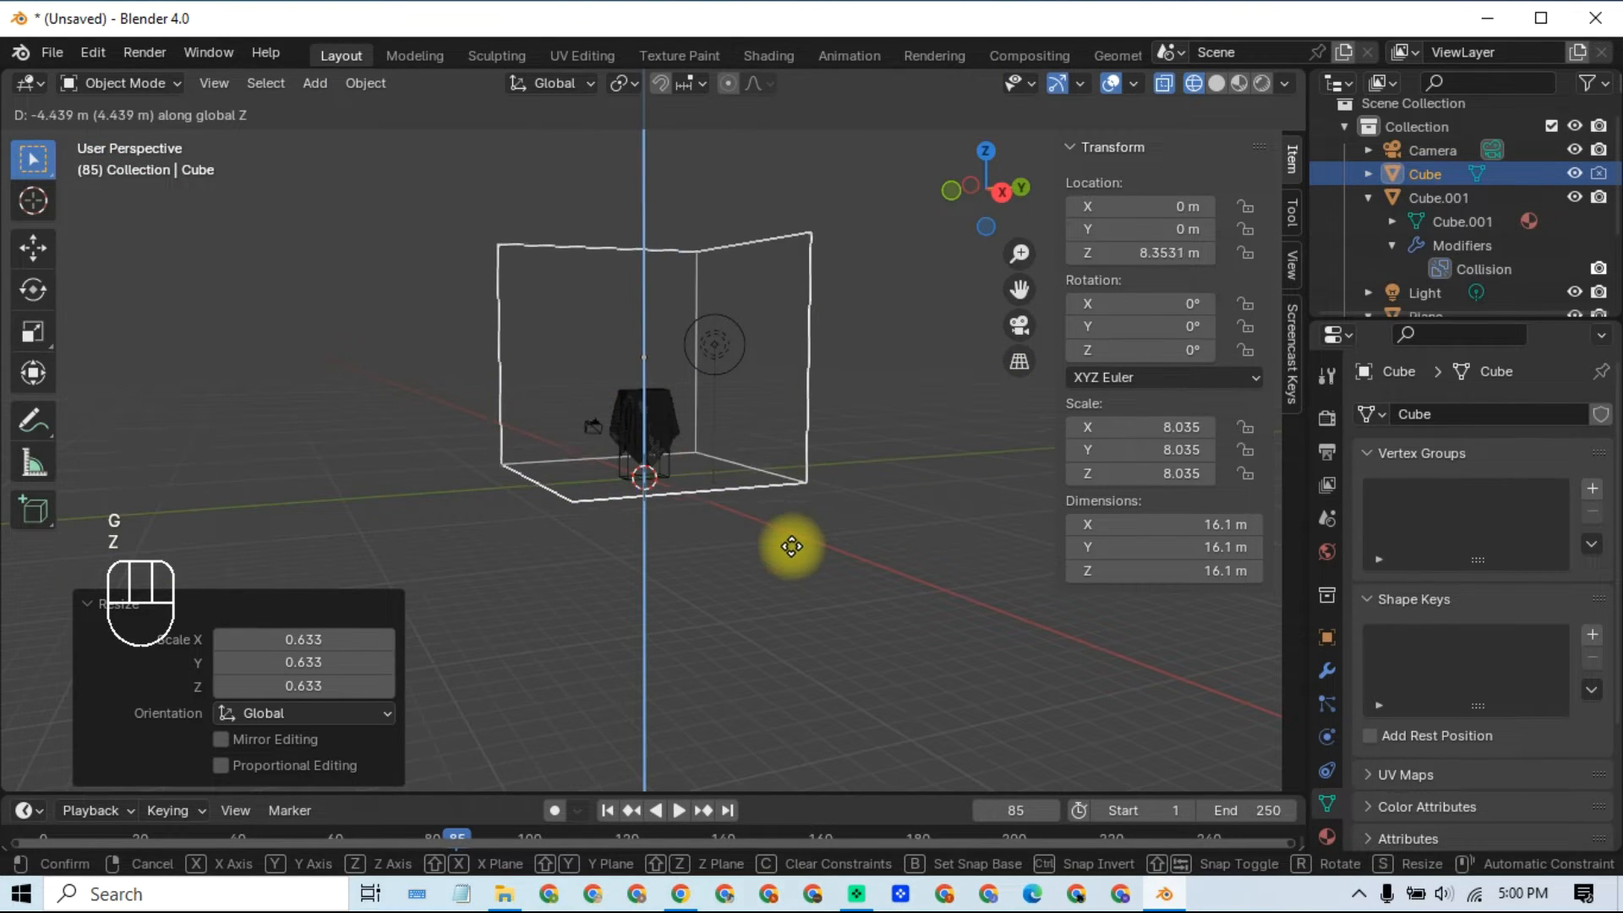
pyautogui.click(792, 546)
# Step: Scale the room cube by about 0.711 and again by about 1.221, to roughly 13.9 m per side
pyautogui.press('s')
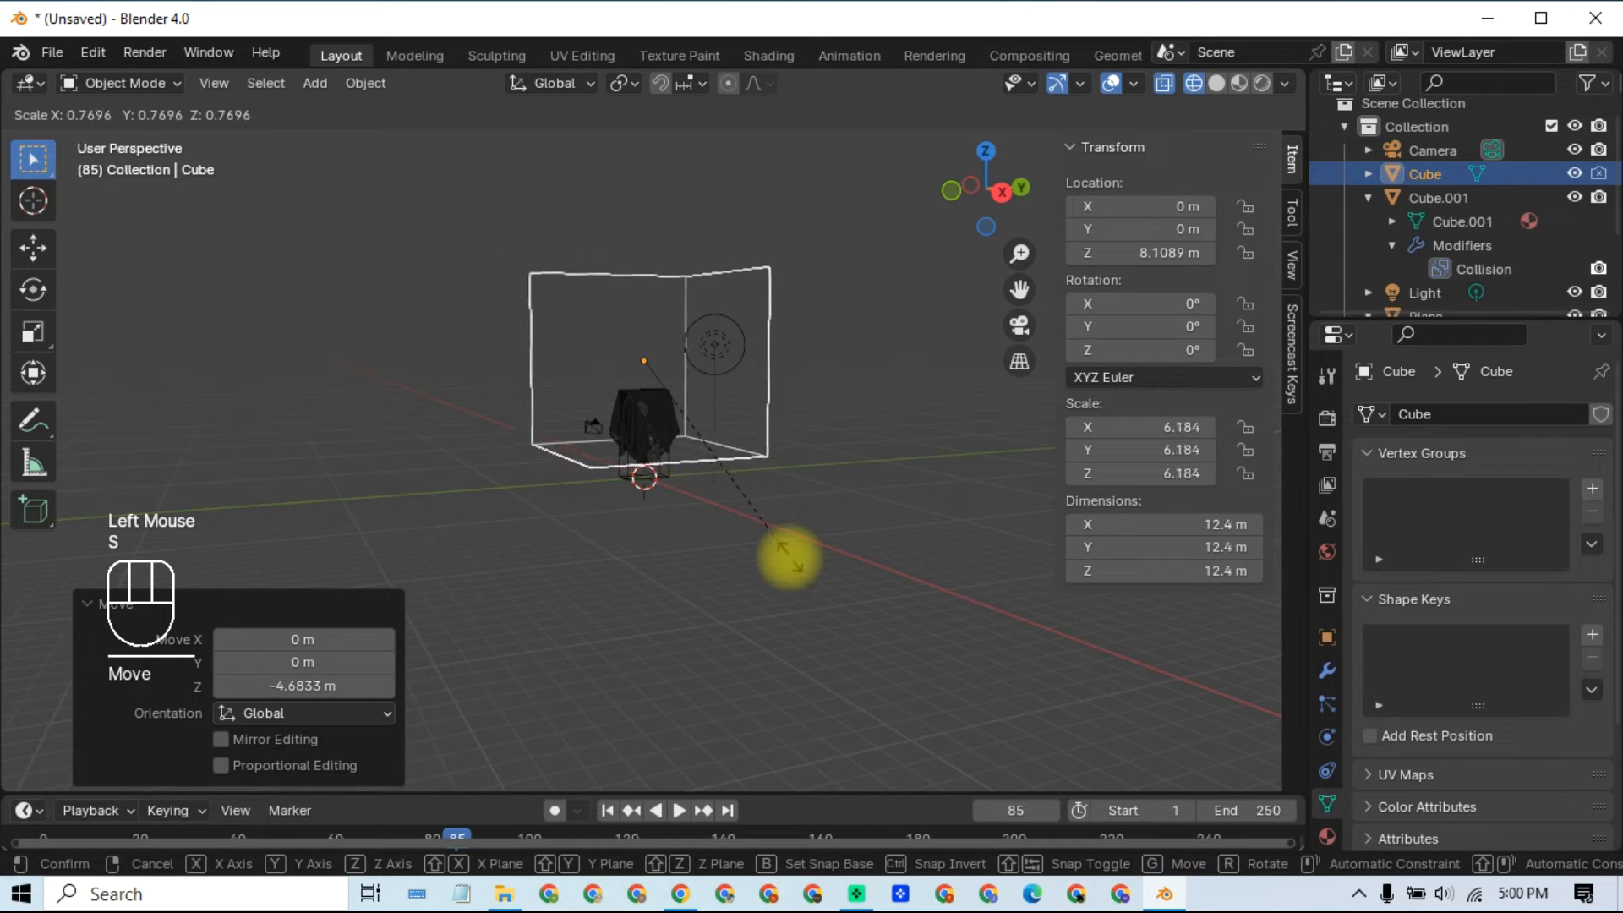
pyautogui.click(778, 554)
pyautogui.moveTo(778, 553); pyautogui.dragTo(837, 576, button='middle')
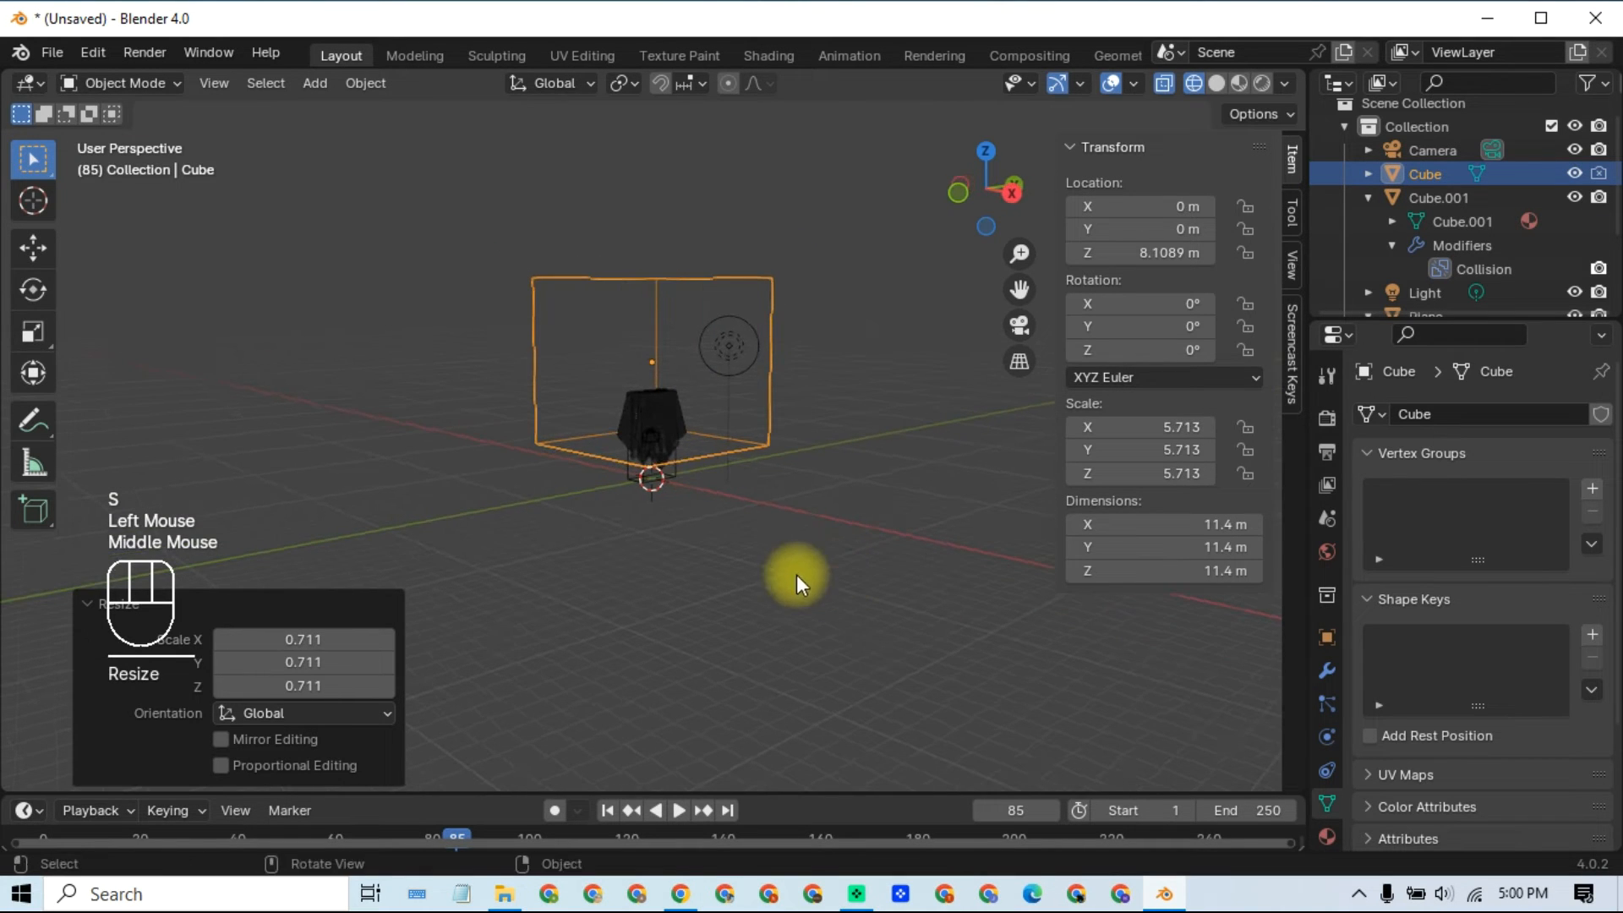
pyautogui.scroll(2, 740, 456)
pyautogui.scroll(1, 747, 436)
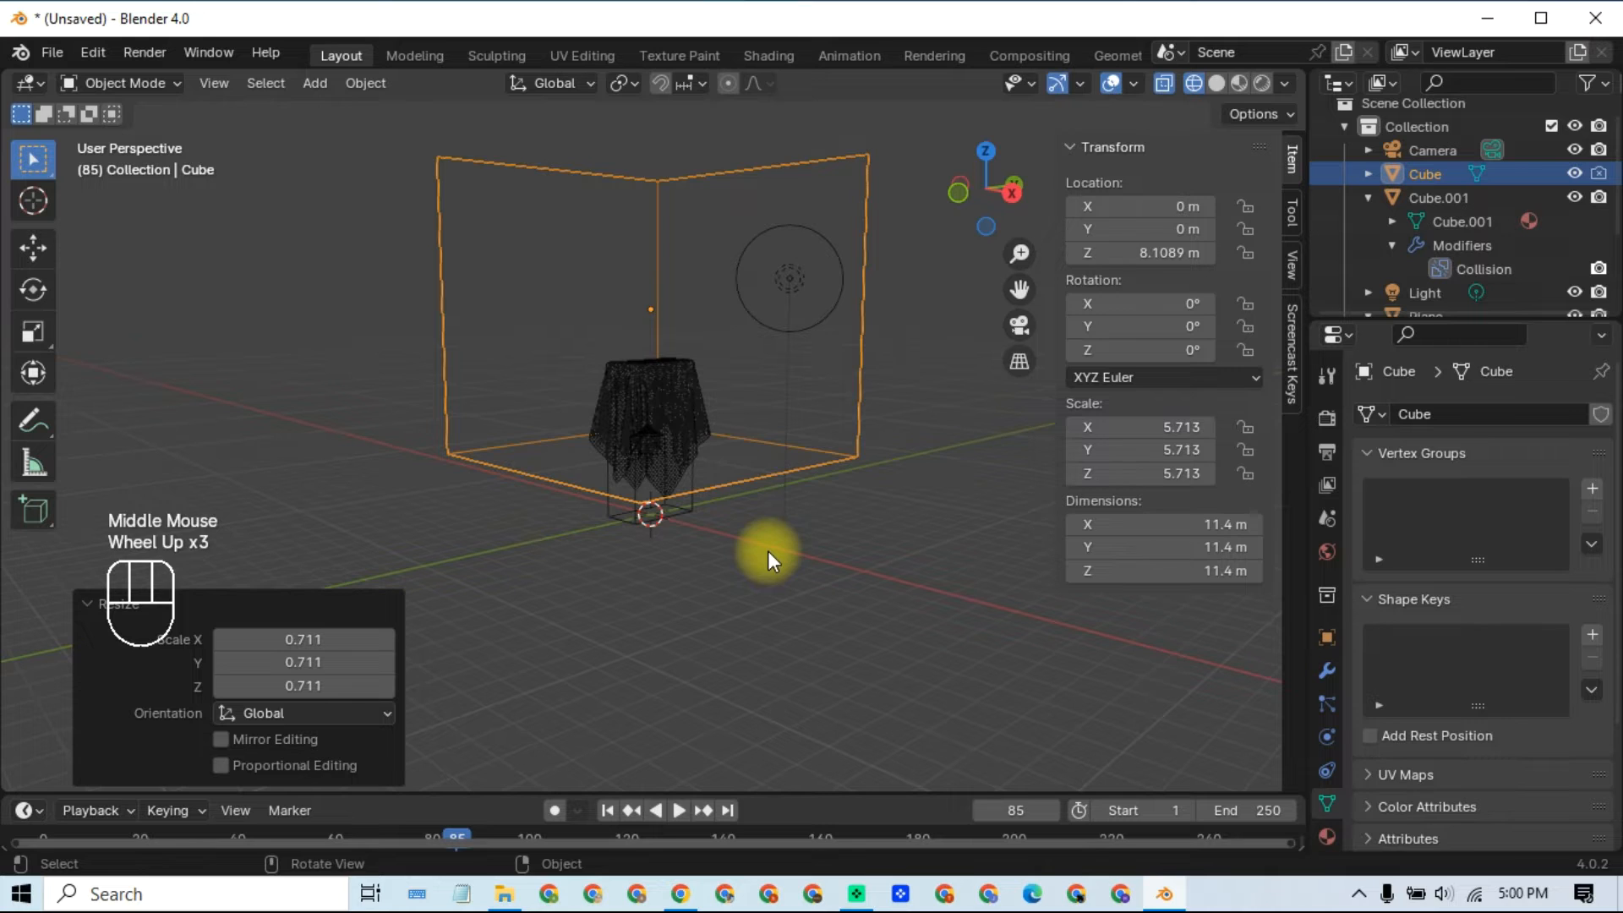
pyautogui.press('s')
pyautogui.click(810, 605)
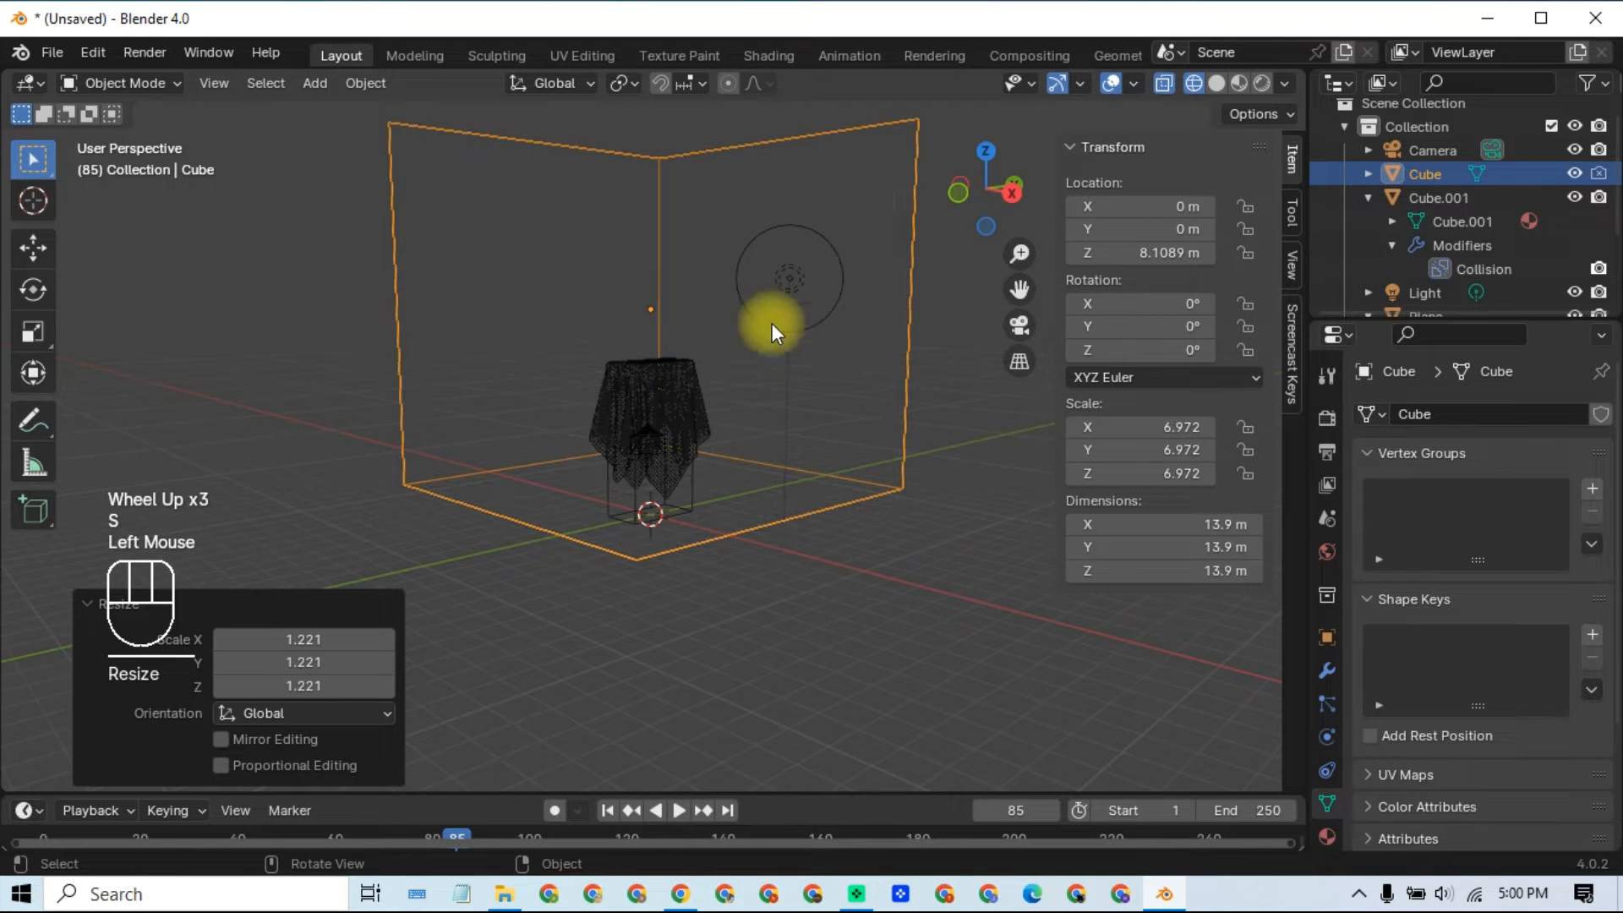
pyautogui.moveTo(772, 397); pyautogui.dragTo(702, 390, button='middle')
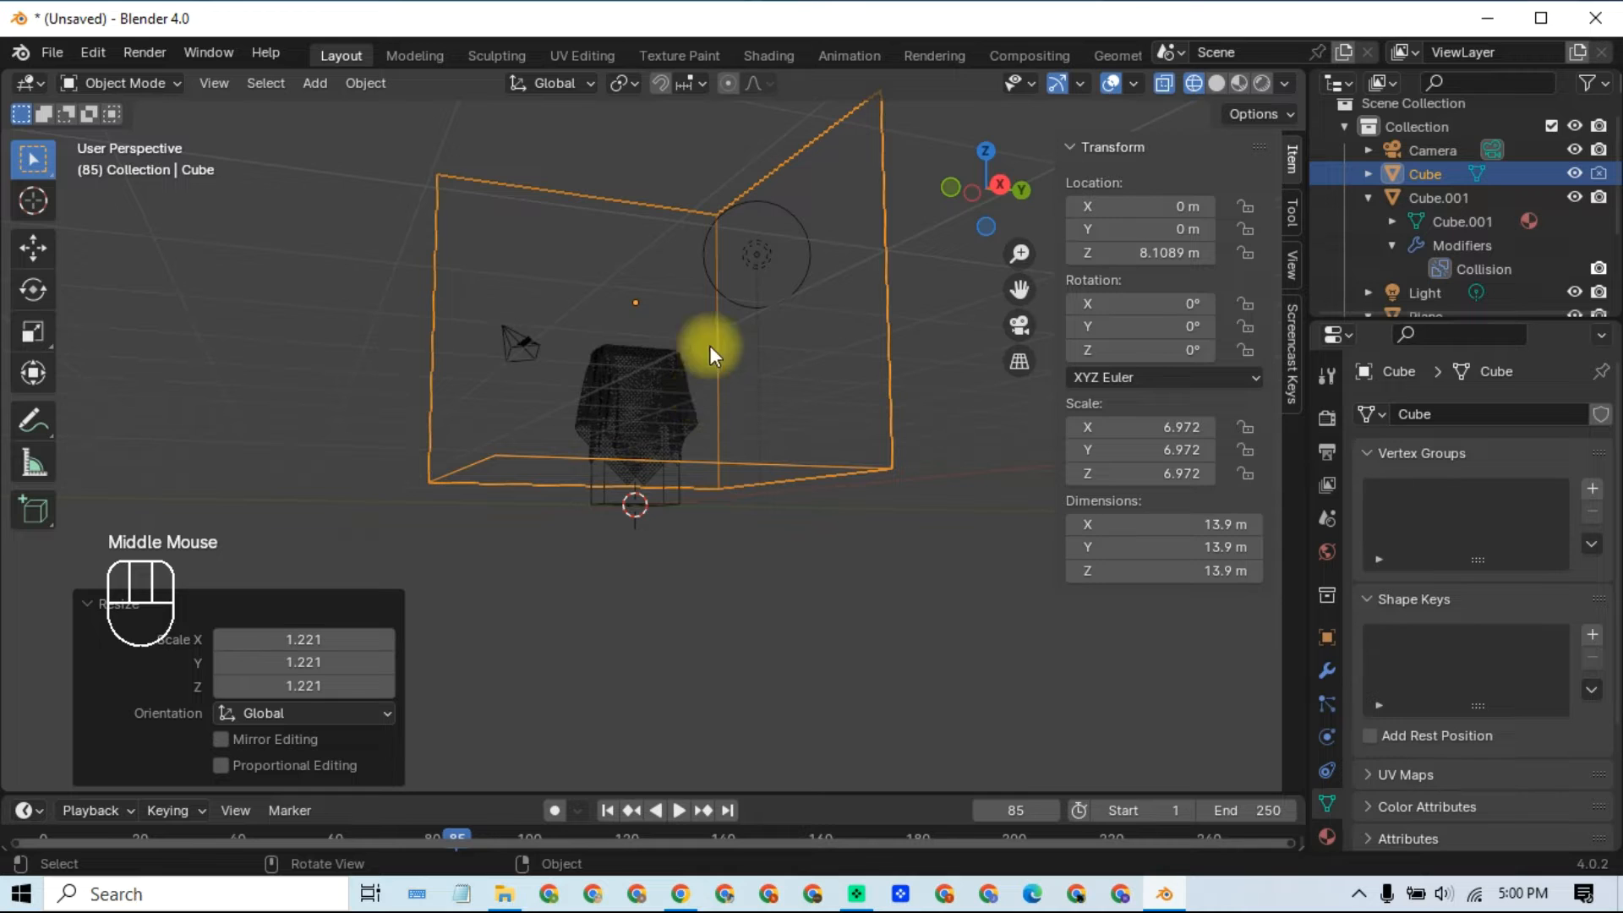
# Step: Turn on snapping with Face as the snap target, keeping the room cube selected in the right side view
pyautogui.press('KP_3')
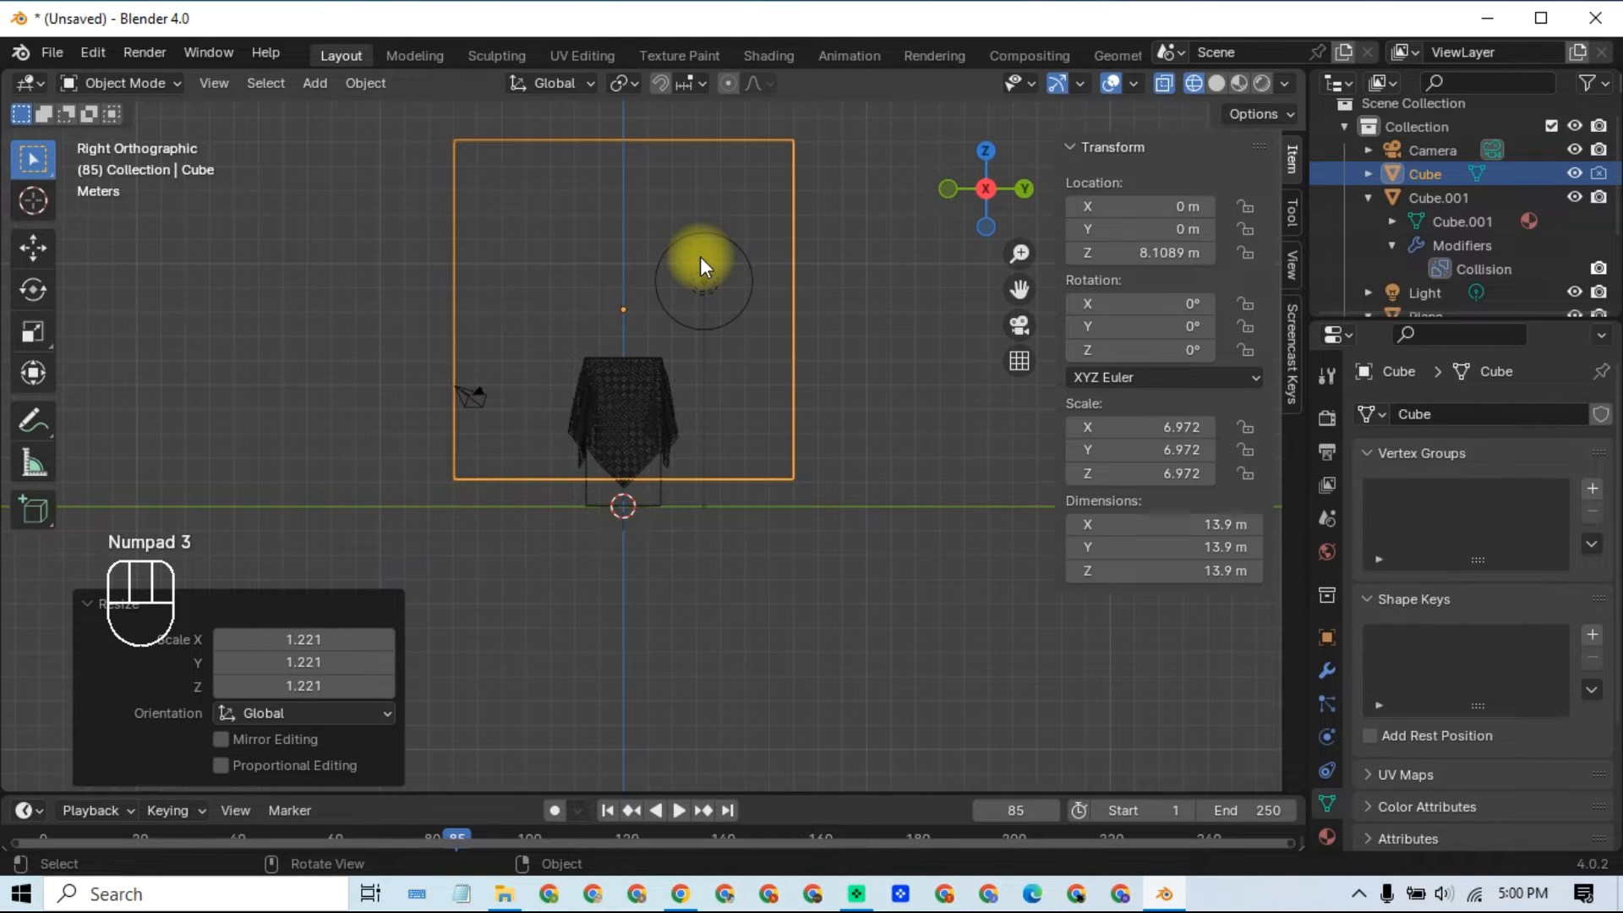
pyautogui.scroll(2, 662, 509)
pyautogui.scroll(1, 662, 509)
pyautogui.click(662, 85)
pyautogui.click(688, 82)
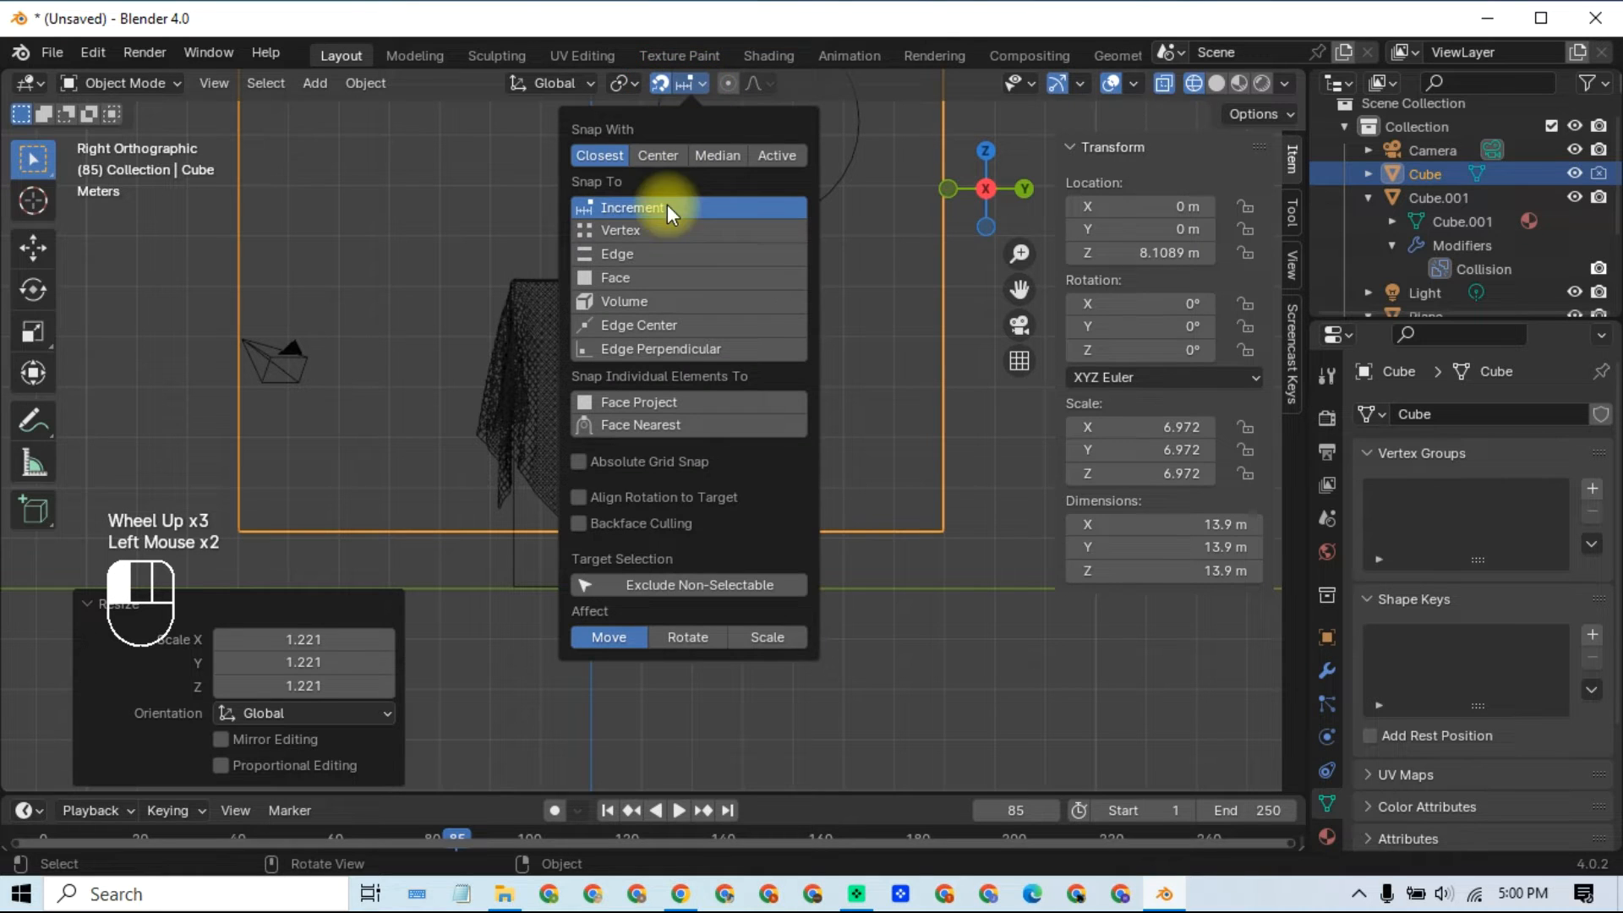
pyautogui.click(617, 277)
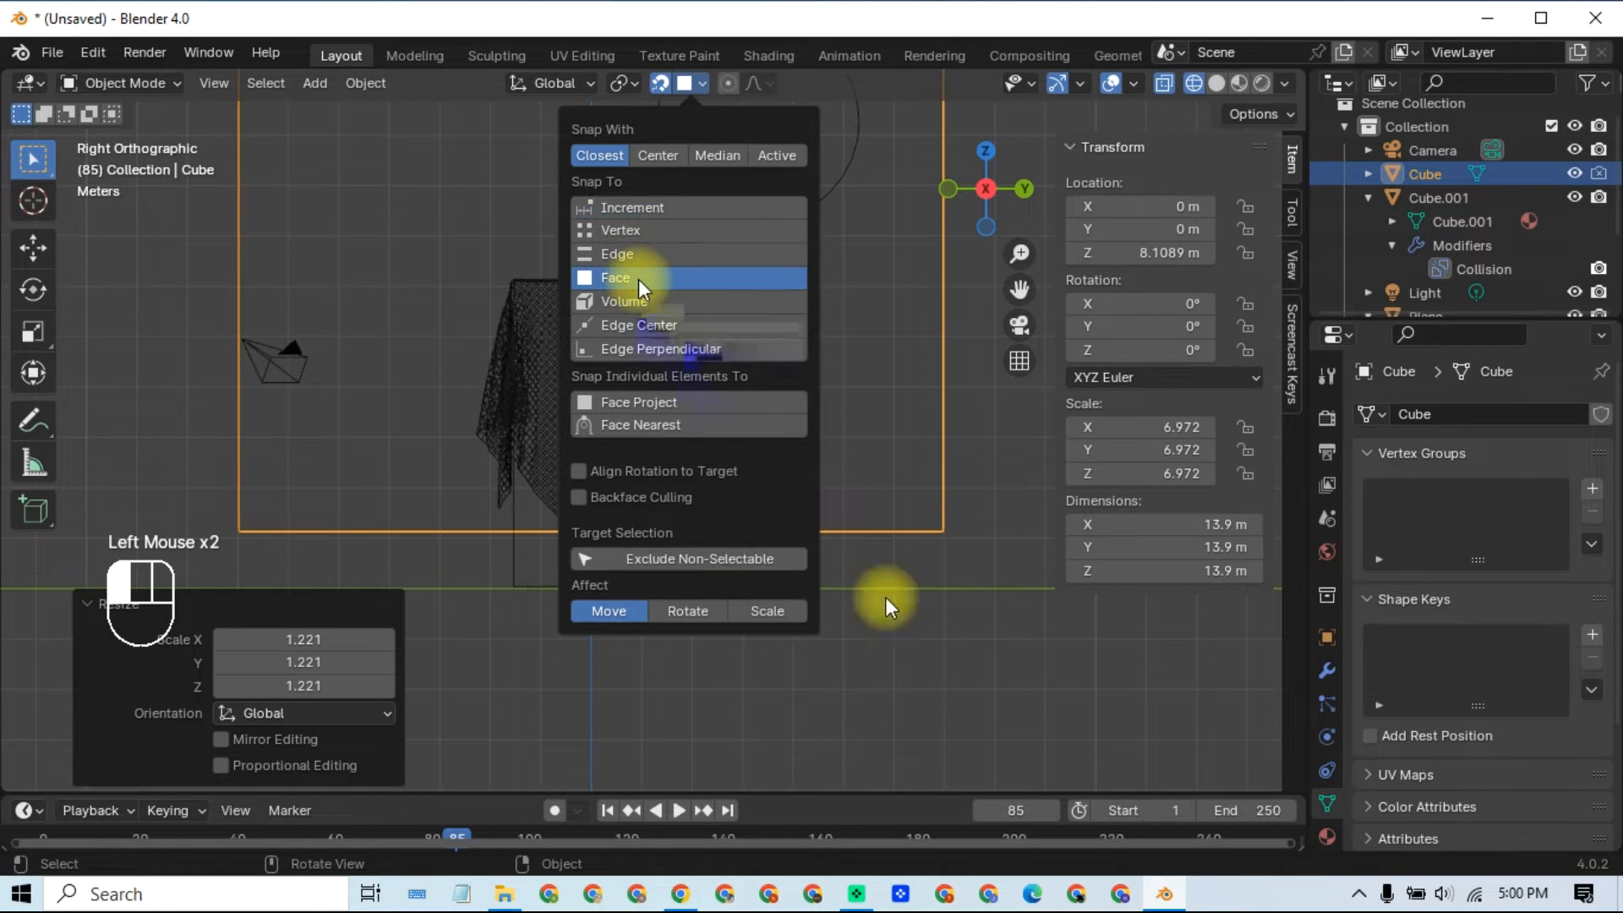
pyautogui.click(864, 614)
pyautogui.click(773, 526)
pyautogui.click(702, 527)
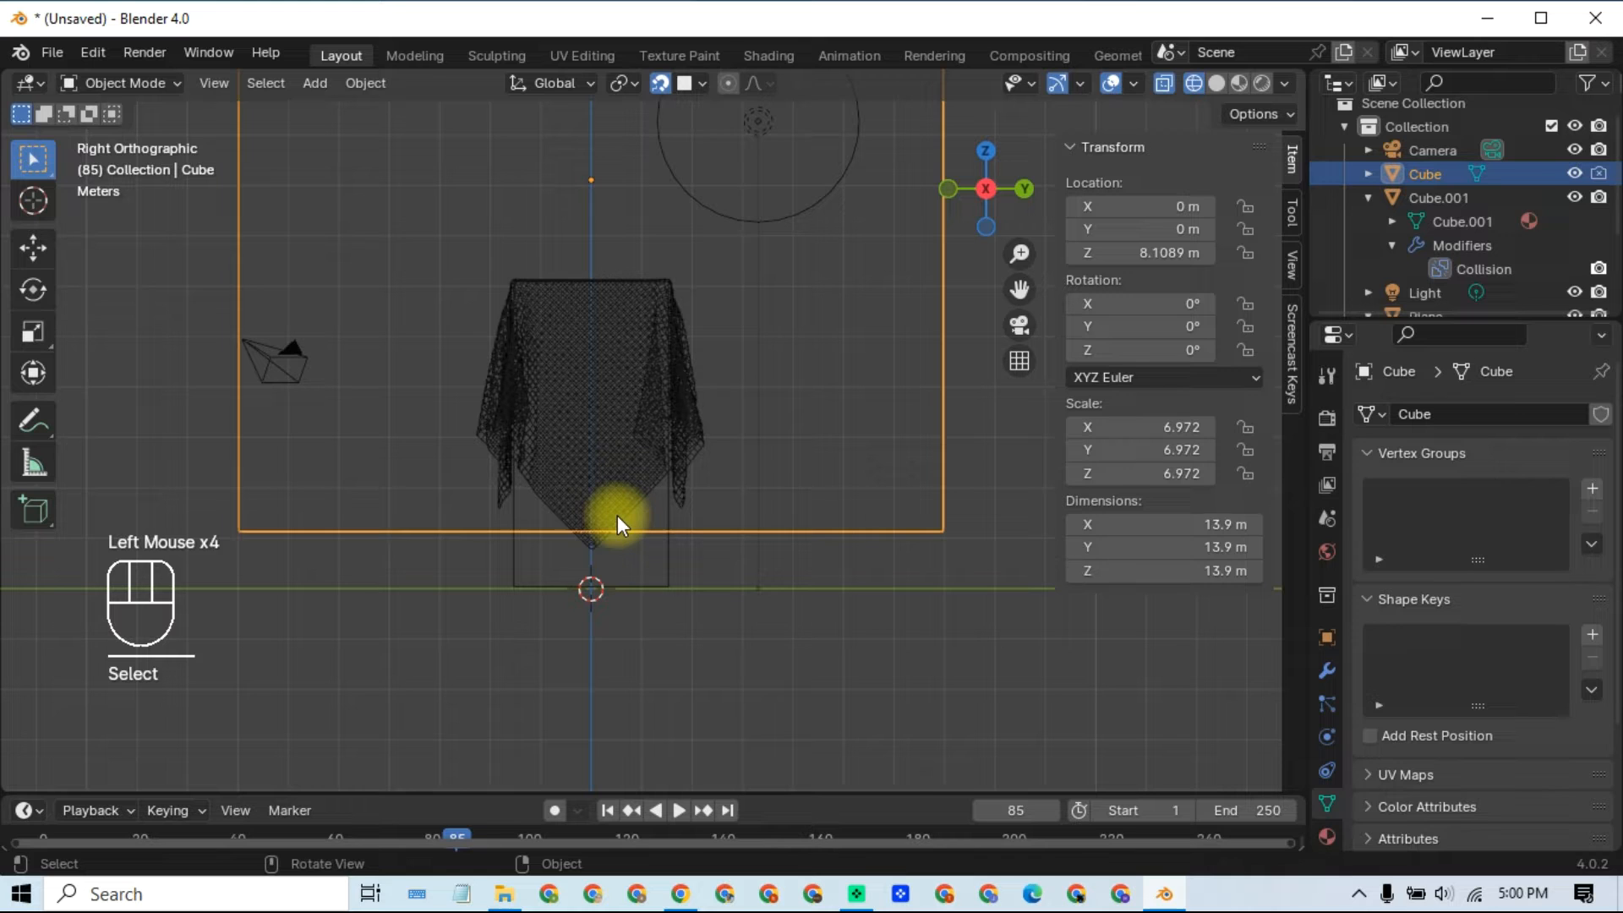
# Step: Lower the room cube along Z to about 6.96 m so its floor lies near the block's base
pyautogui.press('g')
pyautogui.press('z')
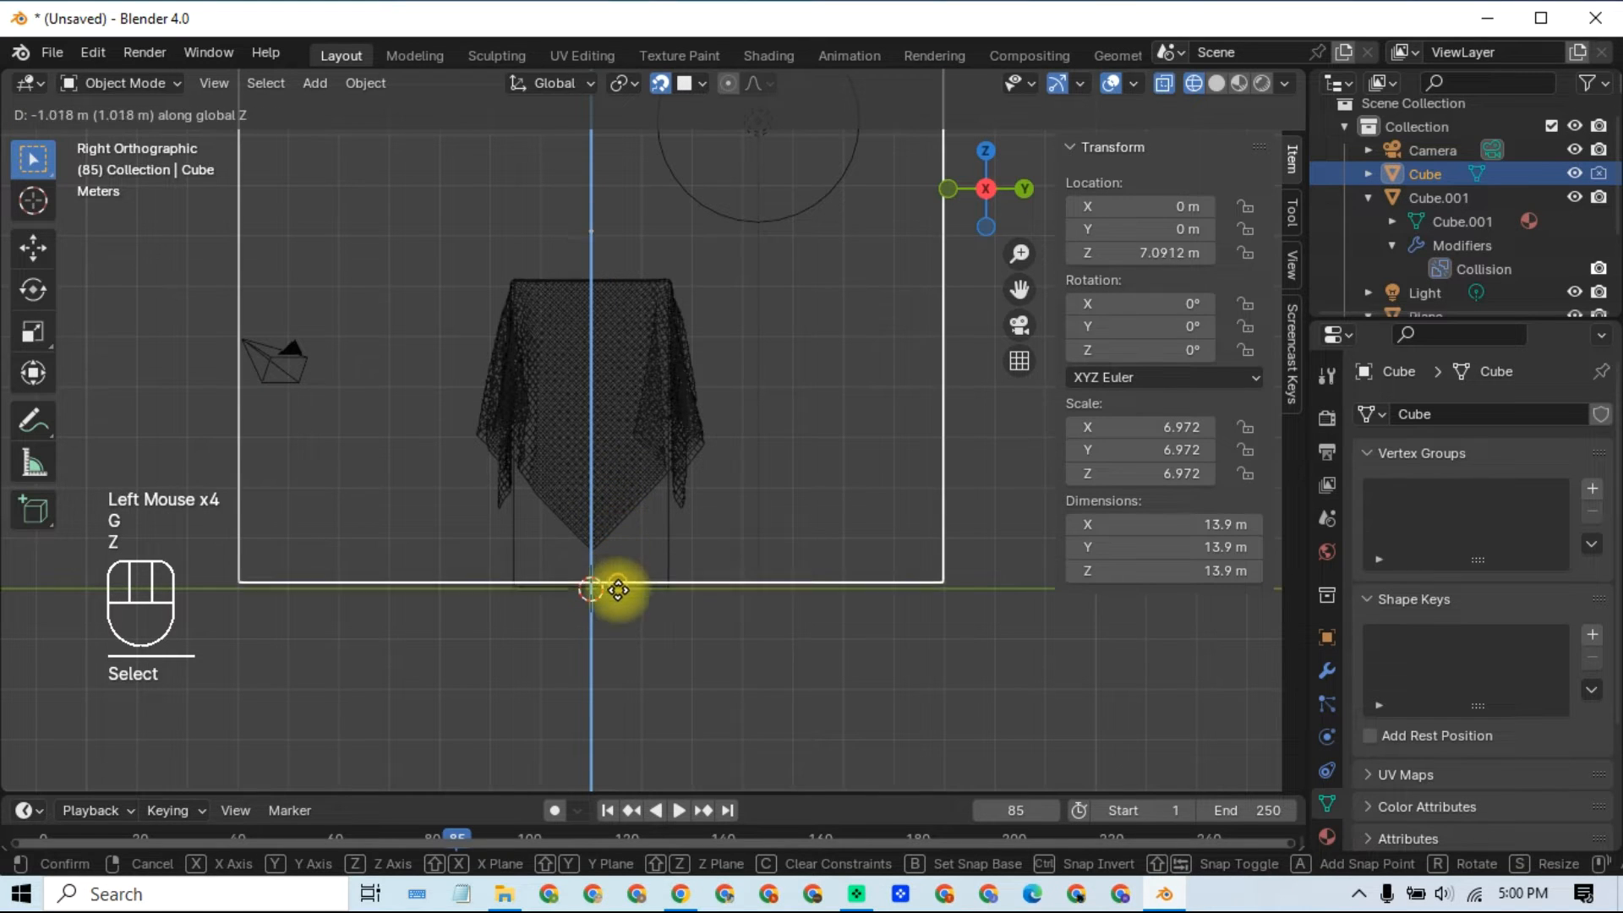
pyautogui.click(634, 649)
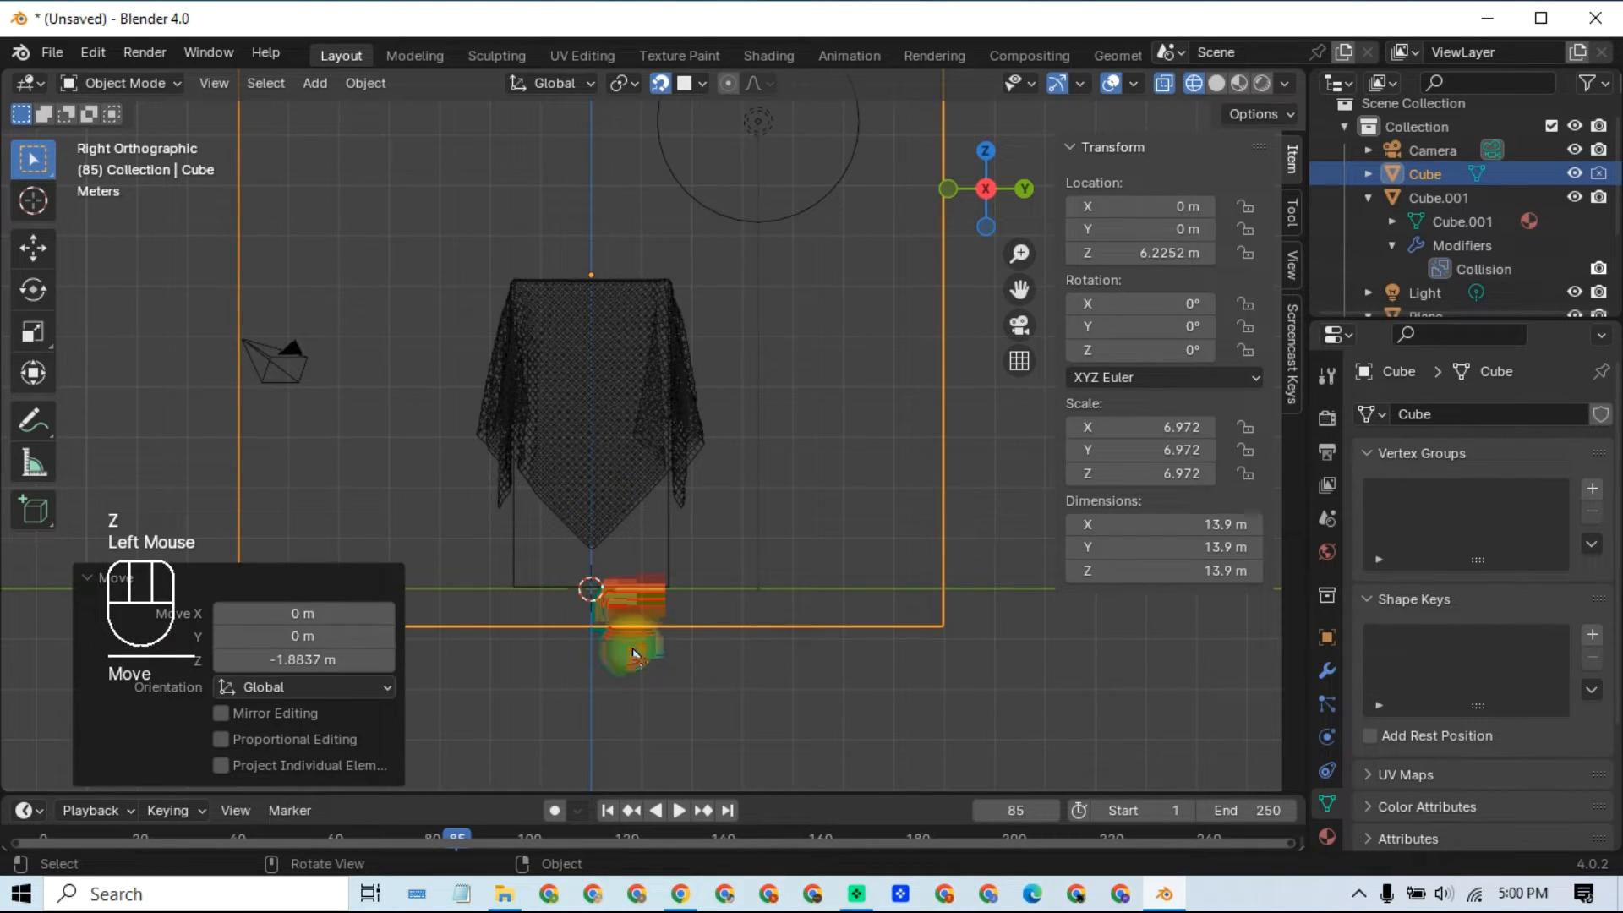
pyautogui.press('g')
pyautogui.press('z')
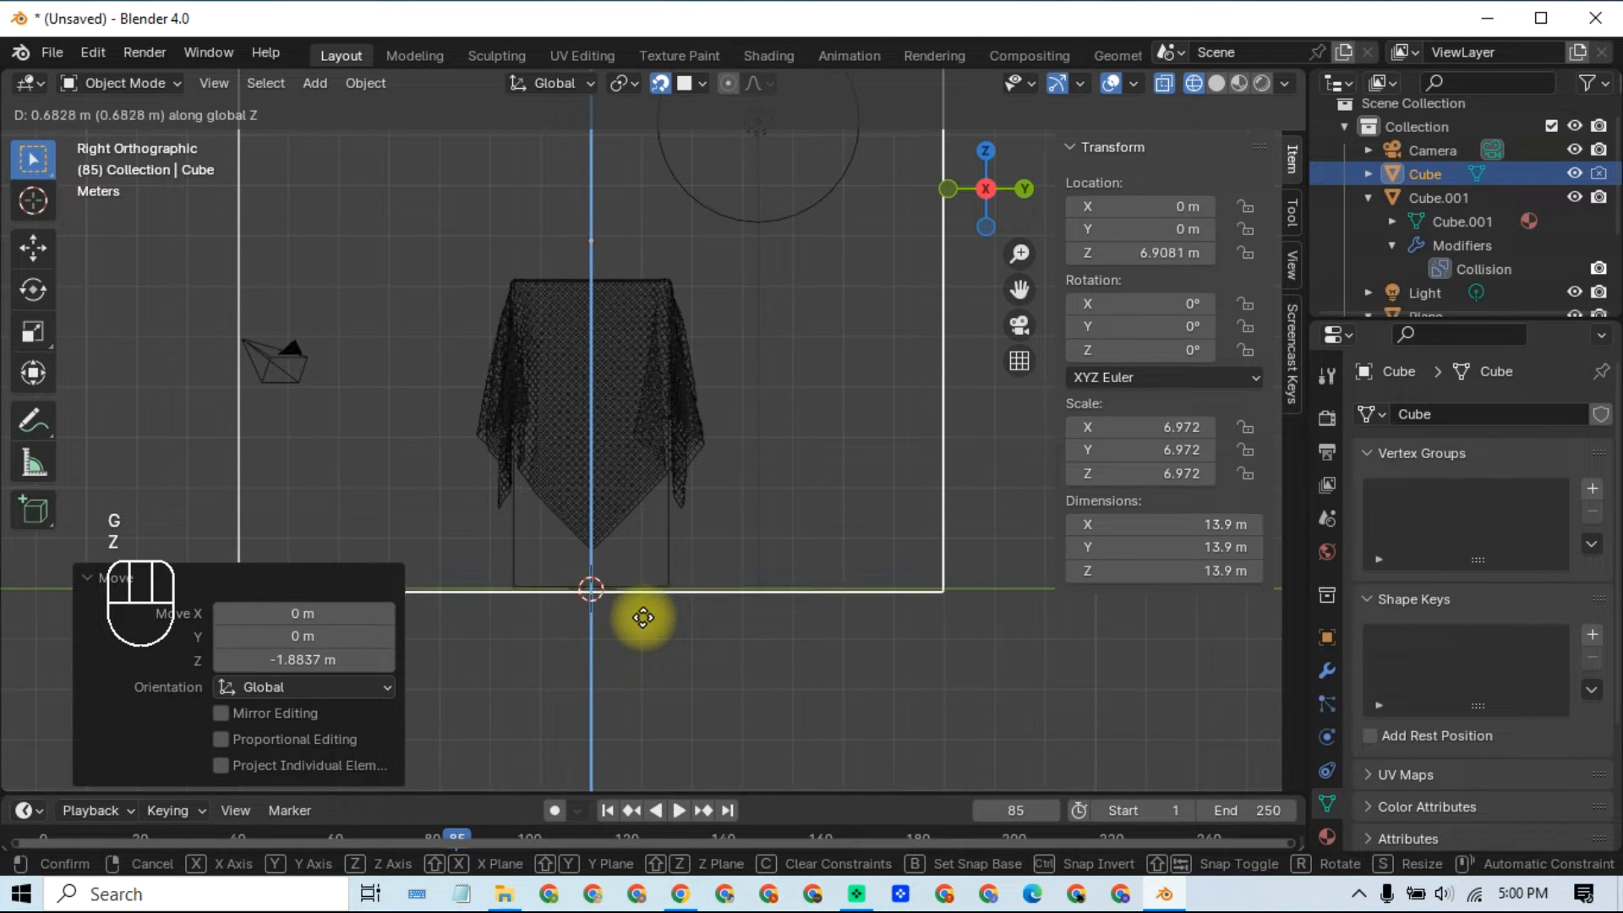
pyautogui.click(651, 634)
pyautogui.click(671, 623)
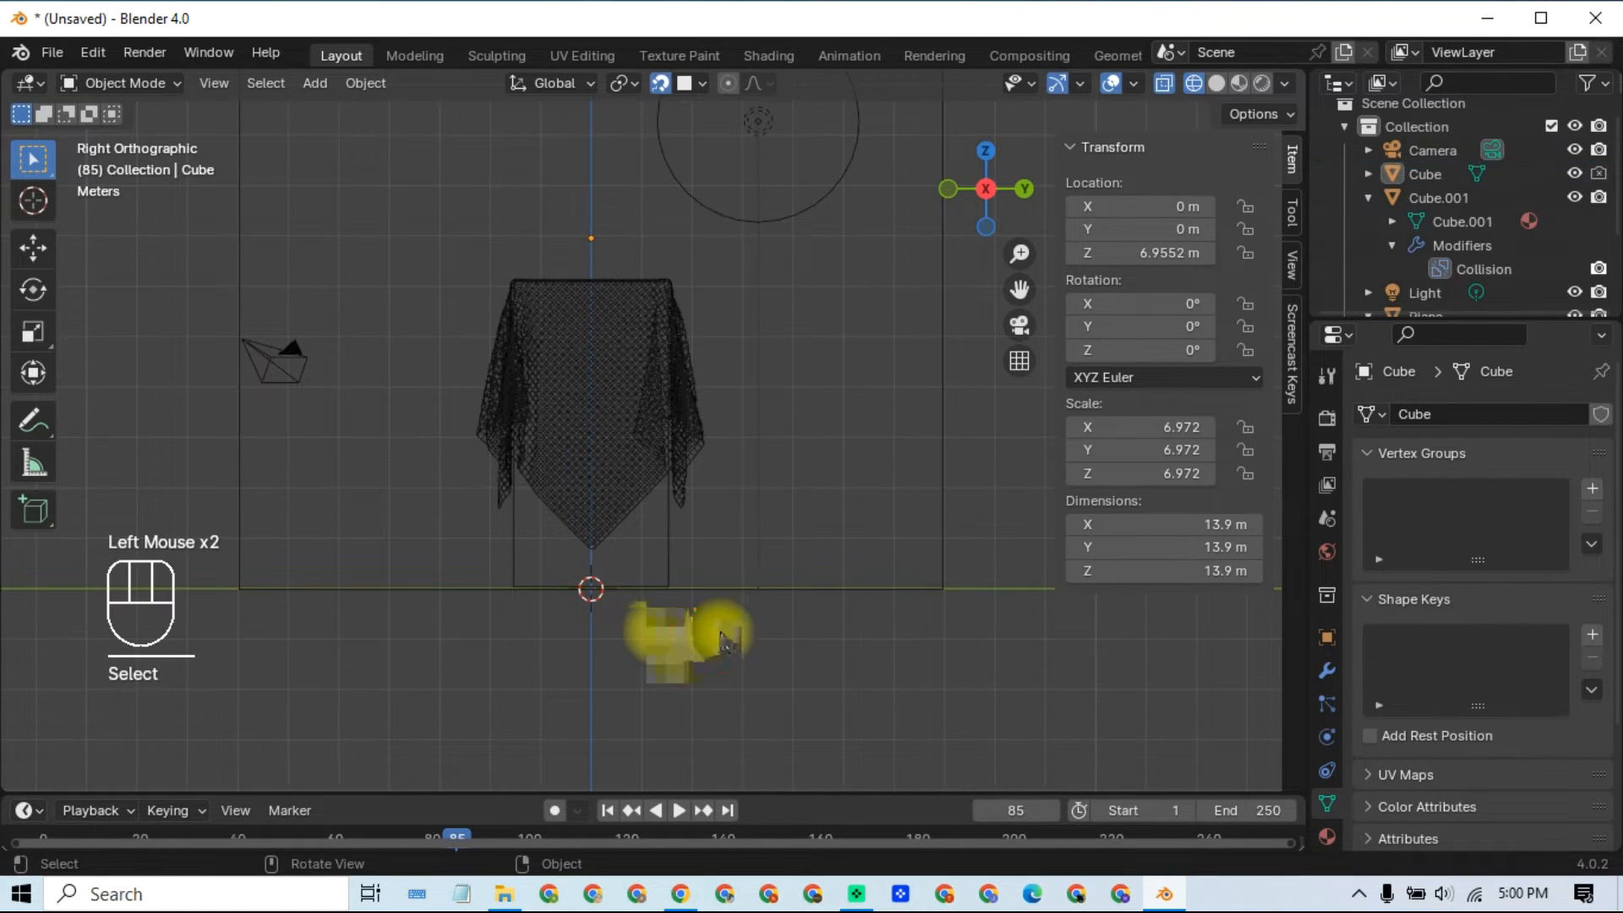
# Step: Fine-tune the room cube's height along Z to line its floor up with the bottom of the block
pyautogui.click(767, 595)
pyautogui.press('g')
pyautogui.press('z')
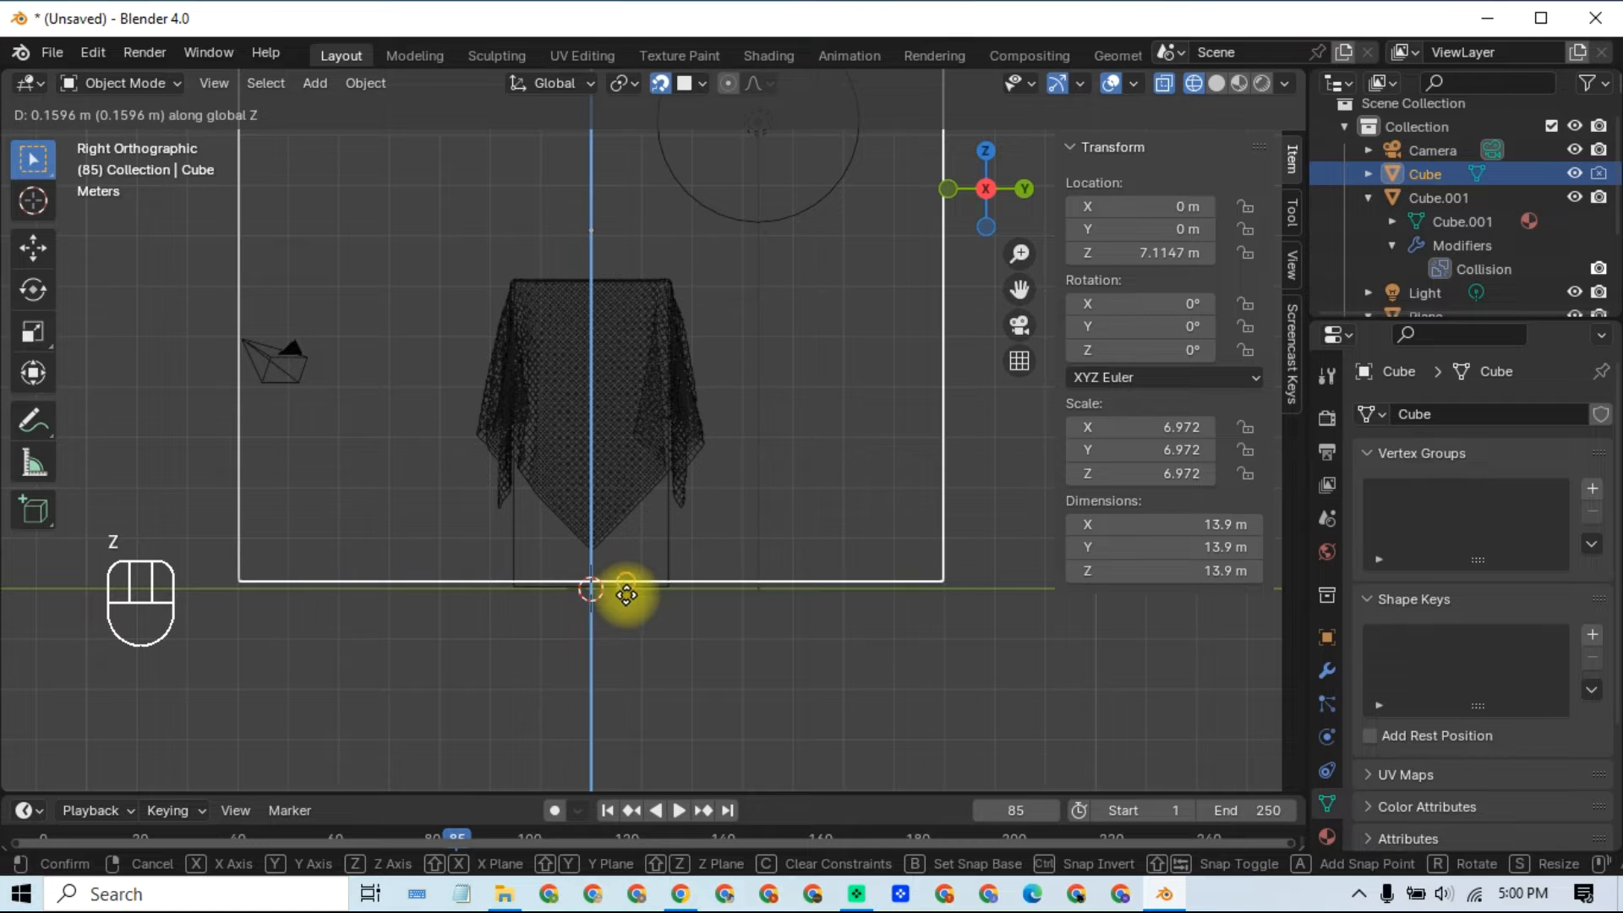
pyautogui.click(628, 584)
pyautogui.click(656, 626)
# Step: Turn off snapping and select the point light in a perspective view
pyautogui.moveTo(656, 625); pyautogui.dragTo(712, 164, button='middle')
pyautogui.click(658, 85)
pyautogui.moveTo(725, 632); pyautogui.dragTo(839, 683, button='middle')
pyautogui.click(950, 519)
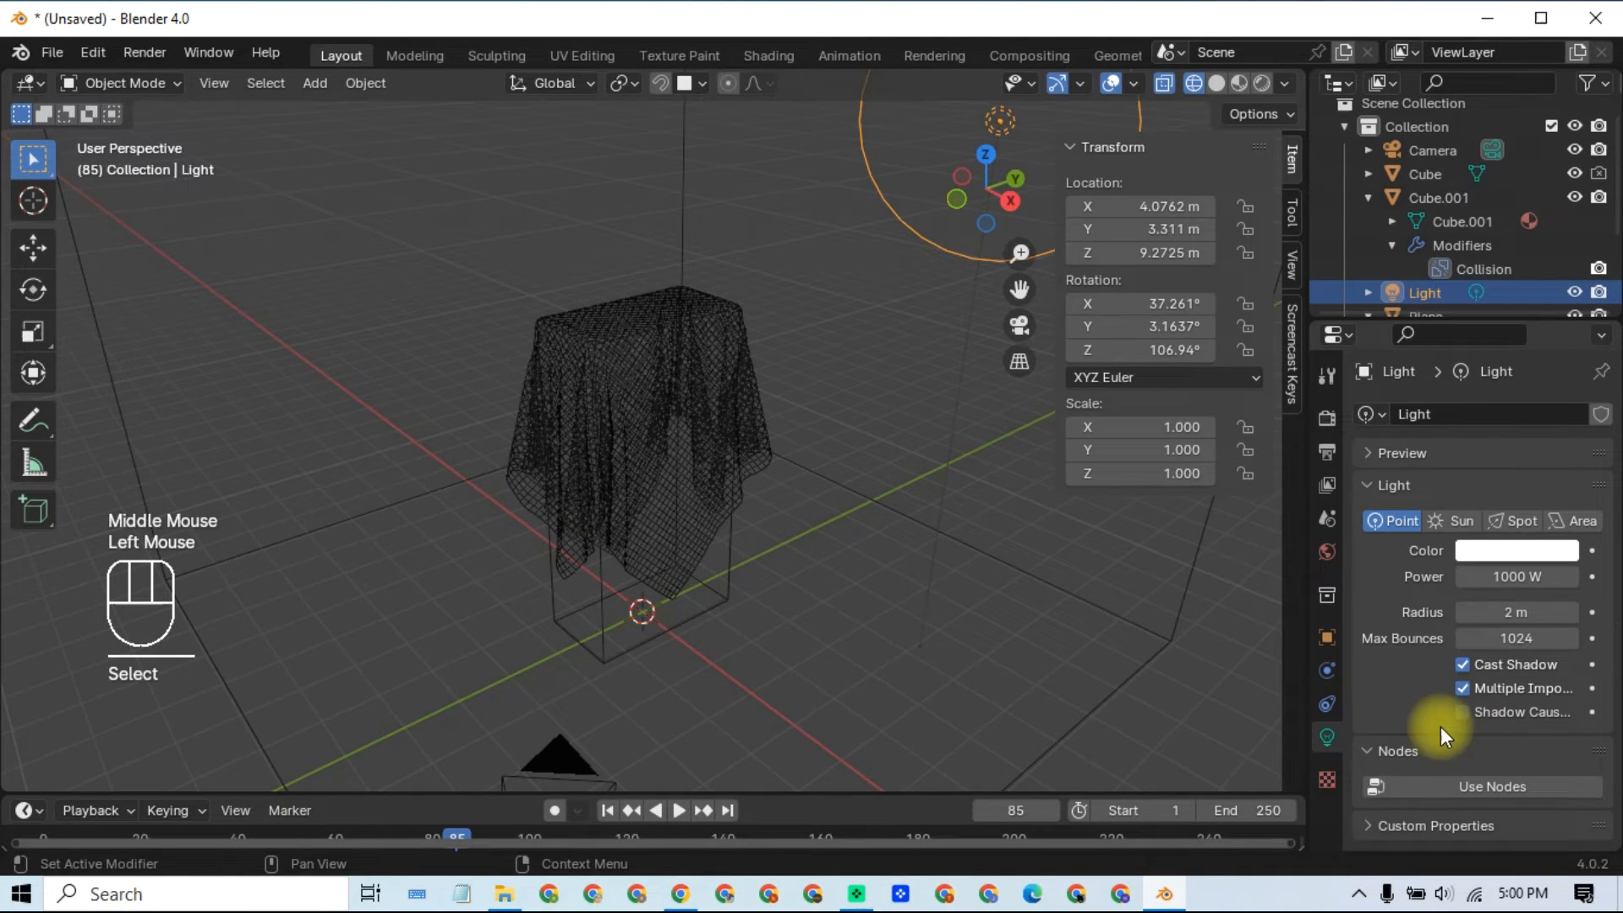
# Step: Select the room cube and display its material settings
pyautogui.click(1327, 776)
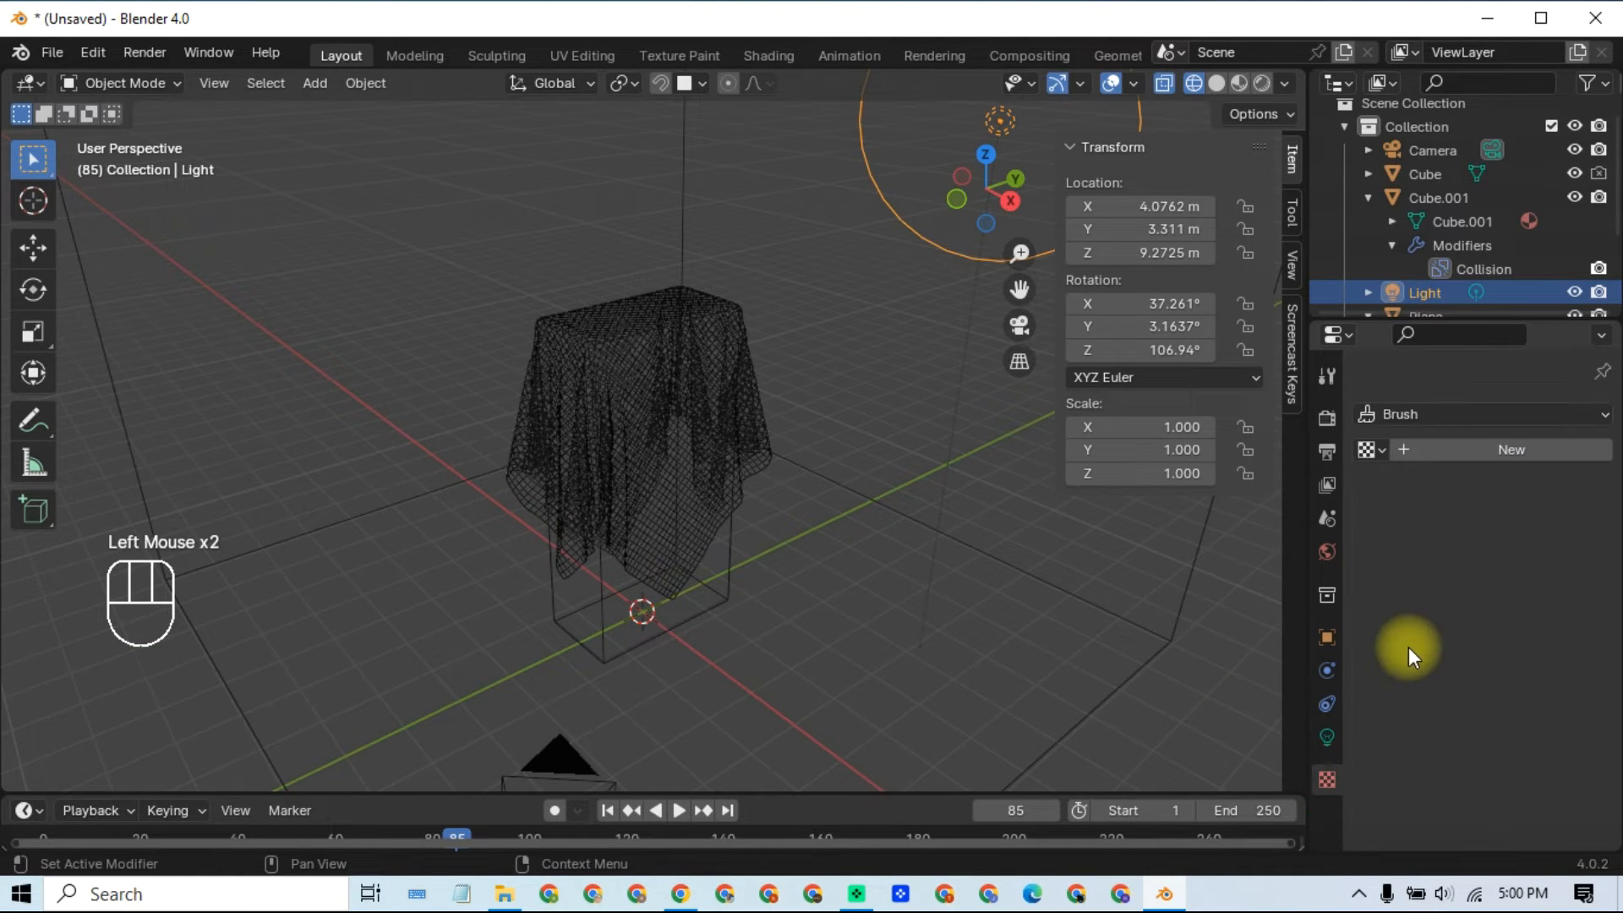
pyautogui.click(1178, 640)
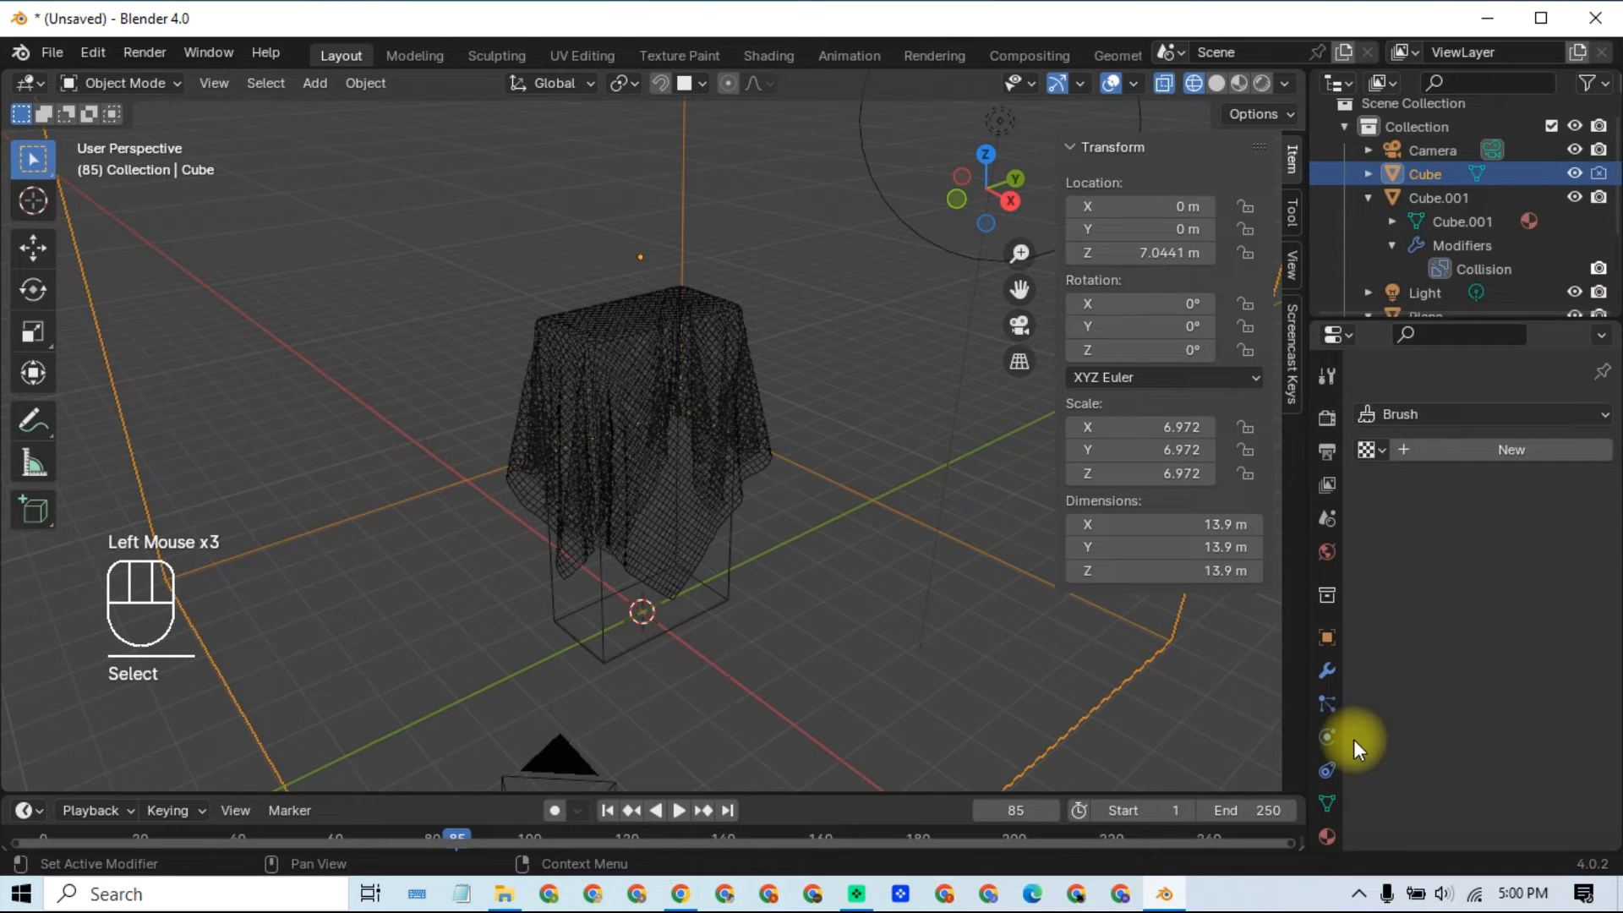
pyautogui.scroll(-2, 1331, 769)
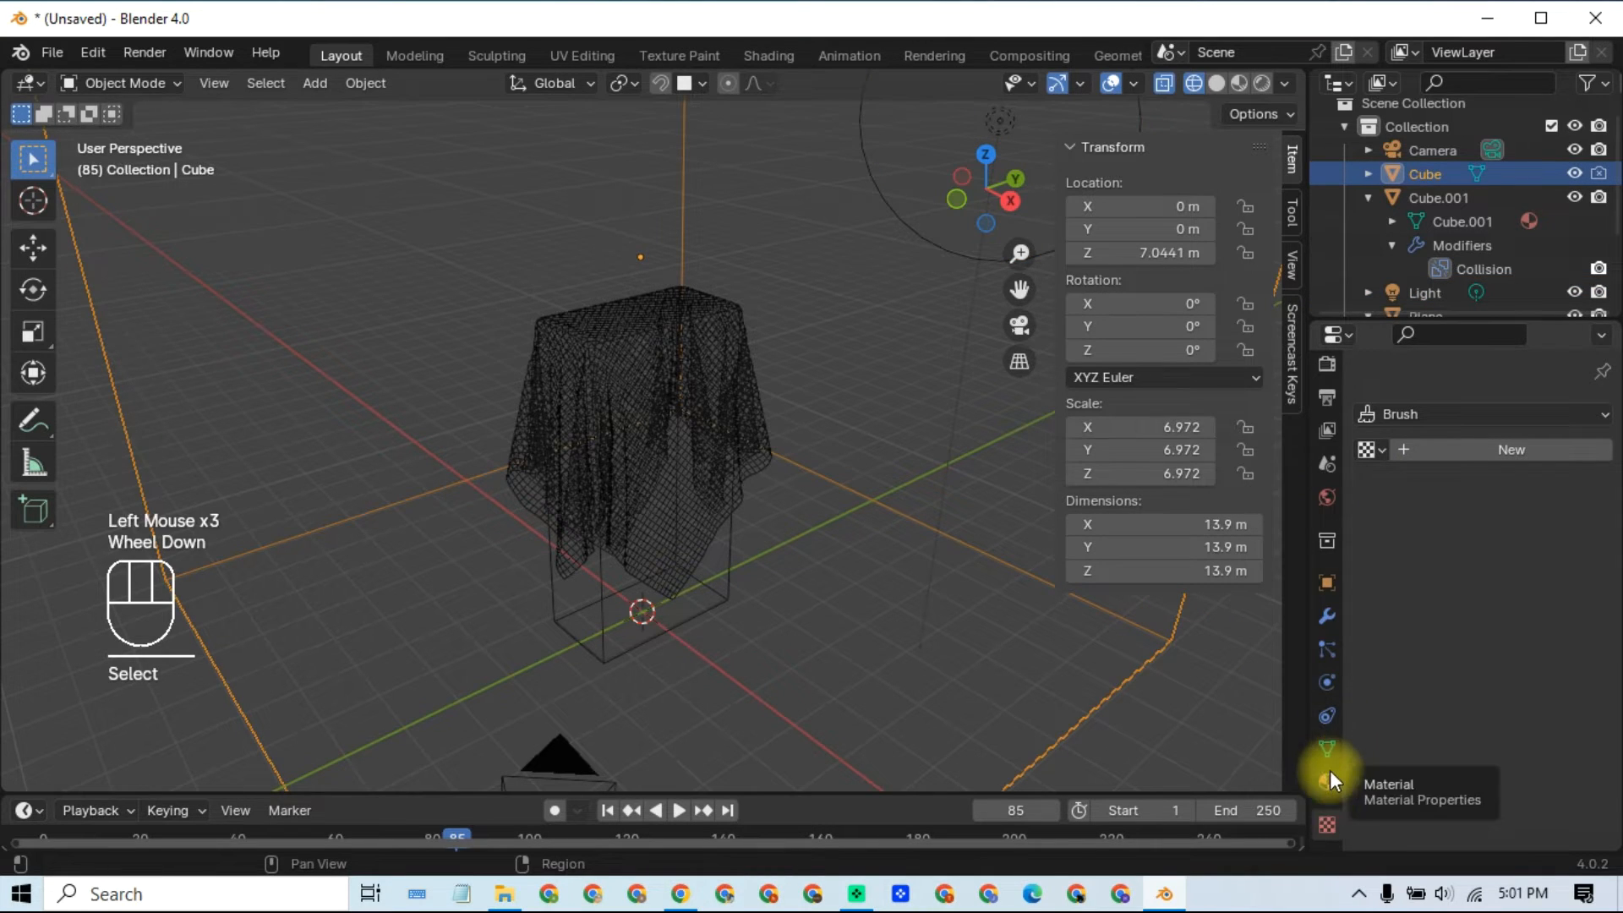
pyautogui.scroll(-2, 1327, 791)
pyautogui.click(1327, 786)
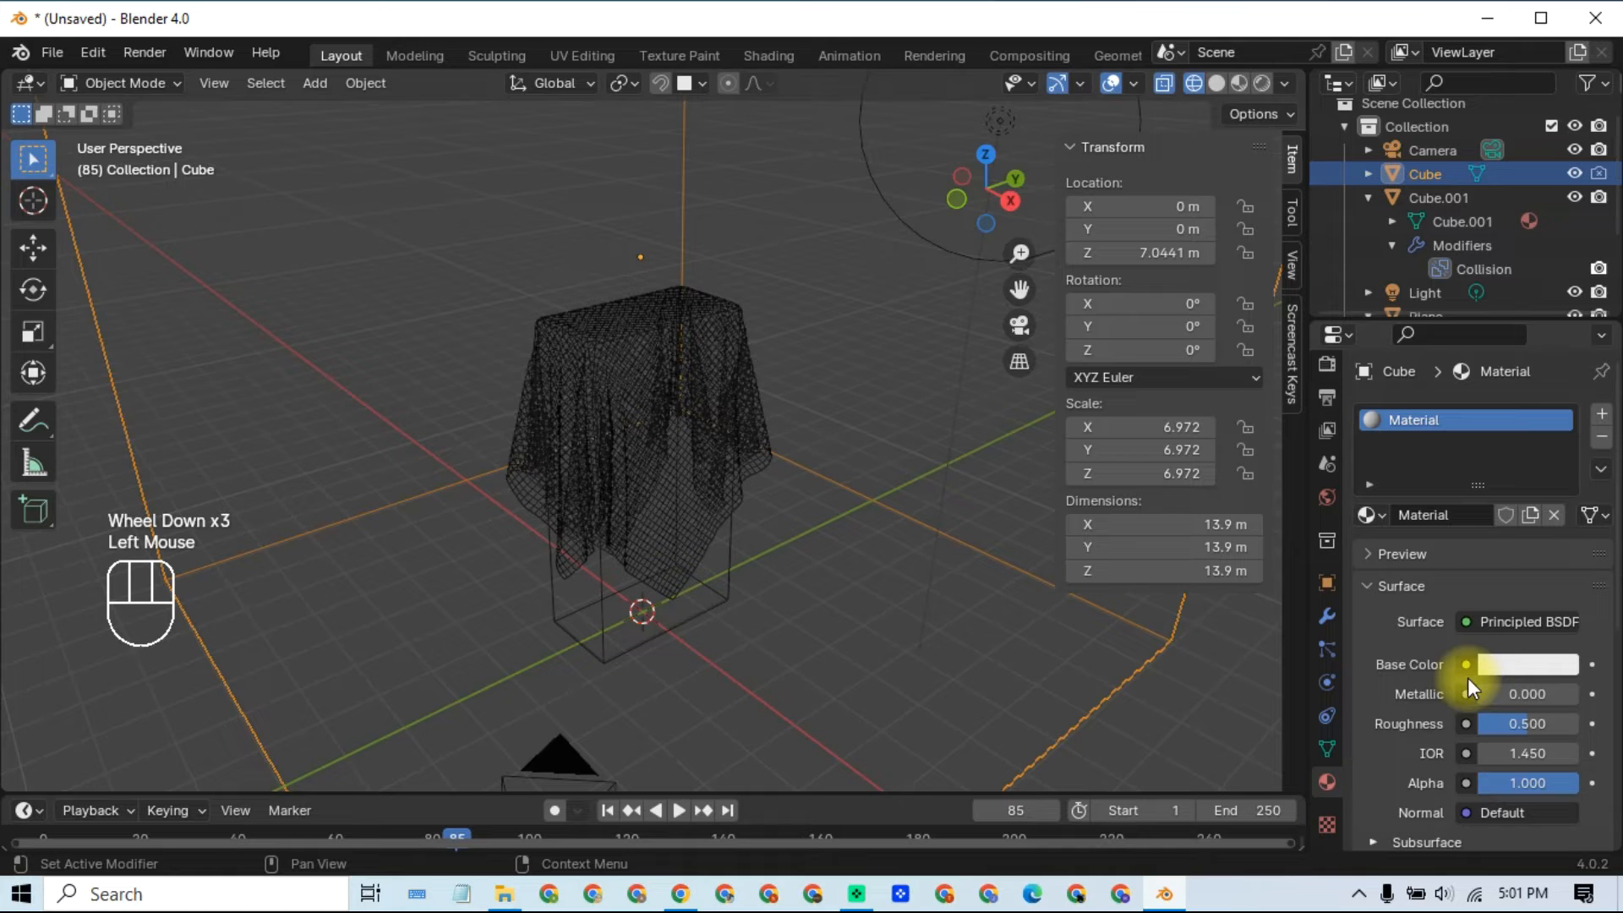
pyautogui.scroll(-3, 1061, 641)
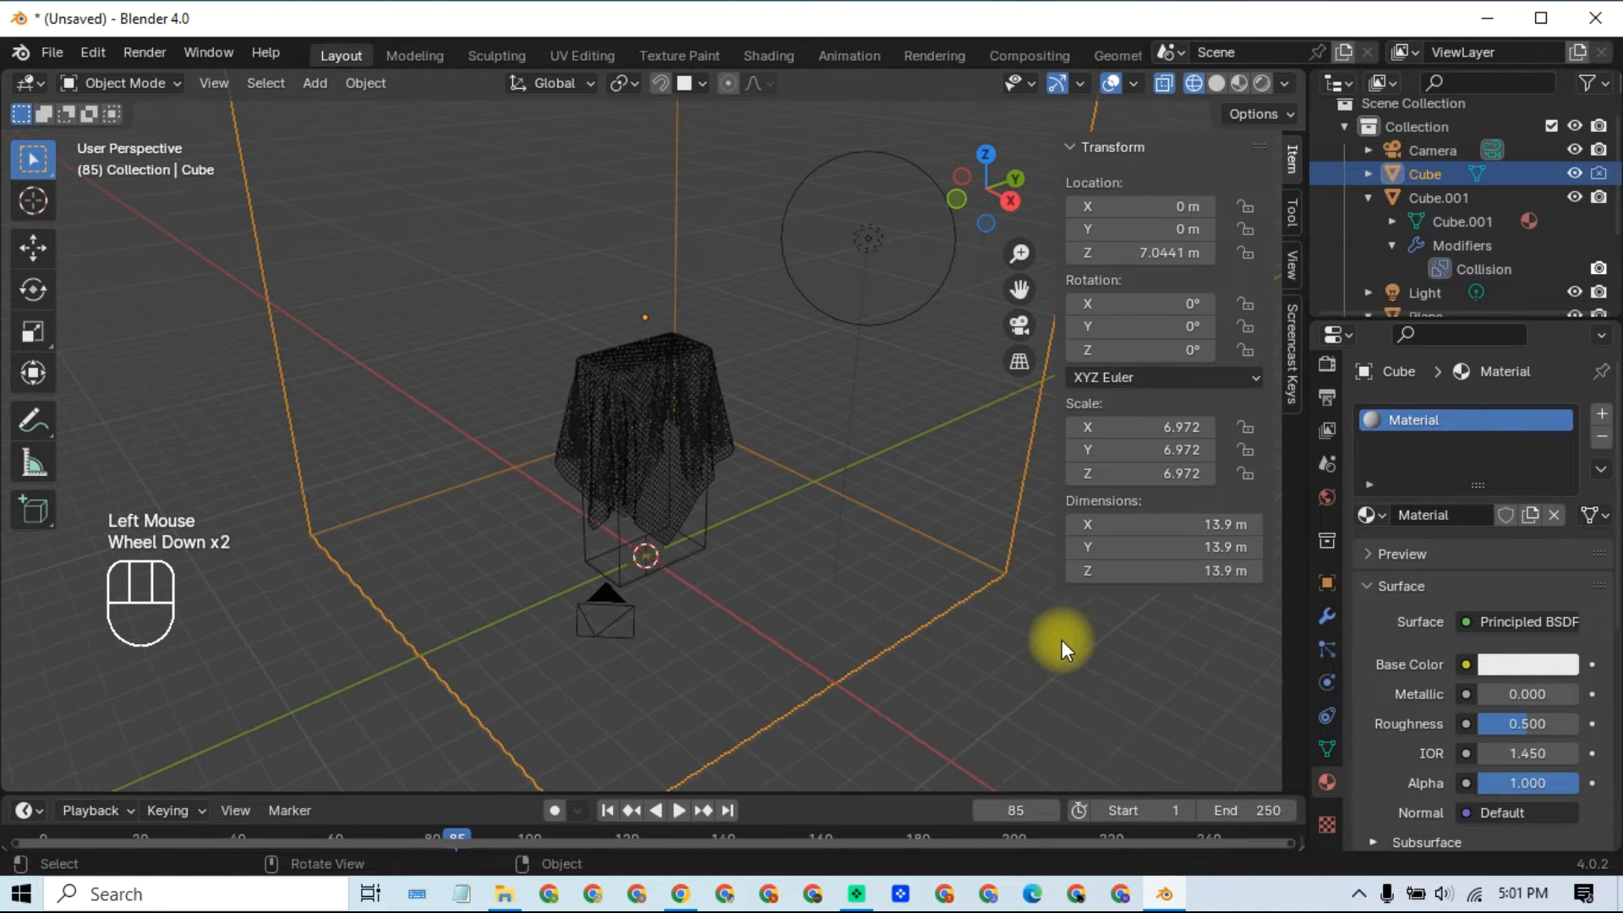
# Step: Examine the materials of the block, the cloth and the room cube by selecting each object in turn
pyautogui.click(850, 546)
pyautogui.click(708, 541)
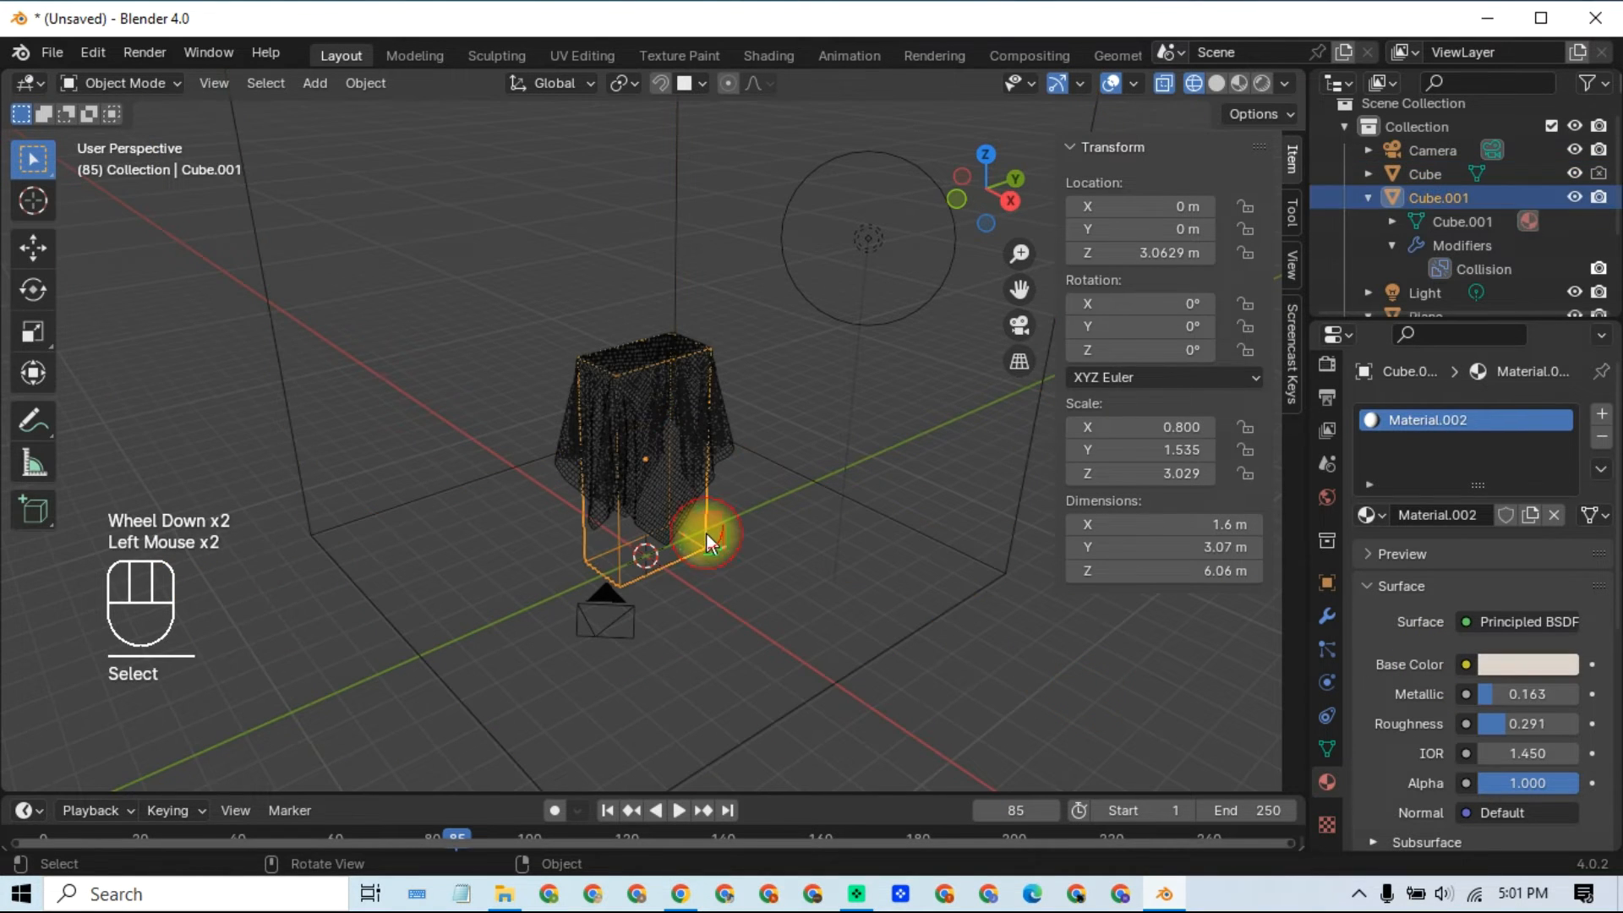
pyautogui.click(697, 409)
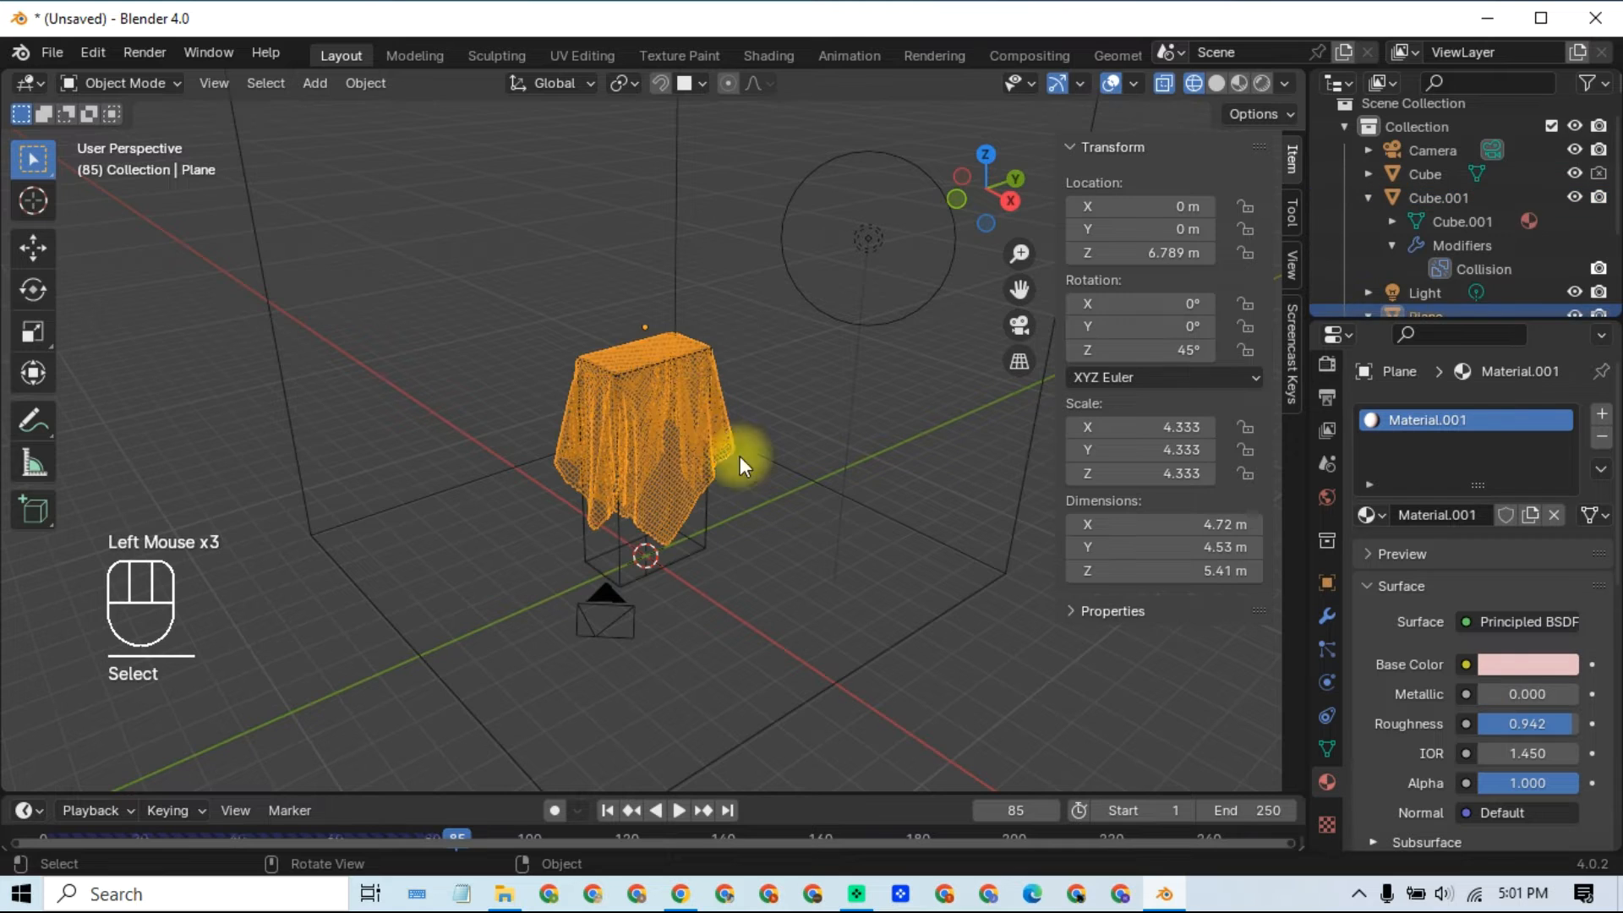
pyautogui.click(942, 610)
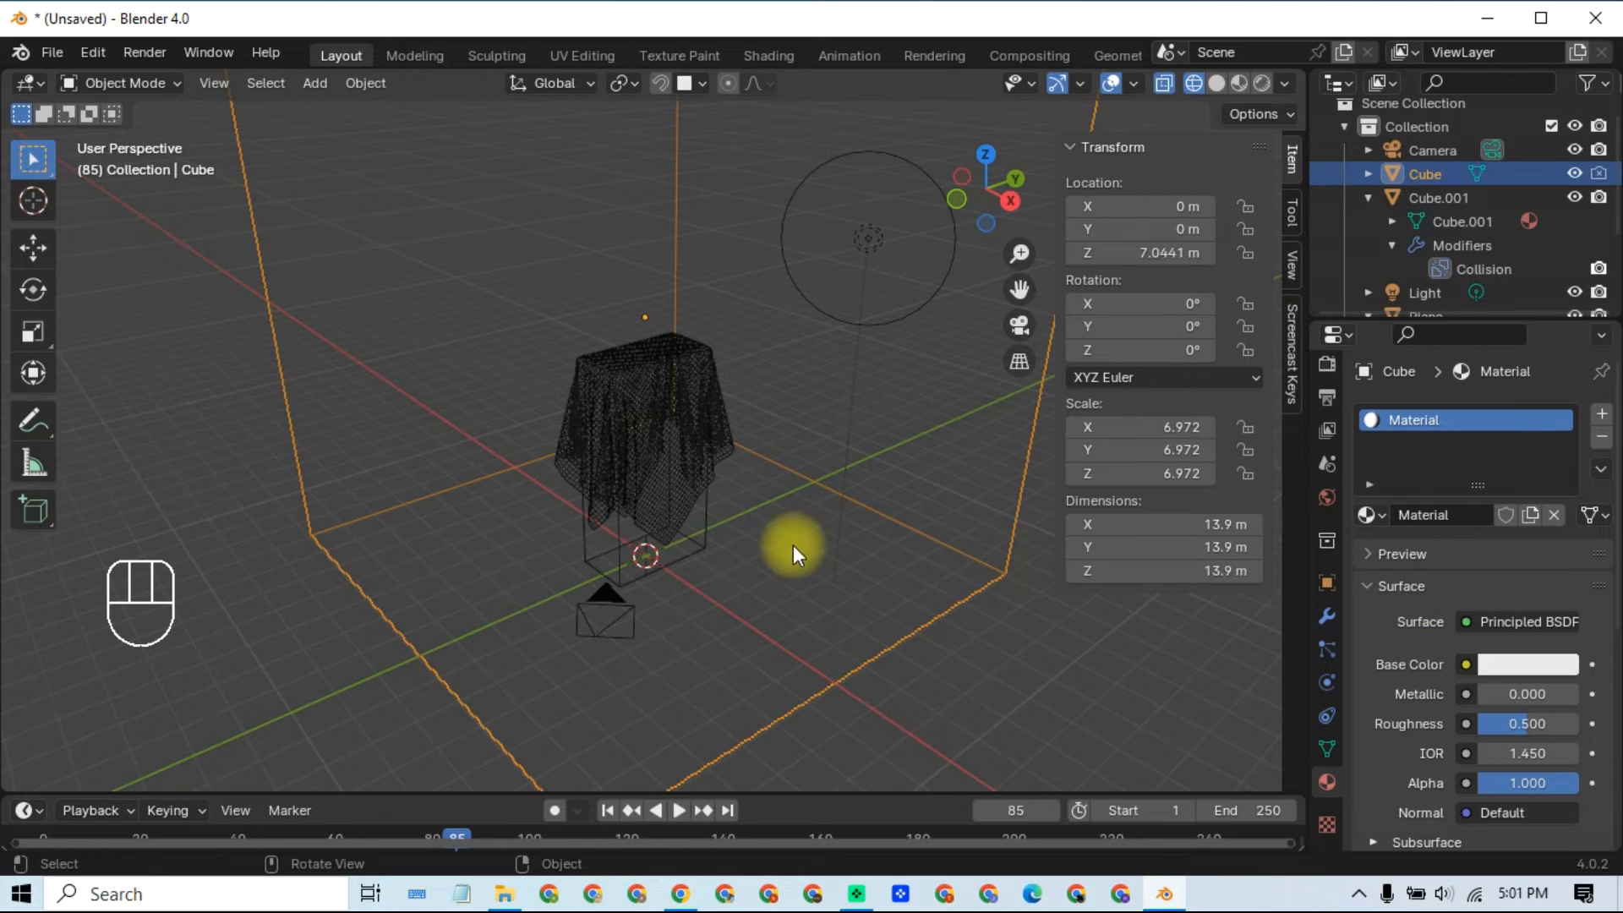
pyautogui.click(698, 547)
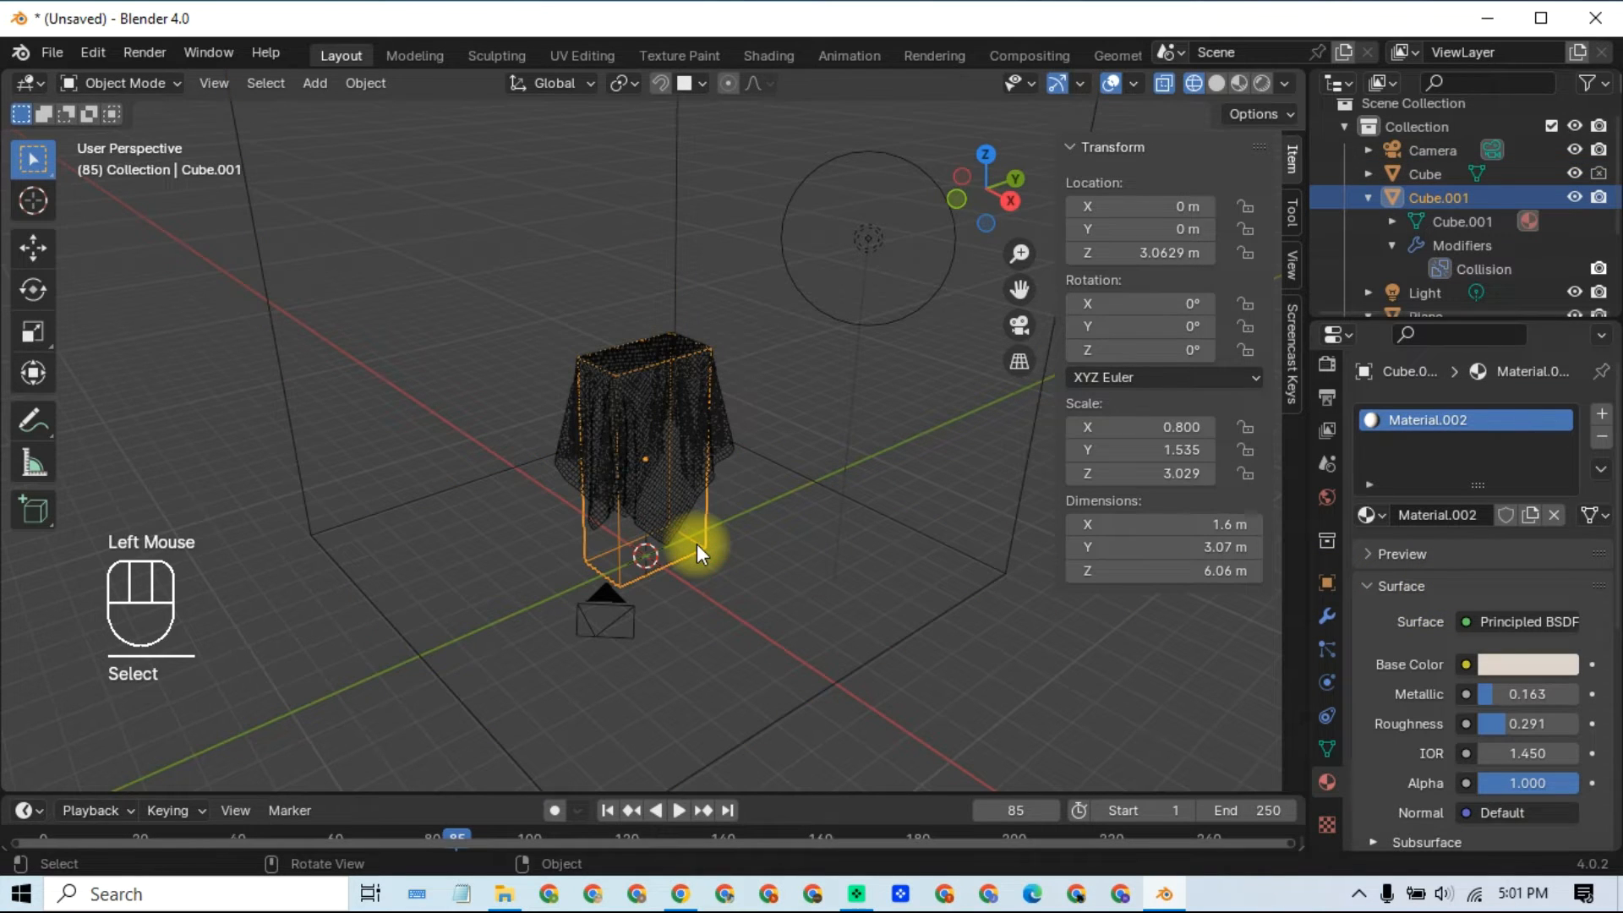
pyautogui.click(670, 489)
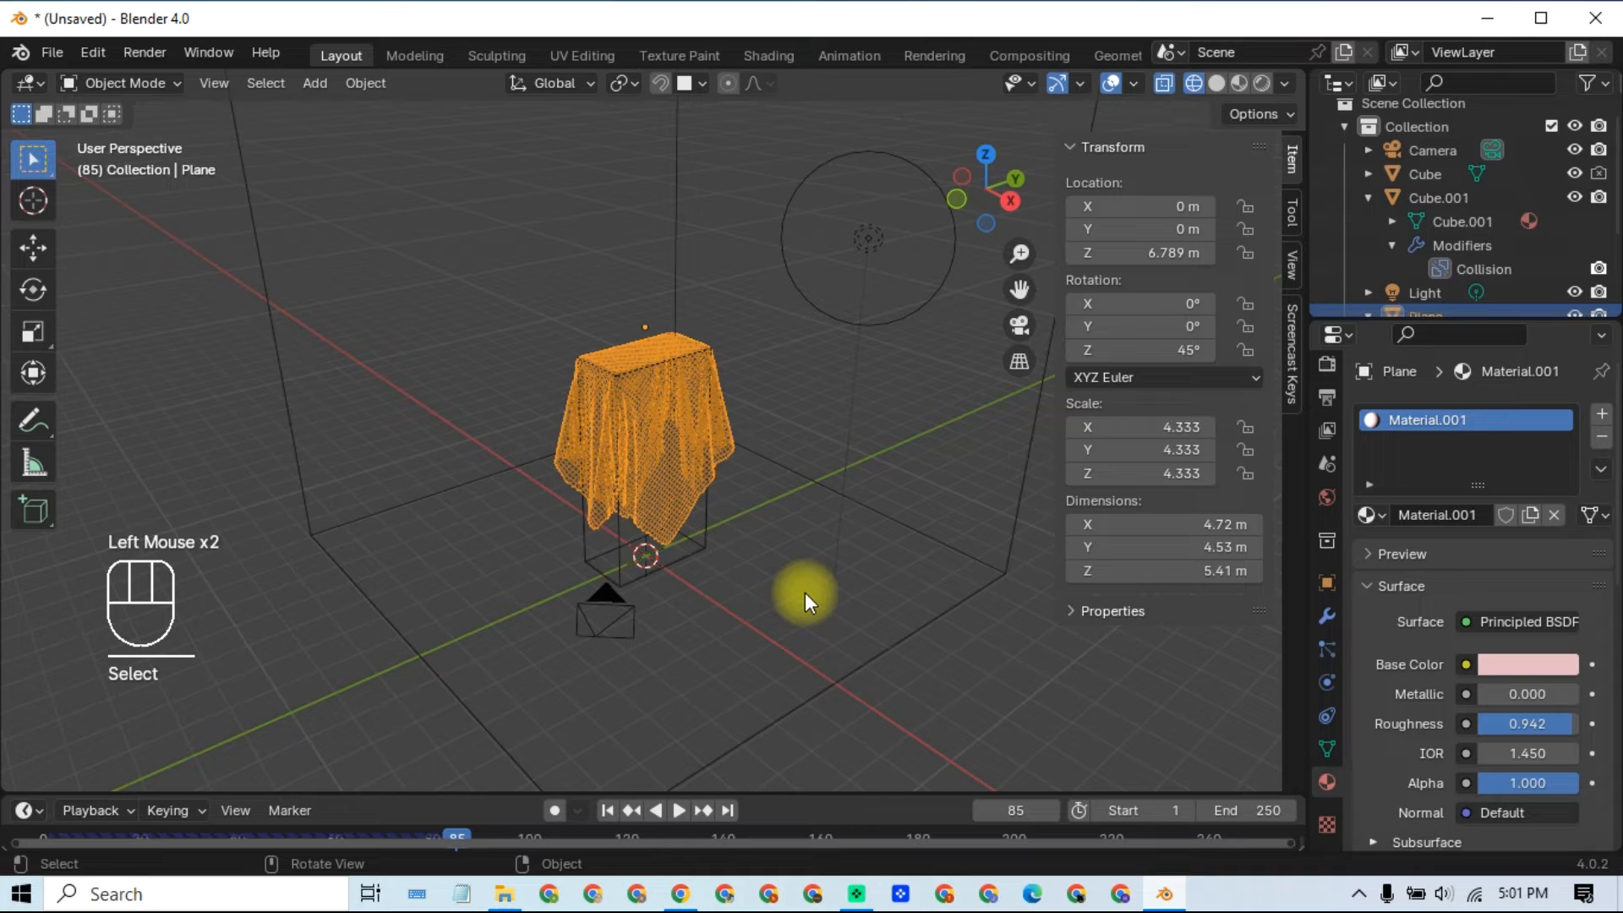
# Step: Select the room cube and slightly darken its material's base color
pyautogui.click(857, 672)
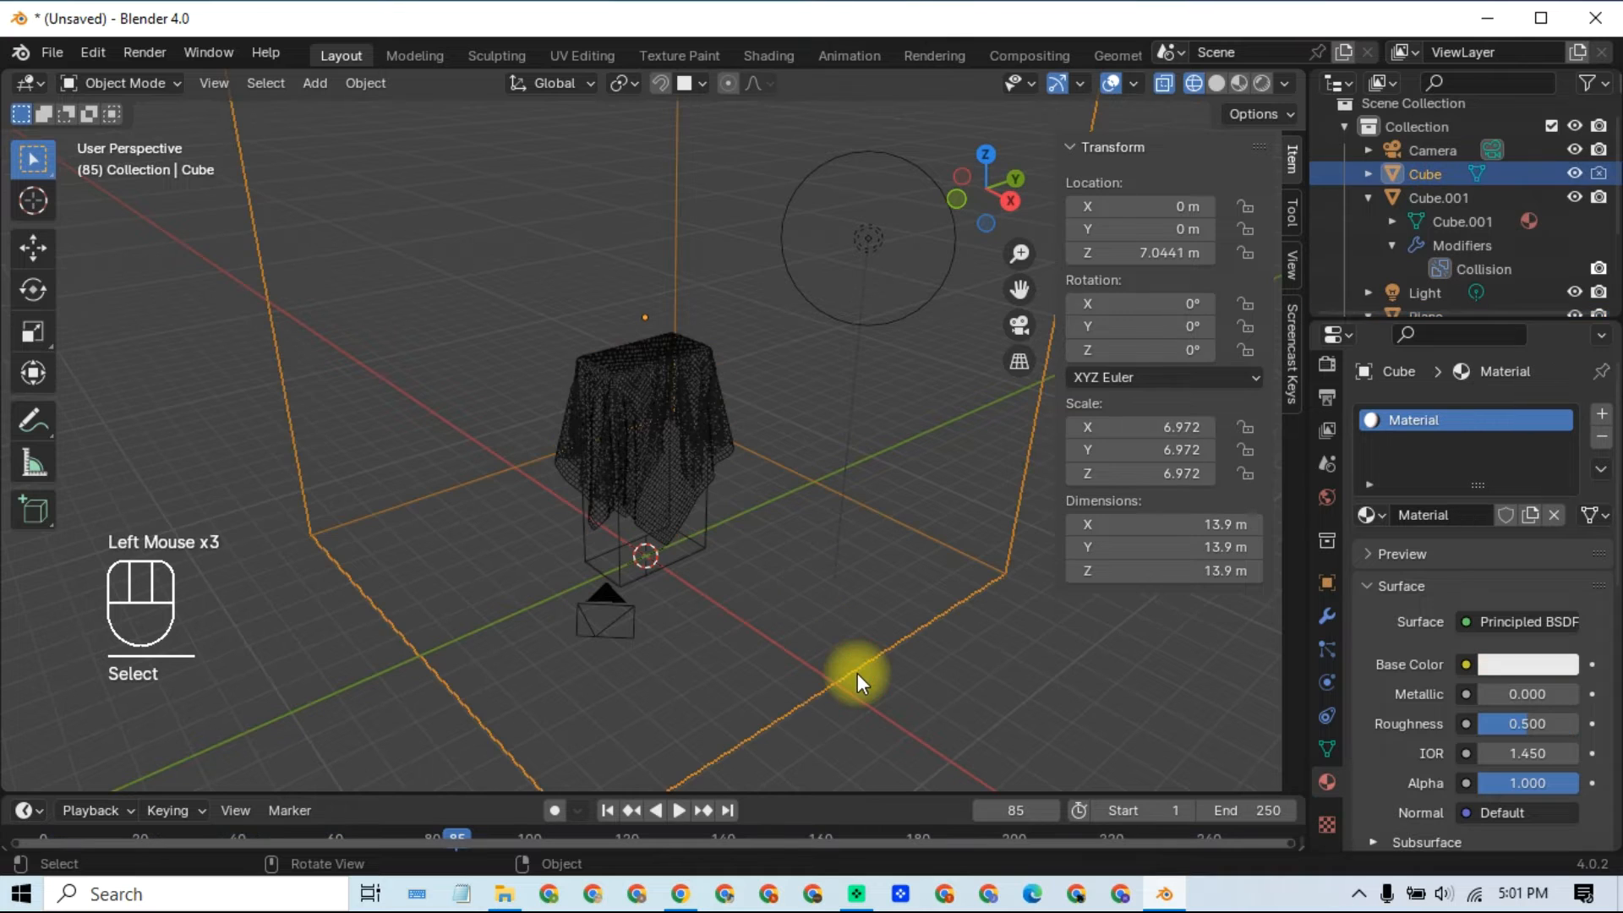
pyautogui.click(1502, 666)
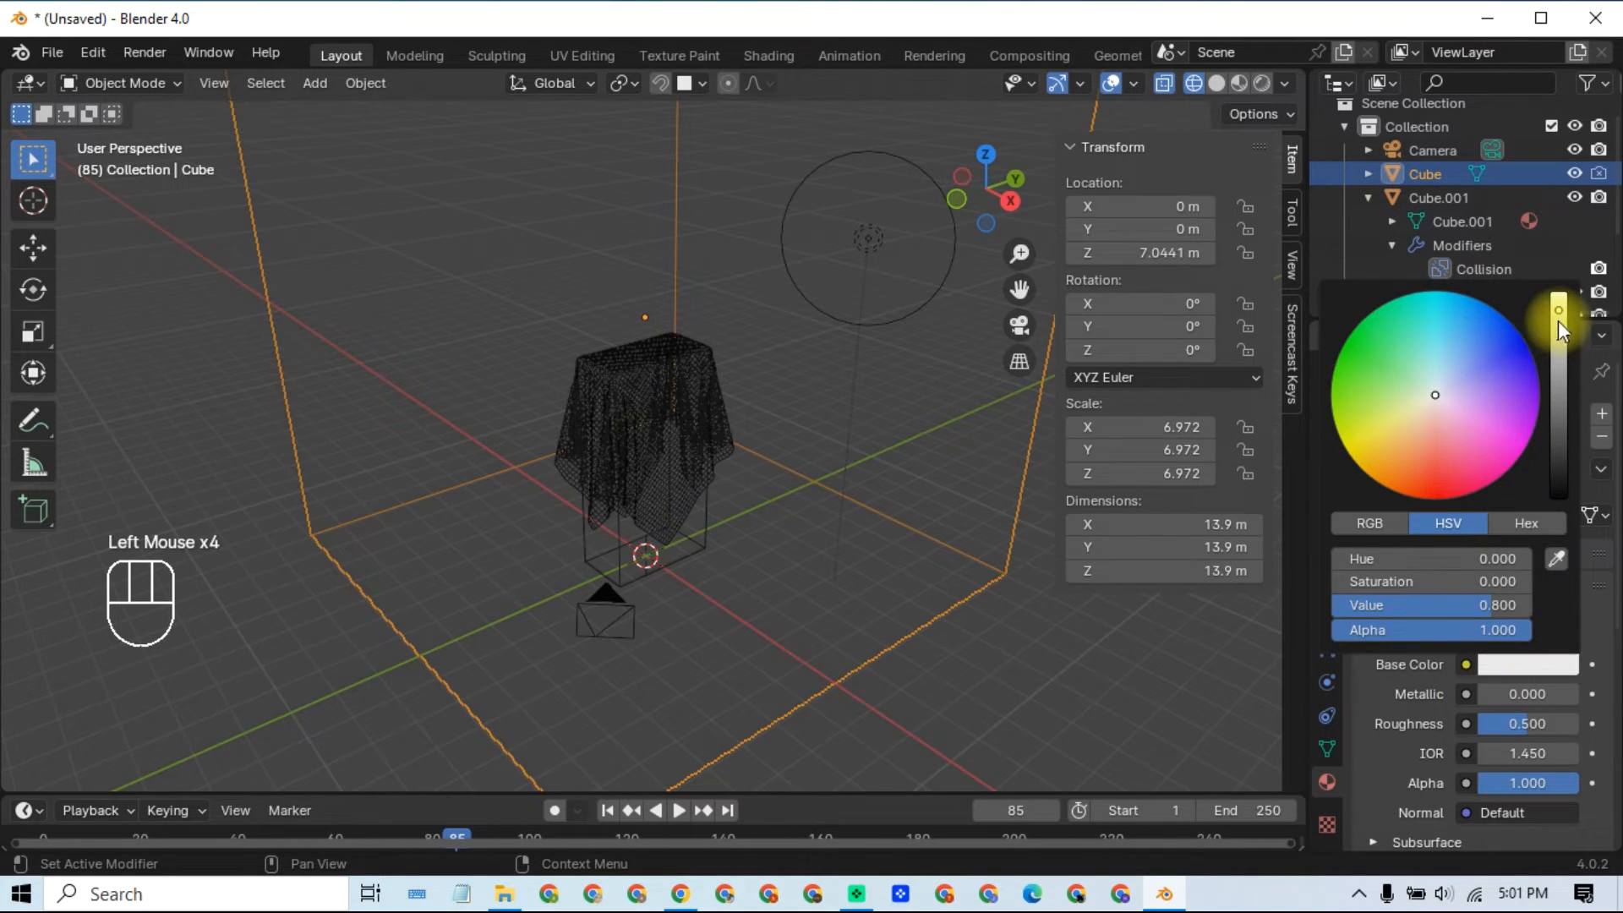
pyautogui.click(1099, 678)
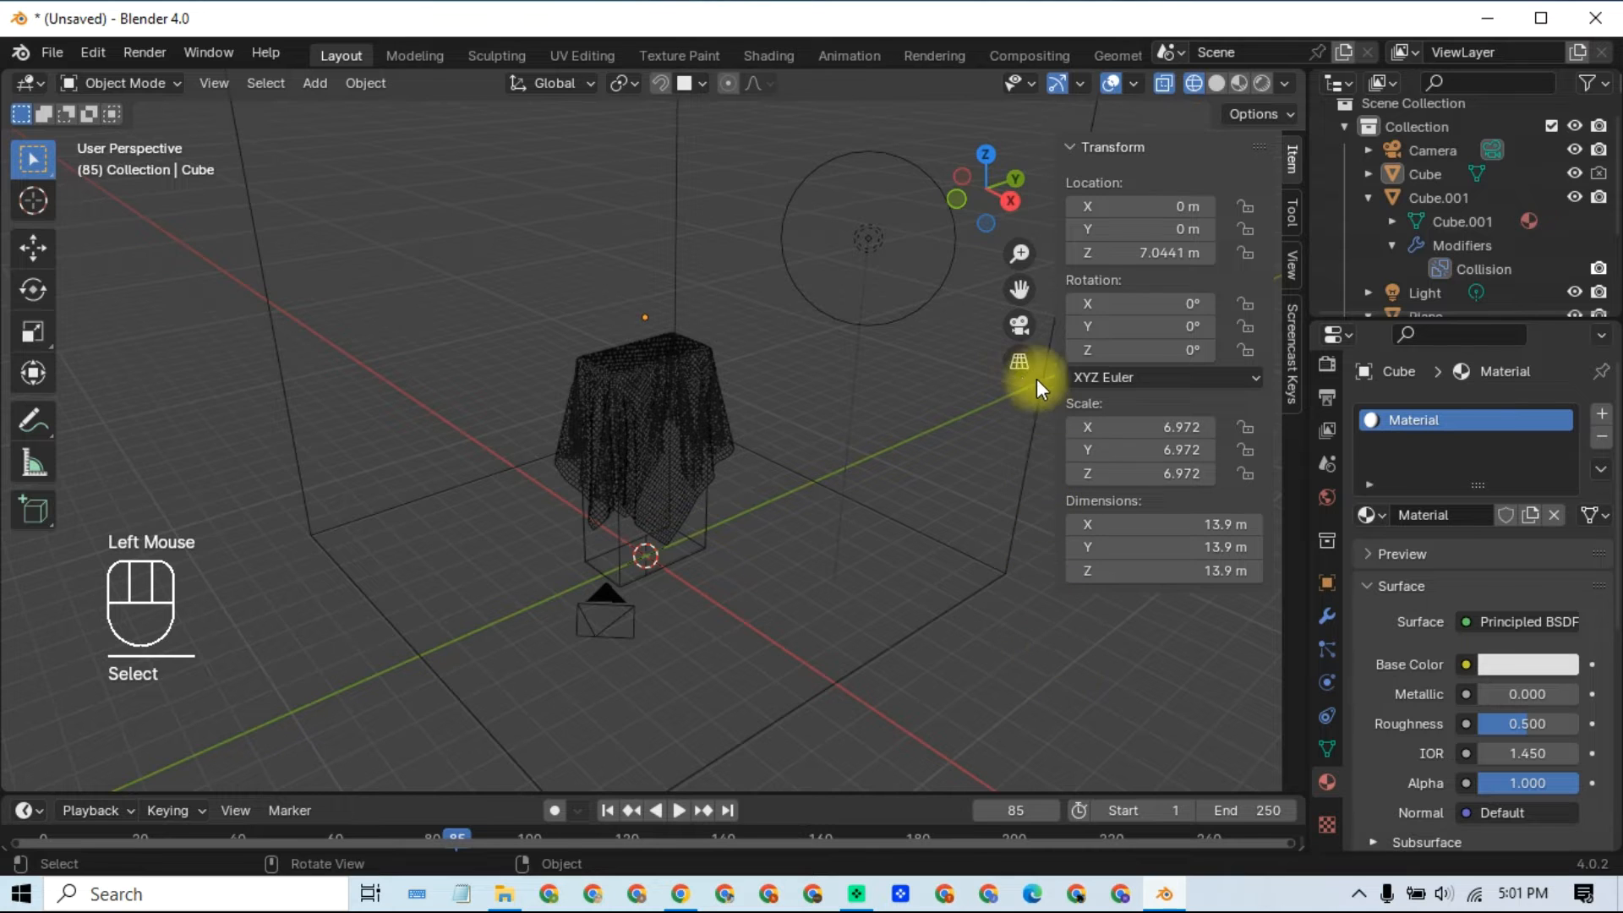
# Step: Look through the camera and reframe it so the whole draped block sits inside the camera frame
pyautogui.moveTo(961, 394); pyautogui.dragTo(1020, 328, button='middle')
pyautogui.click(1020, 327)
pyautogui.click(896, 396)
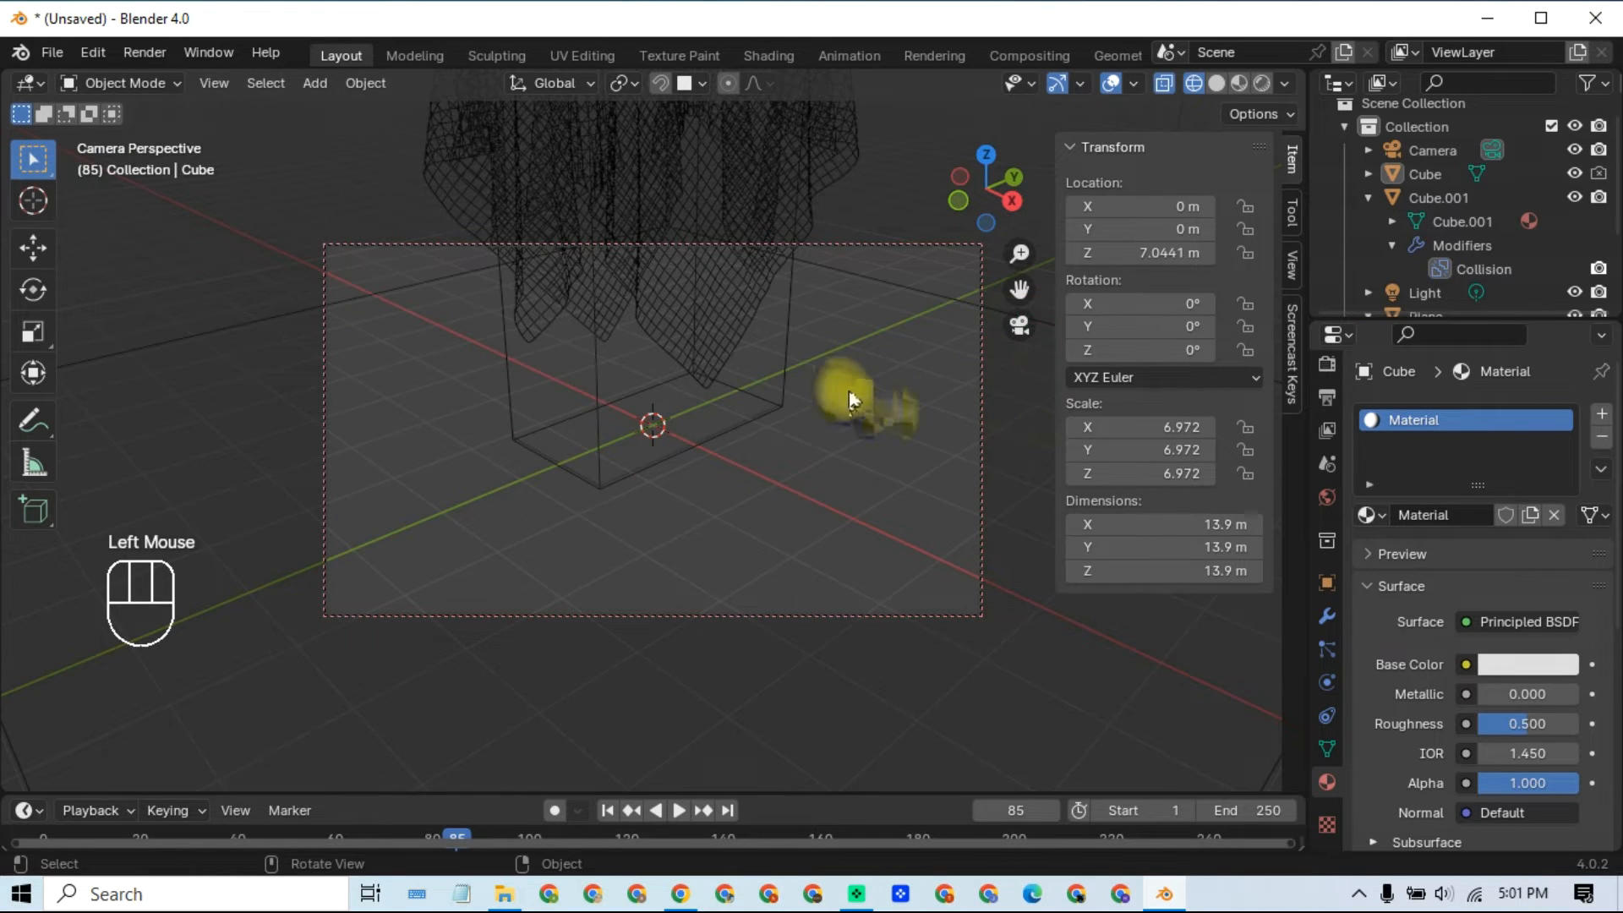
pyautogui.moveTo(825, 378)
pyautogui.keyDown('shift'); pyautogui.mouseDown(button='middle')
pyautogui.moveTo(813, 516)
pyautogui.moveTo(802, 414)
pyautogui.moveTo(810, 384)
pyautogui.moveTo(813, 439)
pyautogui.moveTo(819, 355)
pyautogui.moveTo(819, 398)
pyautogui.mouseUp(button='middle'); pyautogui.keyUp('shift')
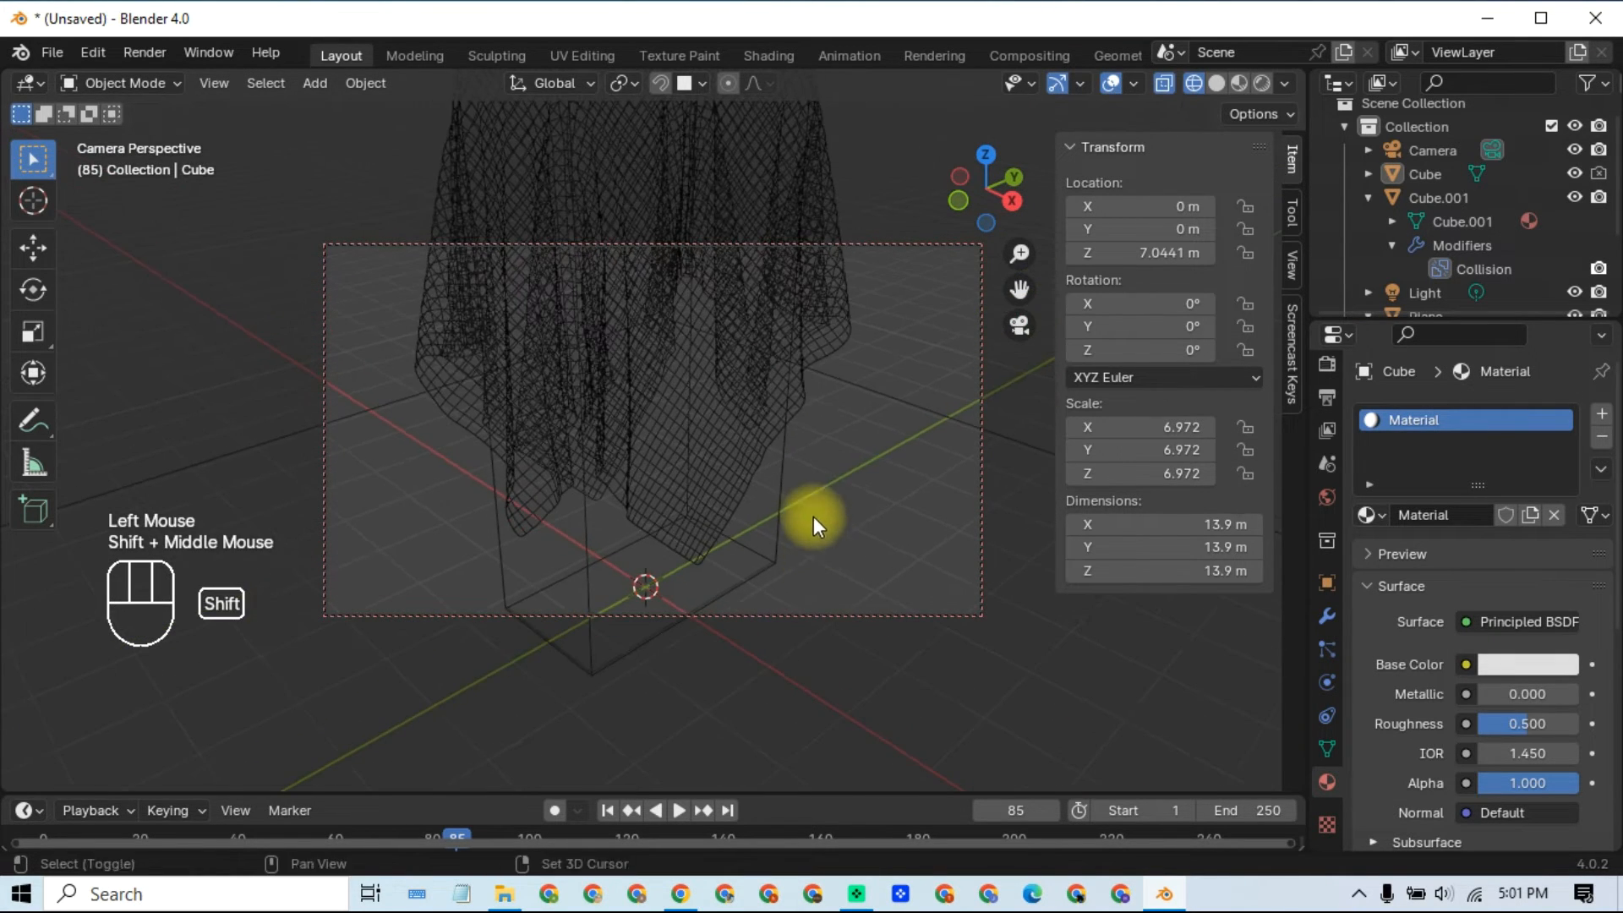
pyautogui.scroll(-2, 811, 494)
pyautogui.keyDown('shift'); pyautogui.scroll(-1, 803, 465); pyautogui.keyUp('shift')
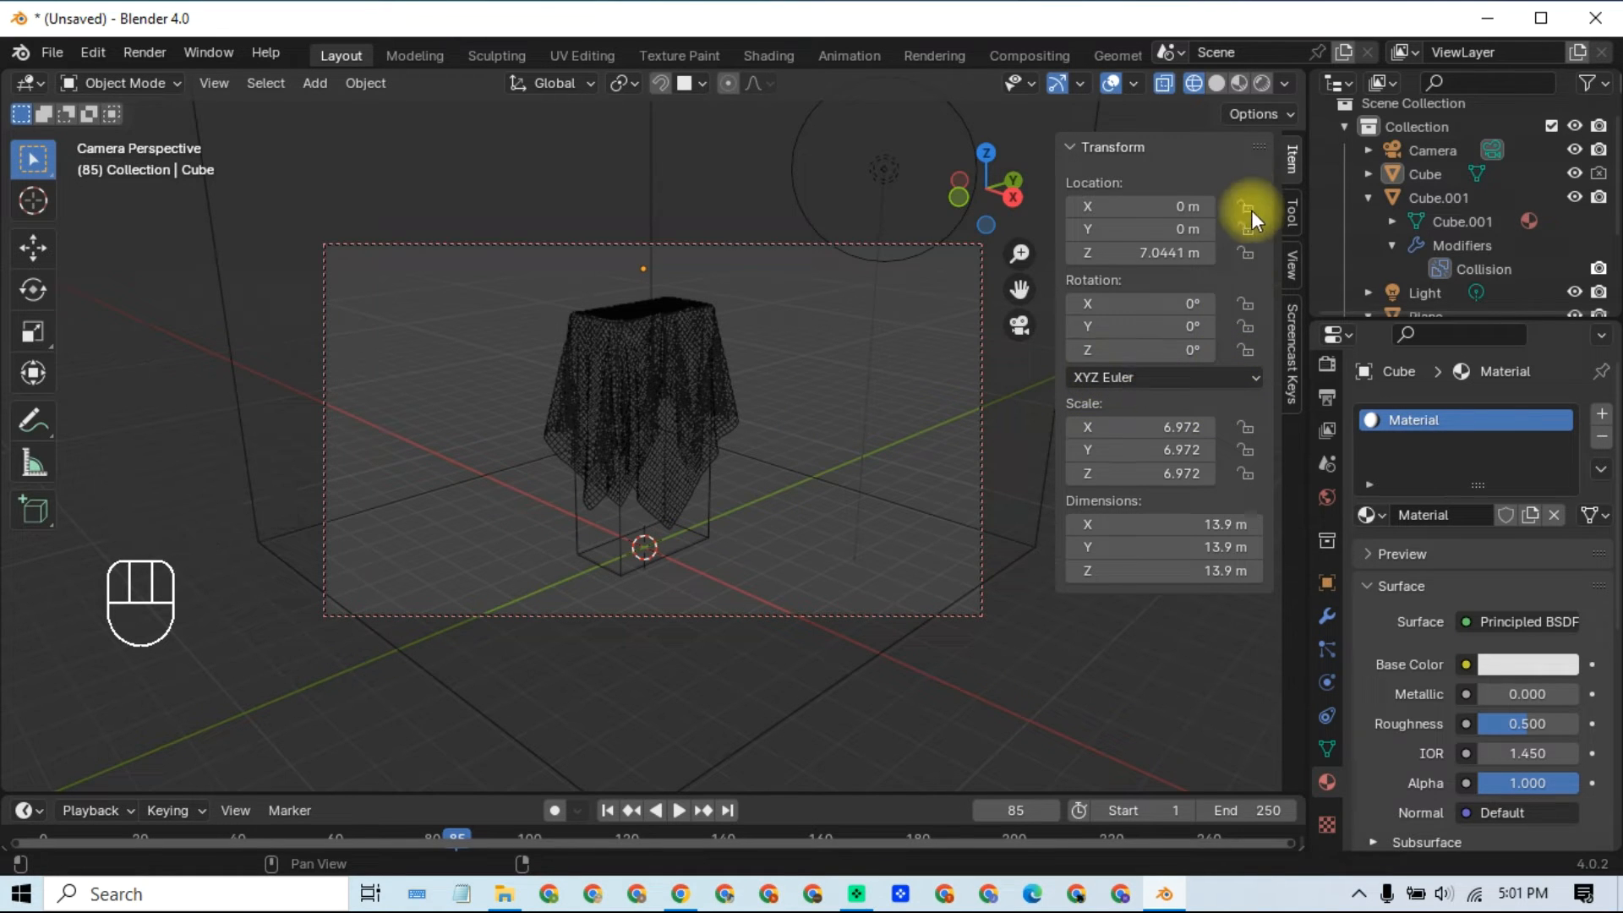
# Step: Preview the camera view in rendered shading and select the room cube
pyautogui.click(1257, 83)
pyautogui.click(809, 501)
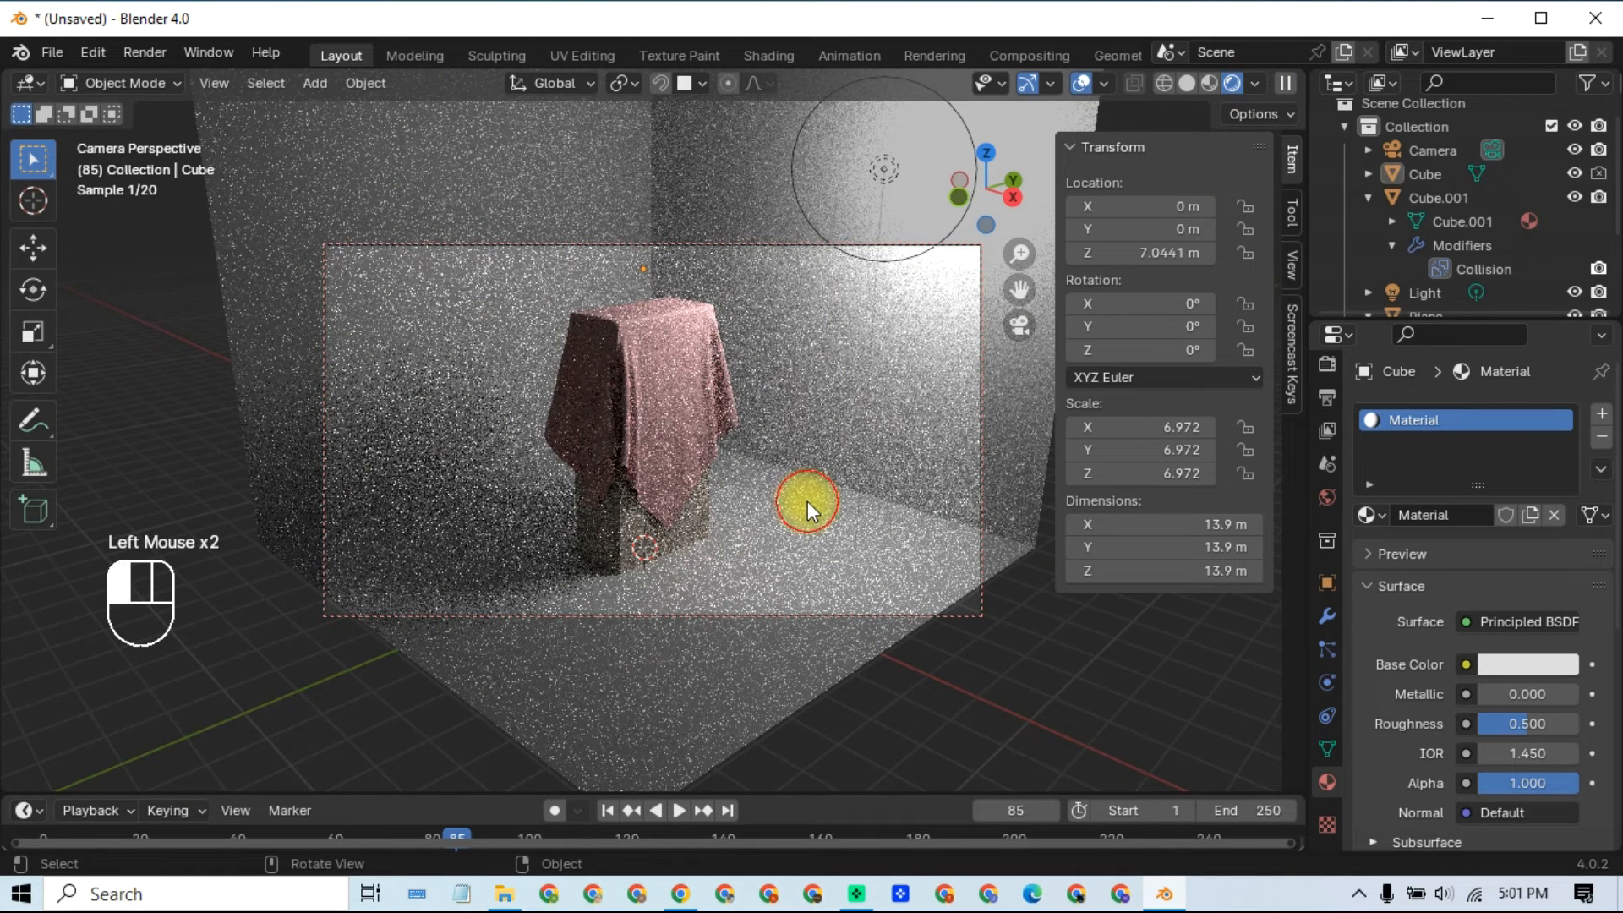
pyautogui.click(697, 430)
pyautogui.click(752, 580)
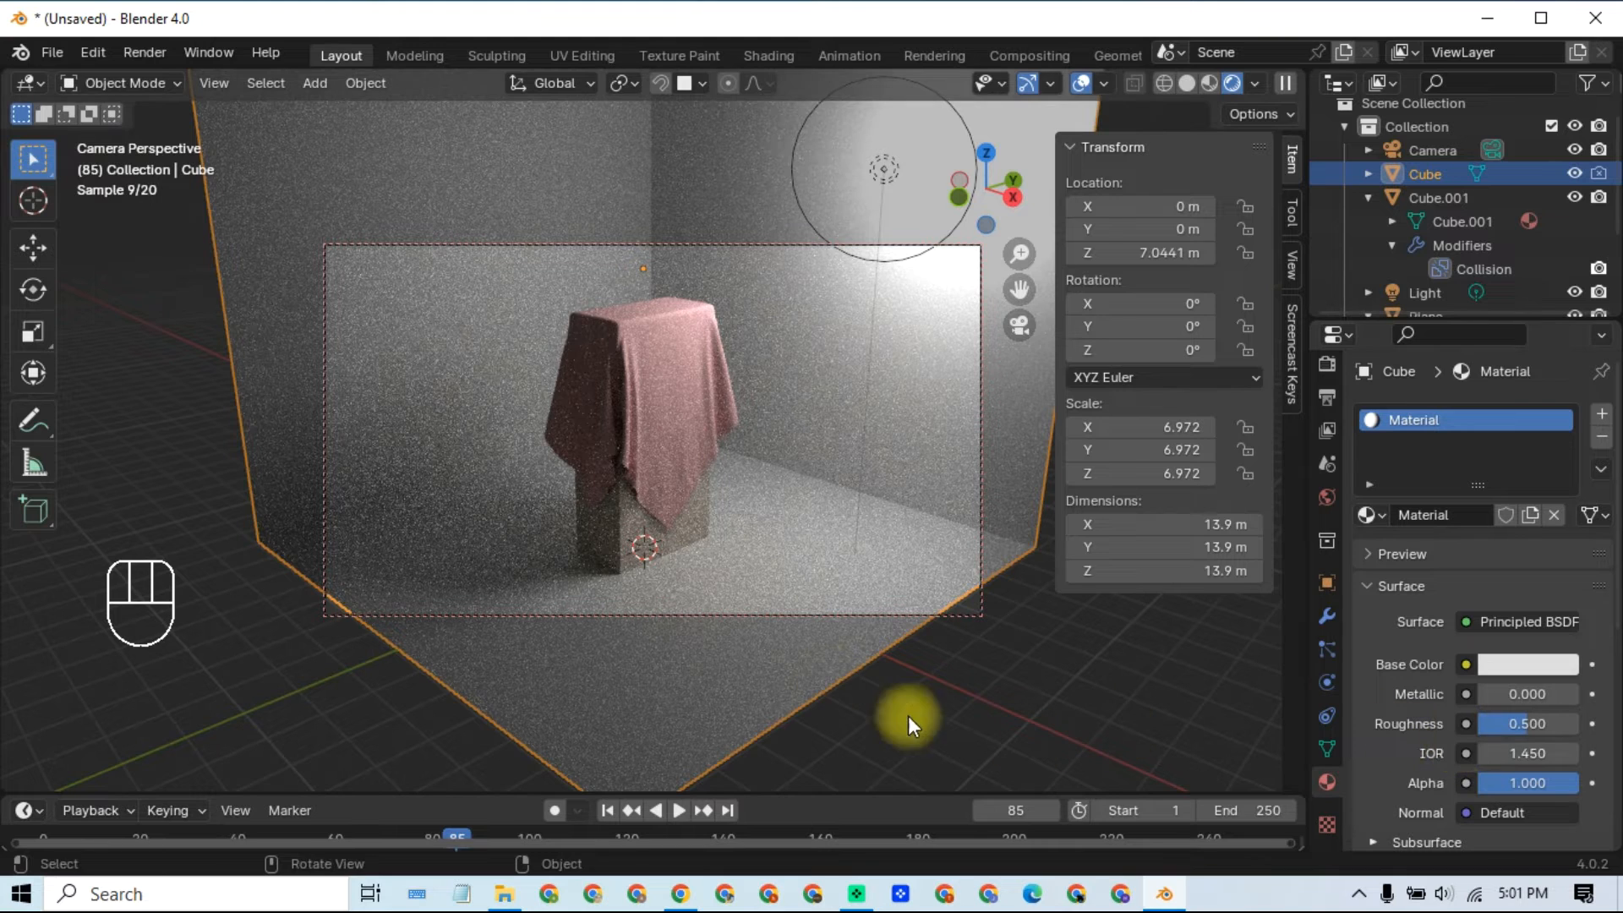
pyautogui.click(830, 662)
pyautogui.click(830, 662)
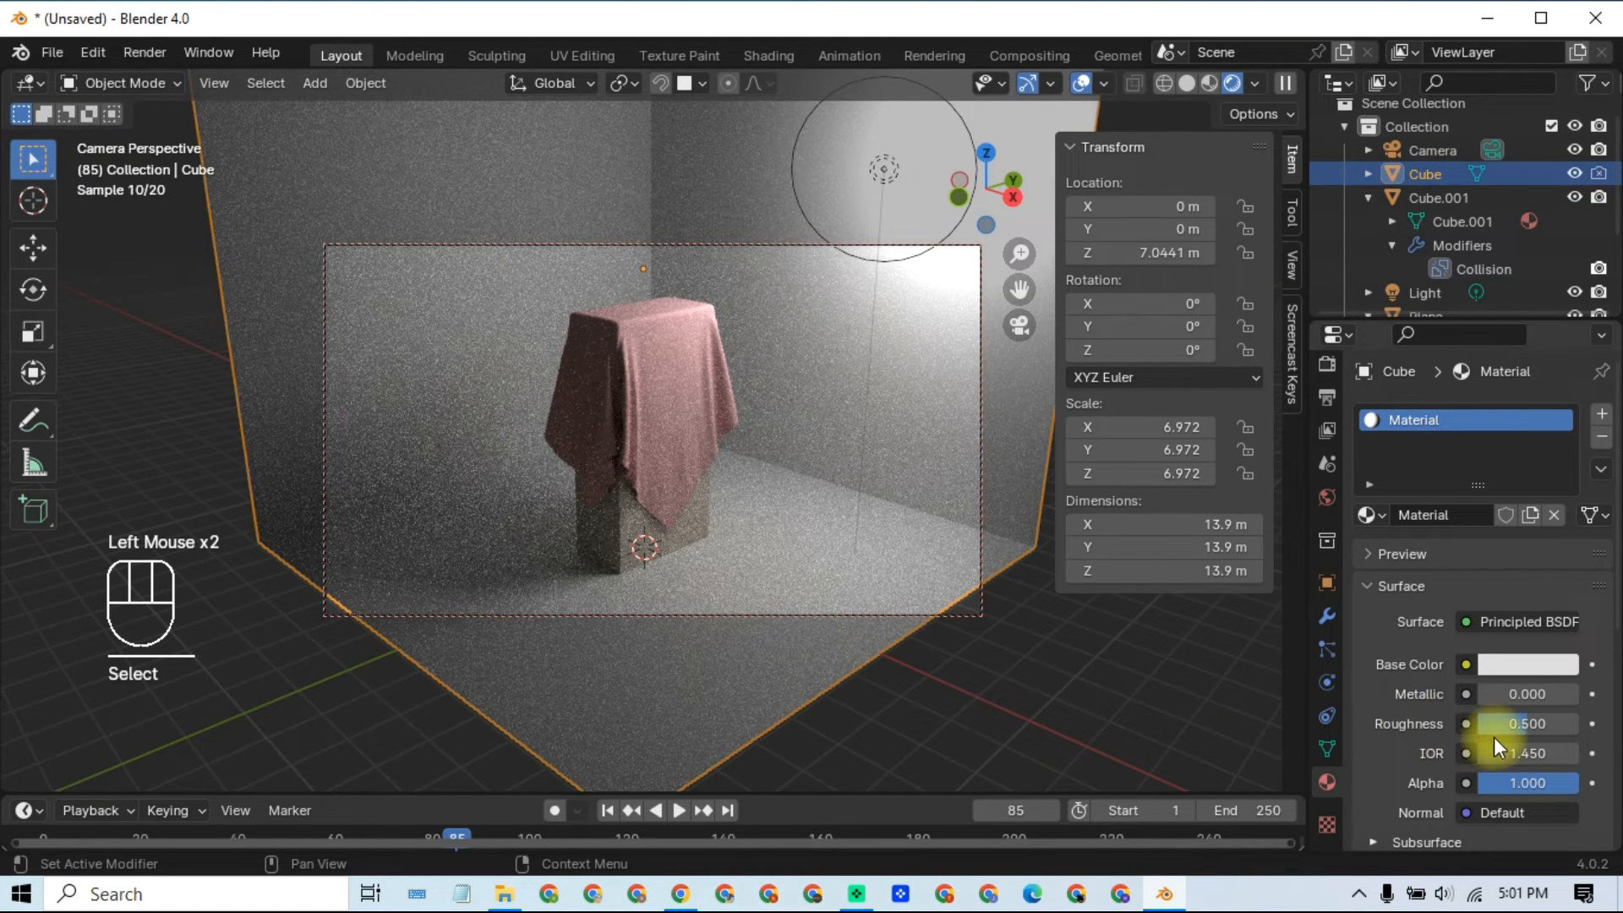
# Step: Set the room cube material's roughness to 0.895 and its specular IOR Level to 0 in solid shading
pyautogui.moveTo(1524, 727); pyautogui.dragTo(1588, 727)
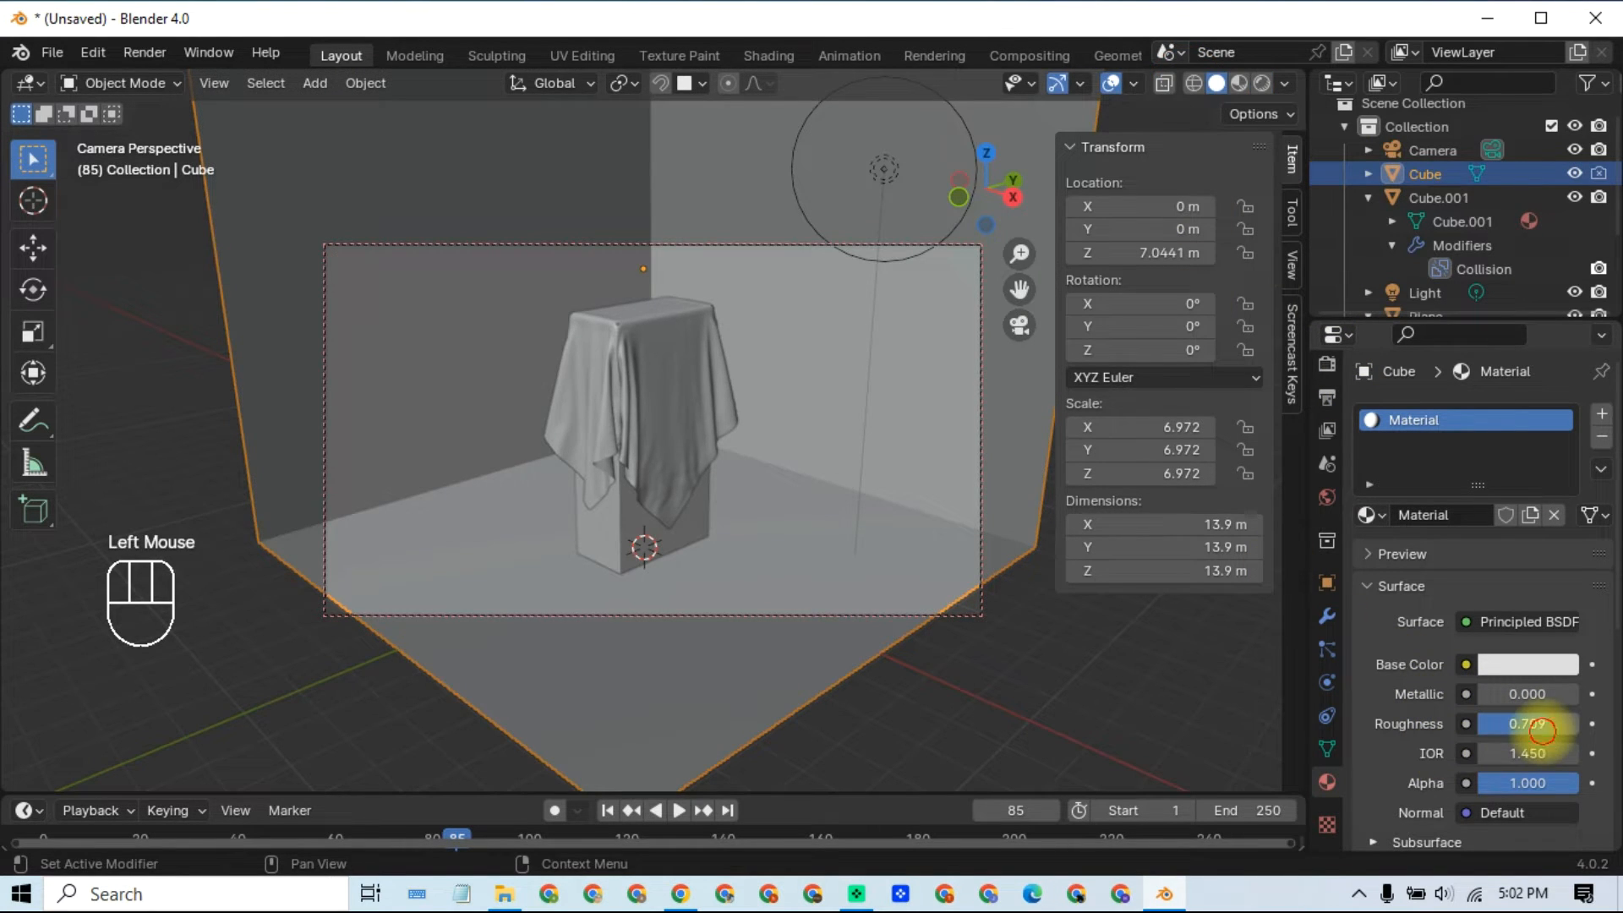
pyautogui.moveTo(1543, 727); pyautogui.dragTo(1562, 726)
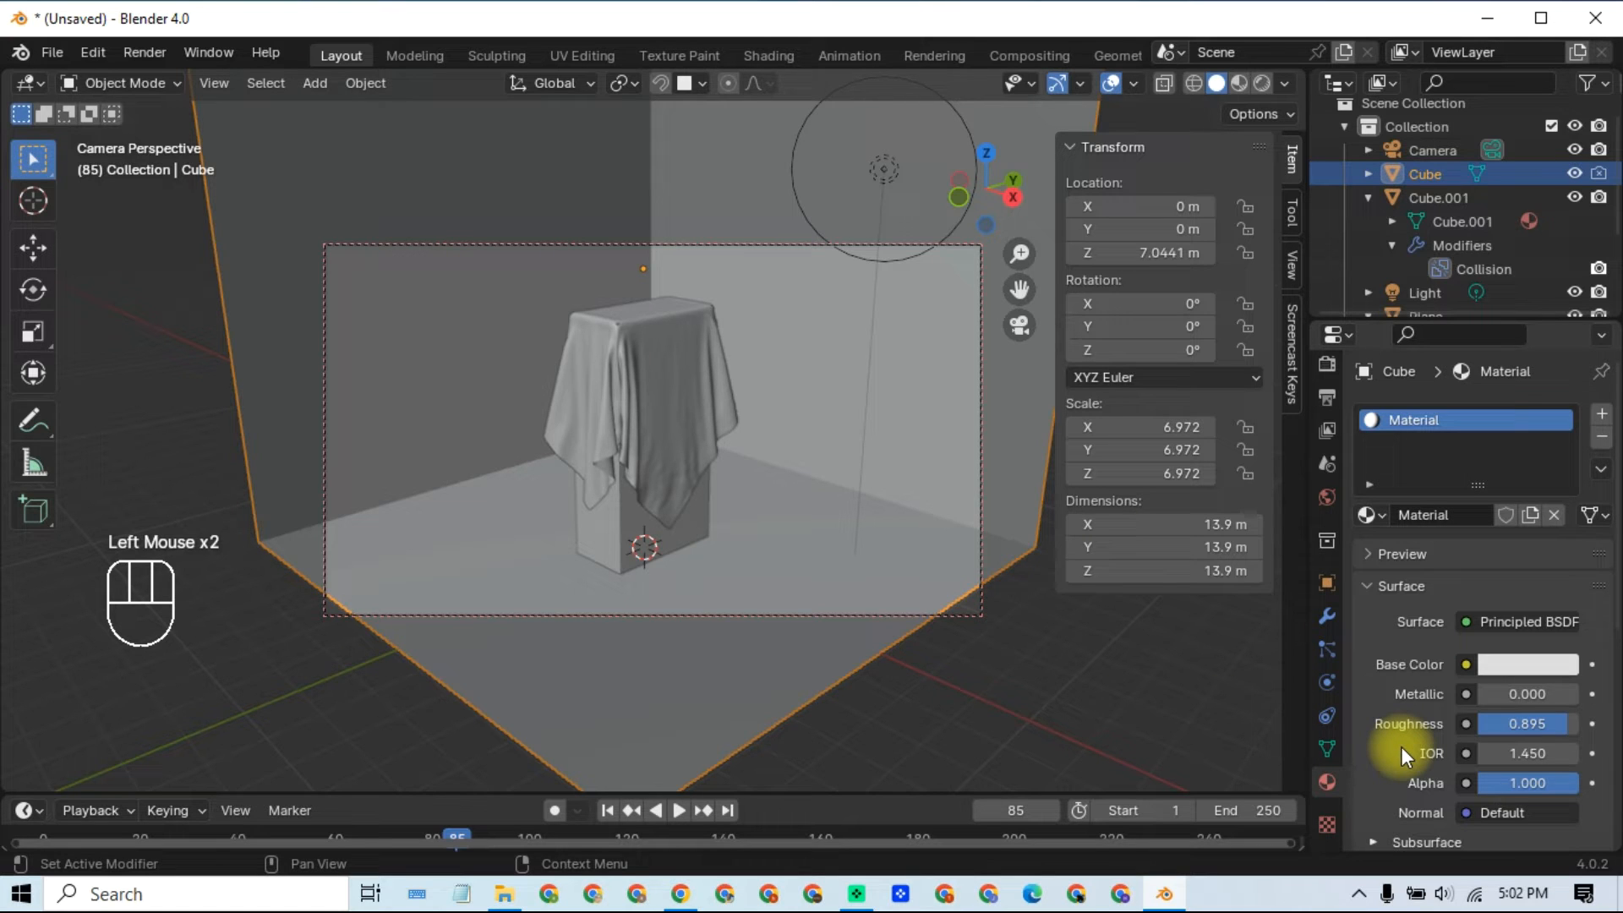
pyautogui.scroll(-4, 1402, 747)
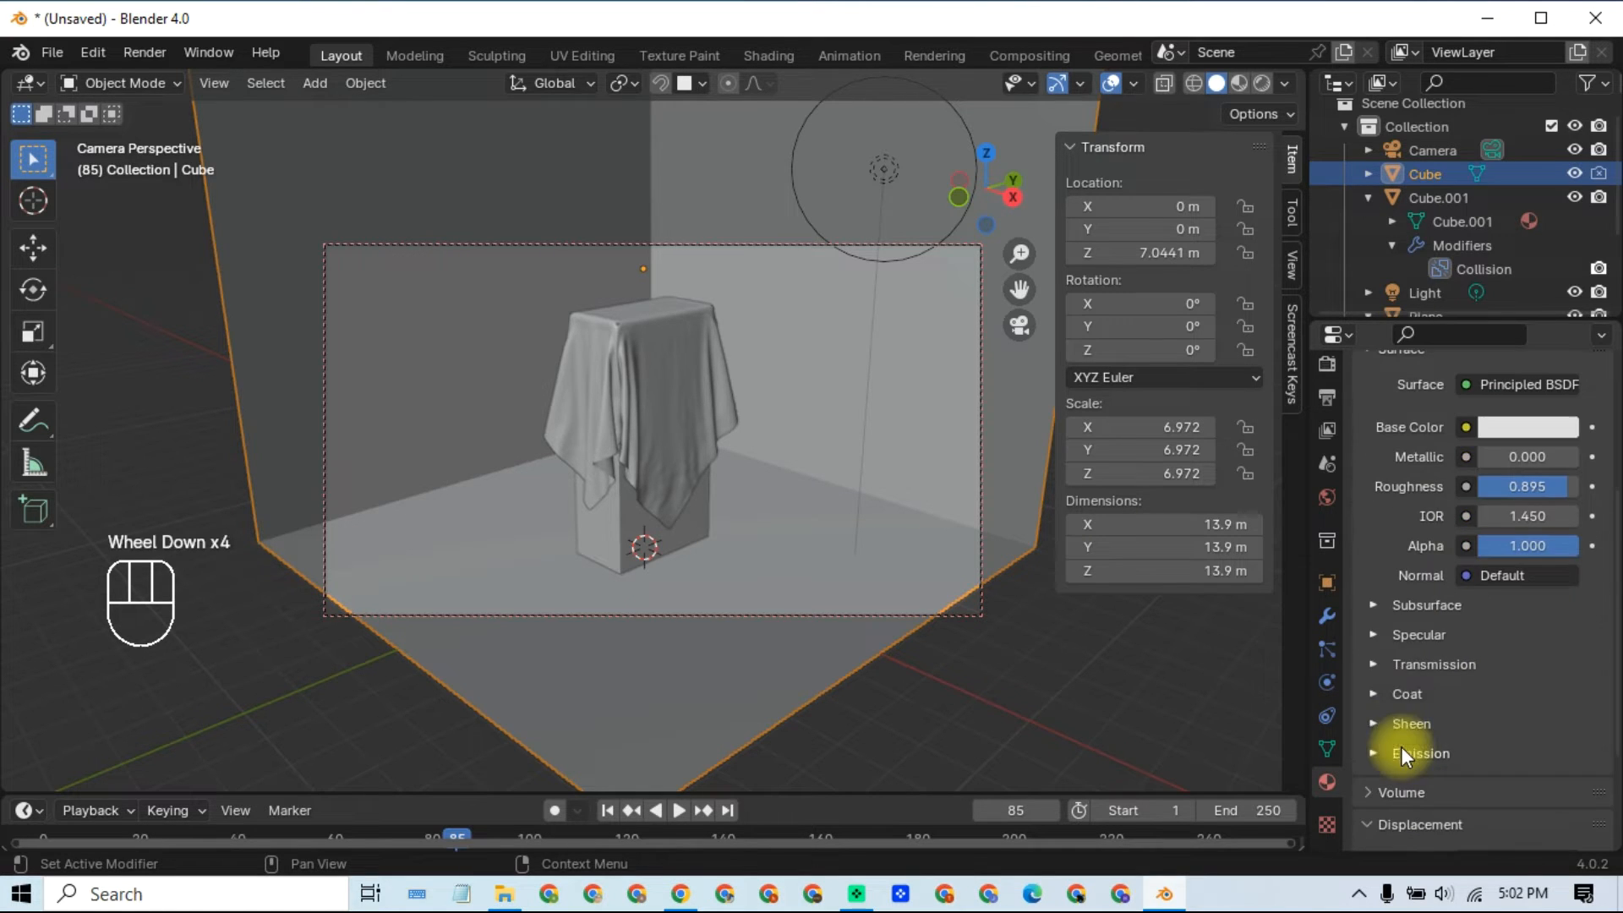
pyautogui.click(1399, 636)
pyautogui.moveTo(1513, 712); pyautogui.dragTo(229, 688)
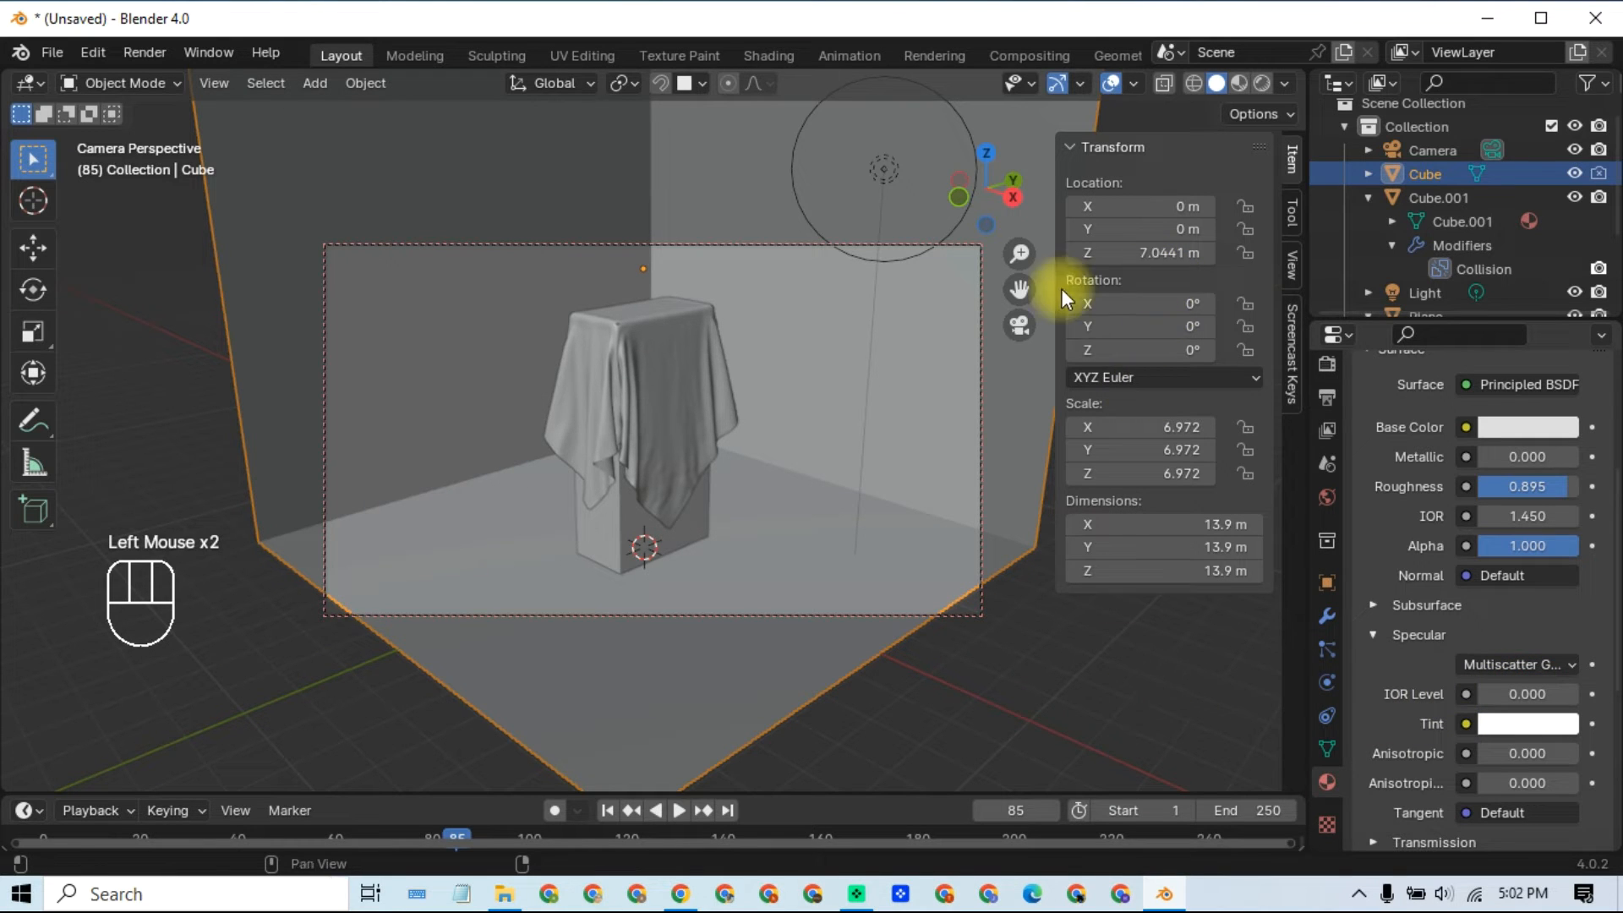
# Step: Check the room's new material in rendered shading, then return to solid shading
pyautogui.click(1259, 83)
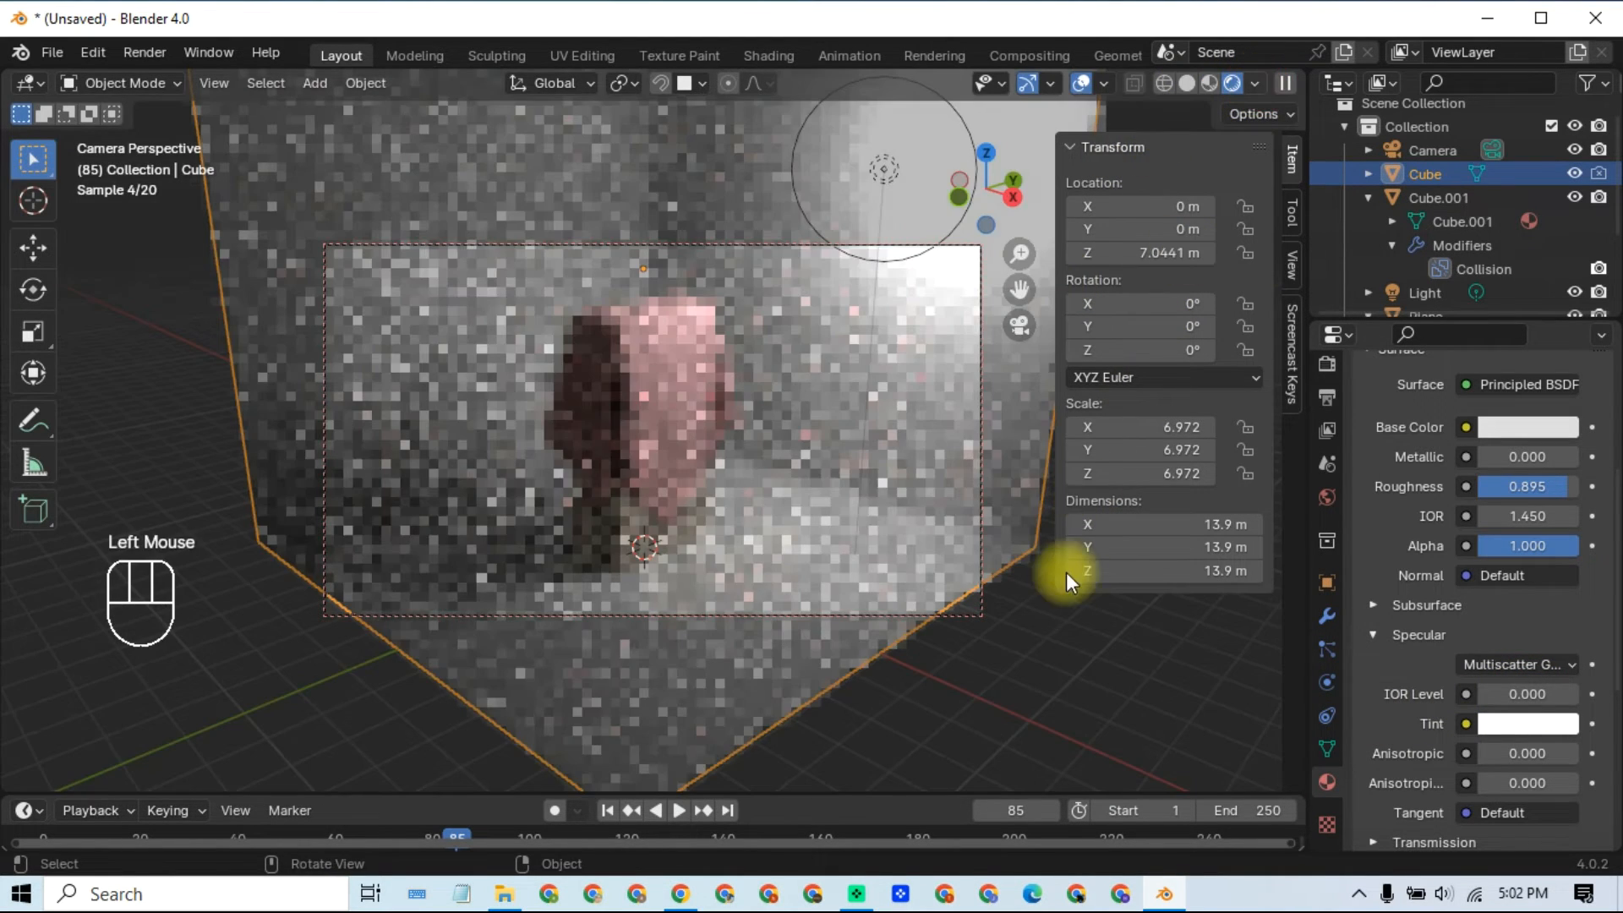
pyautogui.click(1064, 644)
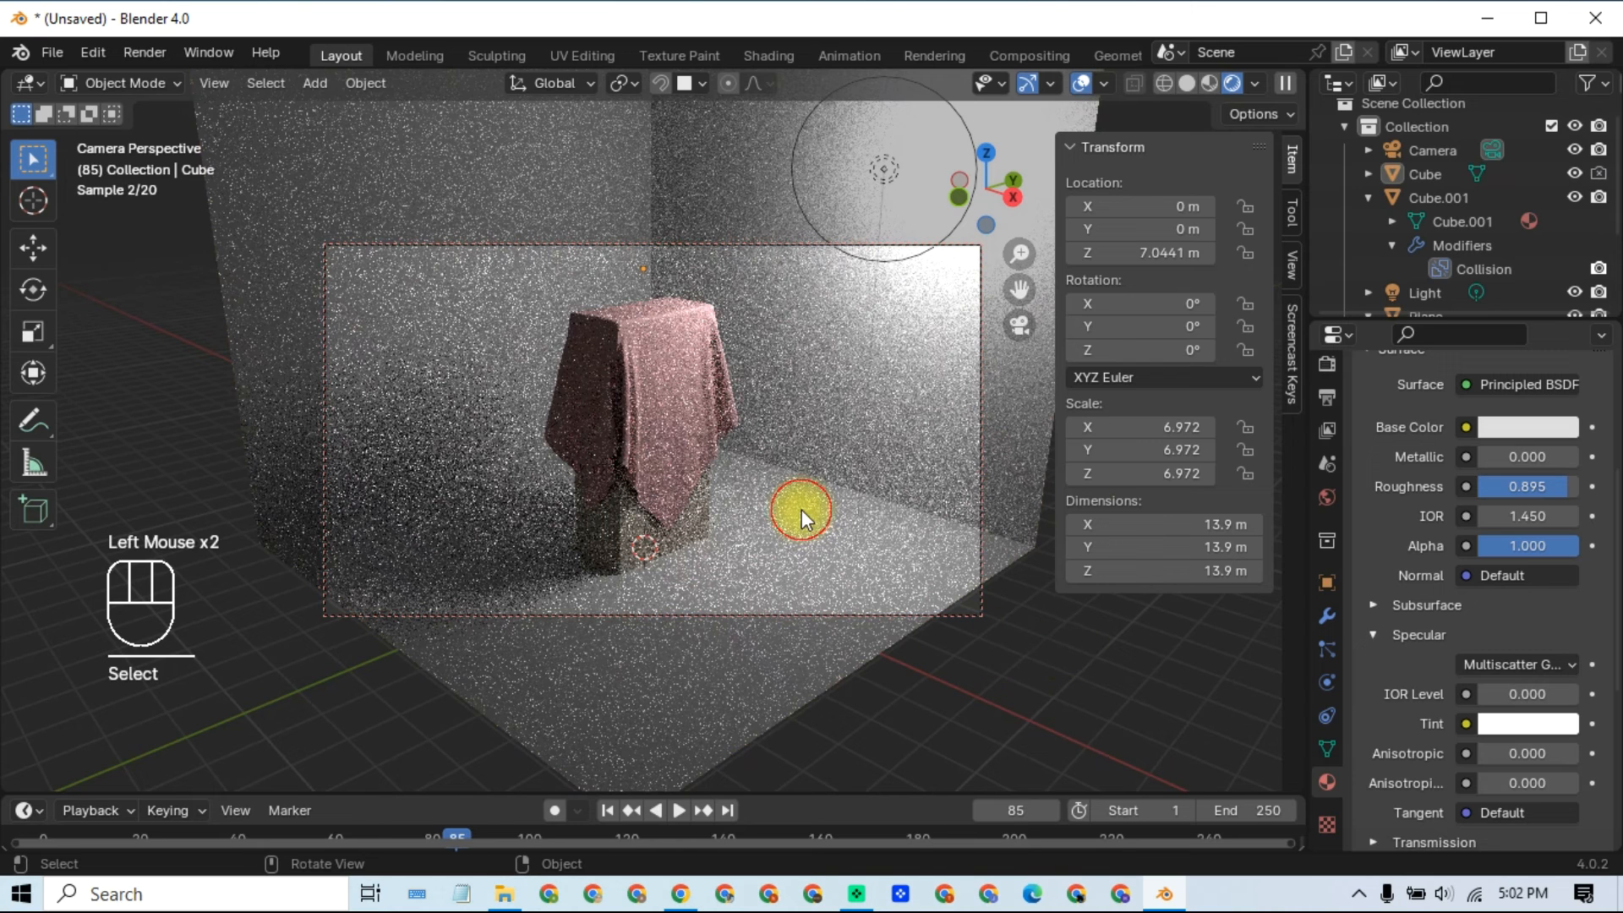
pyautogui.click(802, 509)
pyautogui.click(981, 649)
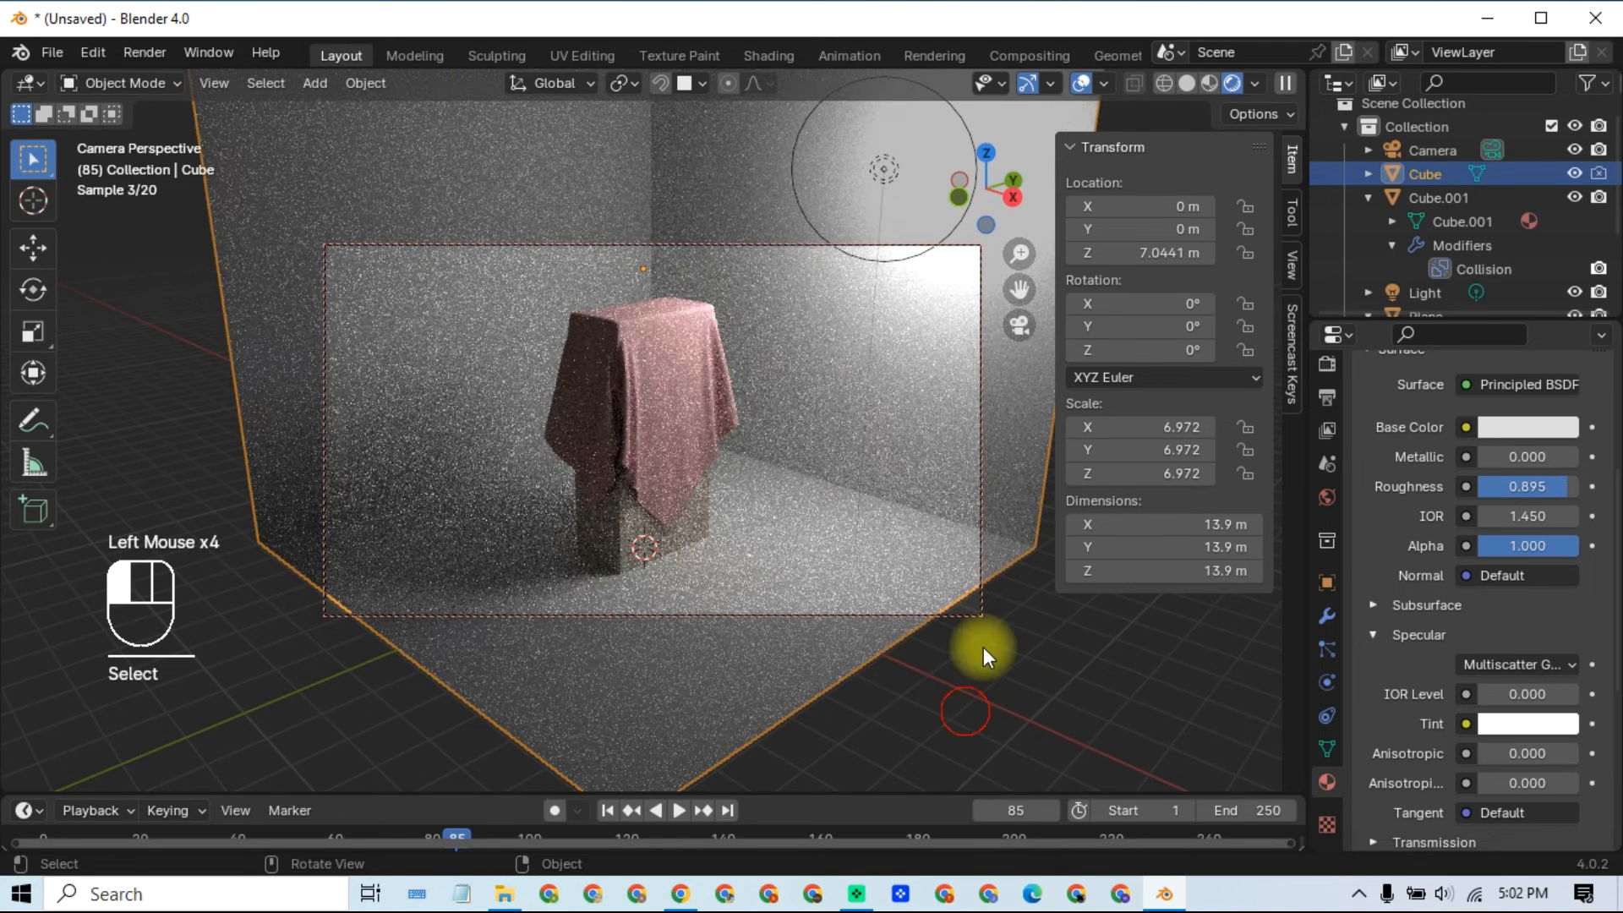
pyautogui.click(1187, 83)
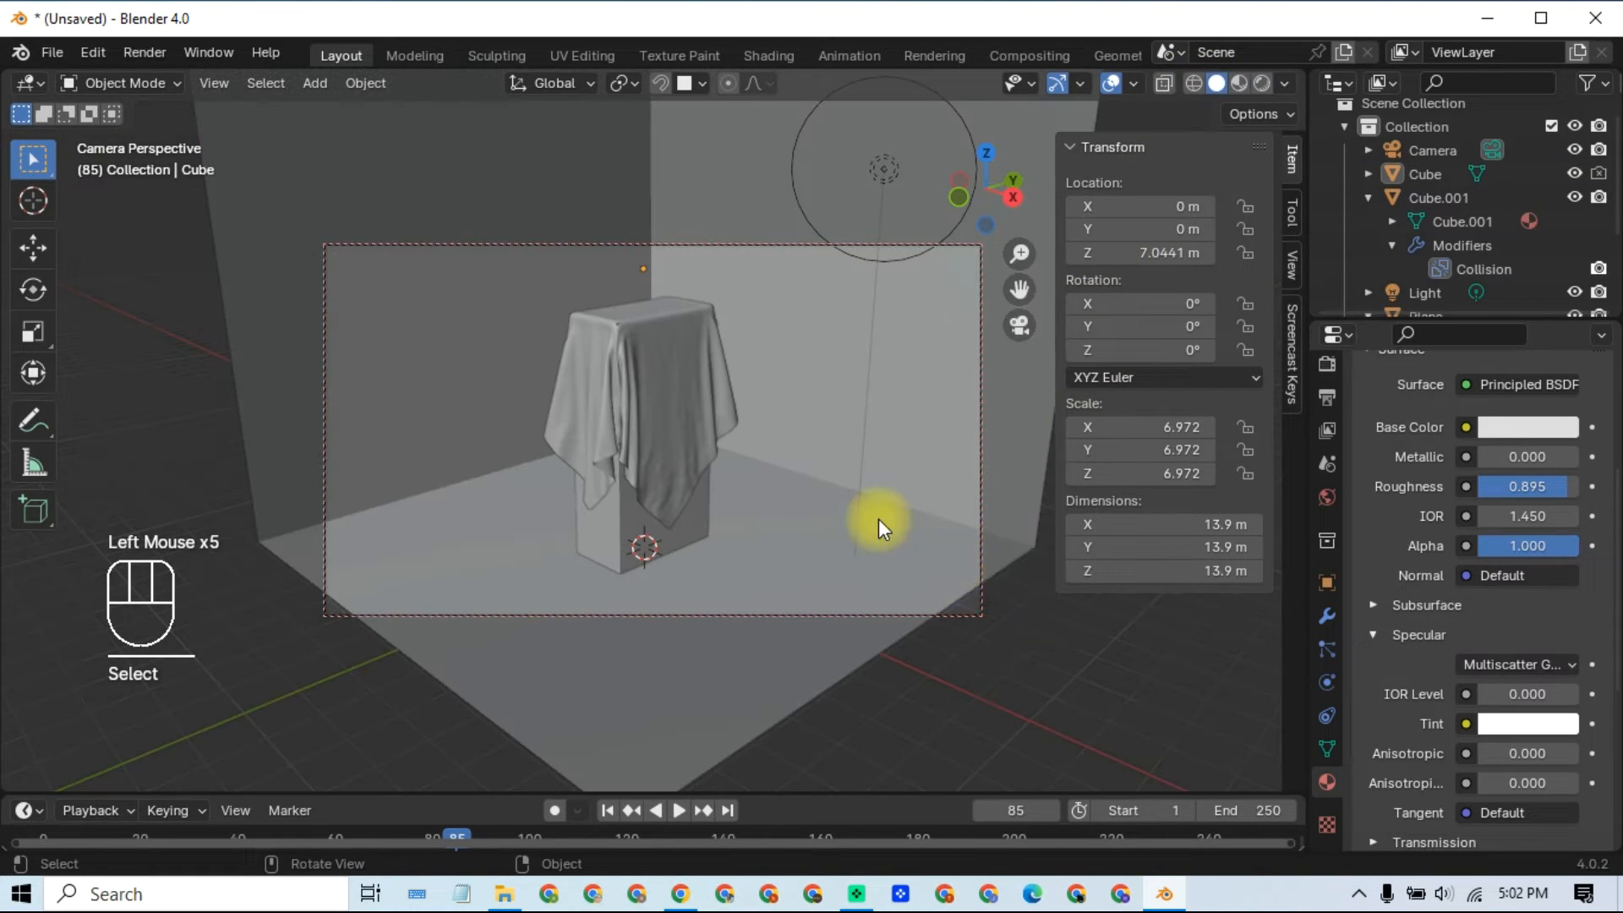
# Step: Duplicate the point light in top view, offset about -0.99 m in X and -7.79 m in Y, and disable the copy's Cast Shadow
pyautogui.press('KP_7')
pyautogui.click(846, 342)
pyautogui.hotkey('shift', 'd')
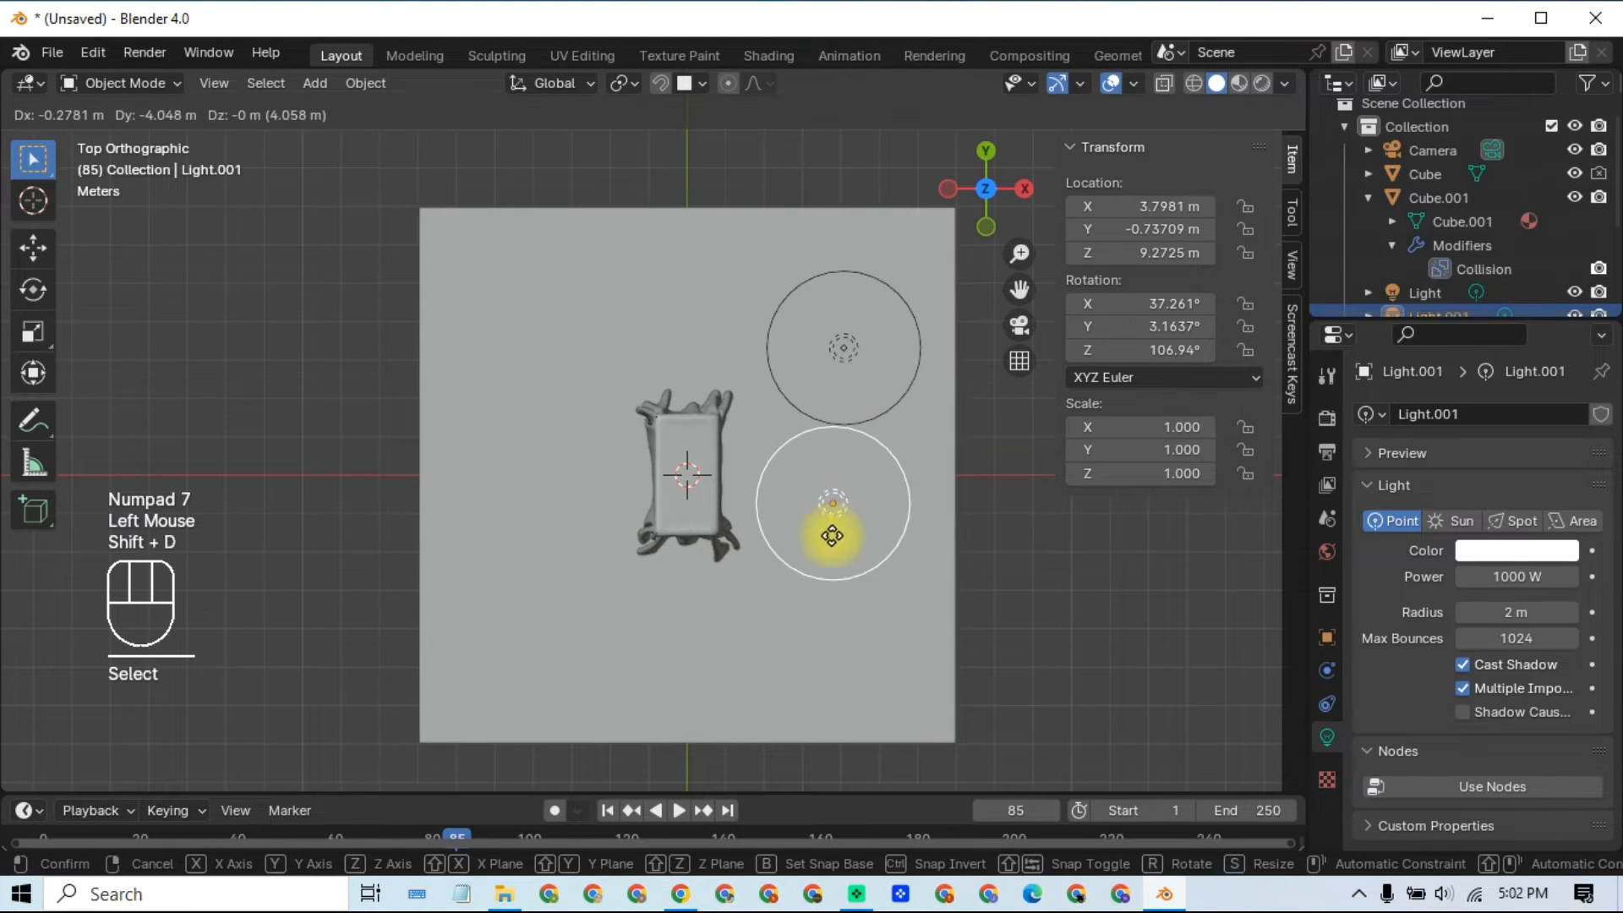
pyautogui.click(810, 645)
pyautogui.scroll(-2, 1437, 695)
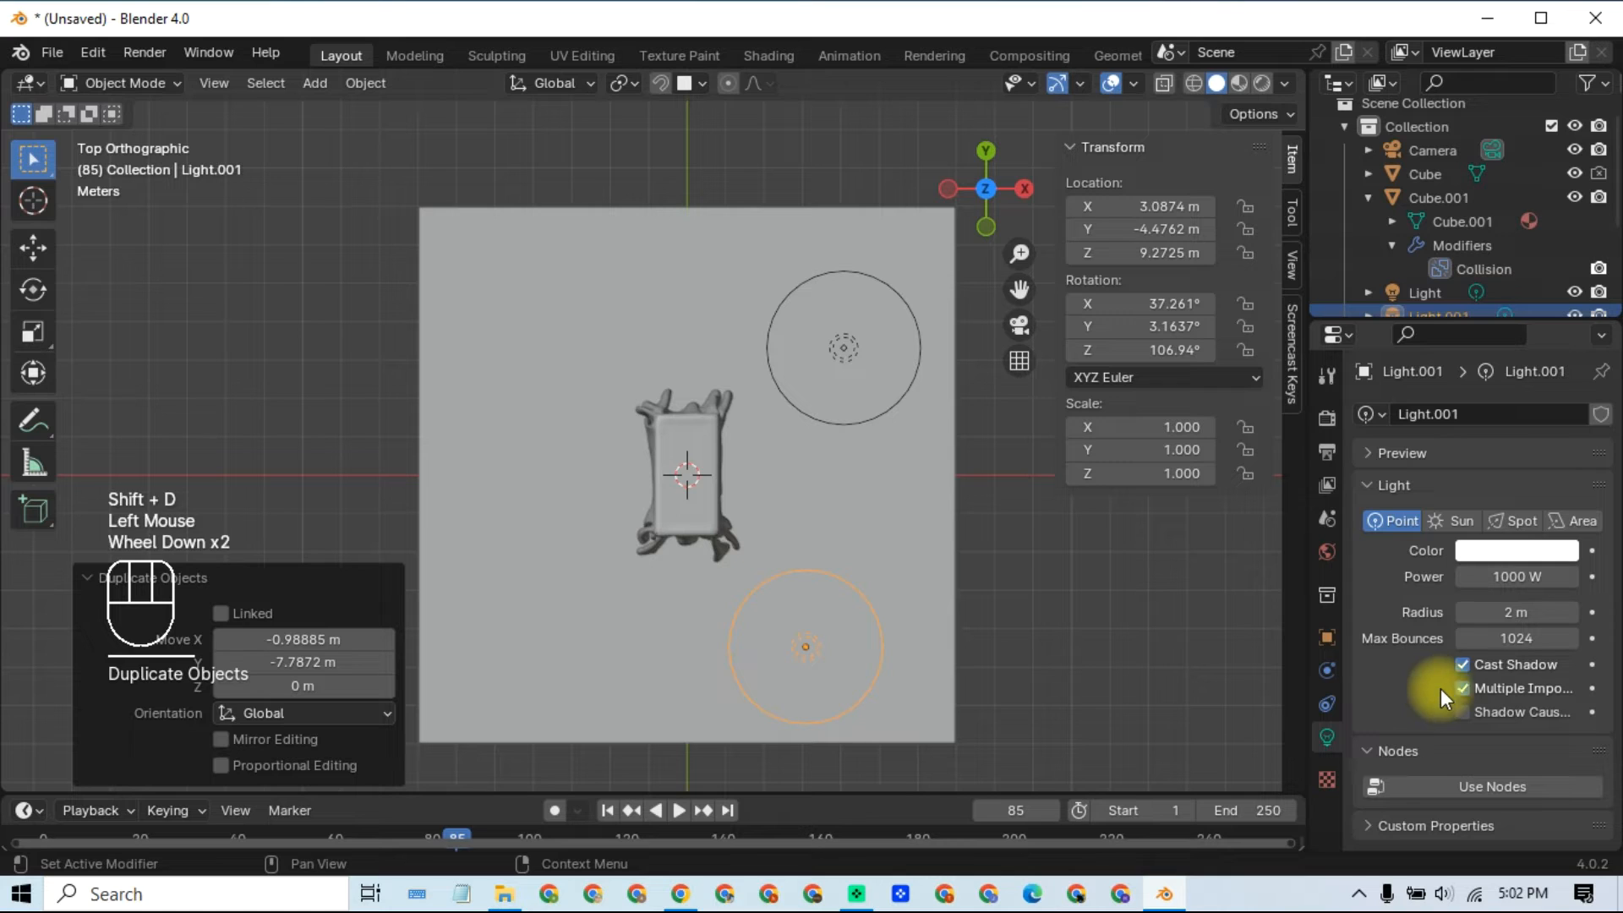
pyautogui.click(1463, 665)
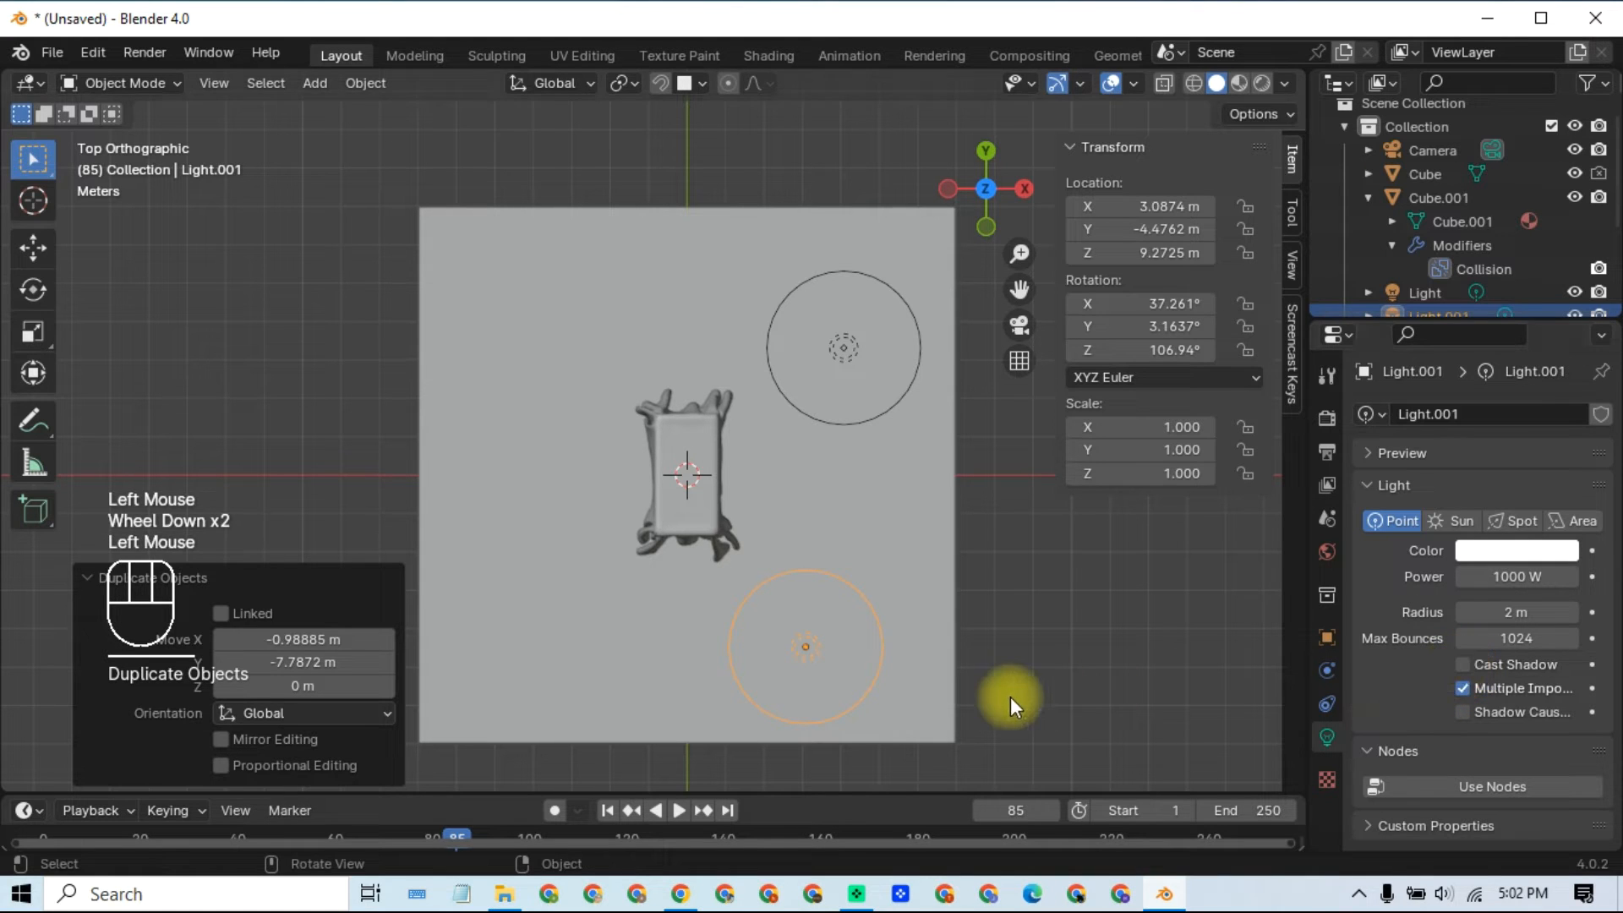
# Step: Check the two-light setup through the camera in rendered shading, then return to solid shading
pyautogui.click(1020, 325)
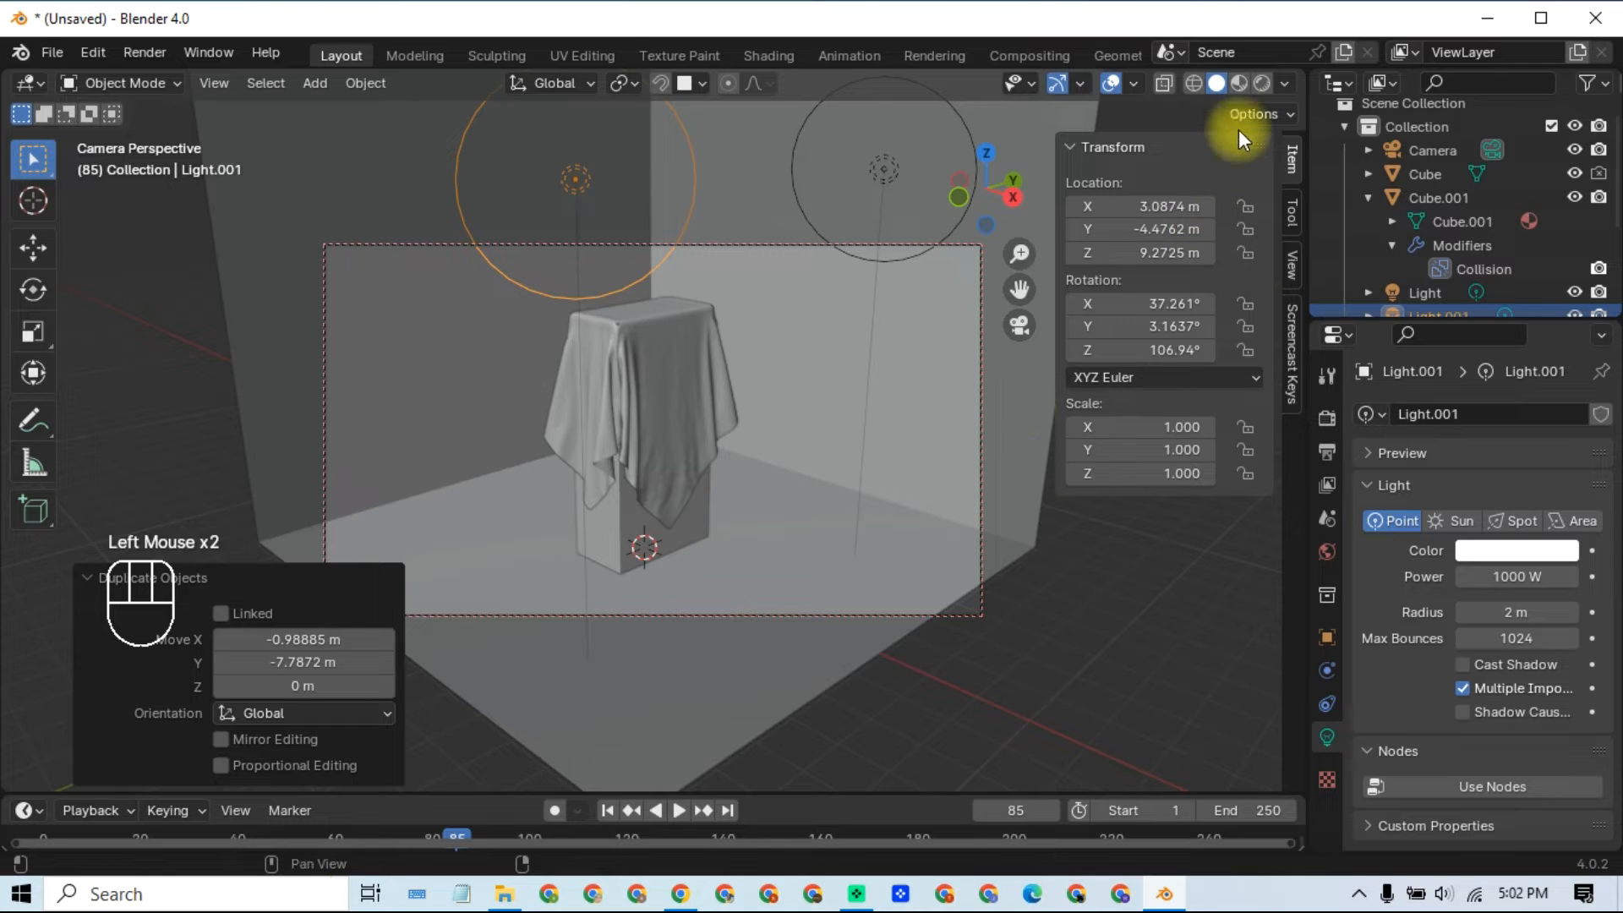
pyautogui.click(1263, 83)
pyautogui.click(1127, 637)
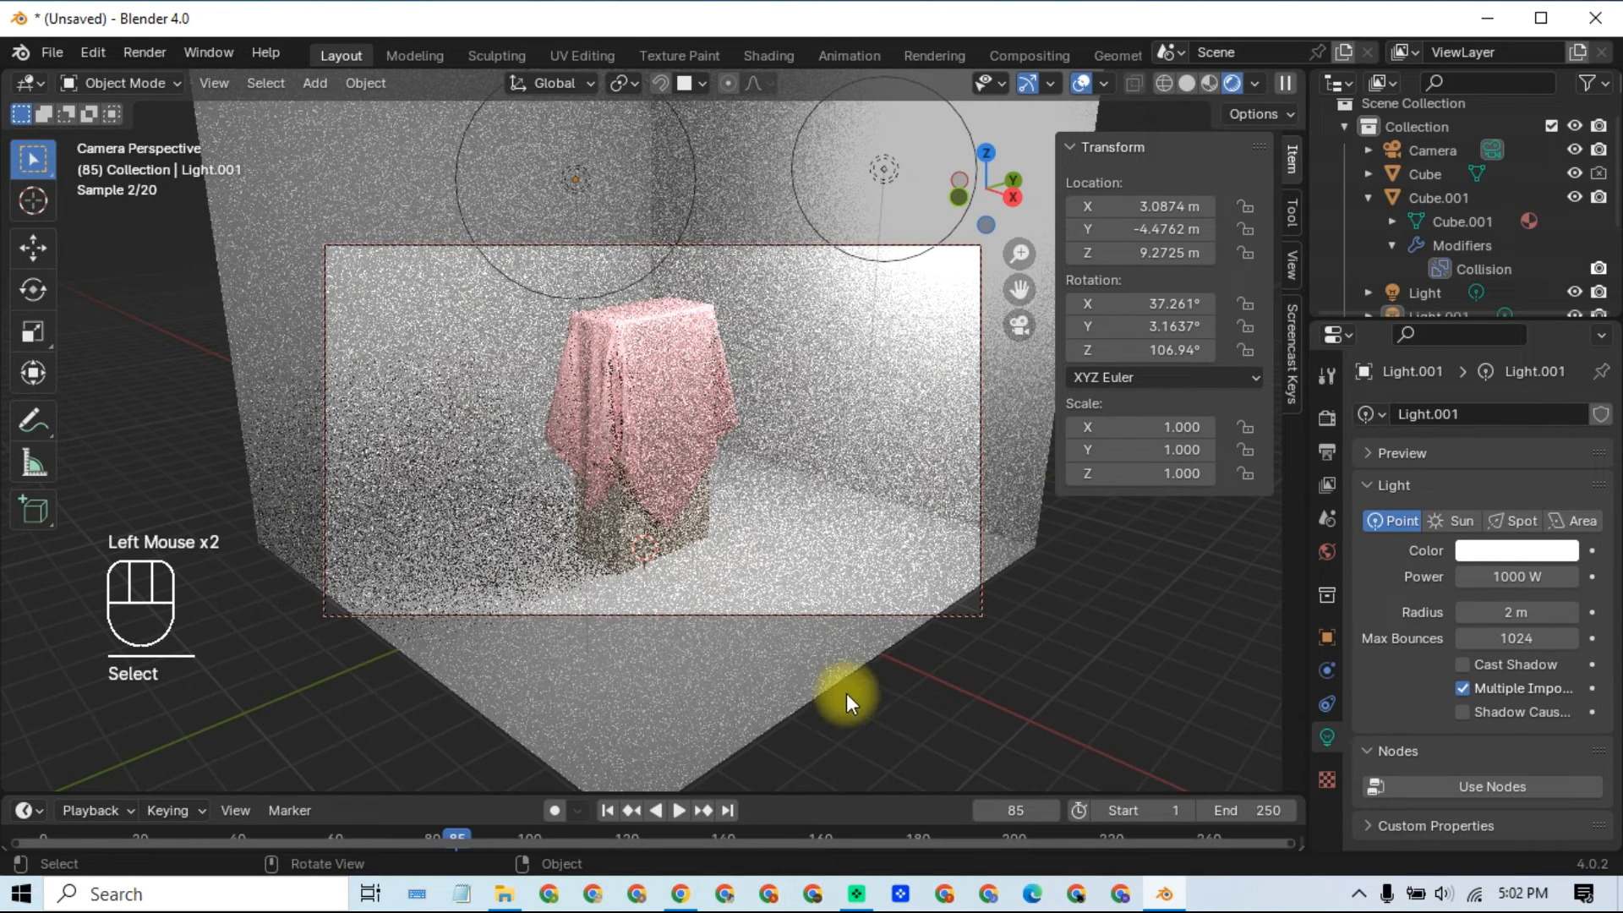
pyautogui.click(1186, 83)
# Step: Adjust the camera's angle and framing around the draped block and preview the result in rendered shading
pyautogui.moveTo(739, 514)
pyautogui.mouseDown(button='middle')
pyautogui.moveTo(743, 491)
pyautogui.moveTo(748, 508)
pyautogui.mouseUp(button='middle')
pyautogui.scroll(1, 749, 488)
pyautogui.keyDown('shift'); pyautogui.moveTo(749, 489); pyautogui.dragTo(726, 460, button='middle'); pyautogui.keyUp('shift')
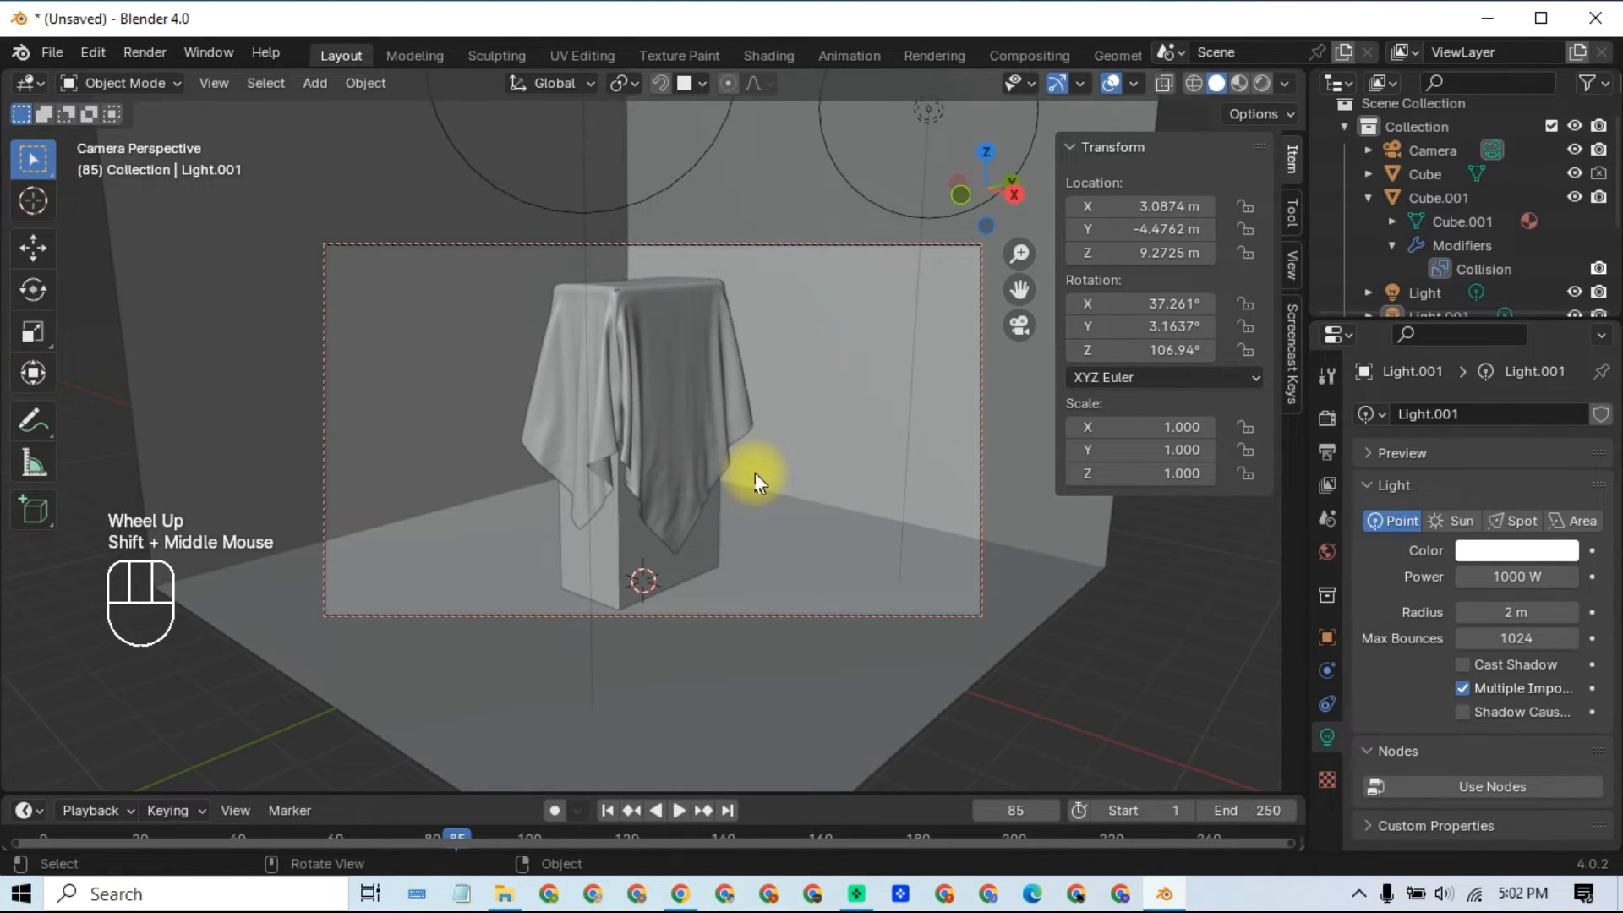
pyautogui.scroll(-1, 757, 459)
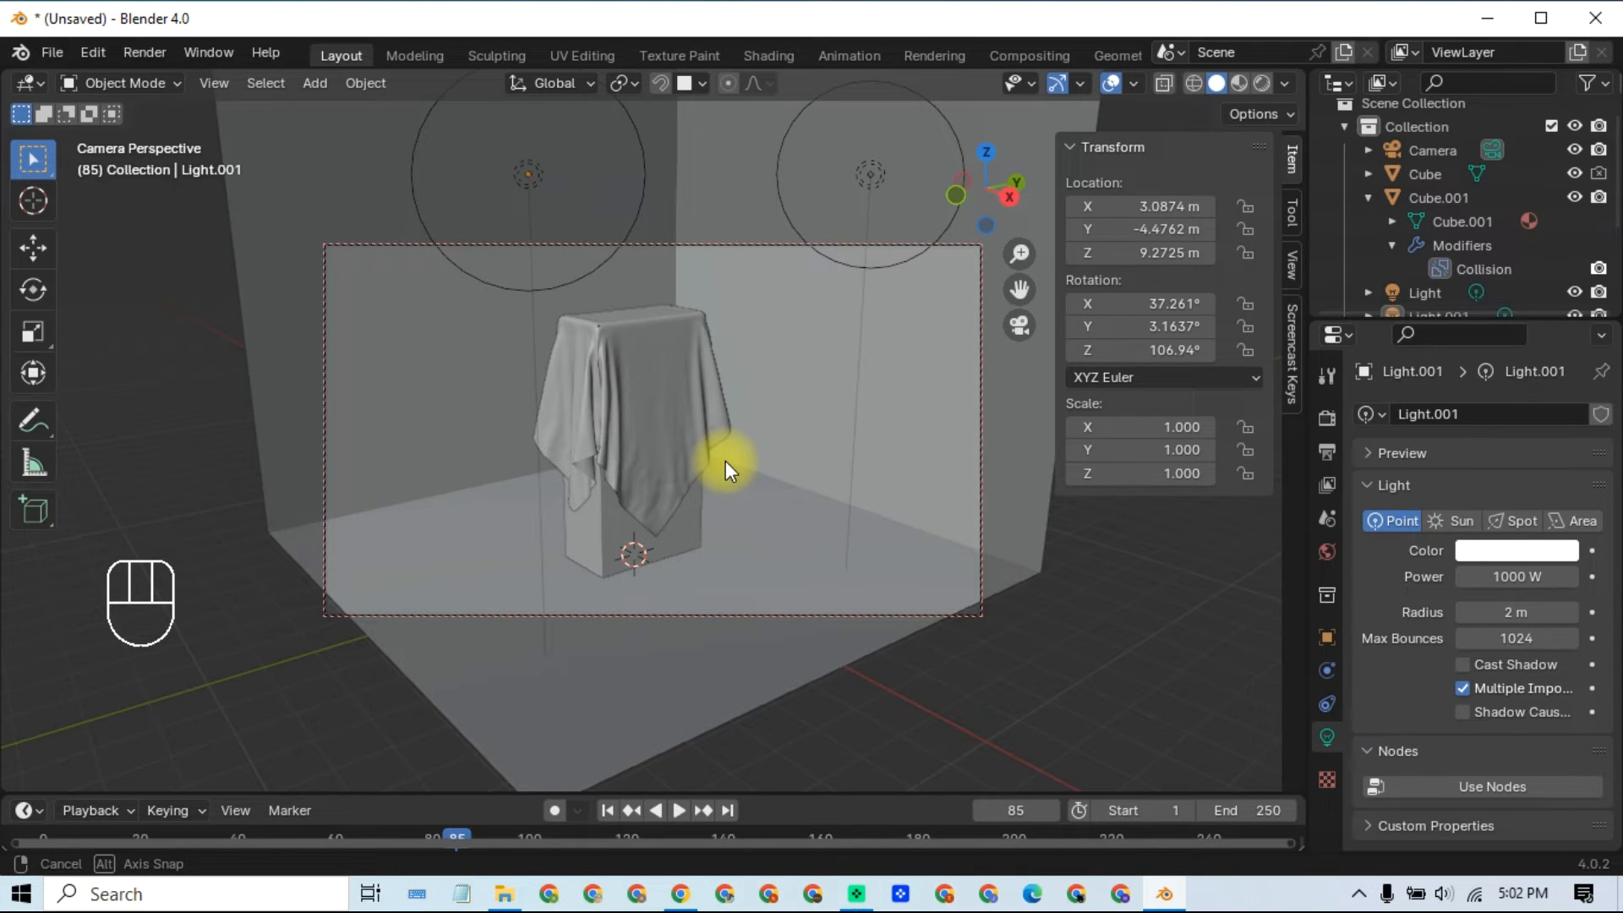
pyautogui.click(1265, 83)
pyautogui.click(1124, 621)
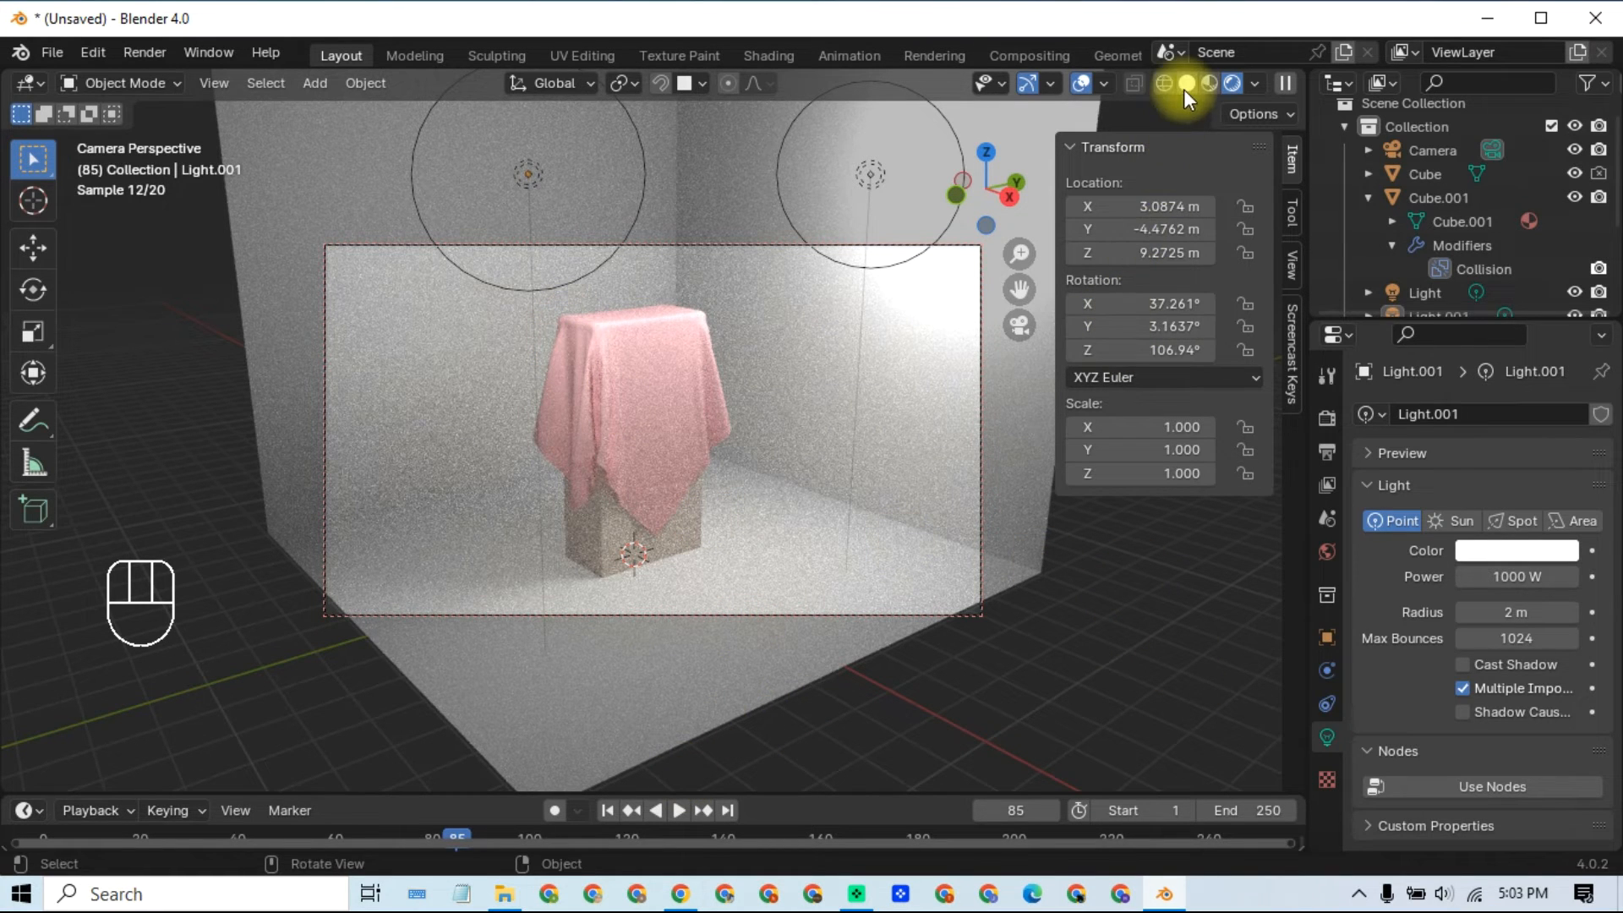
# Step: Replay the cloth simulation from the first frame, stop it at frame 90, and show the result in rendered shading
pyautogui.click(1065, 651)
pyautogui.click(683, 429)
pyautogui.click(646, 418)
pyautogui.click(607, 808)
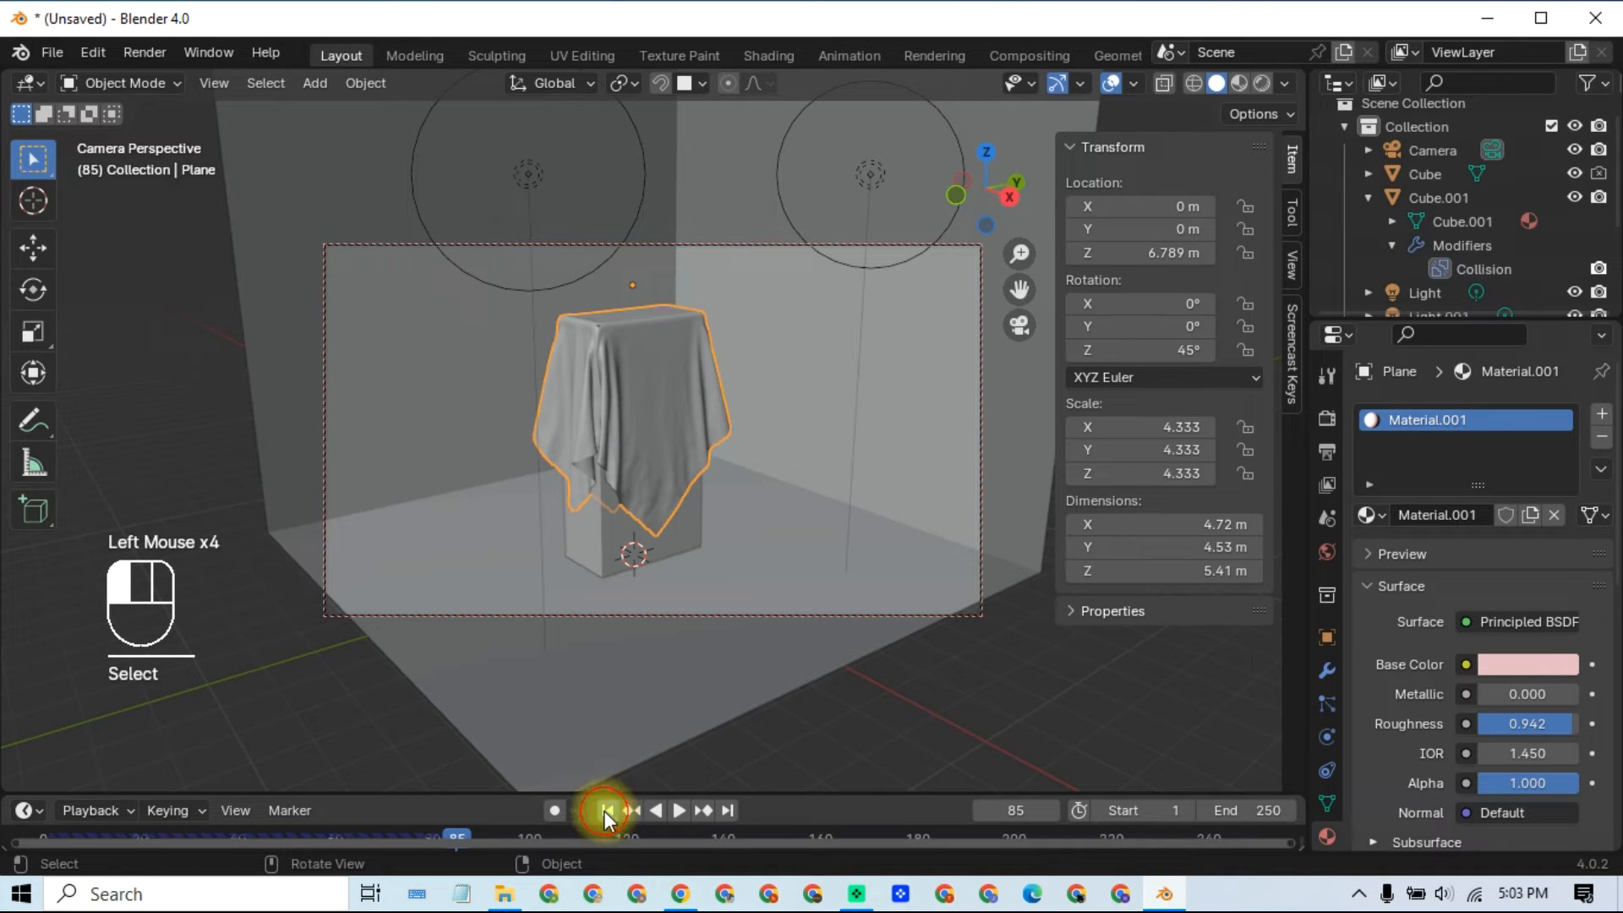
pyautogui.click(678, 810)
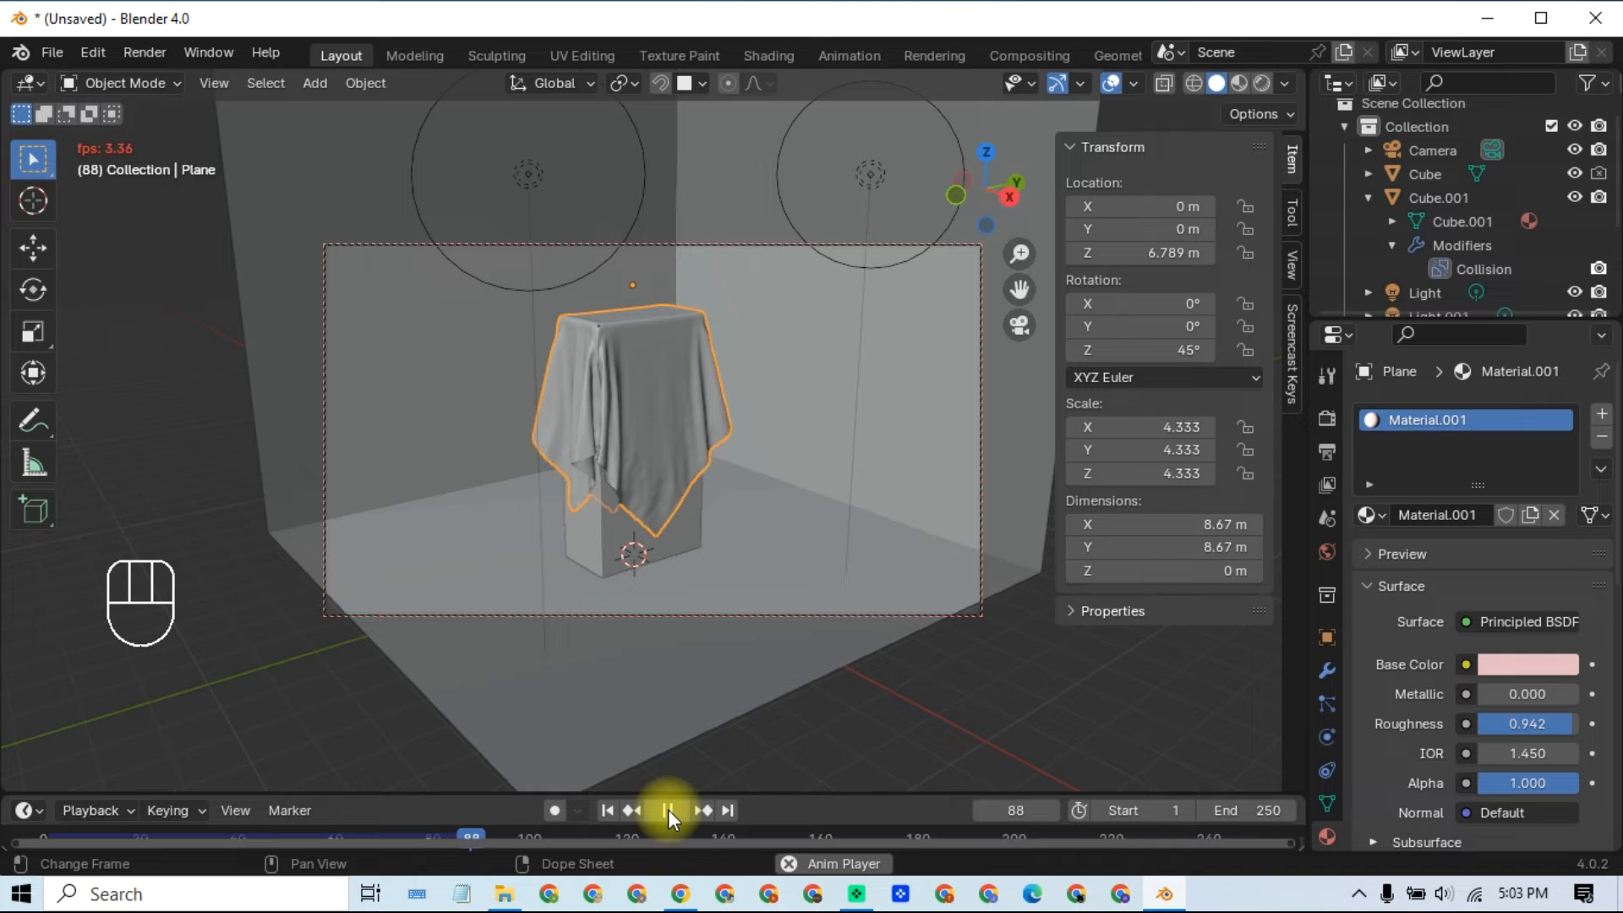
pyautogui.click(667, 809)
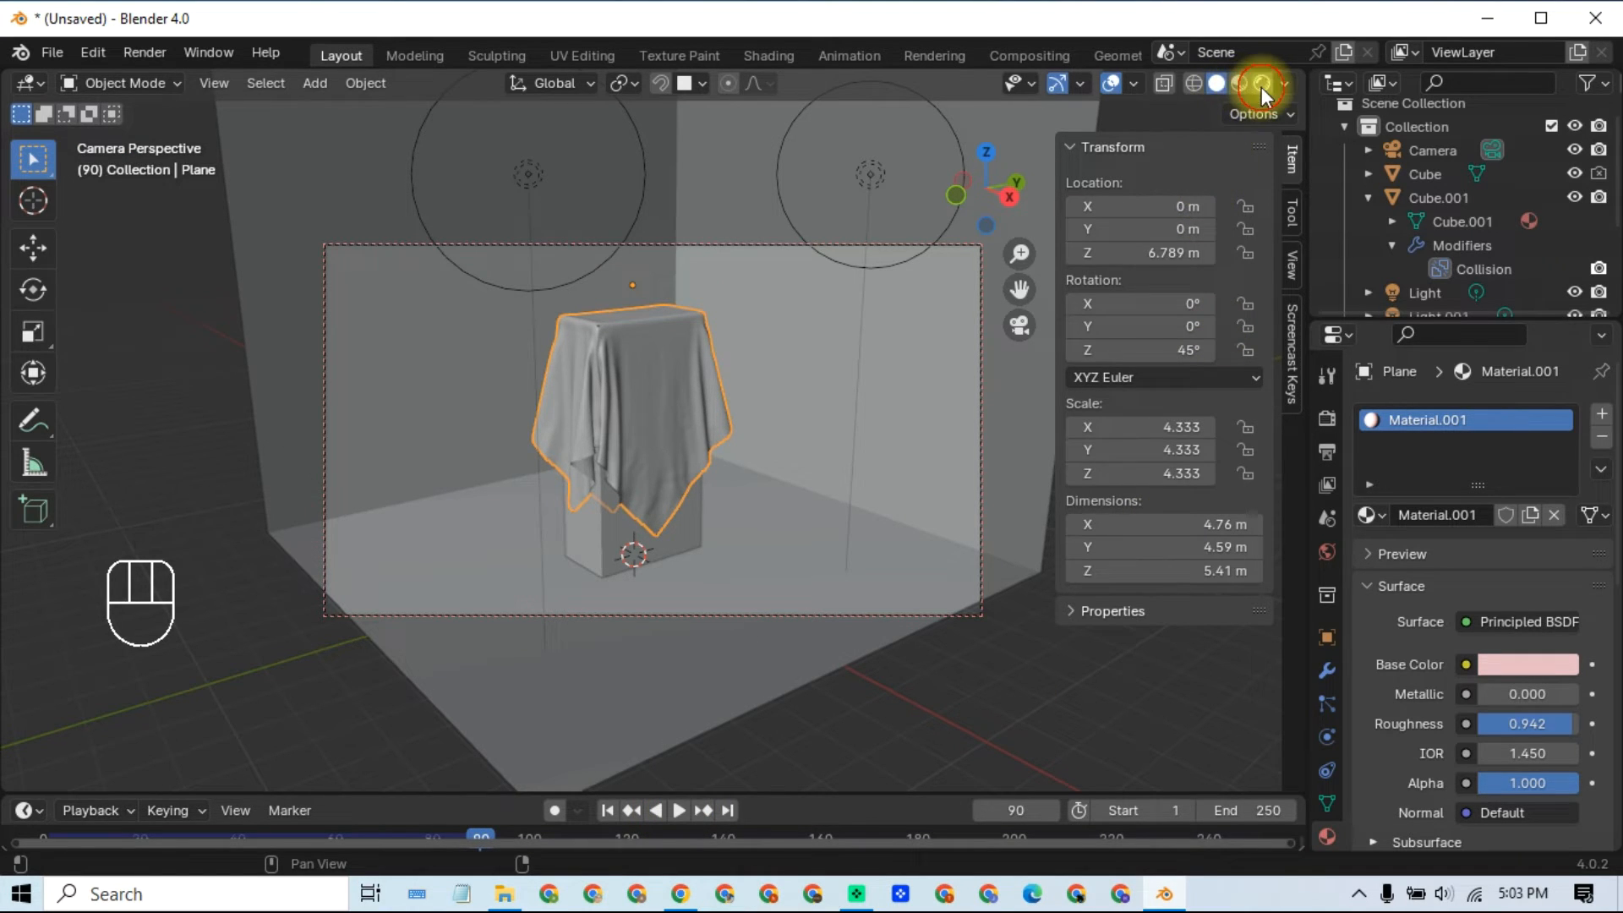
pyautogui.click(1258, 85)
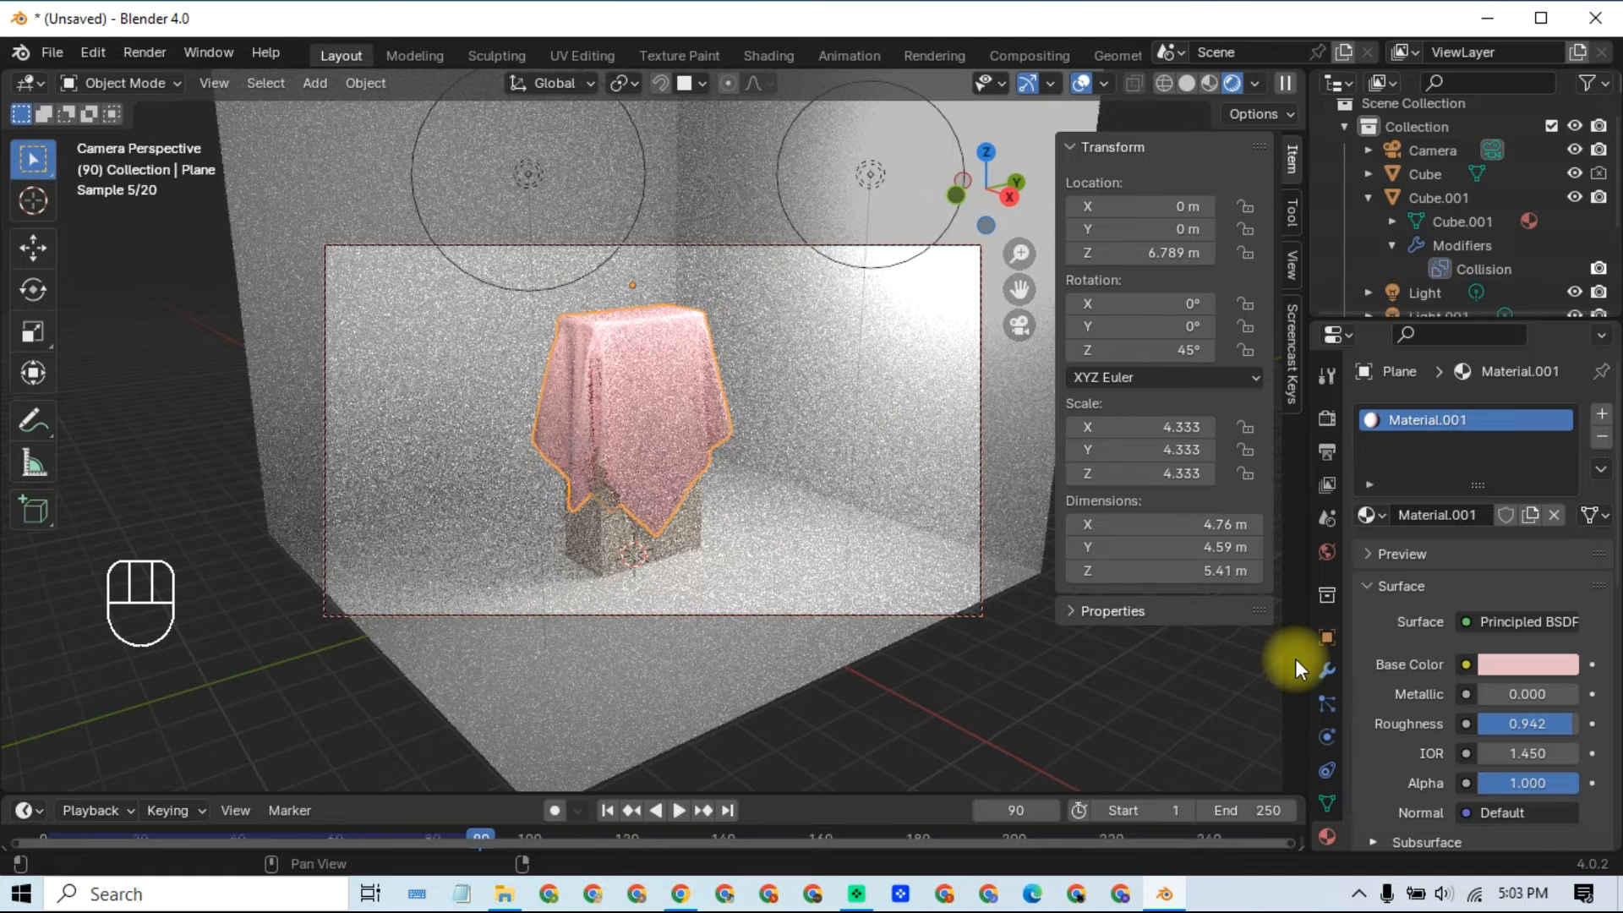
# Step: Review the Cycles sampling settings and the output resolution, frame rate and frame range
pyautogui.click(1330, 420)
pyautogui.scroll(3, 1395, 521)
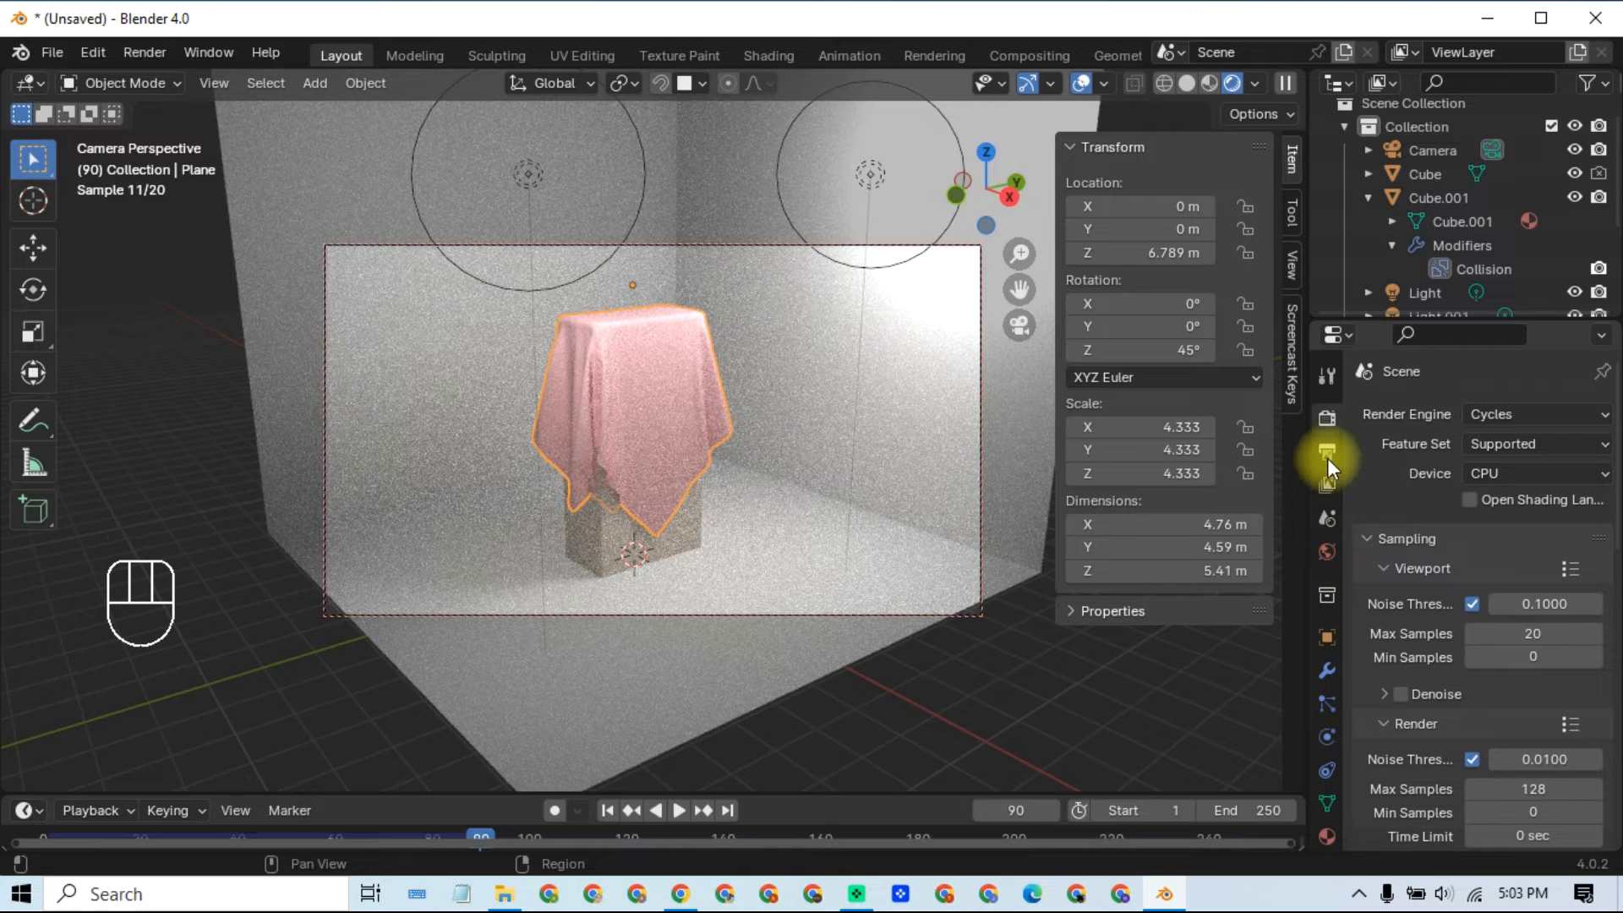
pyautogui.scroll(-4, 1381, 541)
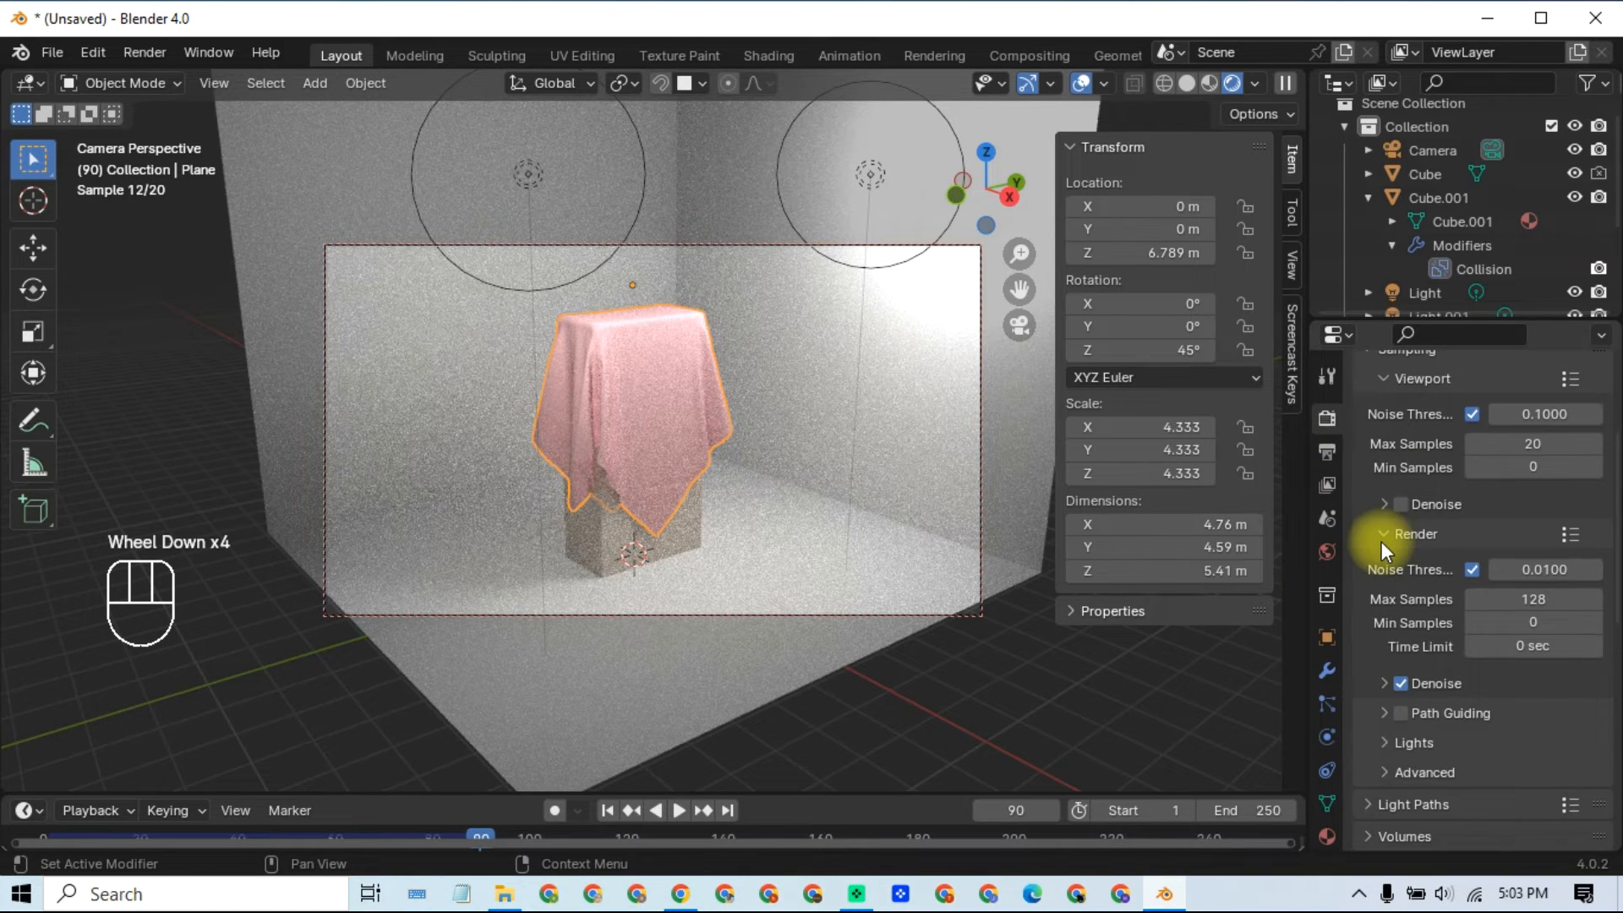
pyautogui.click(1327, 461)
pyautogui.scroll(-2, 1358, 515)
pyautogui.scroll(4, 1358, 516)
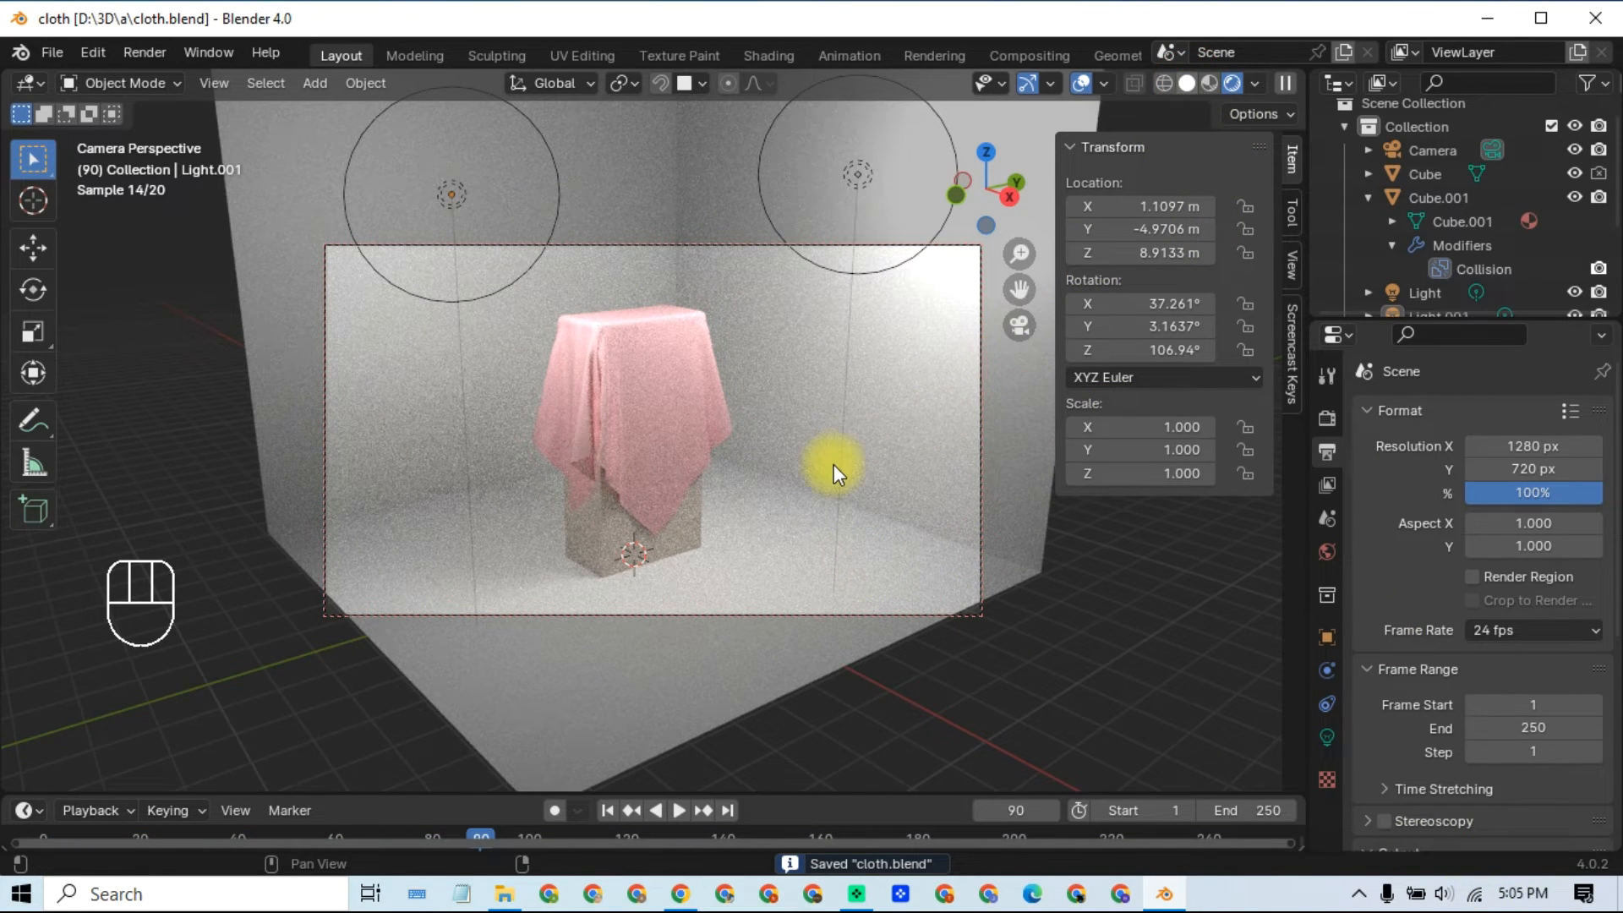
# Step: Reframe the camera closer to the draped block in solid shading, previewing the framing in rendered shading
pyautogui.press('z')
pyautogui.click(886, 478)
pyautogui.moveTo(864, 504)
pyautogui.mouseDown(button='middle')
pyautogui.moveTo(833, 490)
pyautogui.moveTo(839, 514)
pyautogui.moveTo(848, 458)
pyautogui.moveTo(784, 468)
pyautogui.moveTo(808, 418)
pyautogui.moveTo(799, 482)
pyautogui.moveTo(789, 464)
pyautogui.moveTo(819, 424)
pyautogui.mouseUp(button='middle')
pyautogui.keyDown('shift'); pyautogui.scroll(1, 789, 464); pyautogui.keyUp('shift')
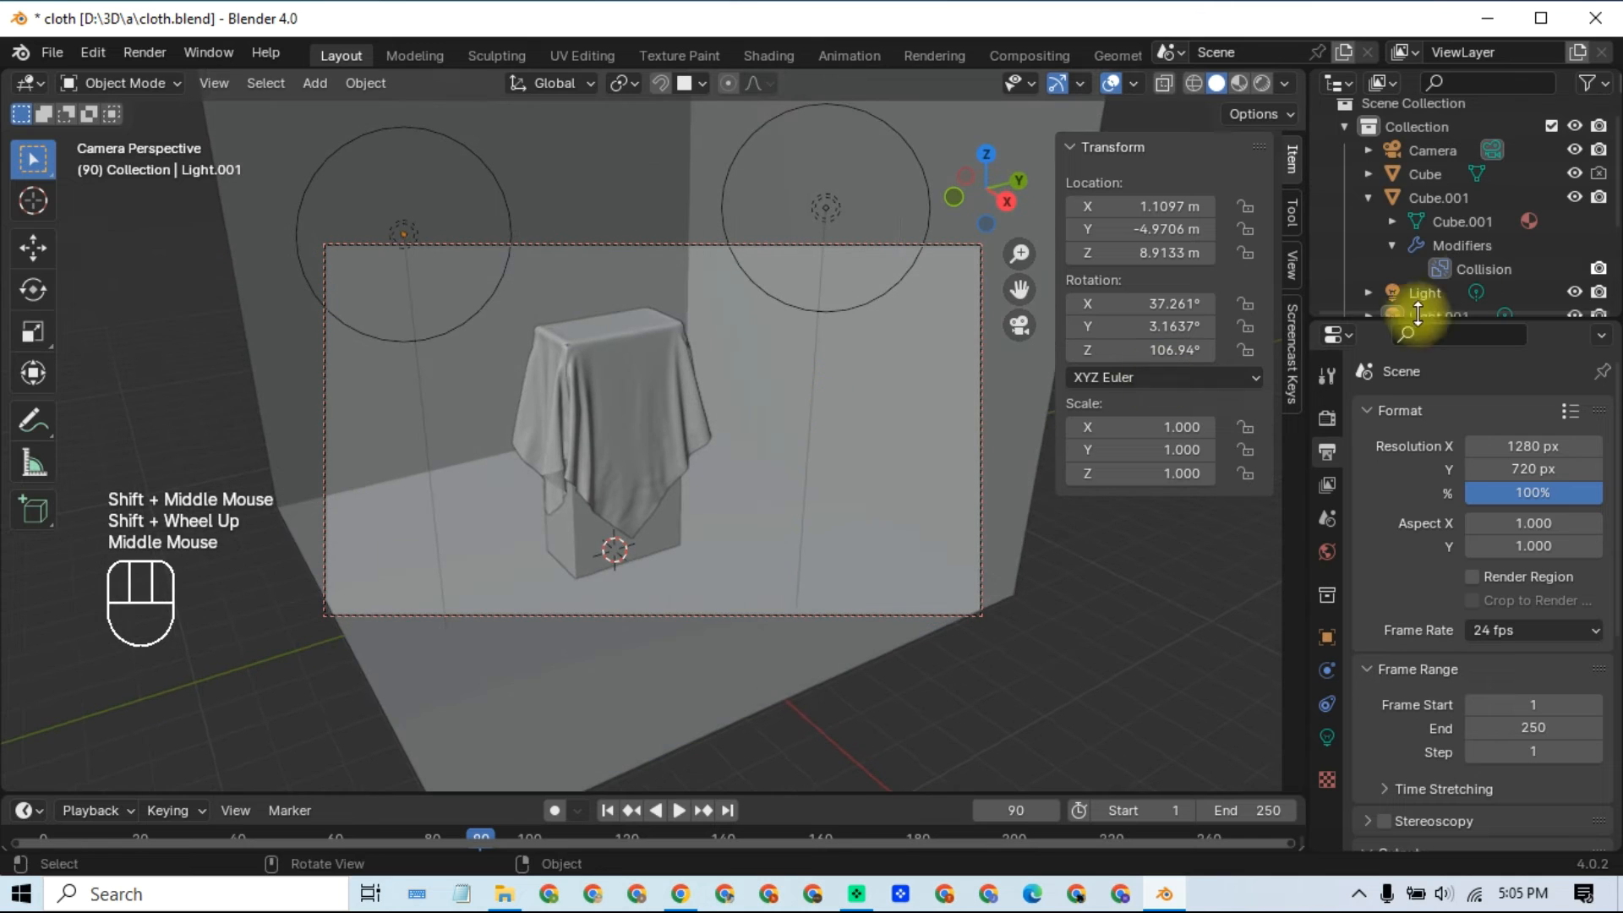
pyautogui.click(1261, 85)
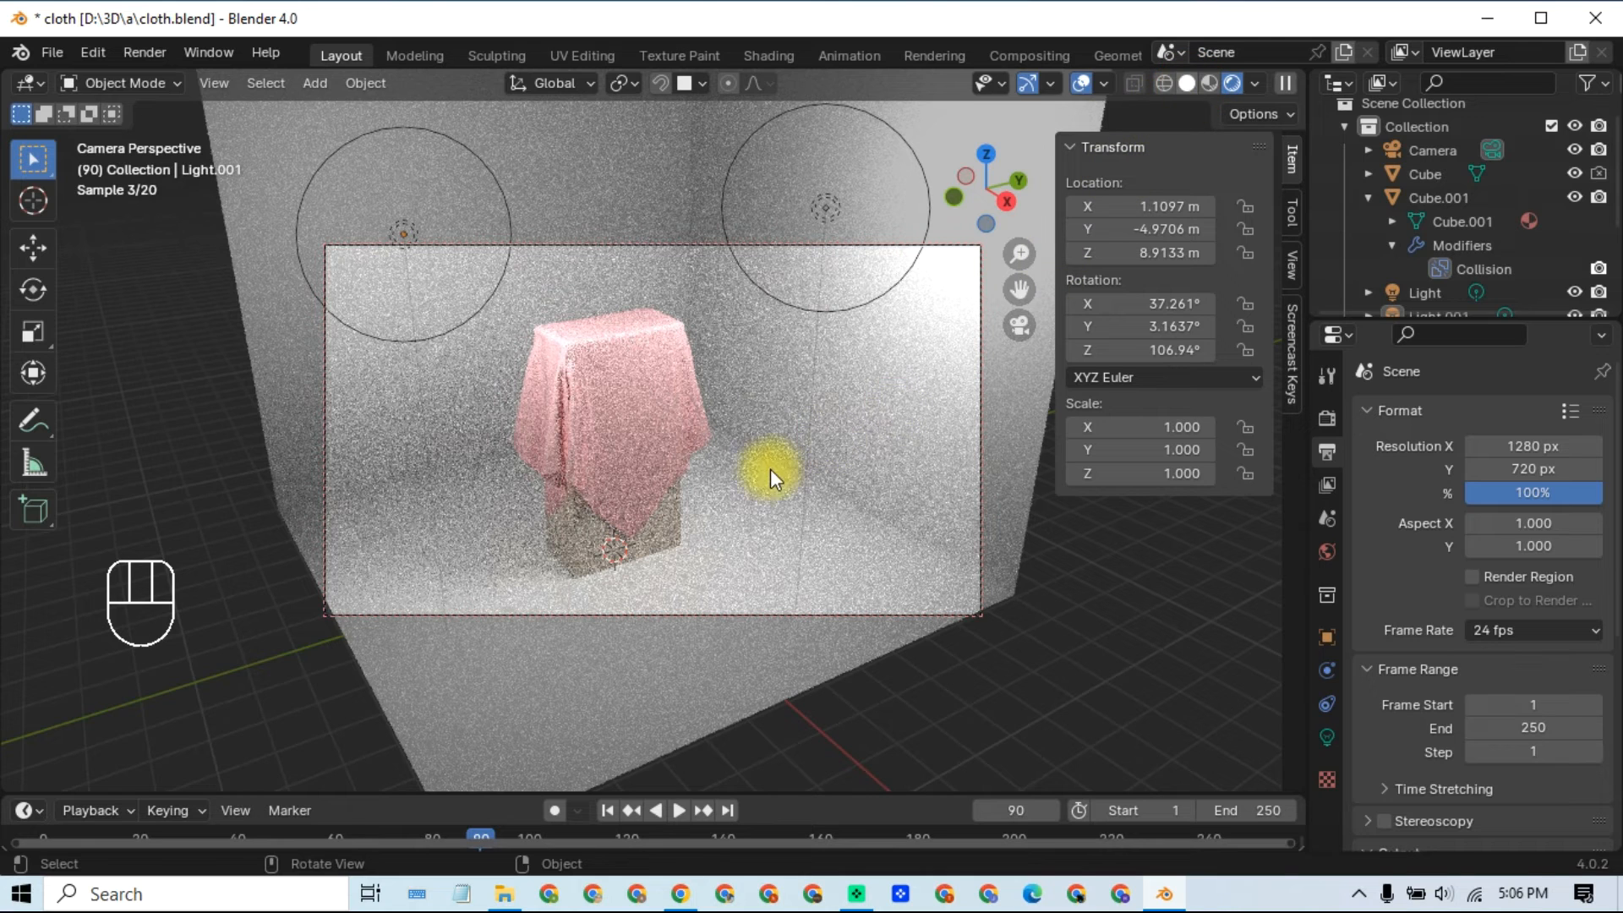
pyautogui.click(748, 490)
pyautogui.moveTo(747, 490)
pyautogui.mouseDown(button='middle')
pyautogui.moveTo(669, 439)
pyautogui.moveTo(783, 444)
pyautogui.moveTo(803, 476)
pyautogui.moveTo(734, 449)
pyautogui.moveTo(762, 450)
pyautogui.moveTo(769, 480)
pyautogui.moveTo(796, 399)
pyautogui.mouseUp(button='middle')
pyautogui.scroll(2, 763, 450)
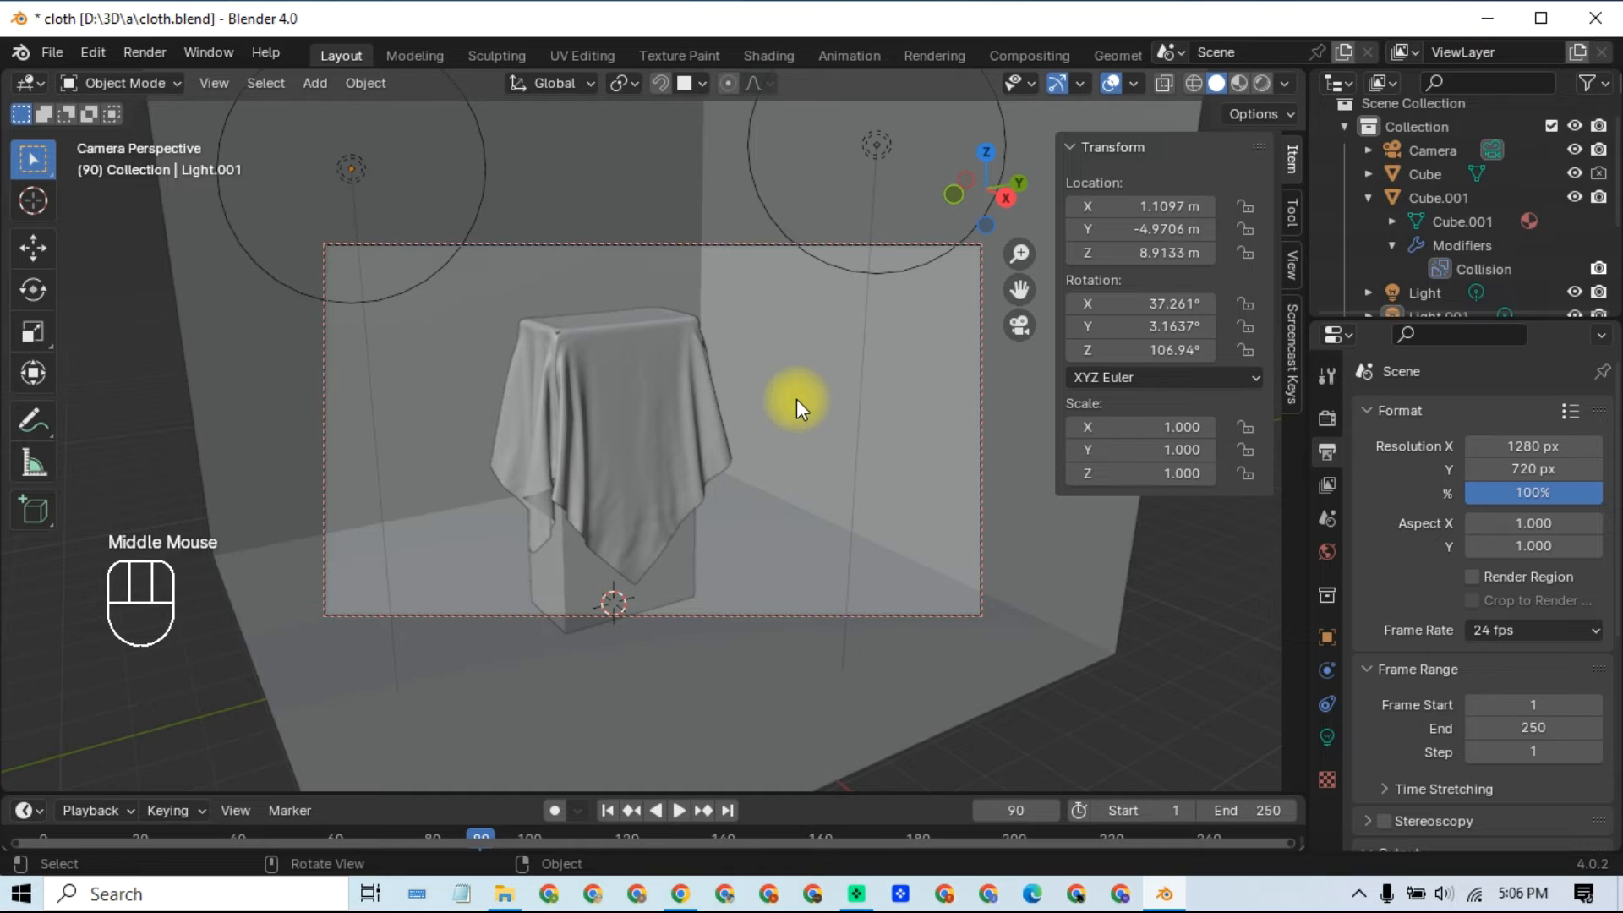
pyautogui.click(1264, 84)
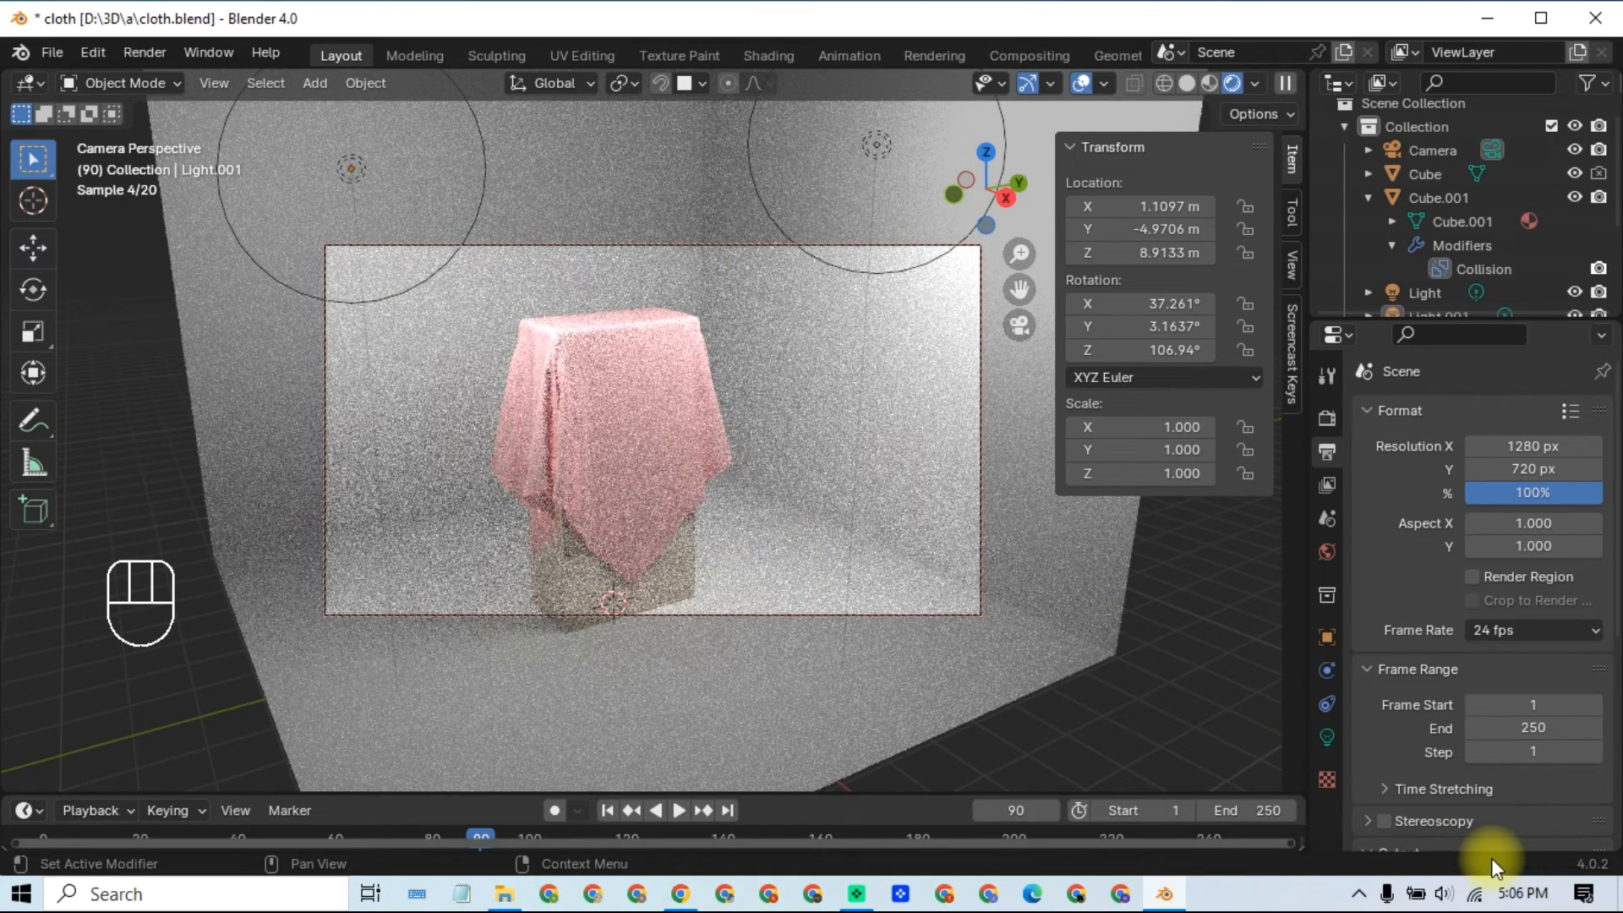
# Step: Check the final render's sampling settings and render frame 90 as a still image
pyautogui.click(54, 54)
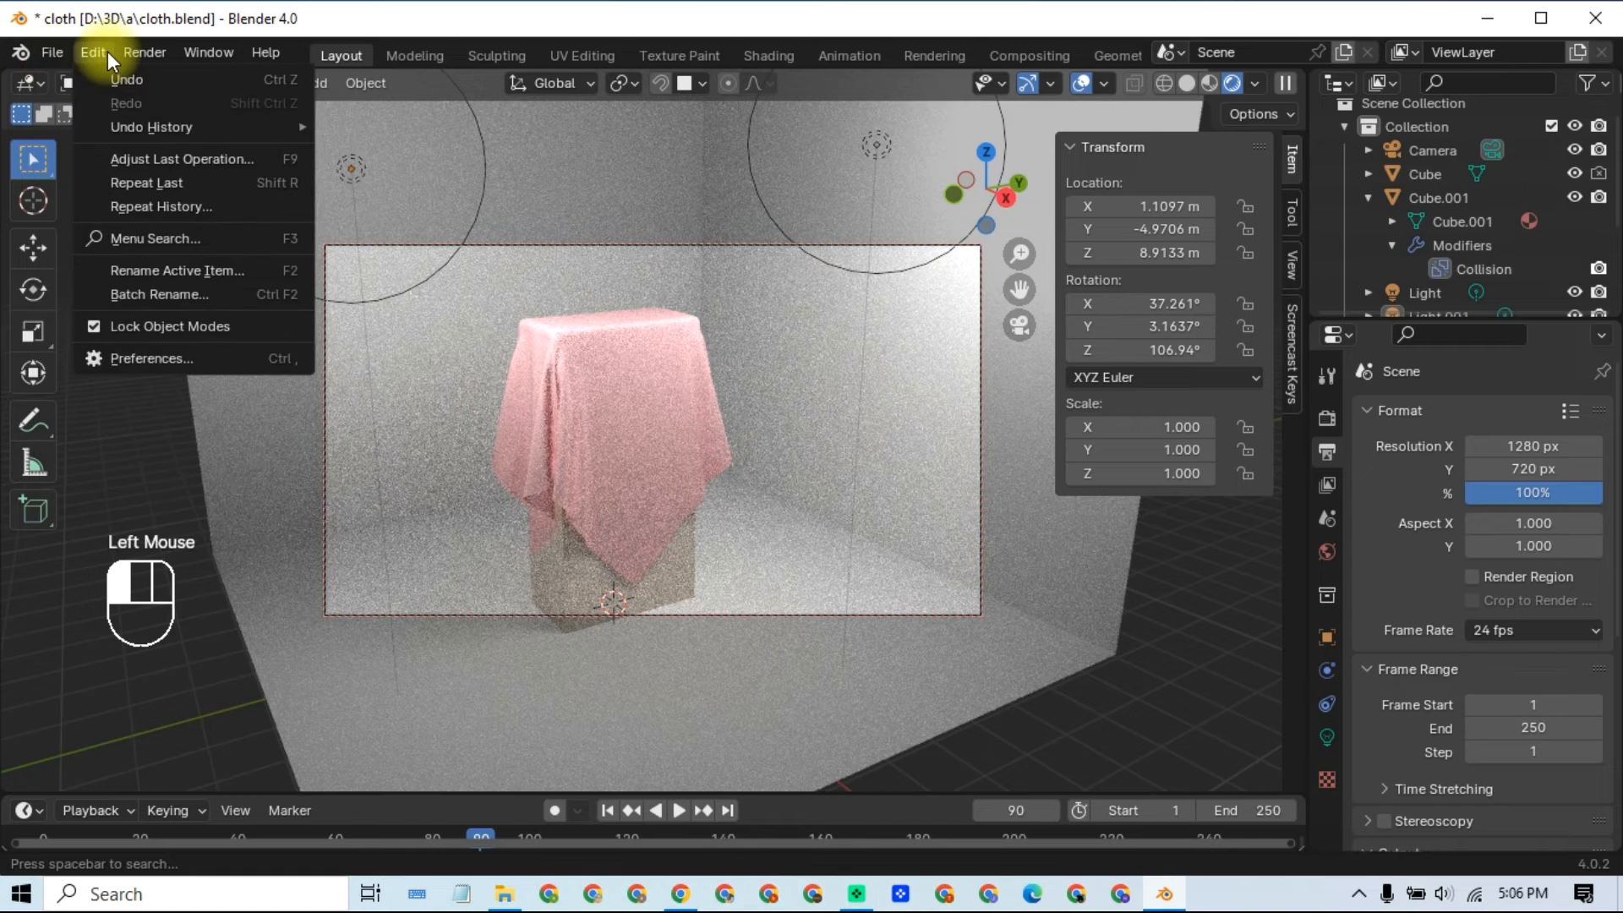
pyautogui.moveTo(142, 53)
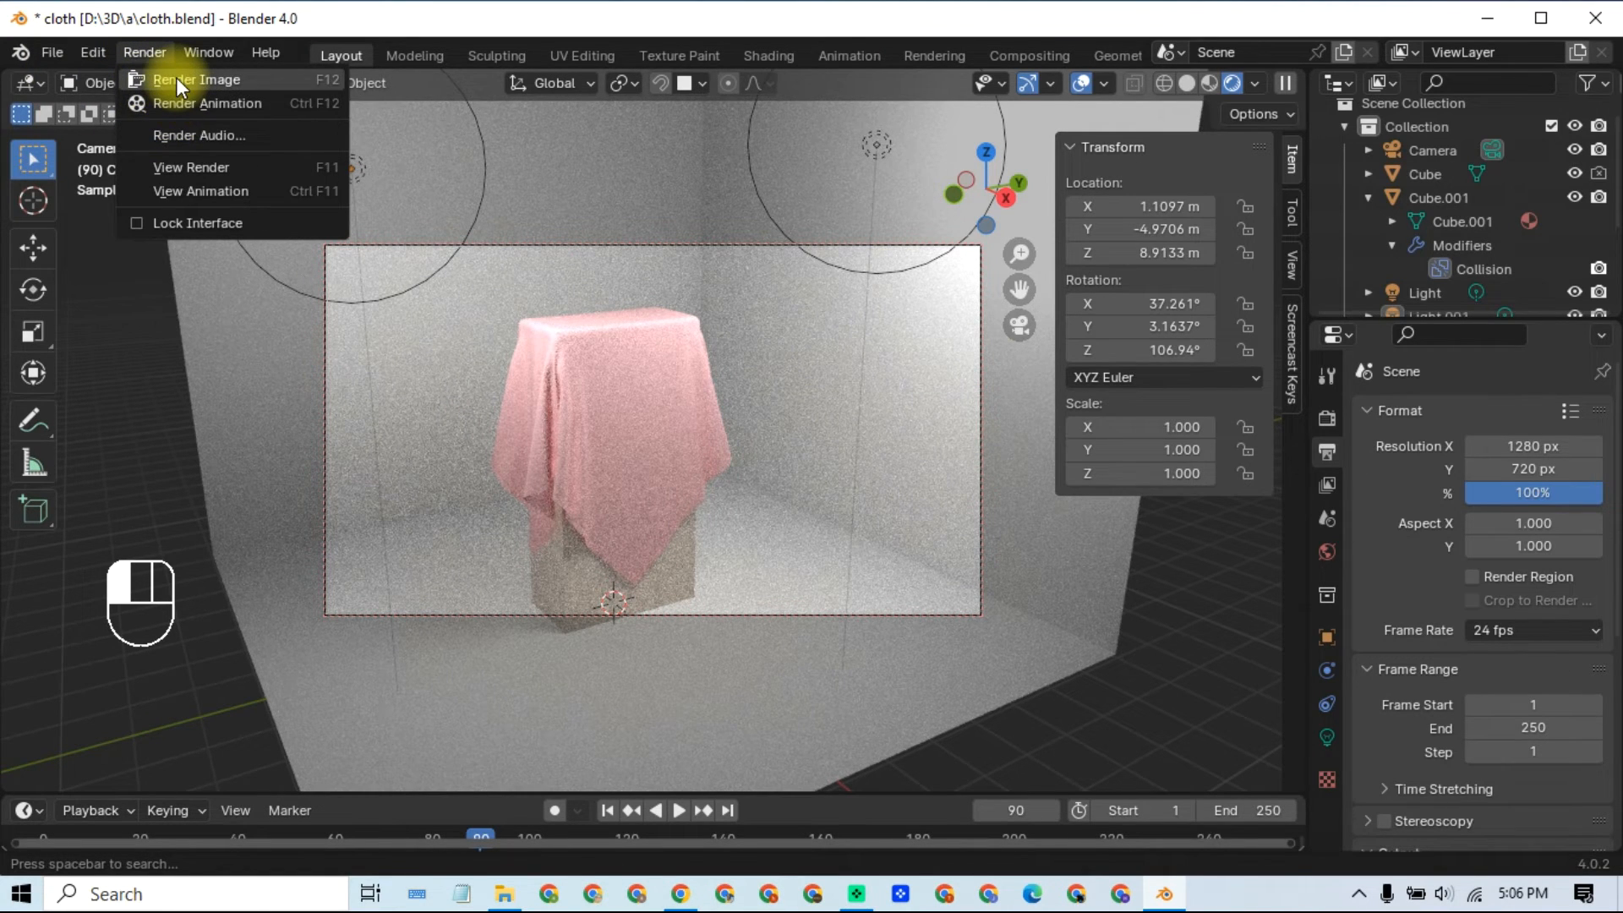
pyautogui.click(1327, 451)
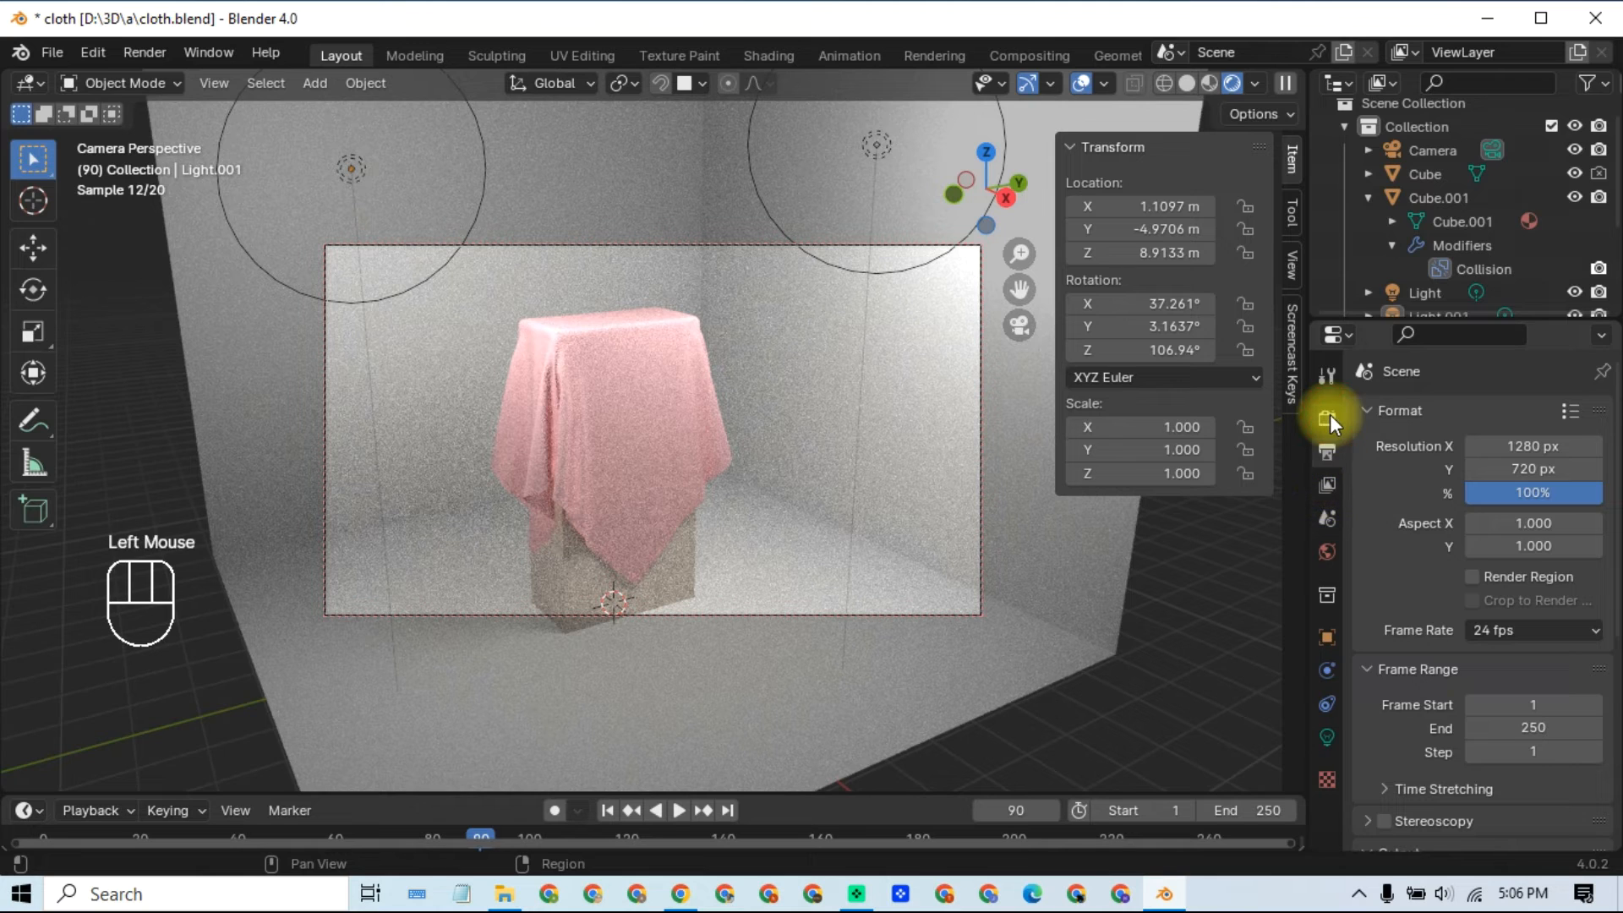
pyautogui.click(1327, 418)
pyautogui.scroll(-5, 1402, 509)
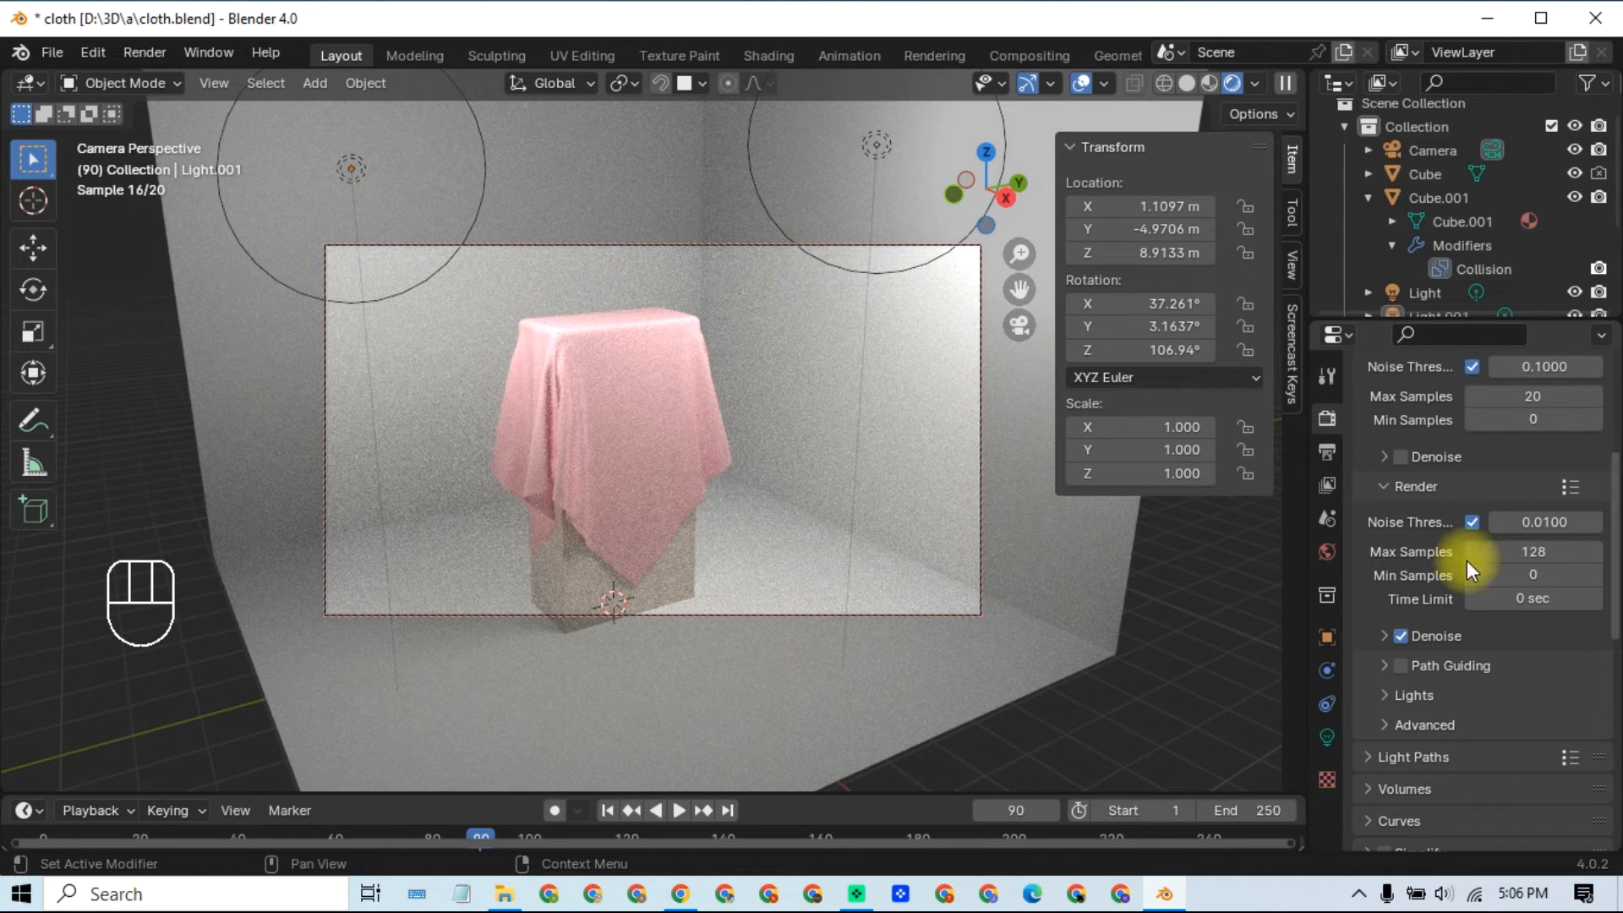
pyautogui.click(98, 53)
pyautogui.click(142, 53)
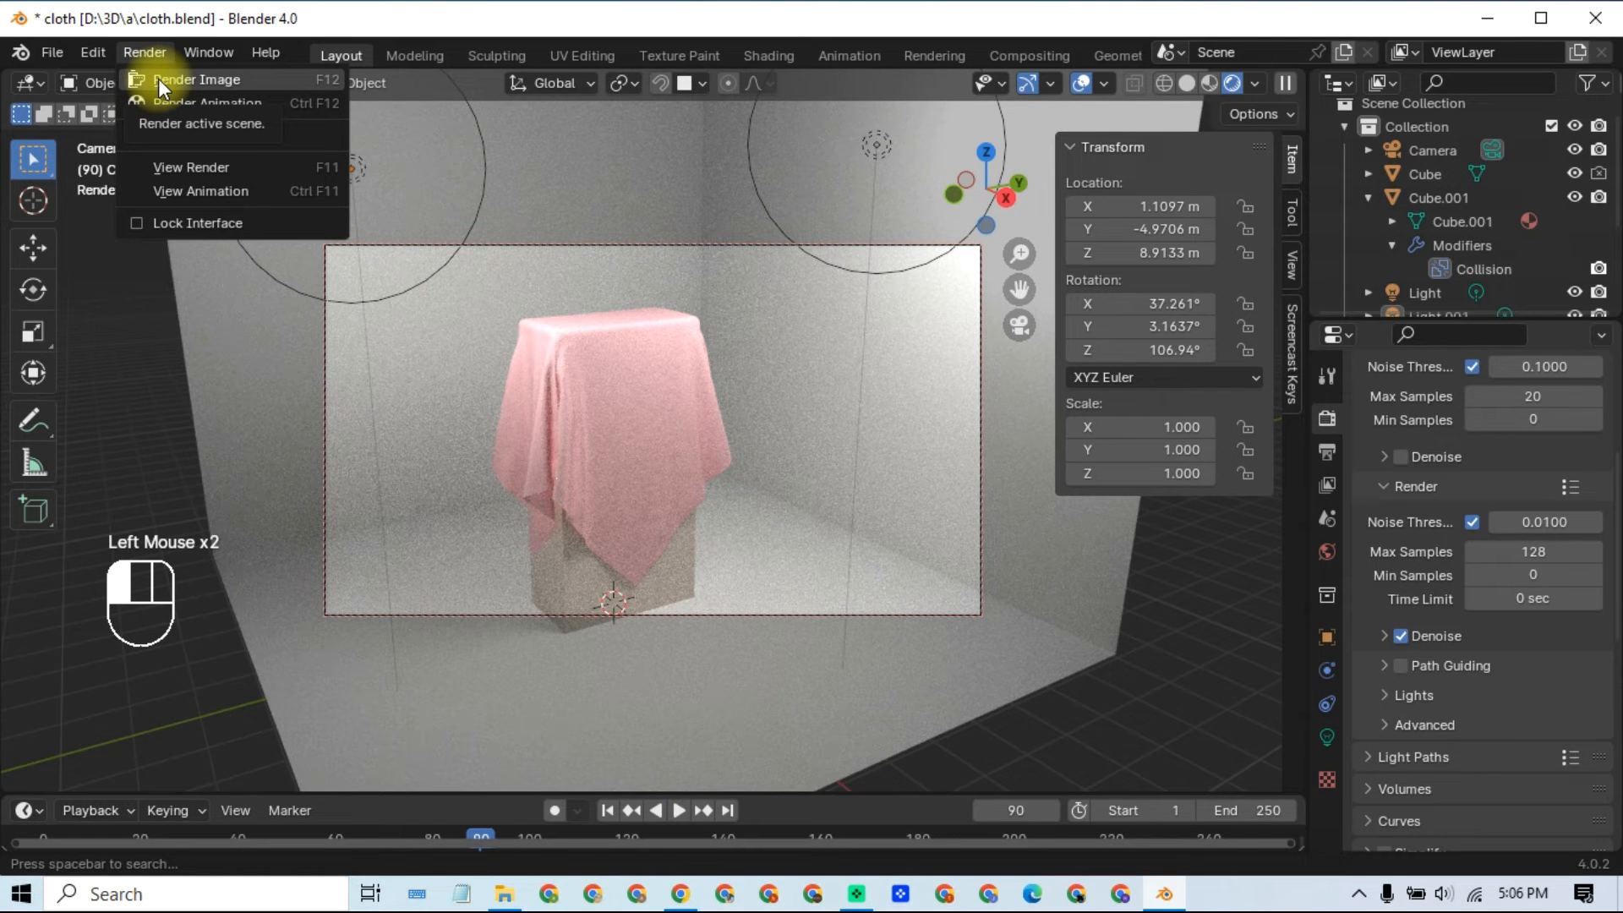
pyautogui.click(159, 79)
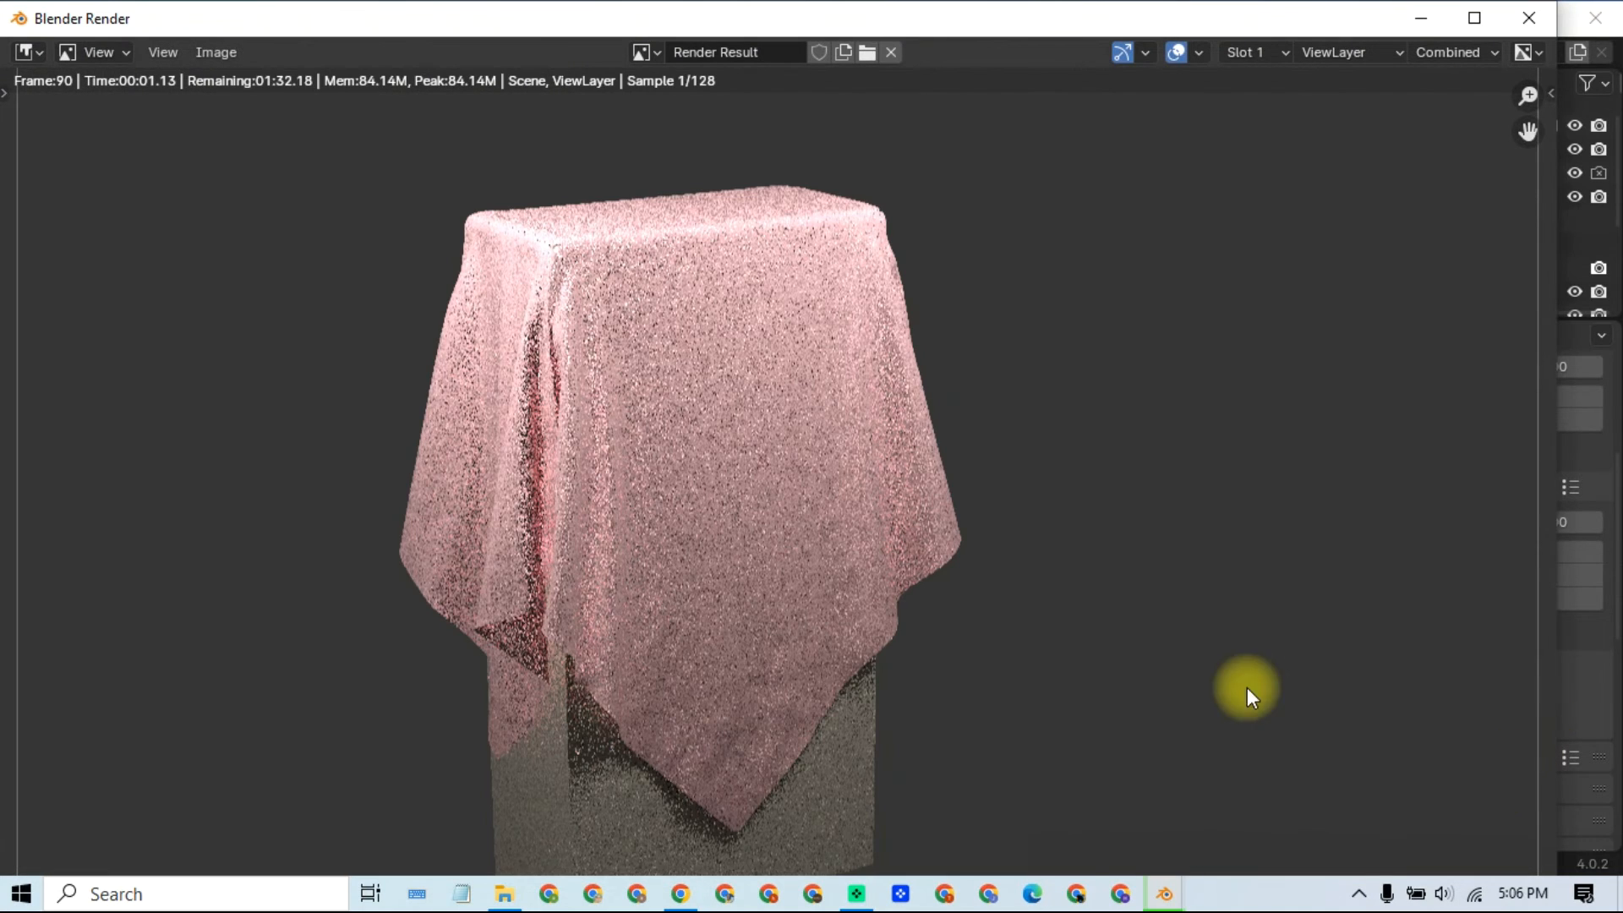
pyautogui.scroll(-1, 668, 460)
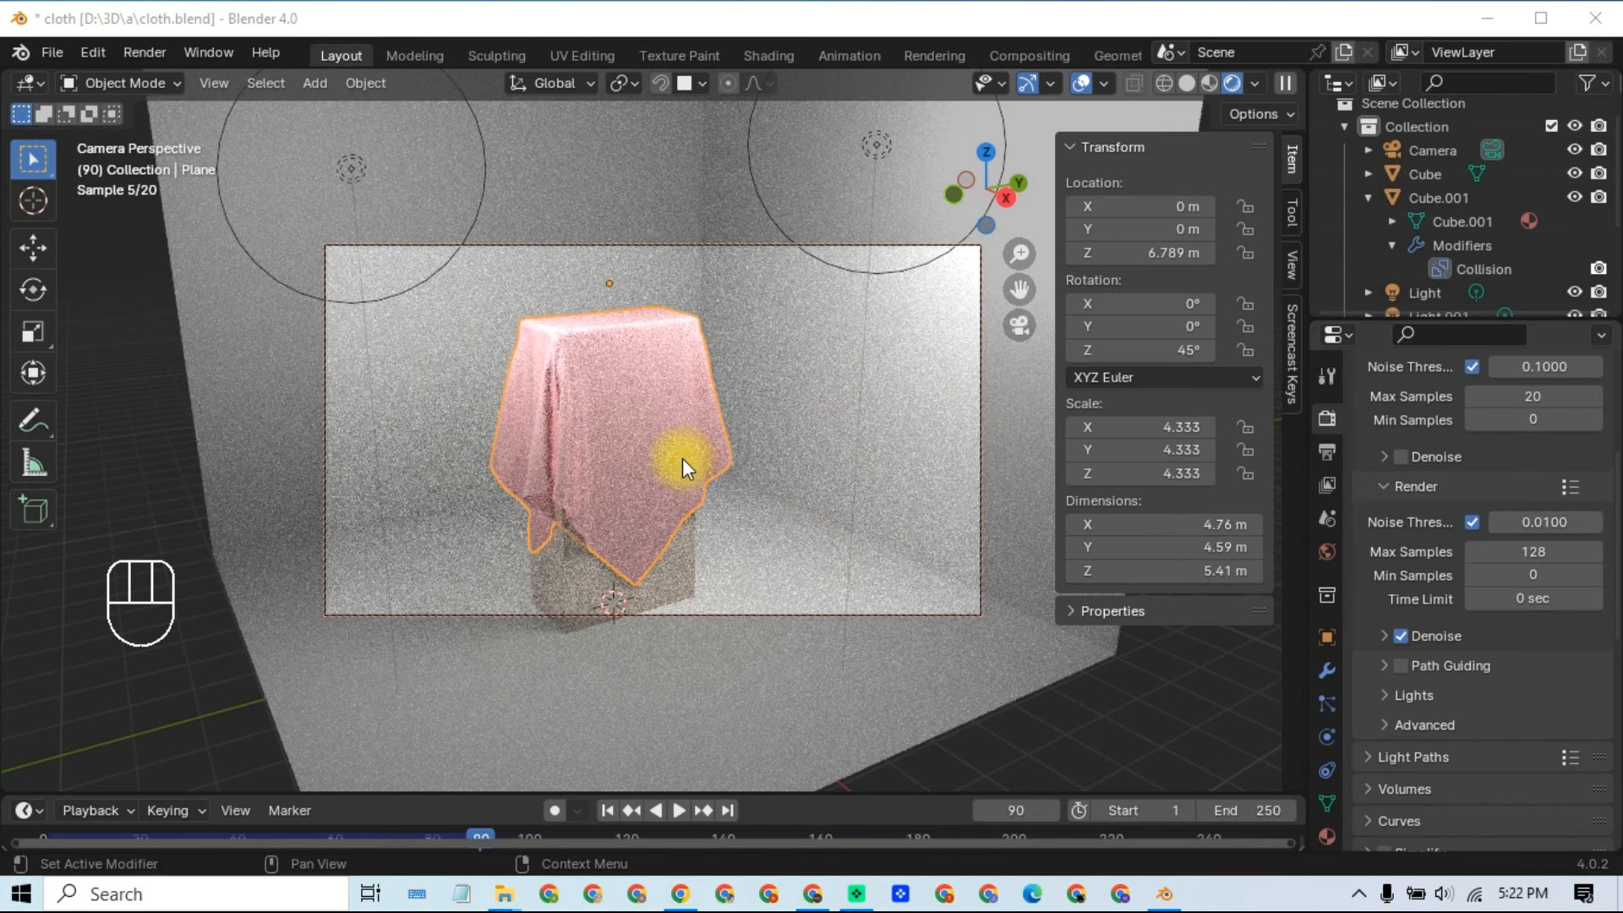
# Step: Apply an Image Texture to the cloth material's Base Color using the file design scarf.jpg
pyautogui.click(710, 449)
pyautogui.click(709, 443)
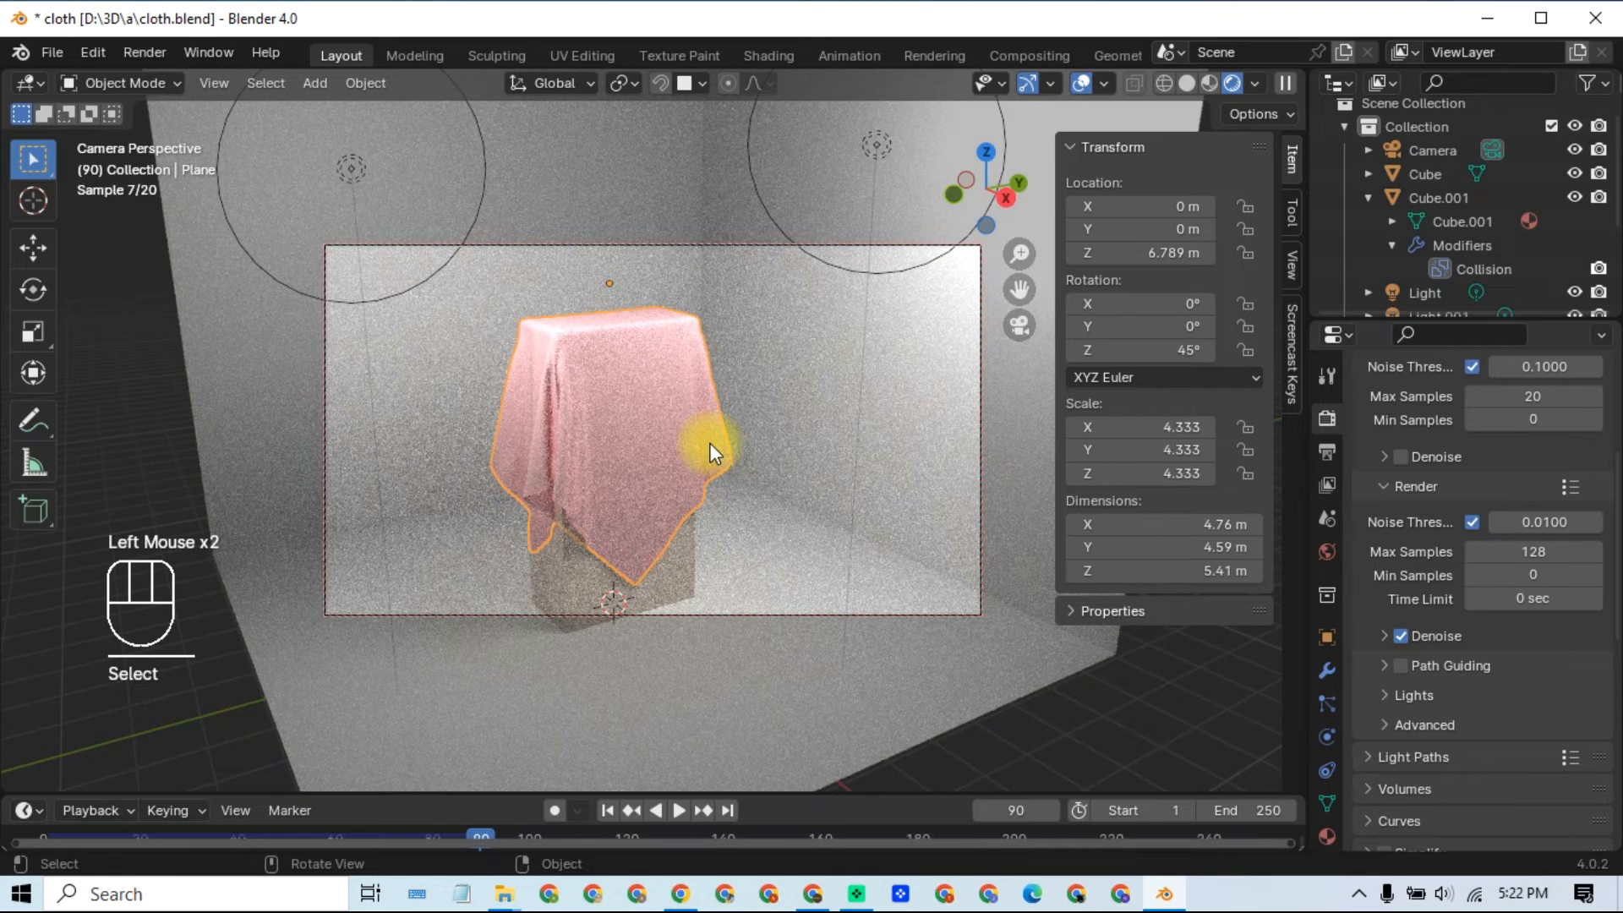
pyautogui.scroll(-3, 1321, 716)
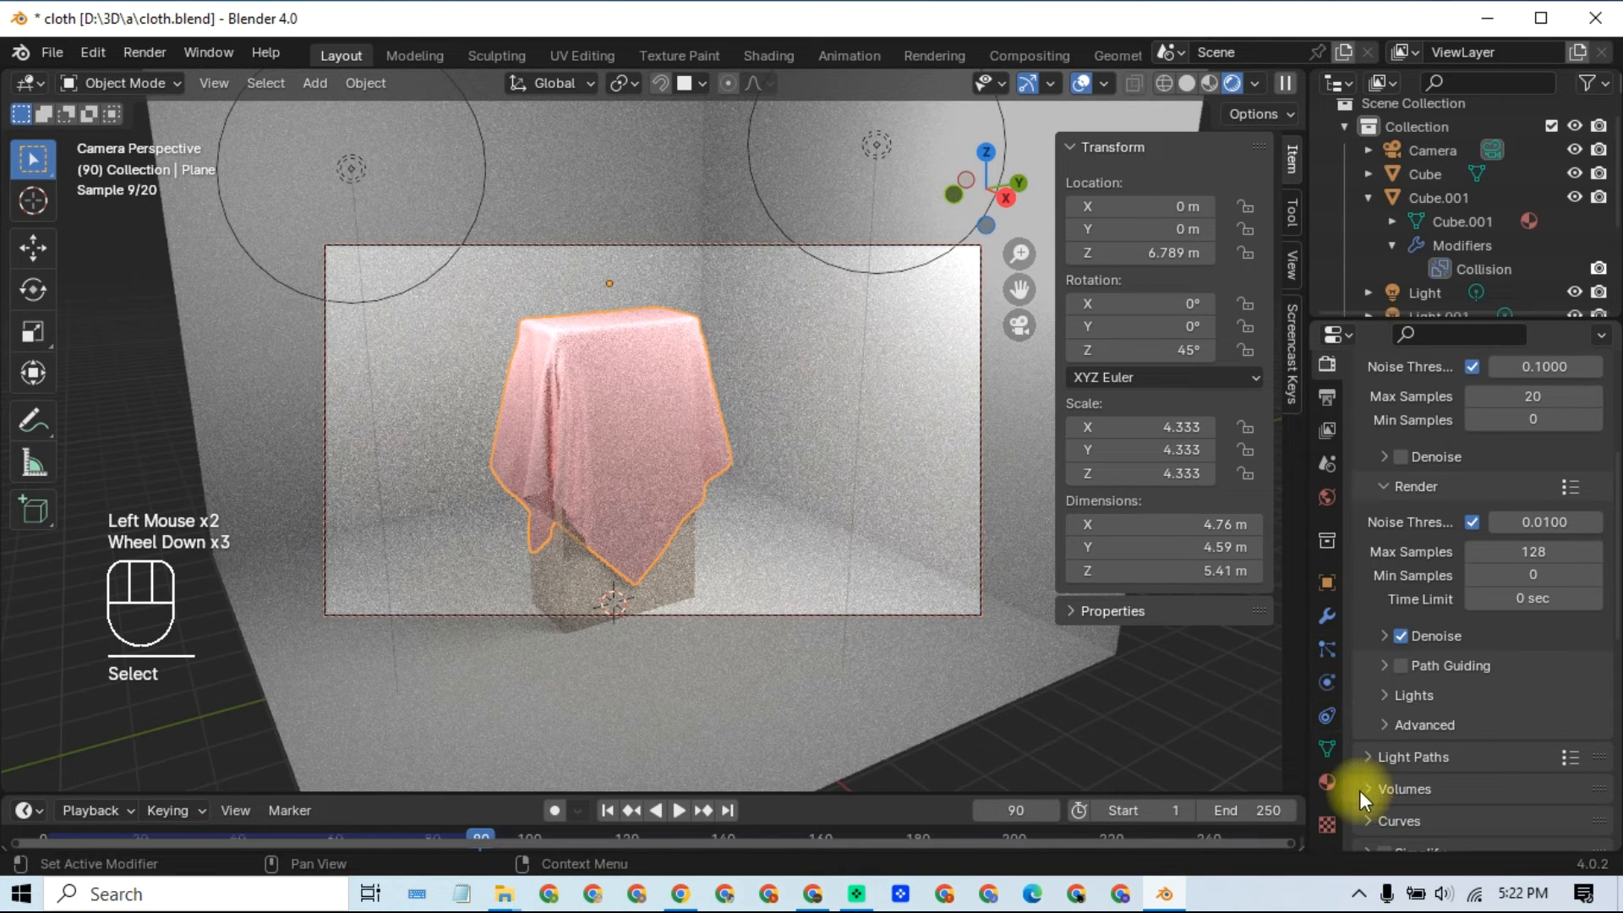
pyautogui.click(1327, 779)
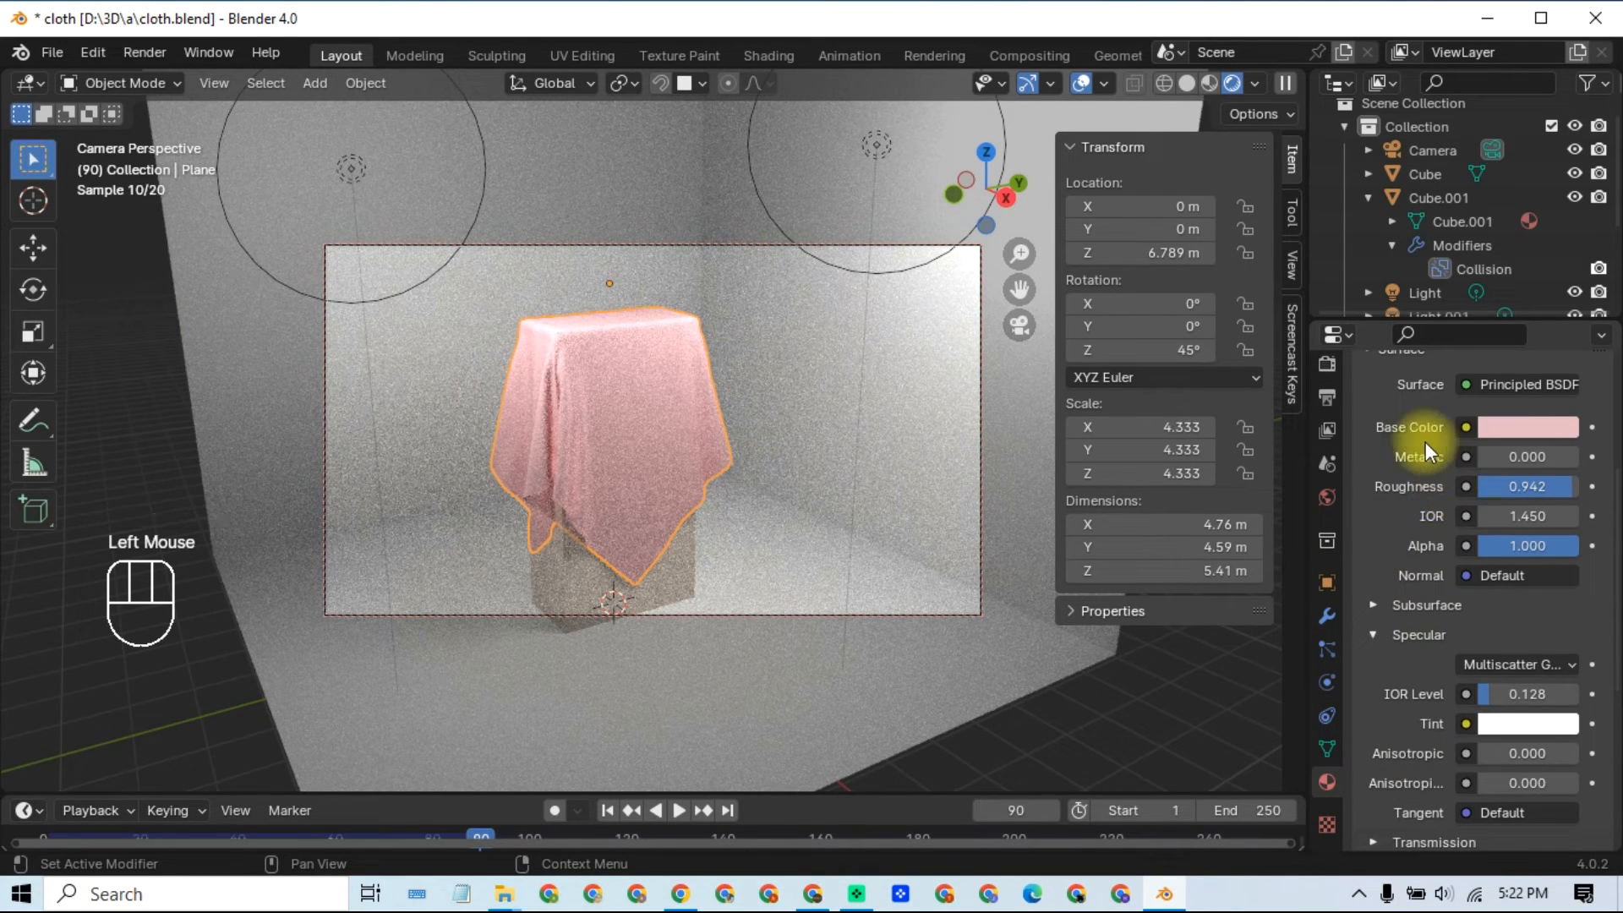
pyautogui.click(1464, 428)
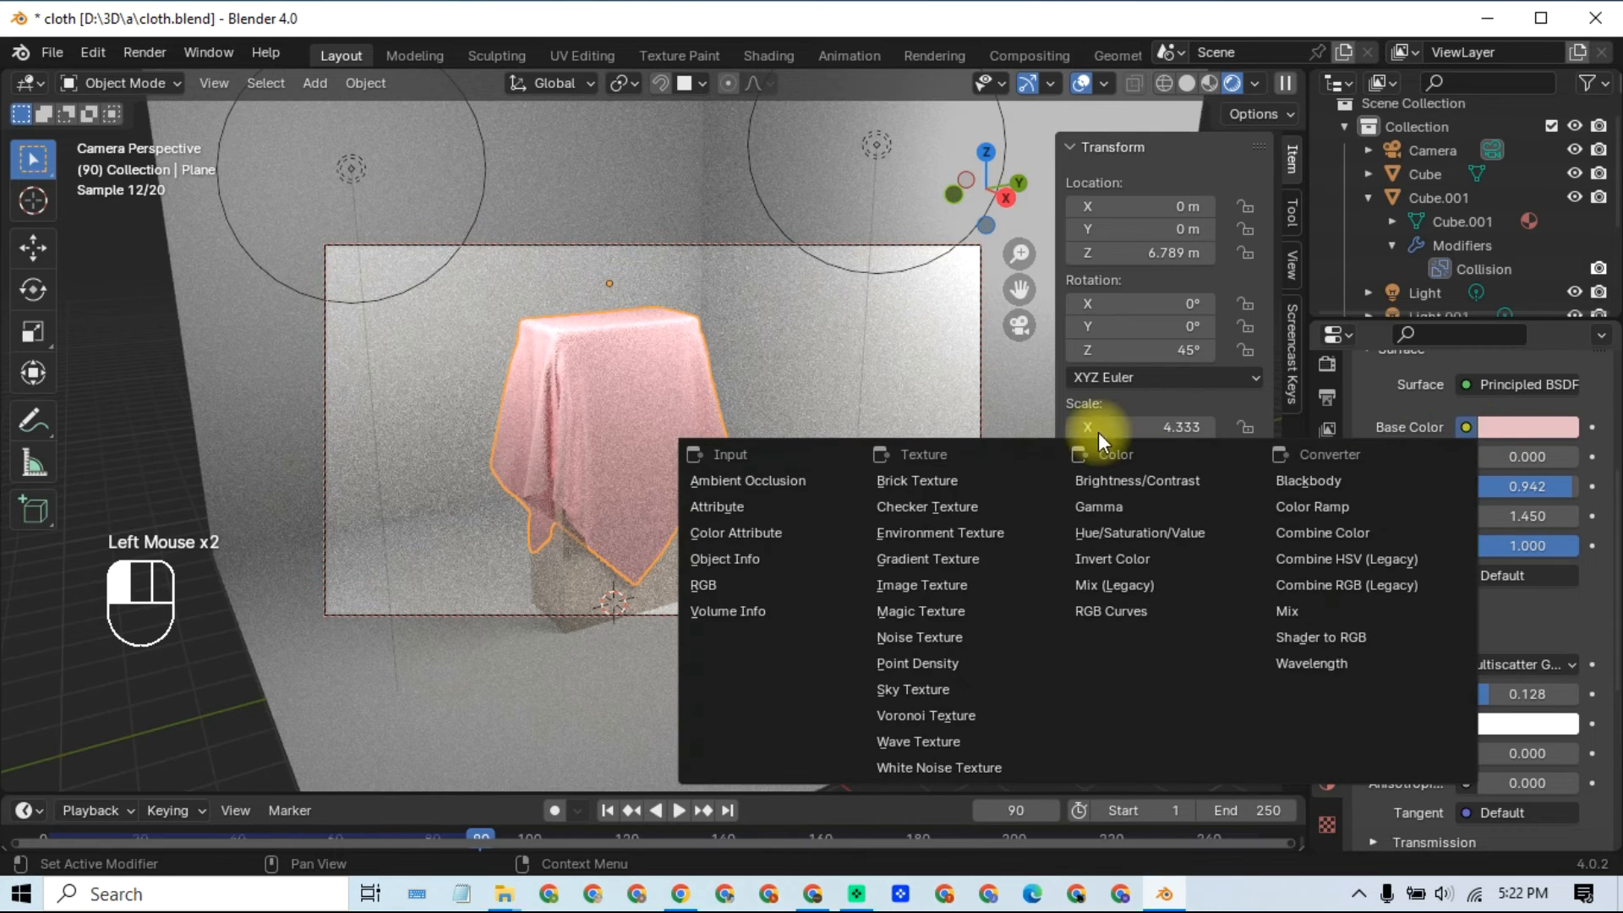
pyautogui.click(960, 582)
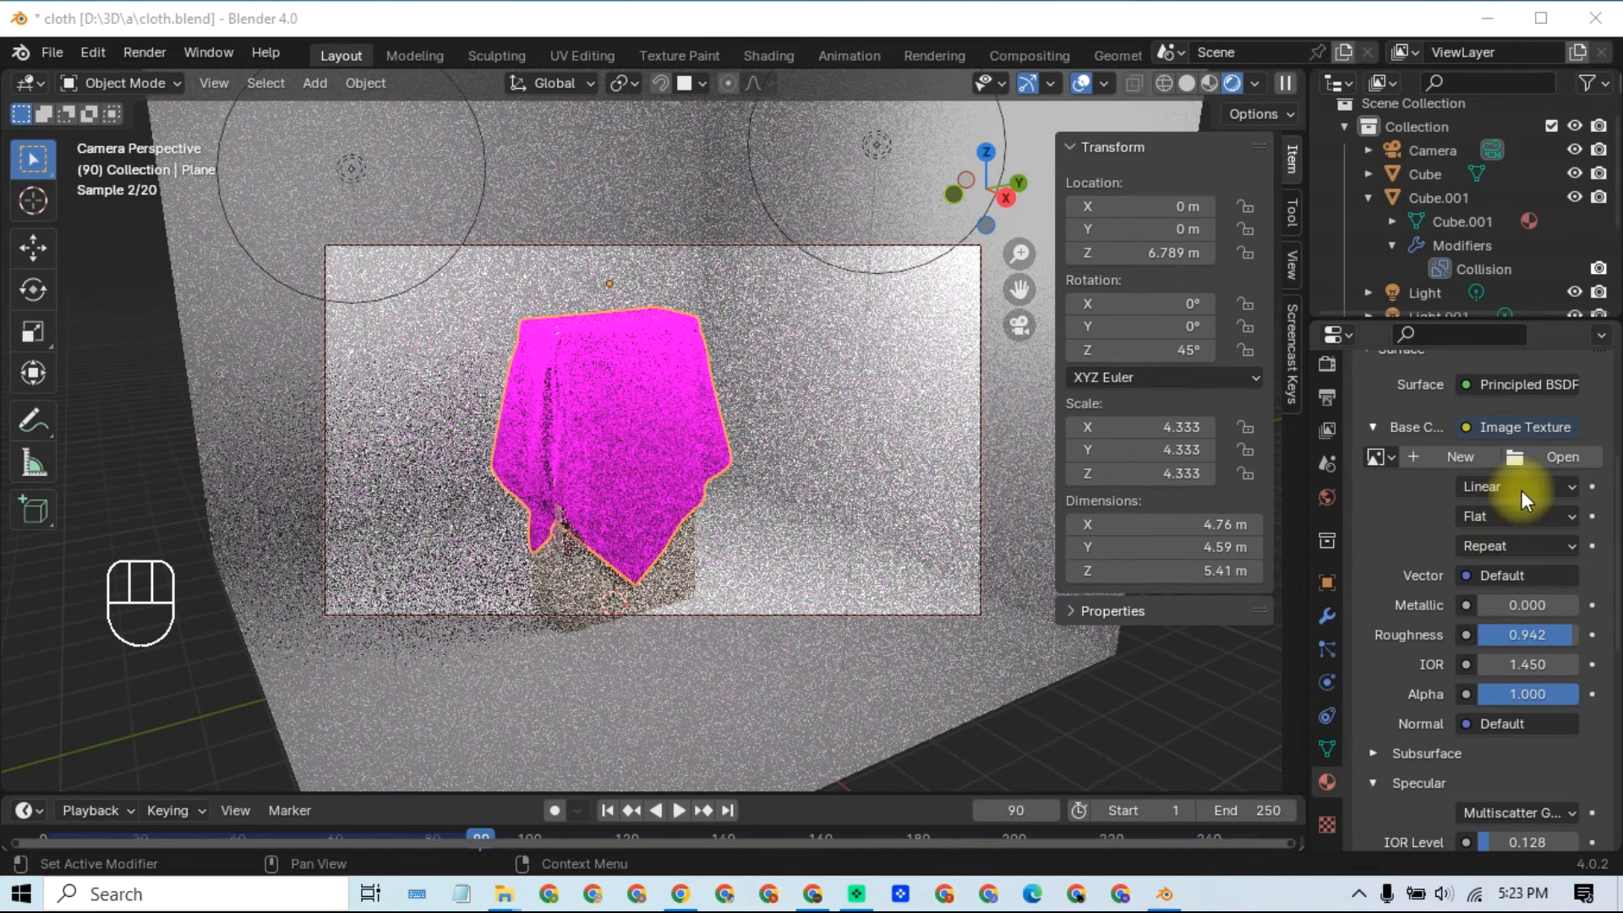
pyautogui.click(1572, 465)
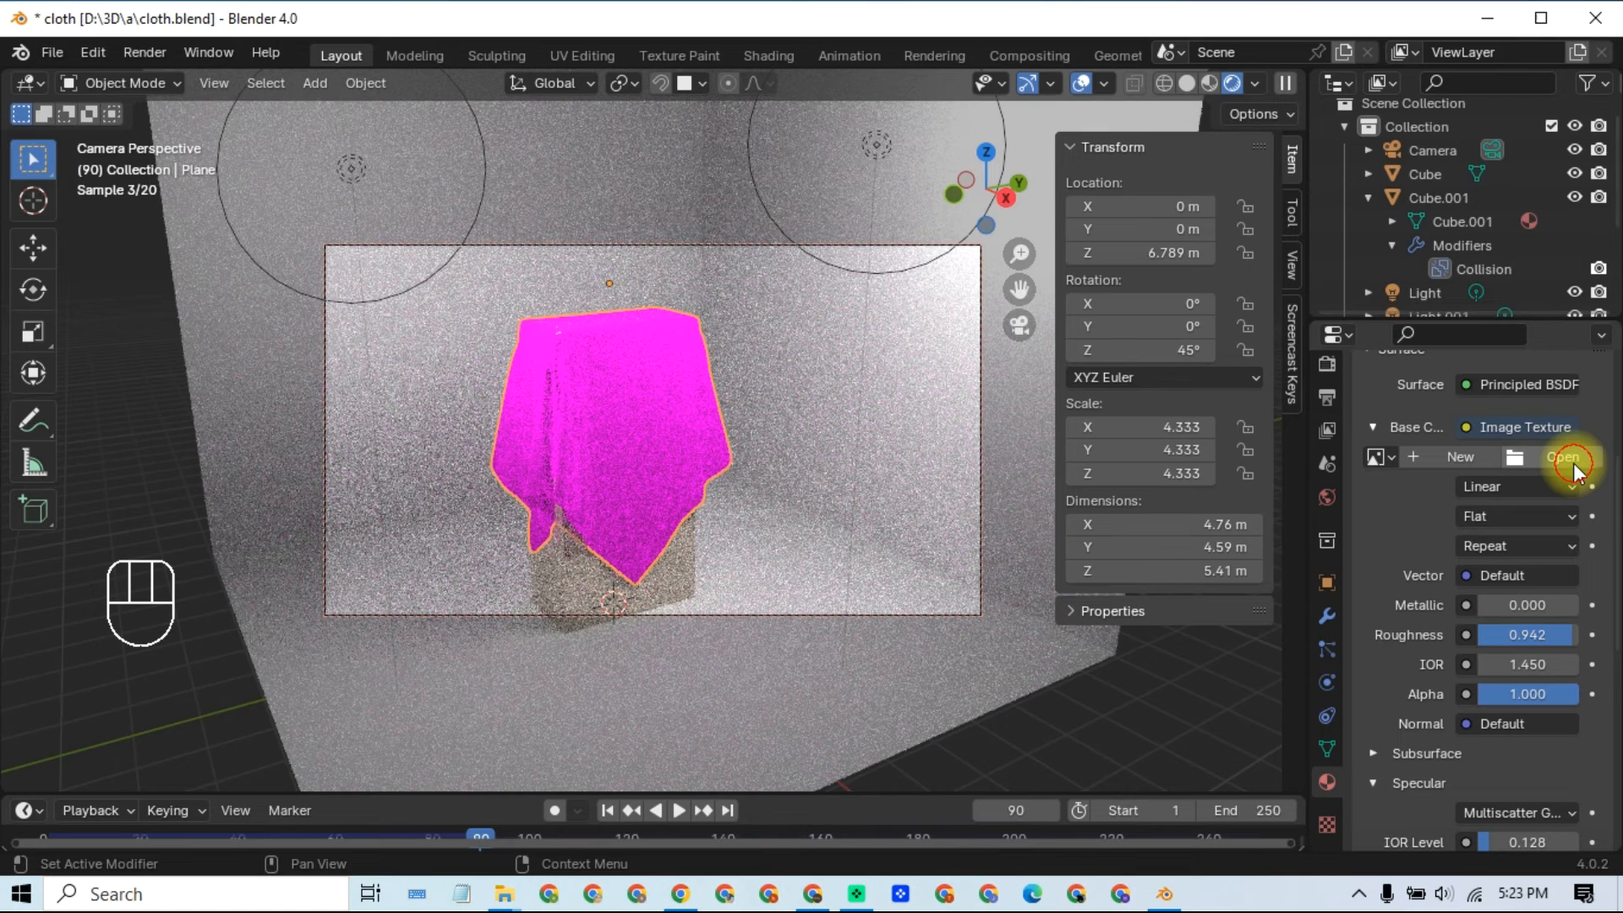
pyautogui.click(568, 335)
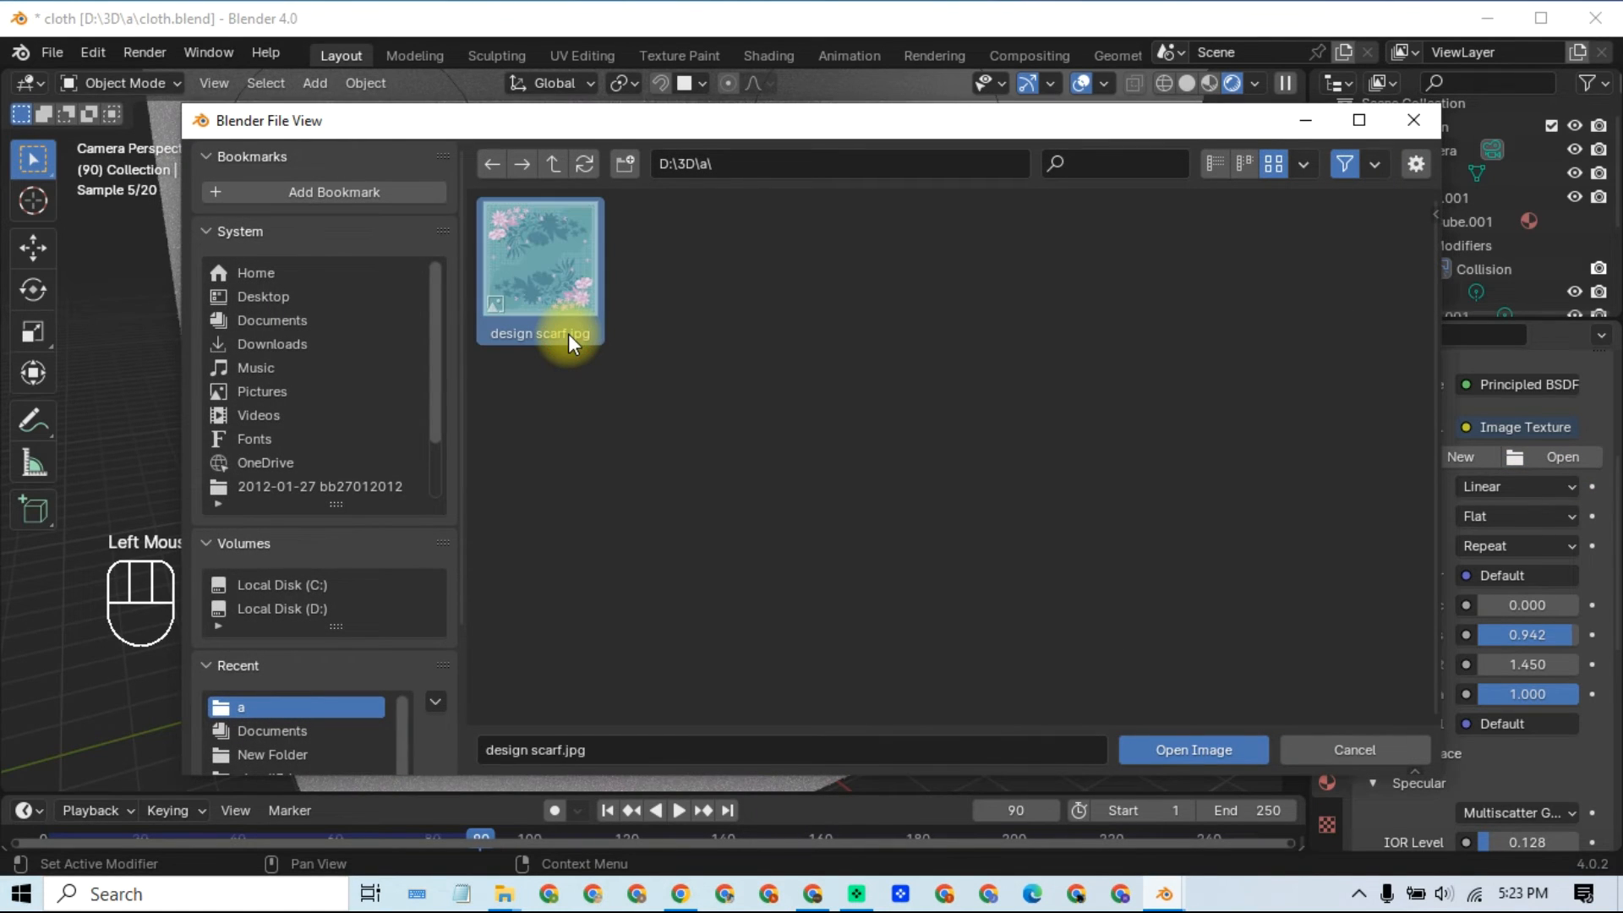
pyautogui.doubleClick(558, 269)
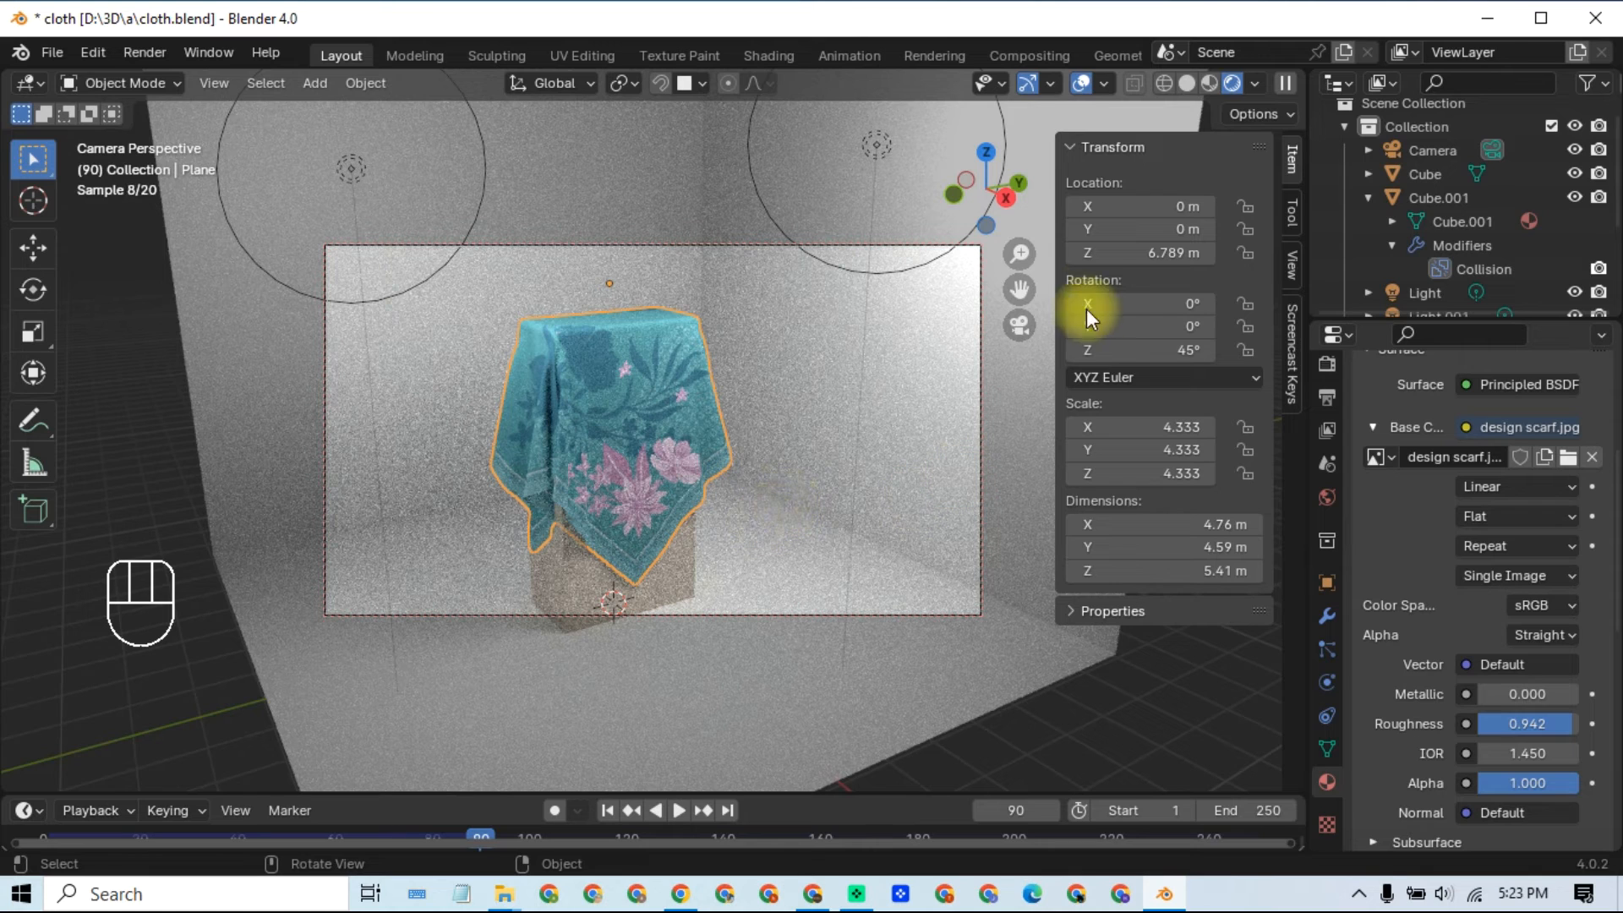
# Step: Return to solid shading and reframe the camera from a lower angle with the draped block off-centre beside empty wall space
pyautogui.click(710, 526)
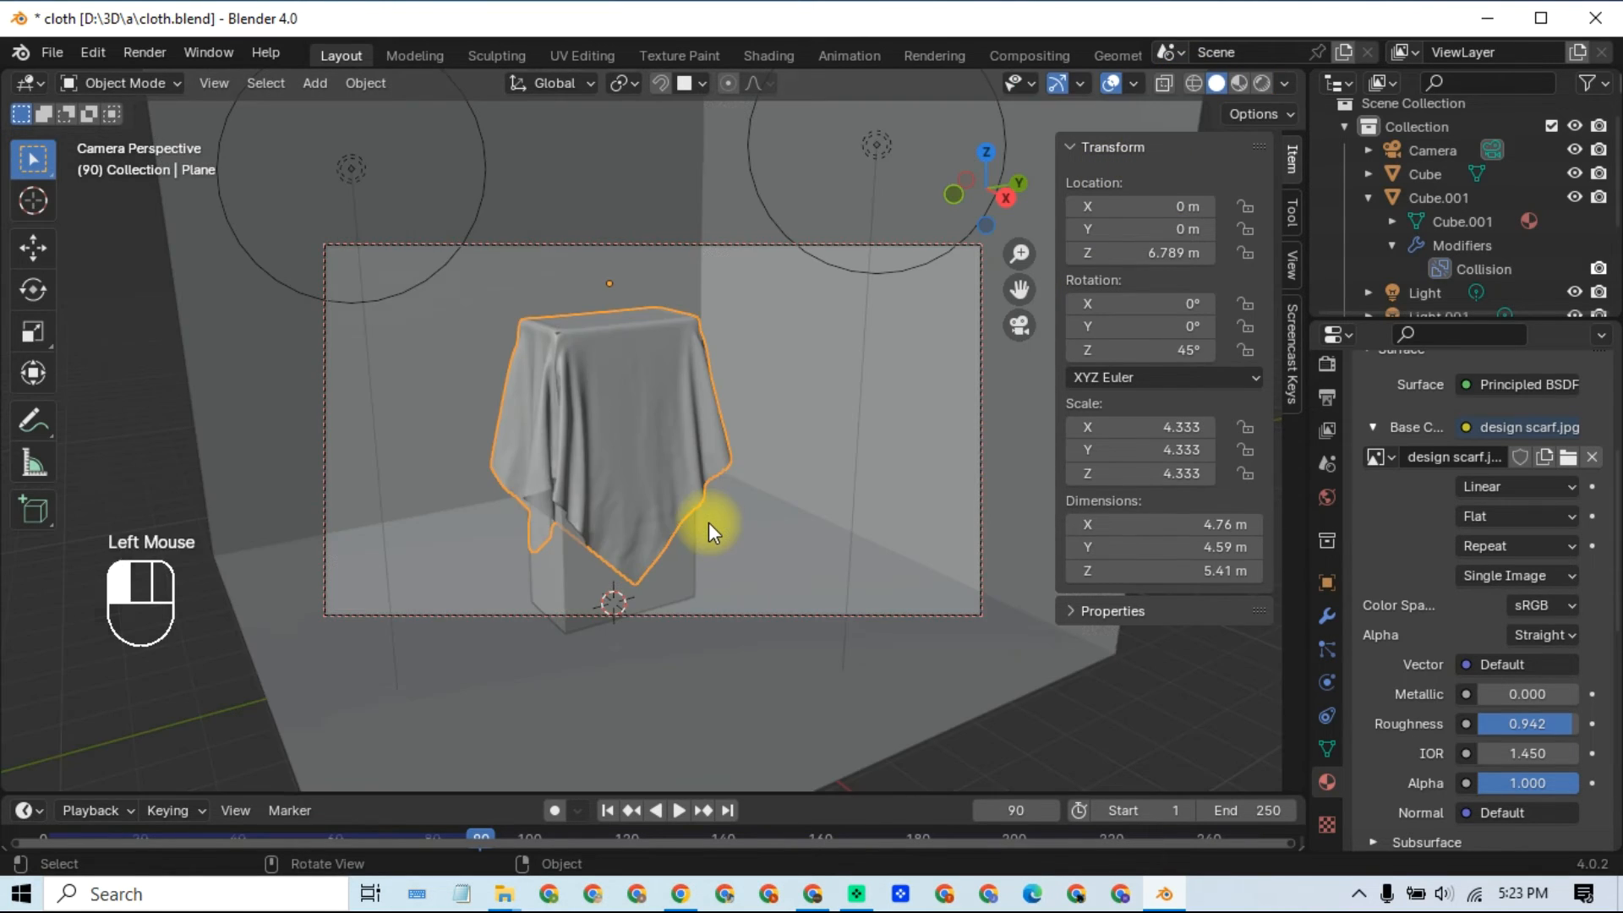
pyautogui.moveTo(708, 520); pyautogui.dragTo(708, 489, button='middle')
pyautogui.keyDown('shift'); pyautogui.moveTo(724, 490); pyautogui.dragTo(720, 508, button='middle'); pyautogui.keyUp('shift')
pyautogui.hotkey('shift', 'Up')
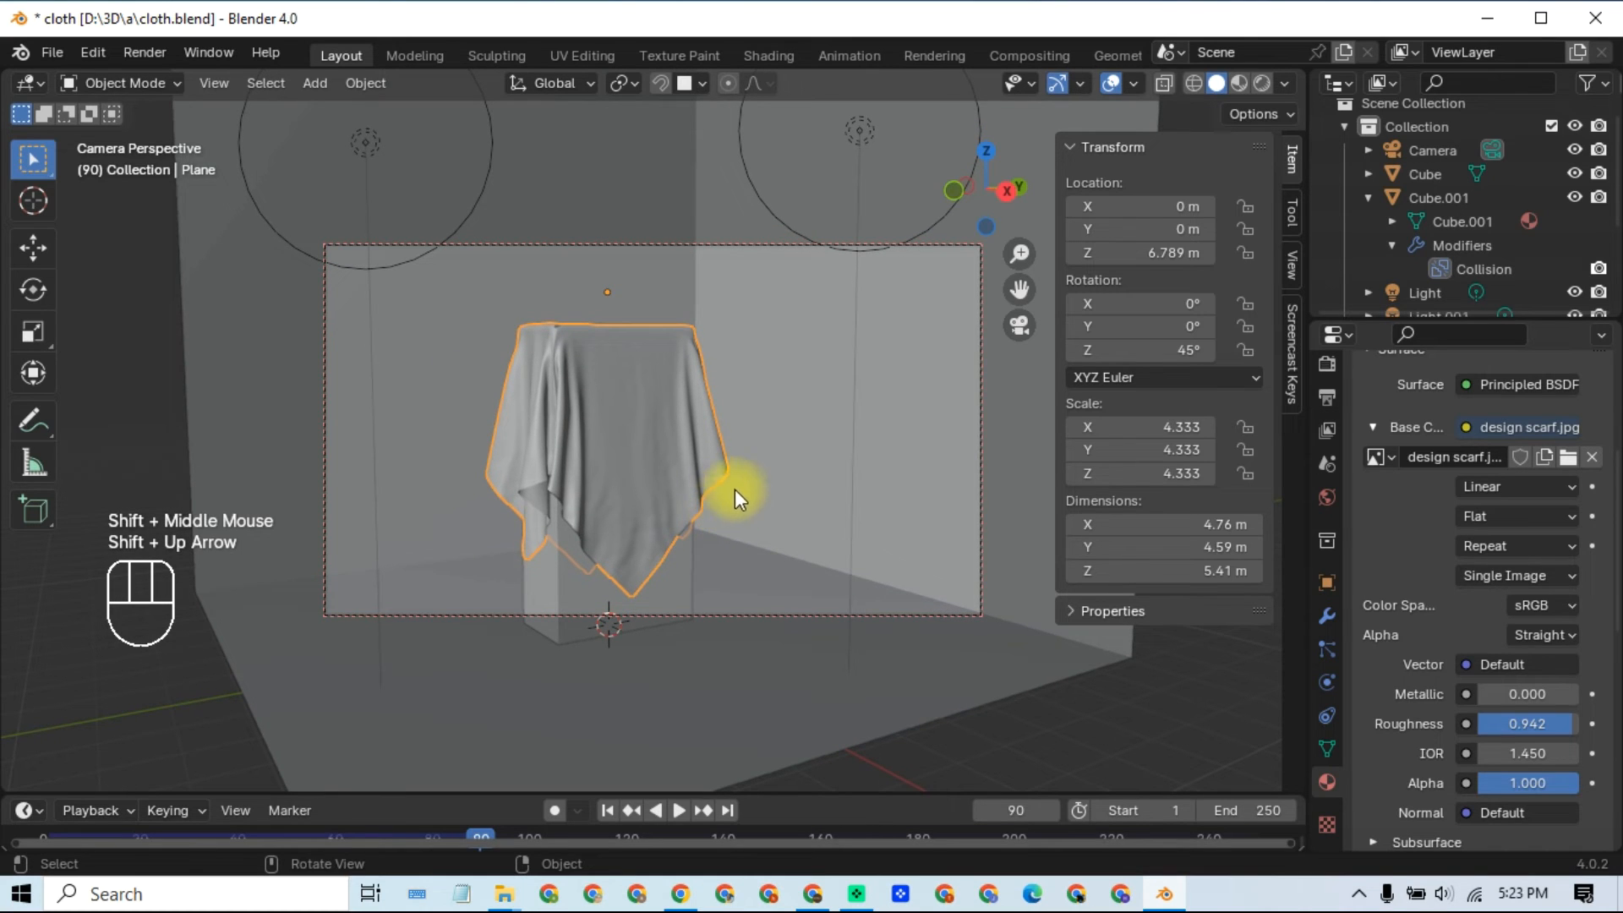
pyautogui.keyDown('shift'); pyautogui.moveTo(1025, 252); pyautogui.dragTo(1041, 248); pyautogui.keyUp('shift')
pyautogui.keyDown('shift'); pyautogui.moveTo(803, 489); pyautogui.dragTo(766, 469, button='middle'); pyautogui.keyUp('shift')
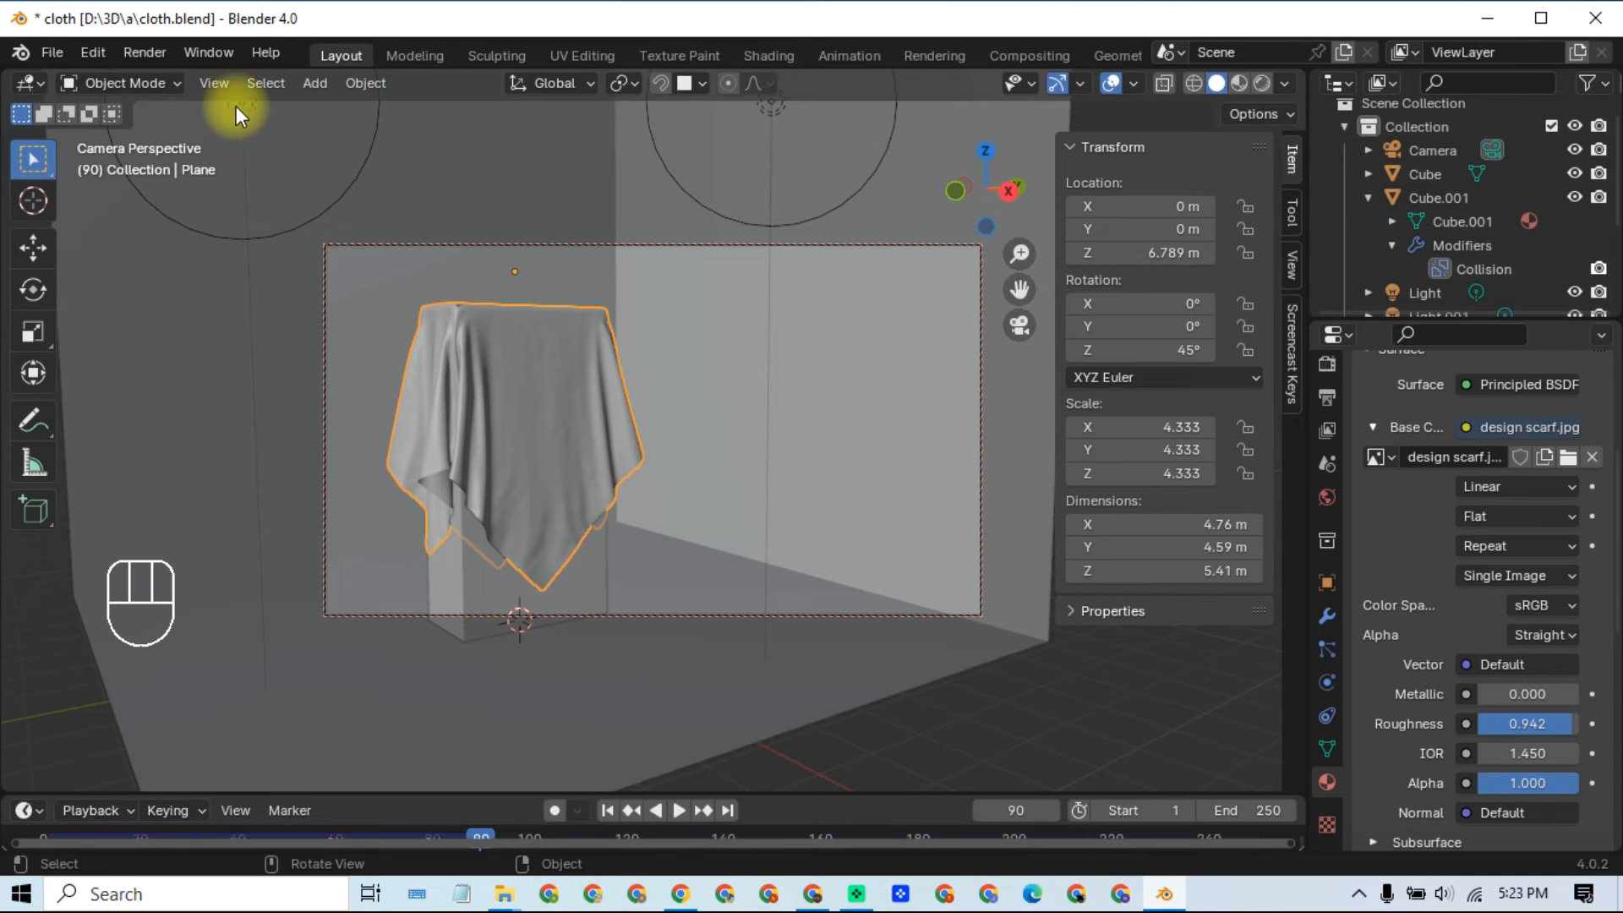
# Step: Move the shadowless point light about -2.48 m in Z, 2.57 m in X and -1.18 m in Y
pyautogui.click(307, 255)
pyautogui.press('g')
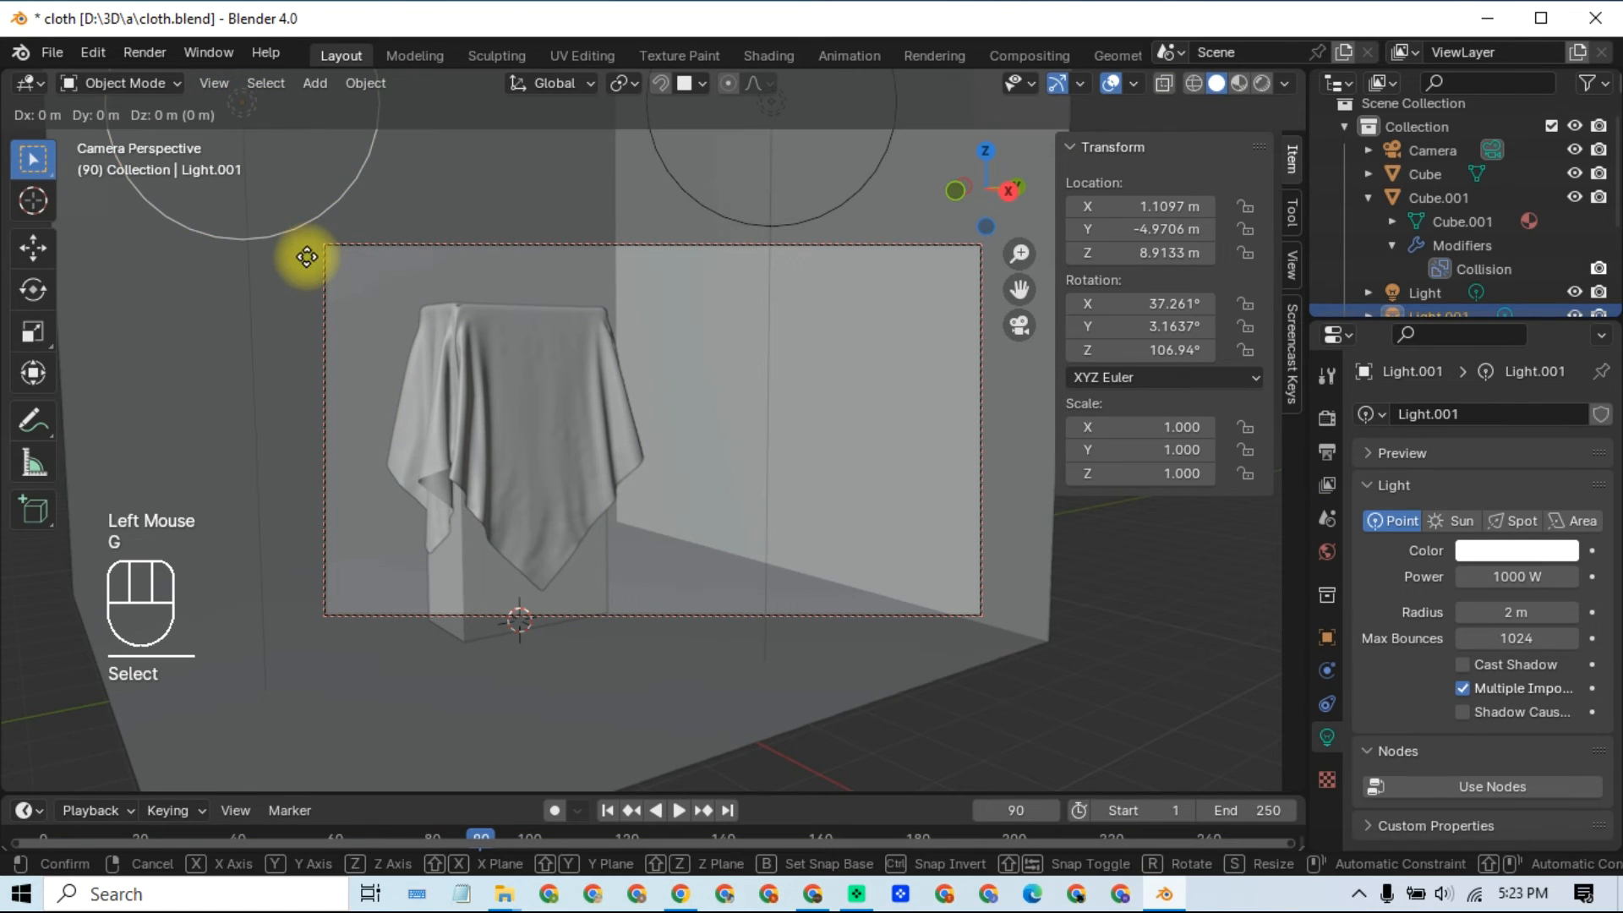
pyautogui.press('z')
pyautogui.click(463, 468)
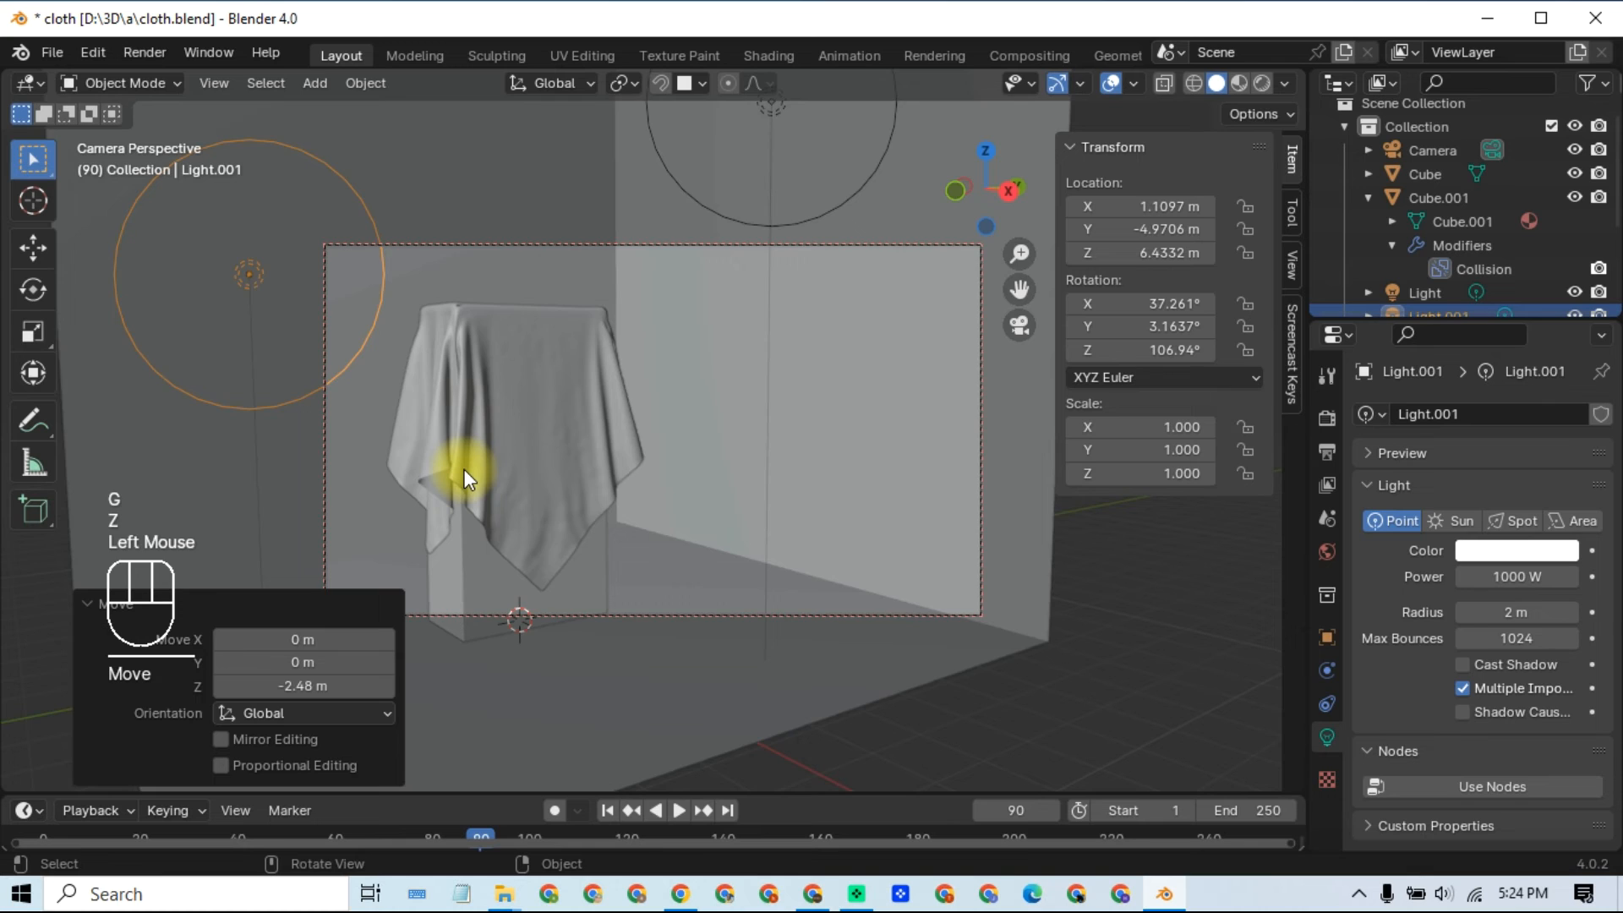
pyautogui.press('KP_7')
pyautogui.scroll(-2, 519, 453)
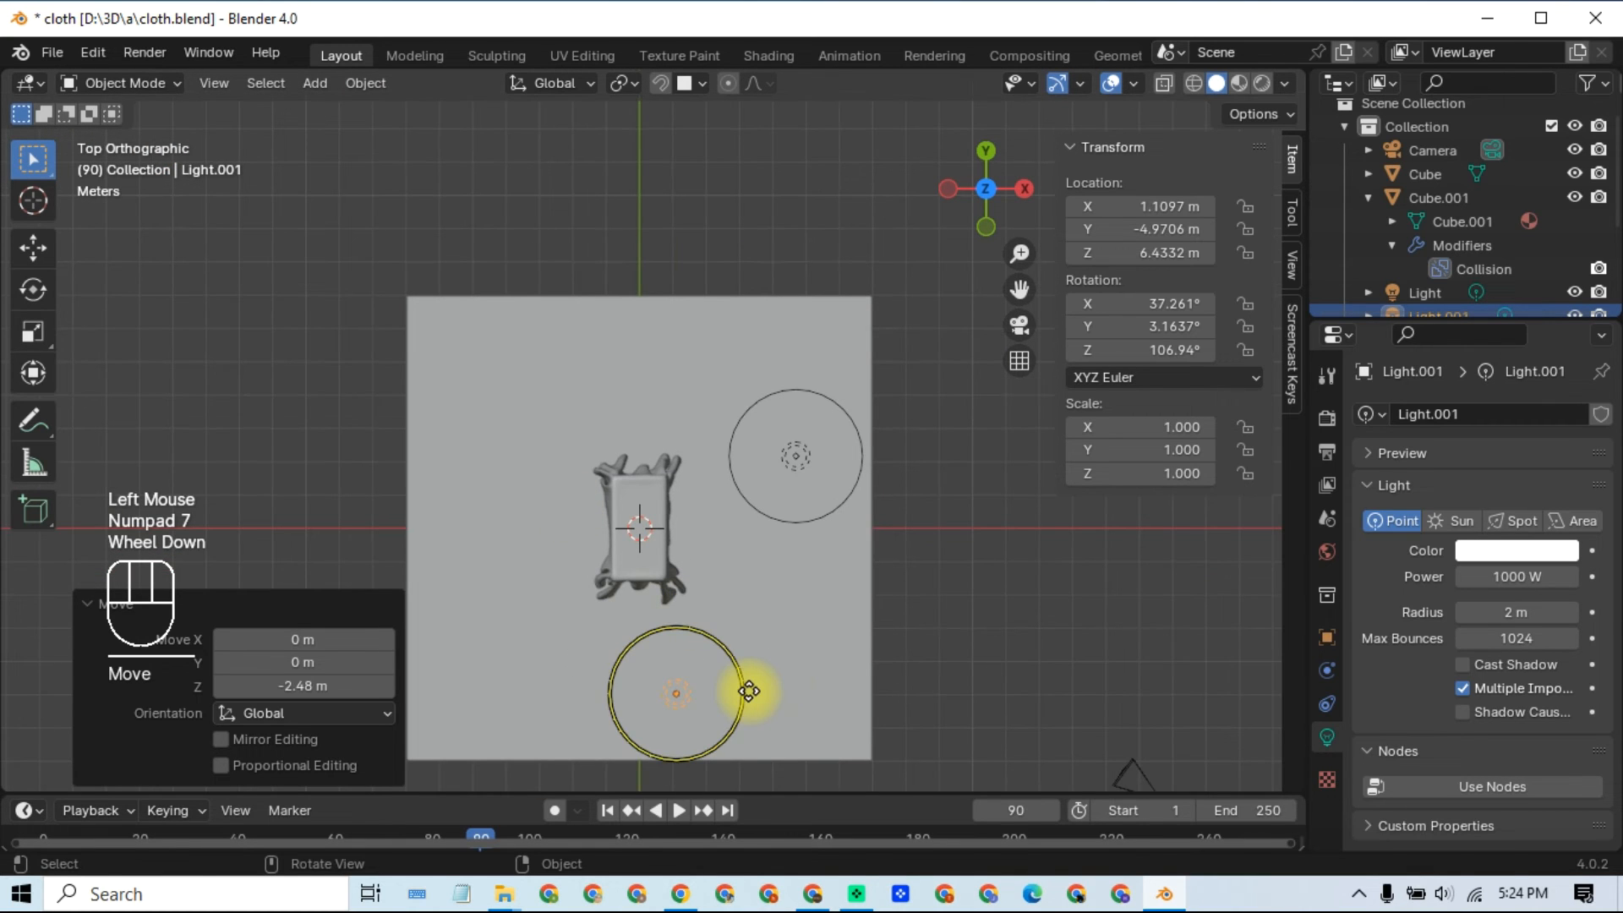
pyautogui.press('g')
pyautogui.click(834, 728)
# Step: Move the shadow-casting point light about 0.43 m in X and 1.39 m in Y in top view, and return to the camera view
pyautogui.click(804, 458)
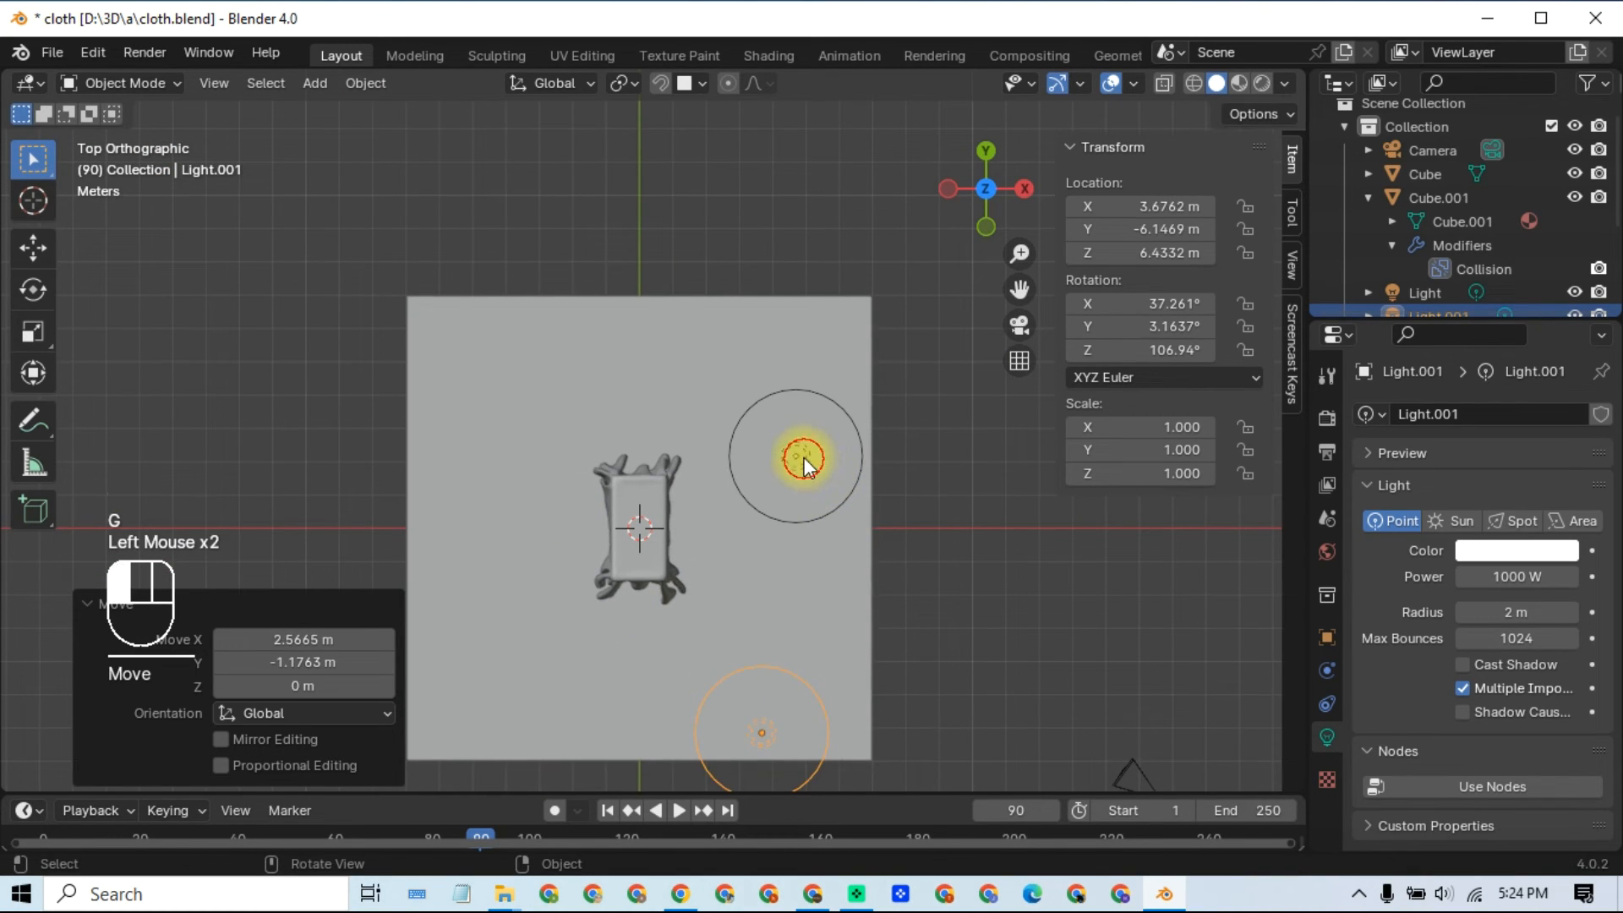
pyautogui.press('g')
pyautogui.click(819, 410)
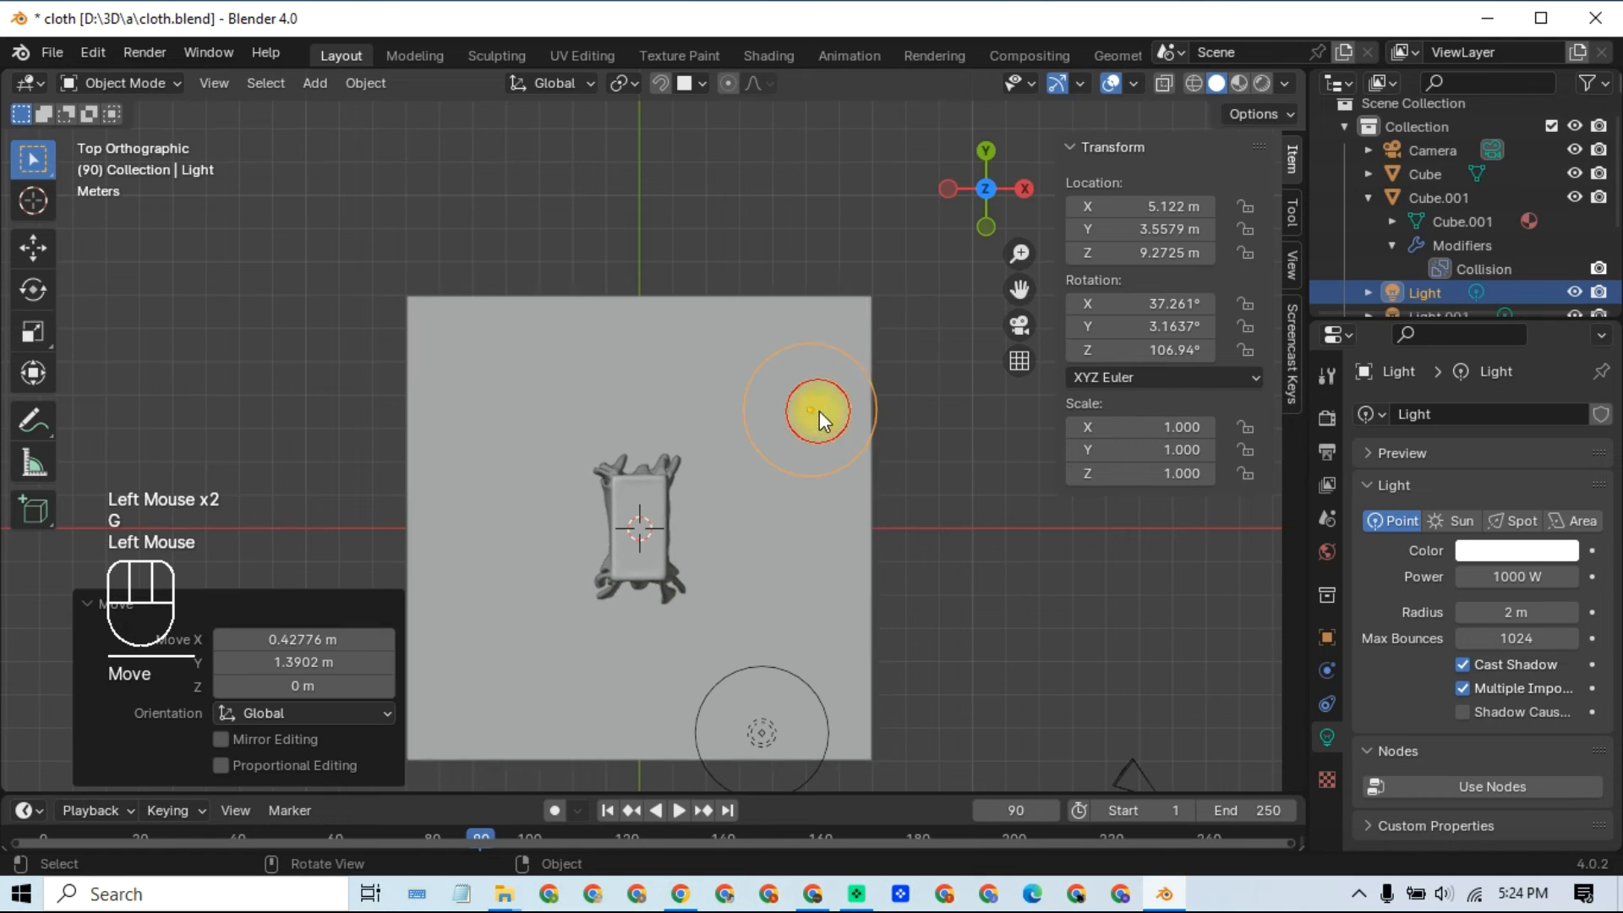
pyautogui.click(1018, 328)
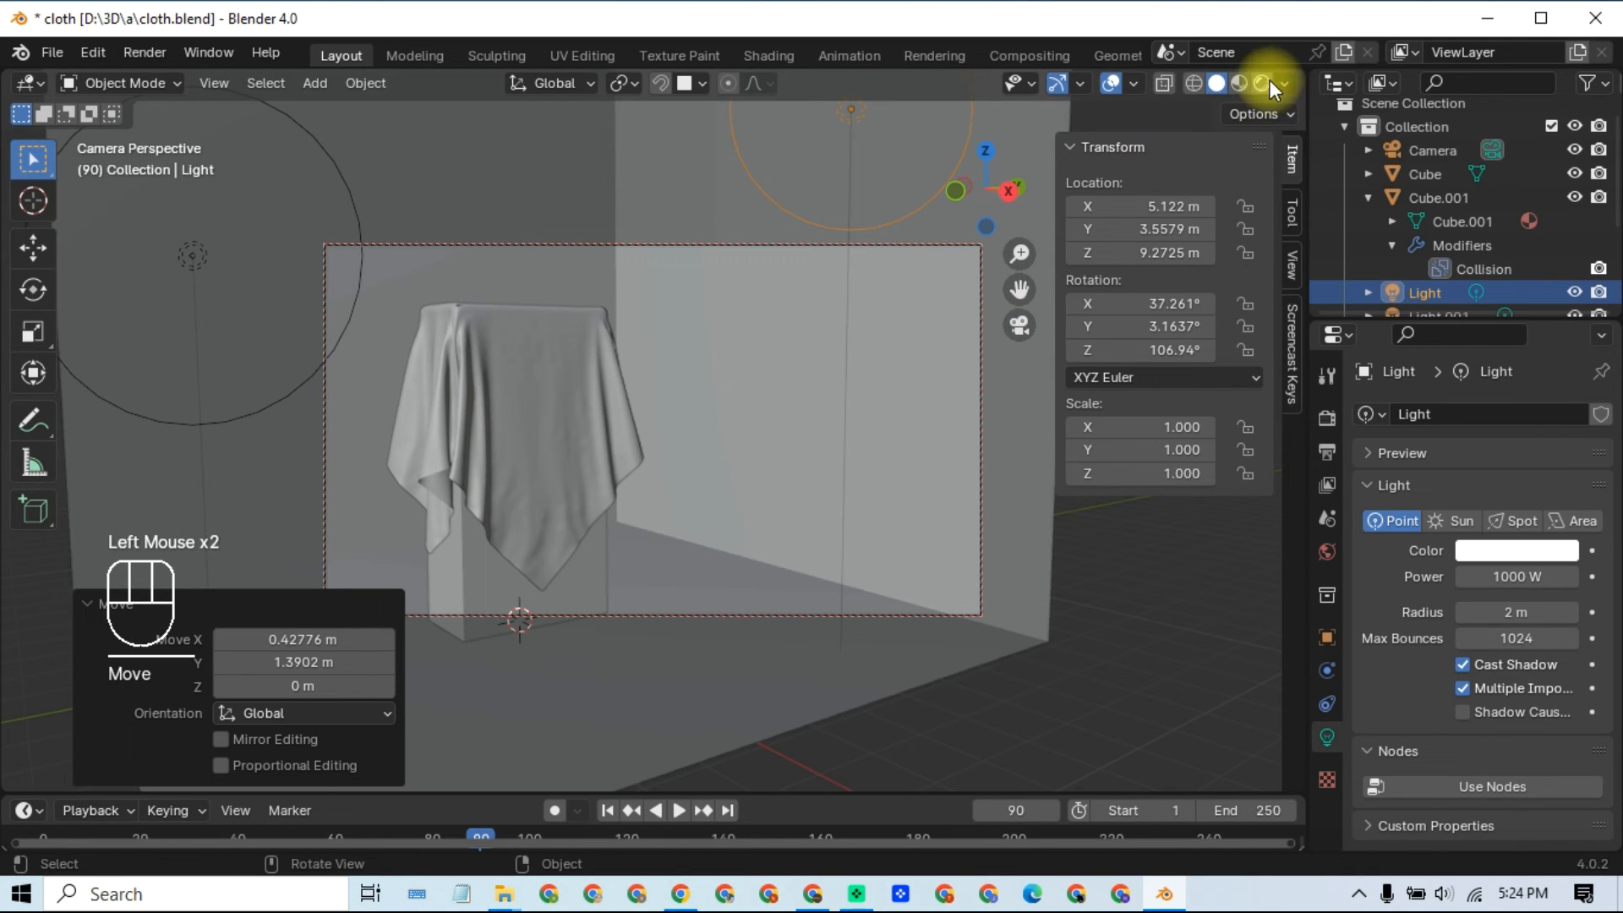
# Step: Preview the scene in rendered shading, and move the shadow-casting point light about 1.82 m in X and -2.35 m in Y in top view
pyautogui.click(1262, 82)
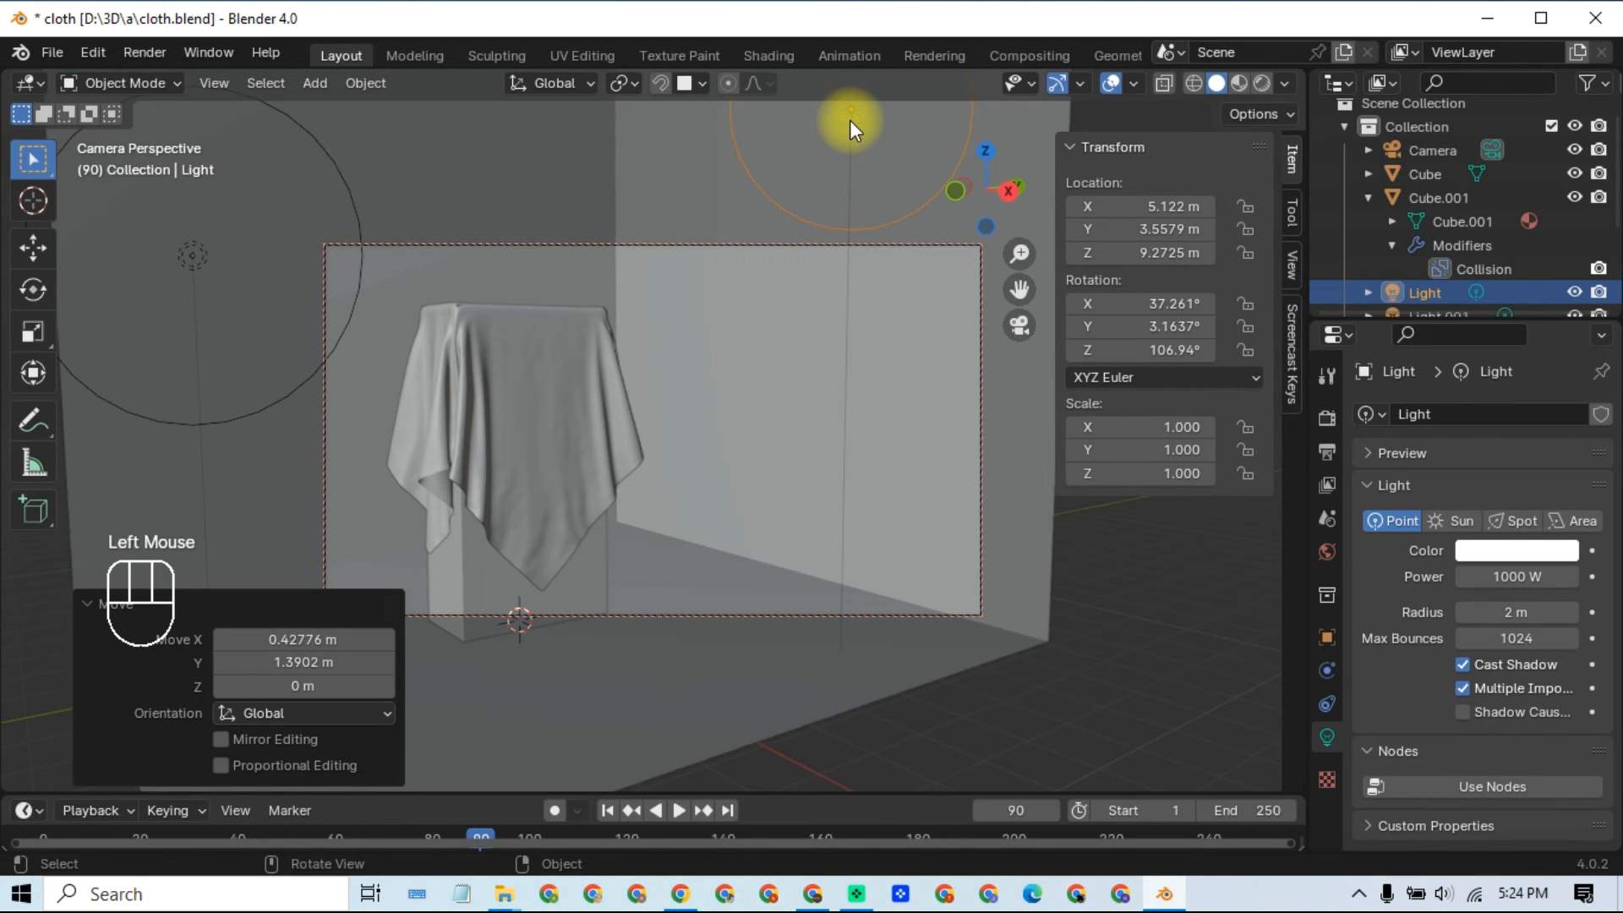
pyautogui.press('KP_7')
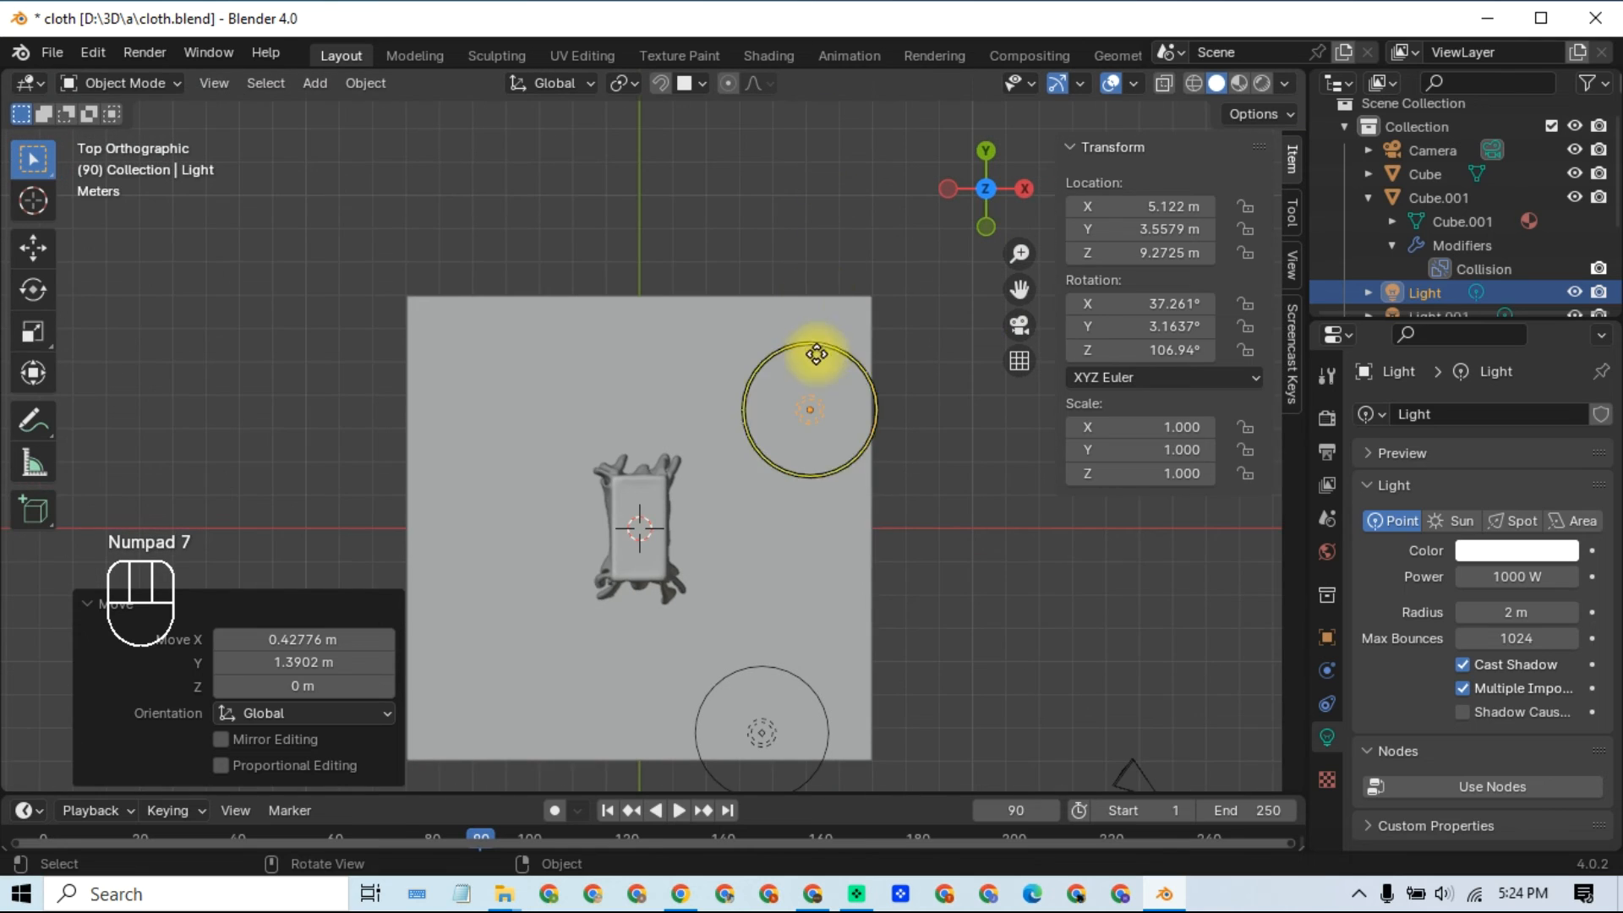
pyautogui.press('g')
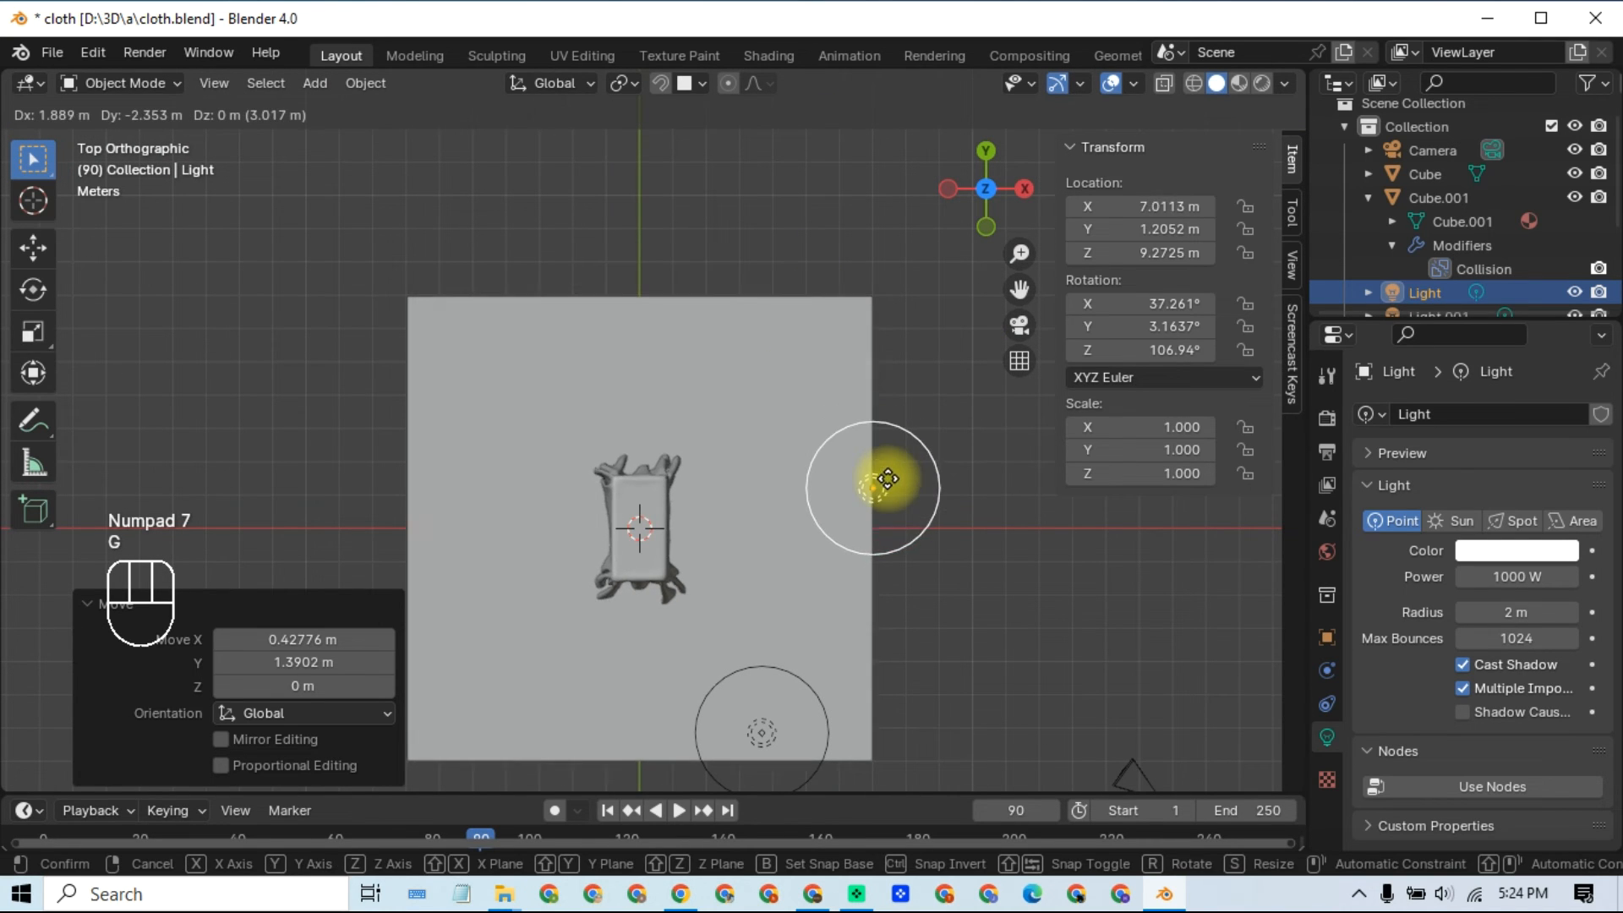
pyautogui.click(885, 488)
# Step: Move the shadow-casting point light about 0.36 m in Y and -1.39 m in Z in right view, and return to the camera view
pyautogui.press('KP_3')
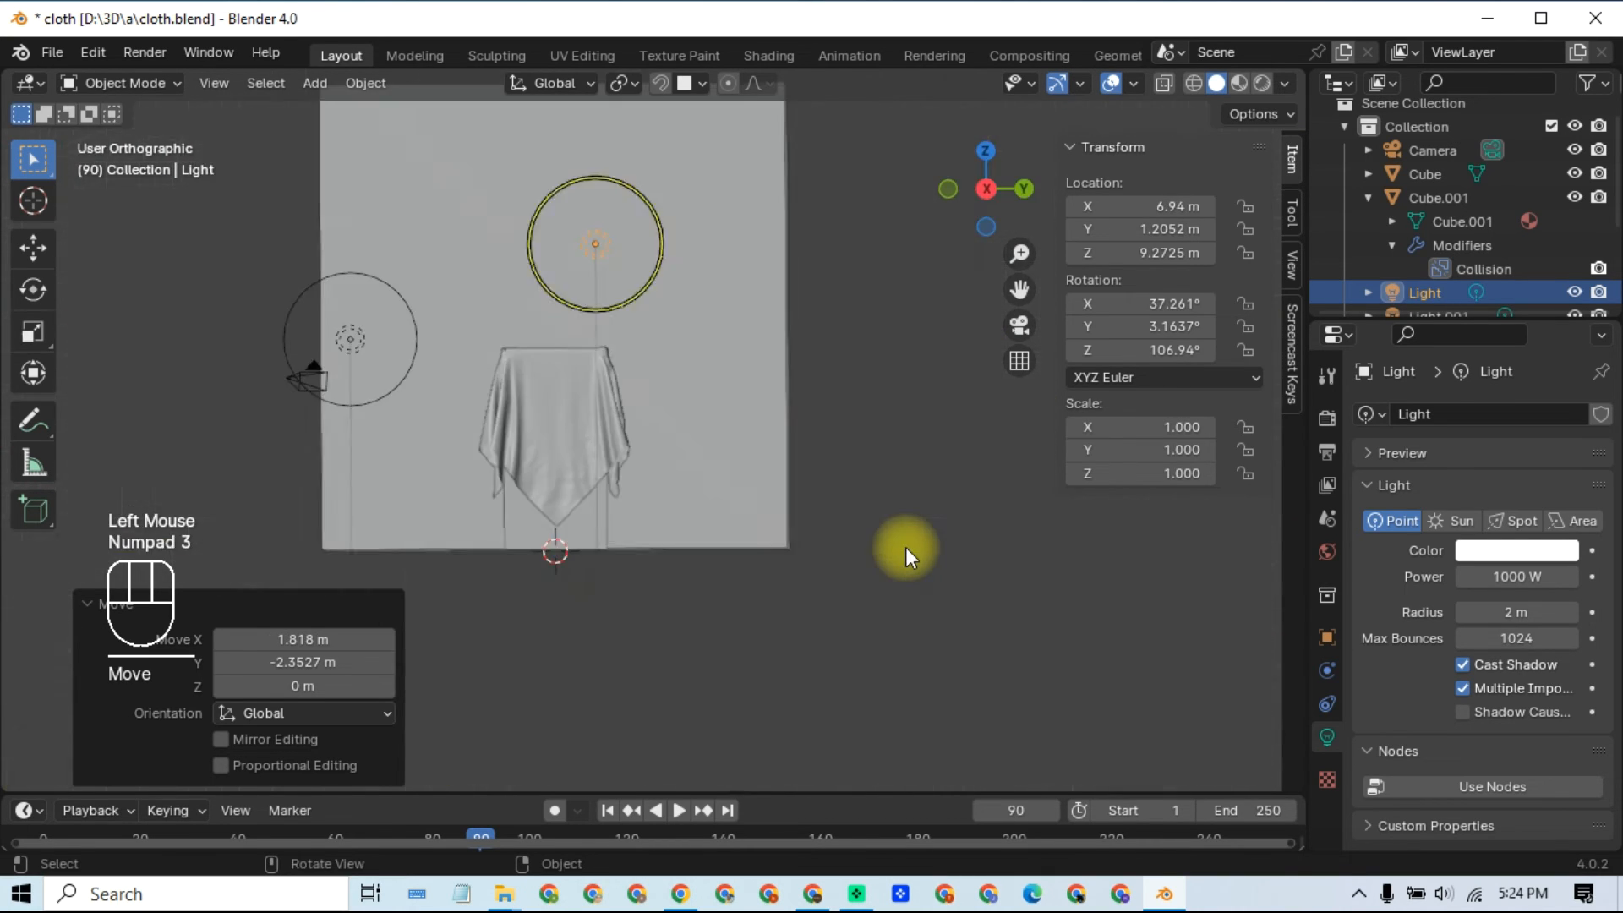
pyautogui.press('g')
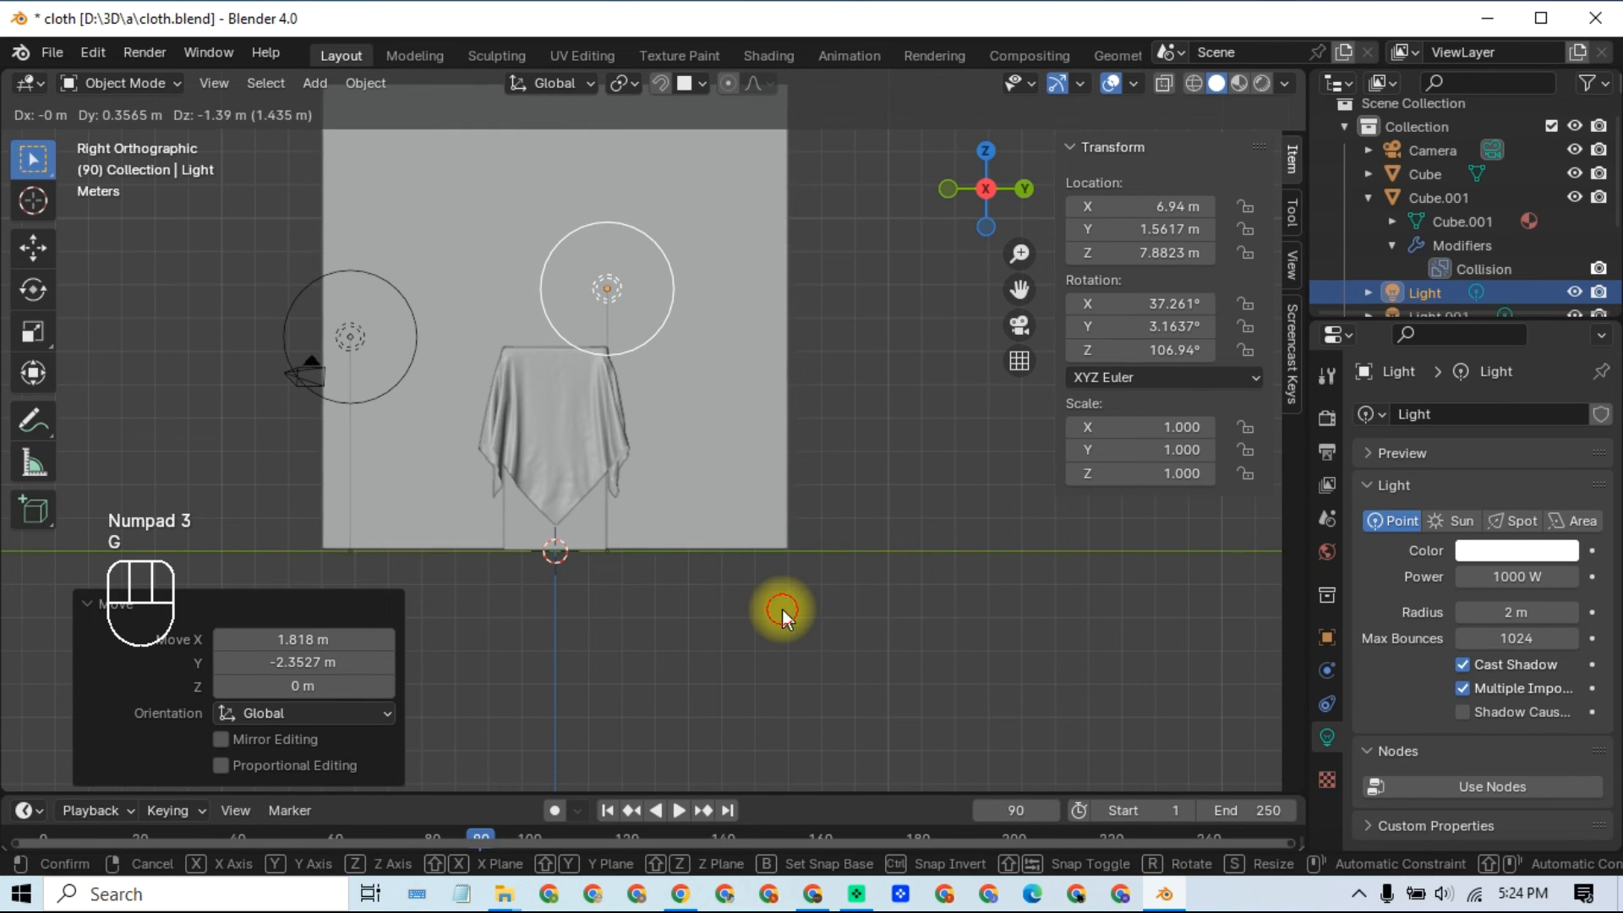
pyautogui.click(783, 608)
pyautogui.click(1018, 362)
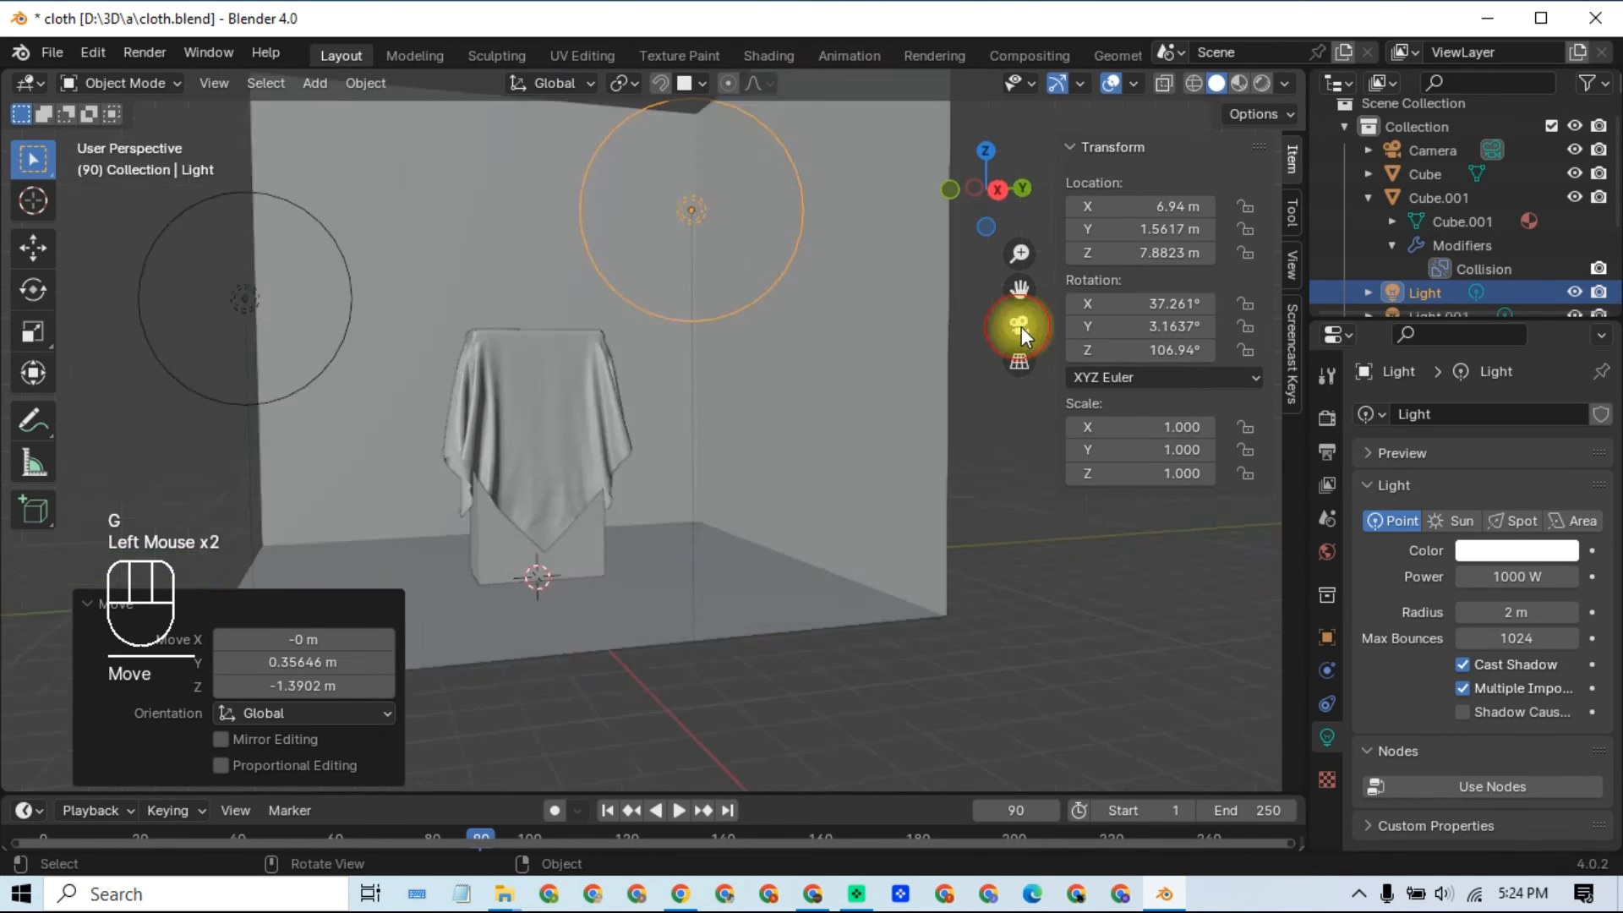
pyautogui.click(1020, 326)
# Step: Preview the new lighting through the camera in rendered shading and select the draped cloth
pyautogui.click(1261, 85)
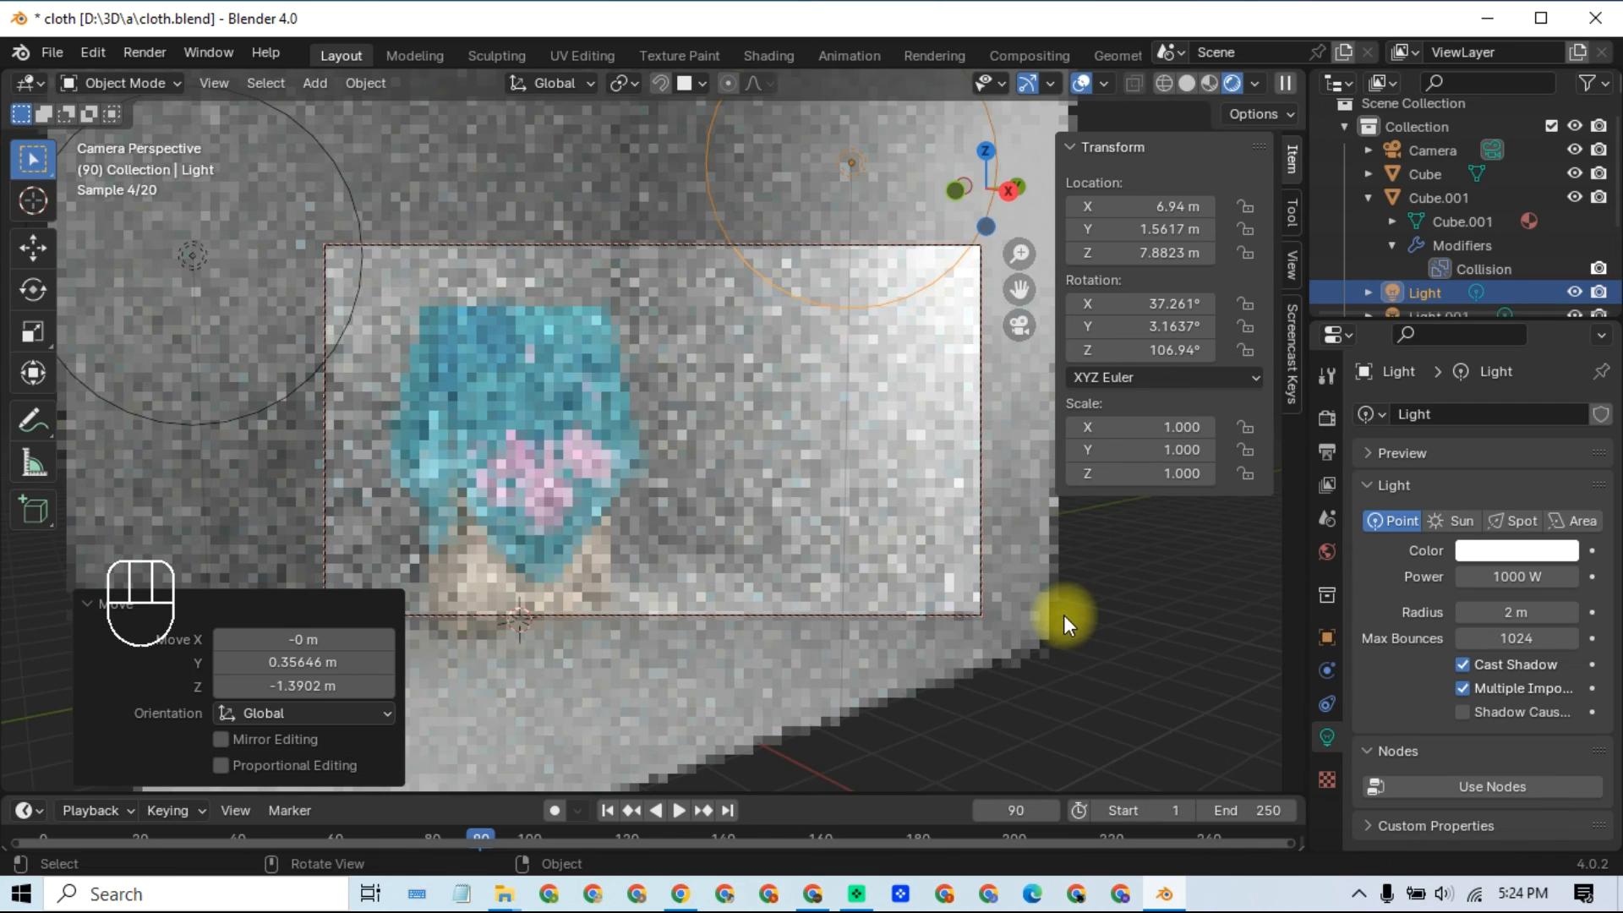
pyautogui.click(784, 485)
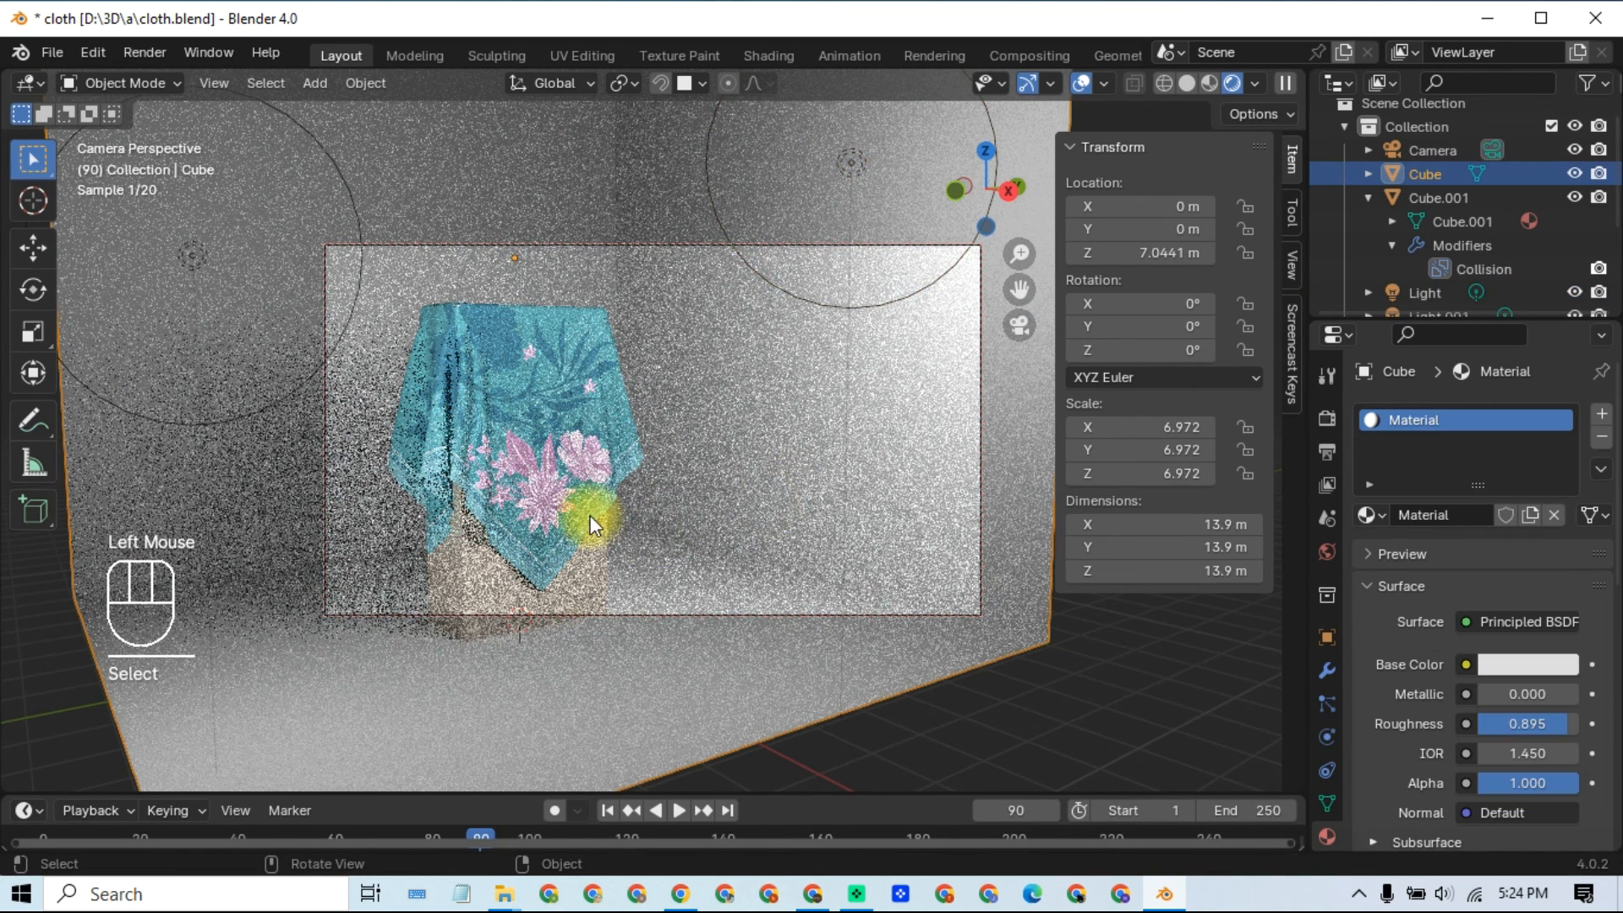
pyautogui.click(547, 502)
pyautogui.click(879, 759)
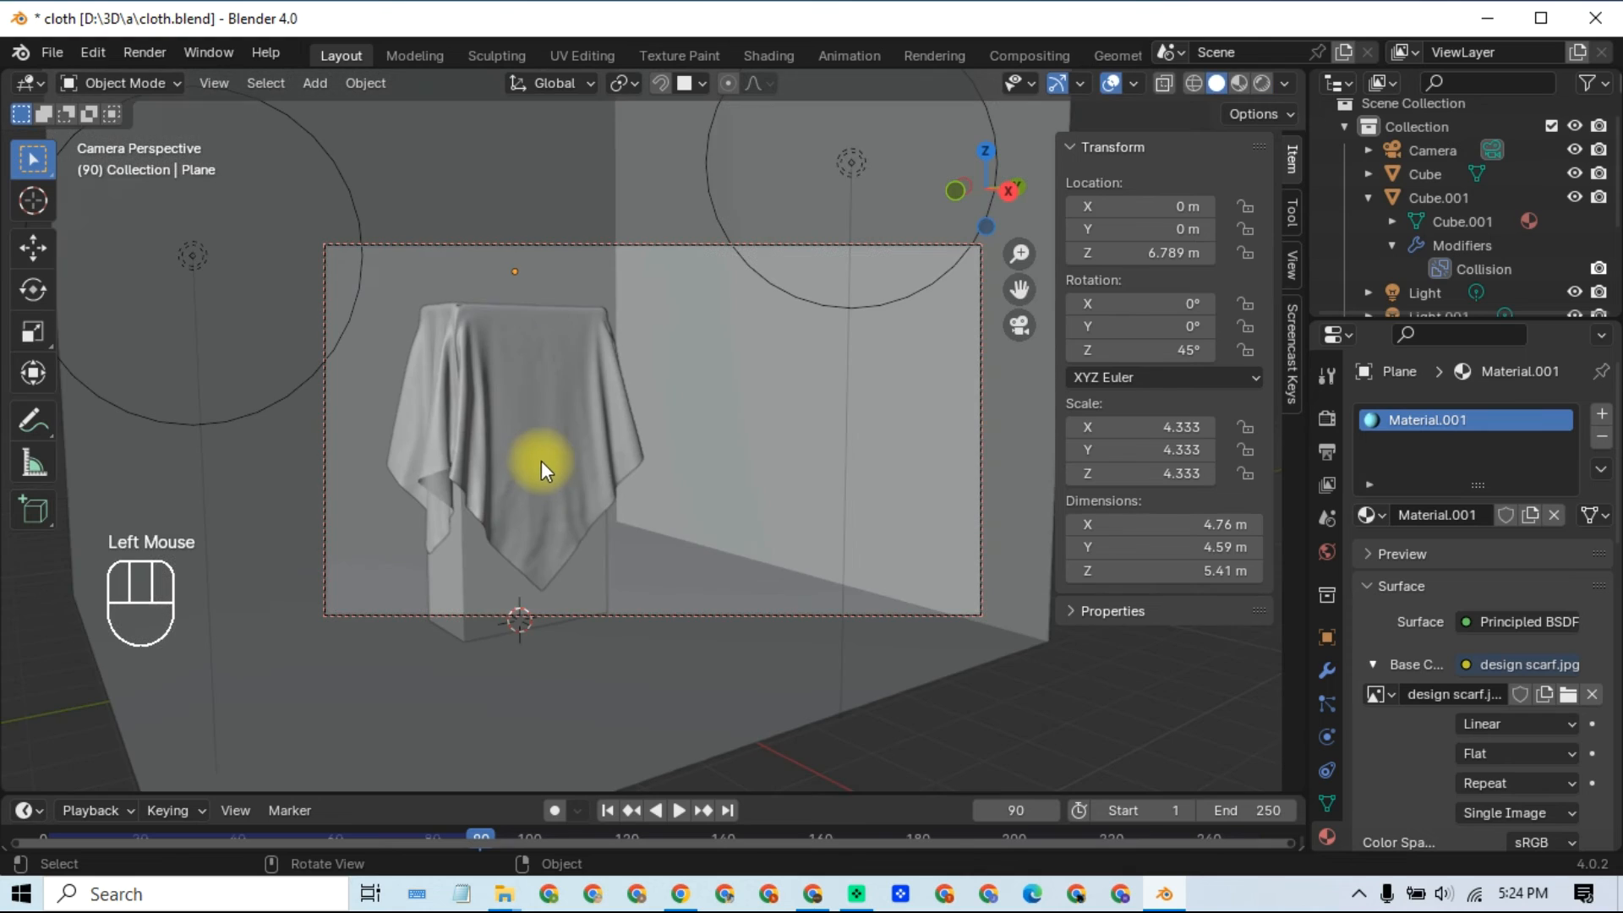
# Step: Reframe the camera so the draped block sits slightly further off-centre beside the empty wall, and preview it in rendered shading
pyautogui.moveTo(541, 460)
pyautogui.mouseDown(button='middle')
pyautogui.moveTo(565, 470)
pyautogui.moveTo(580, 420)
pyautogui.moveTo(567, 383)
pyautogui.moveTo(572, 398)
pyautogui.mouseUp(button='middle')
pyautogui.moveTo(1027, 247); pyautogui.dragTo(1035, 247)
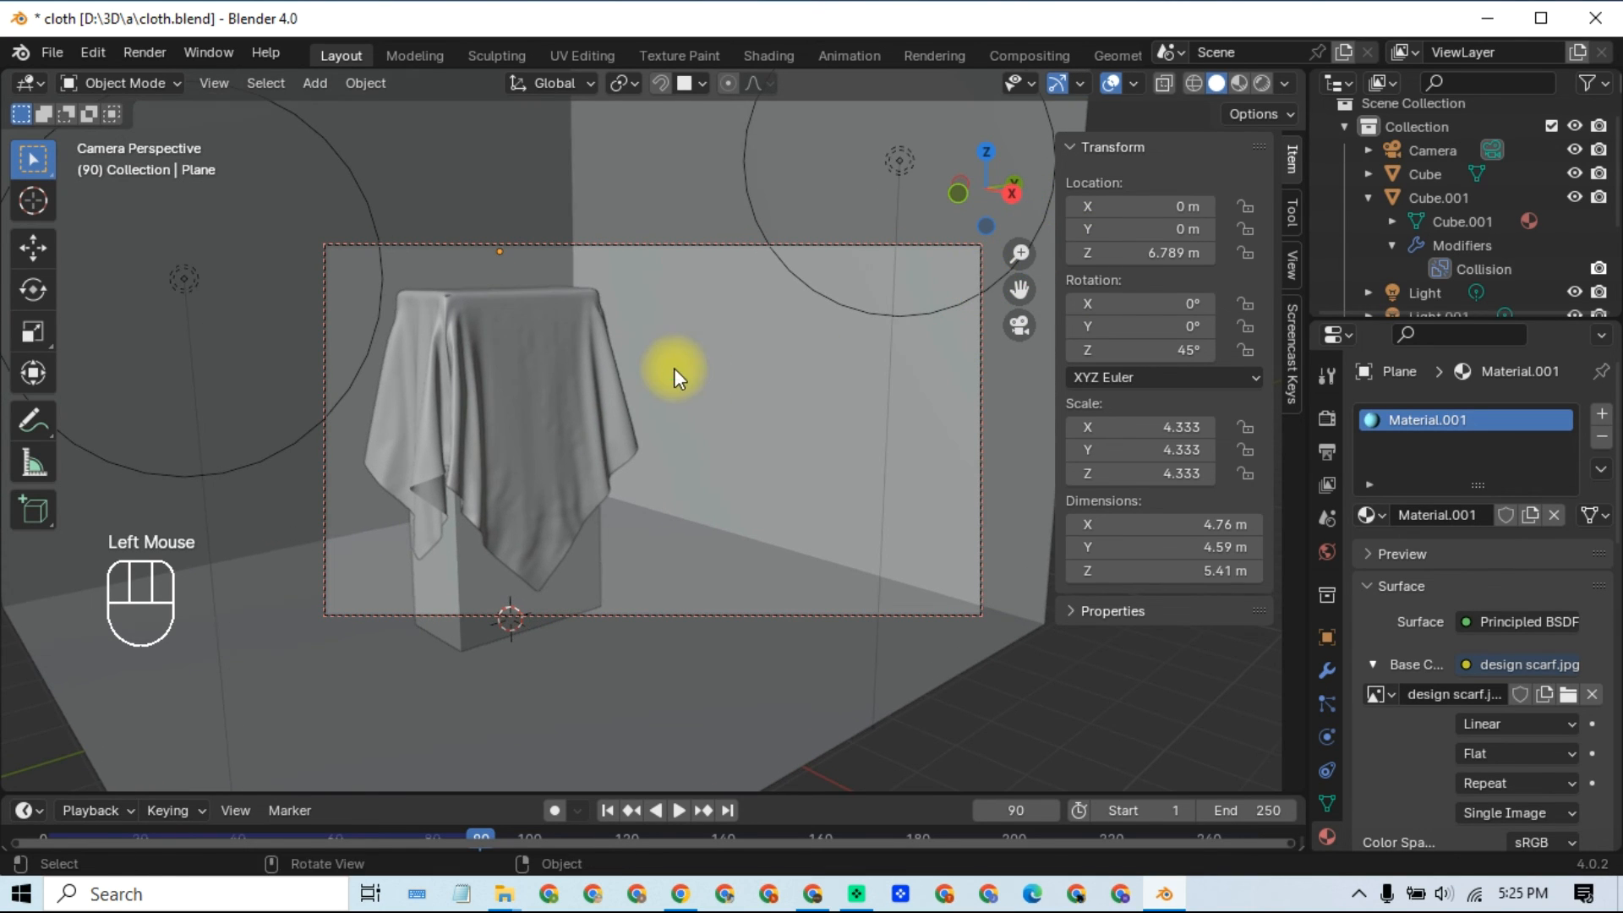
pyautogui.moveTo(673, 368); pyautogui.dragTo(693, 414, button='middle')
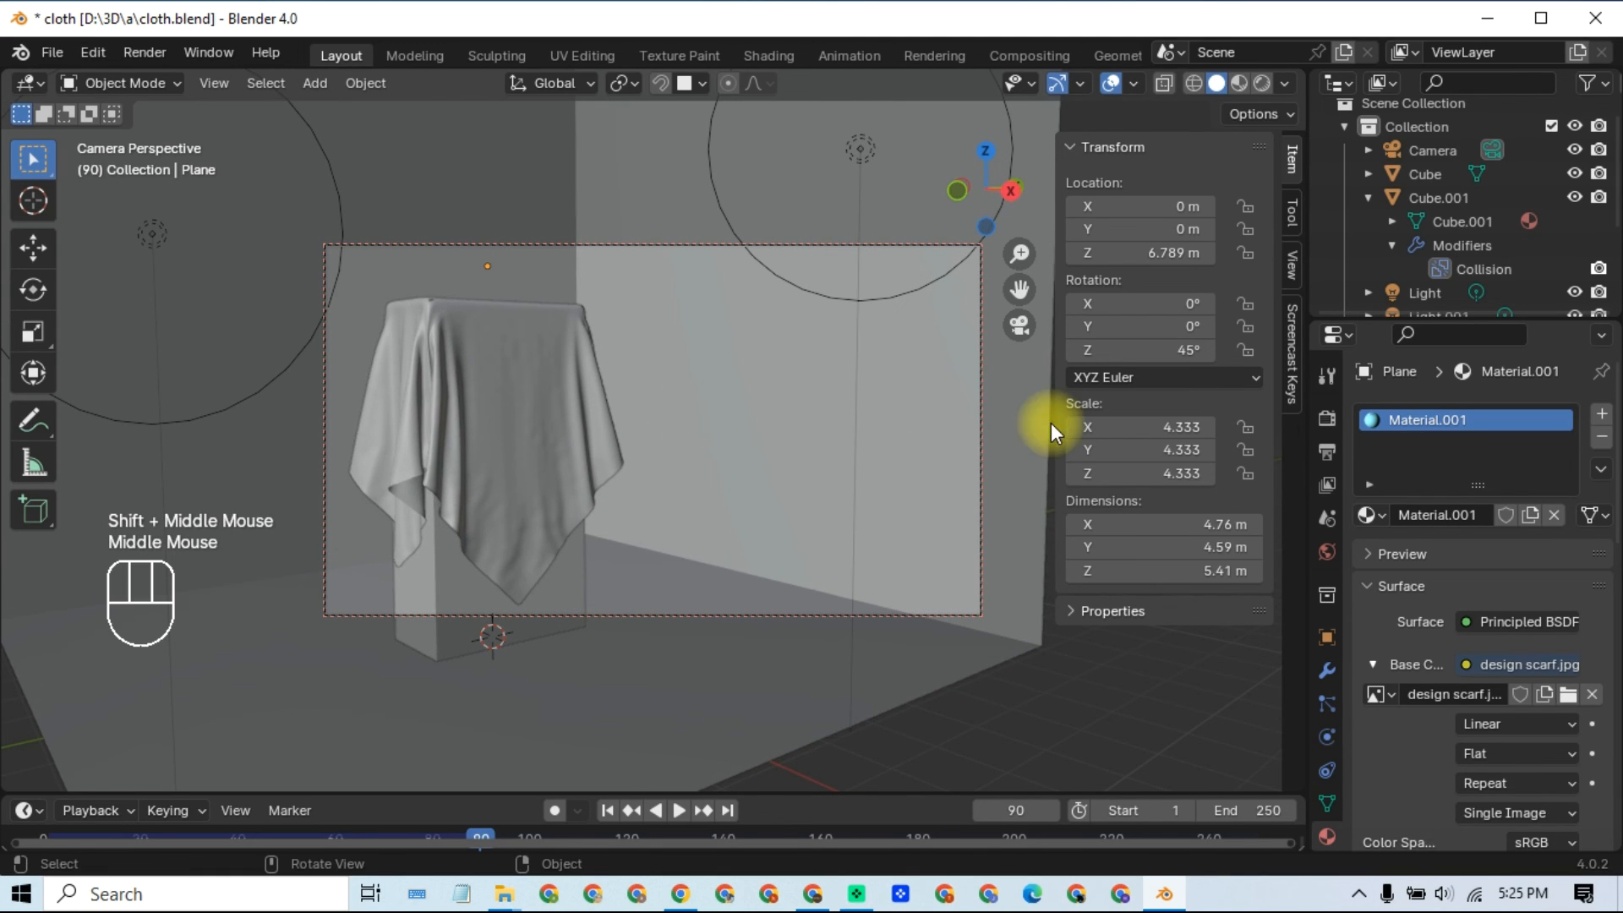
pyautogui.click(1257, 85)
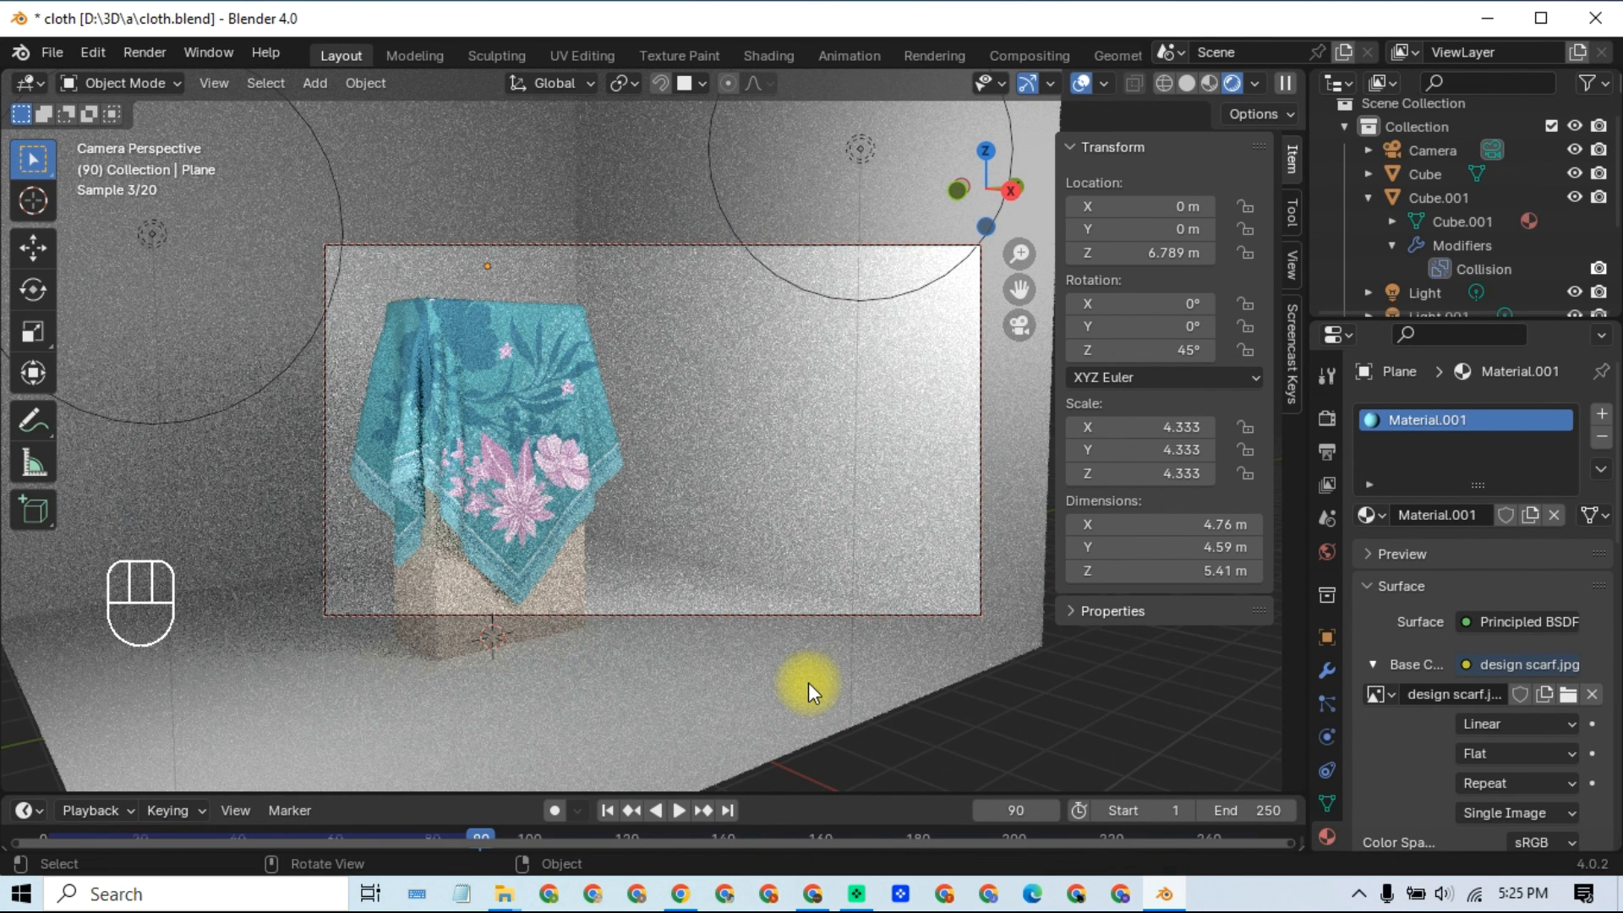
# Step: Save the scene file and render the camera view as a still image, fitting the whole render in view
pyautogui.click(53, 52)
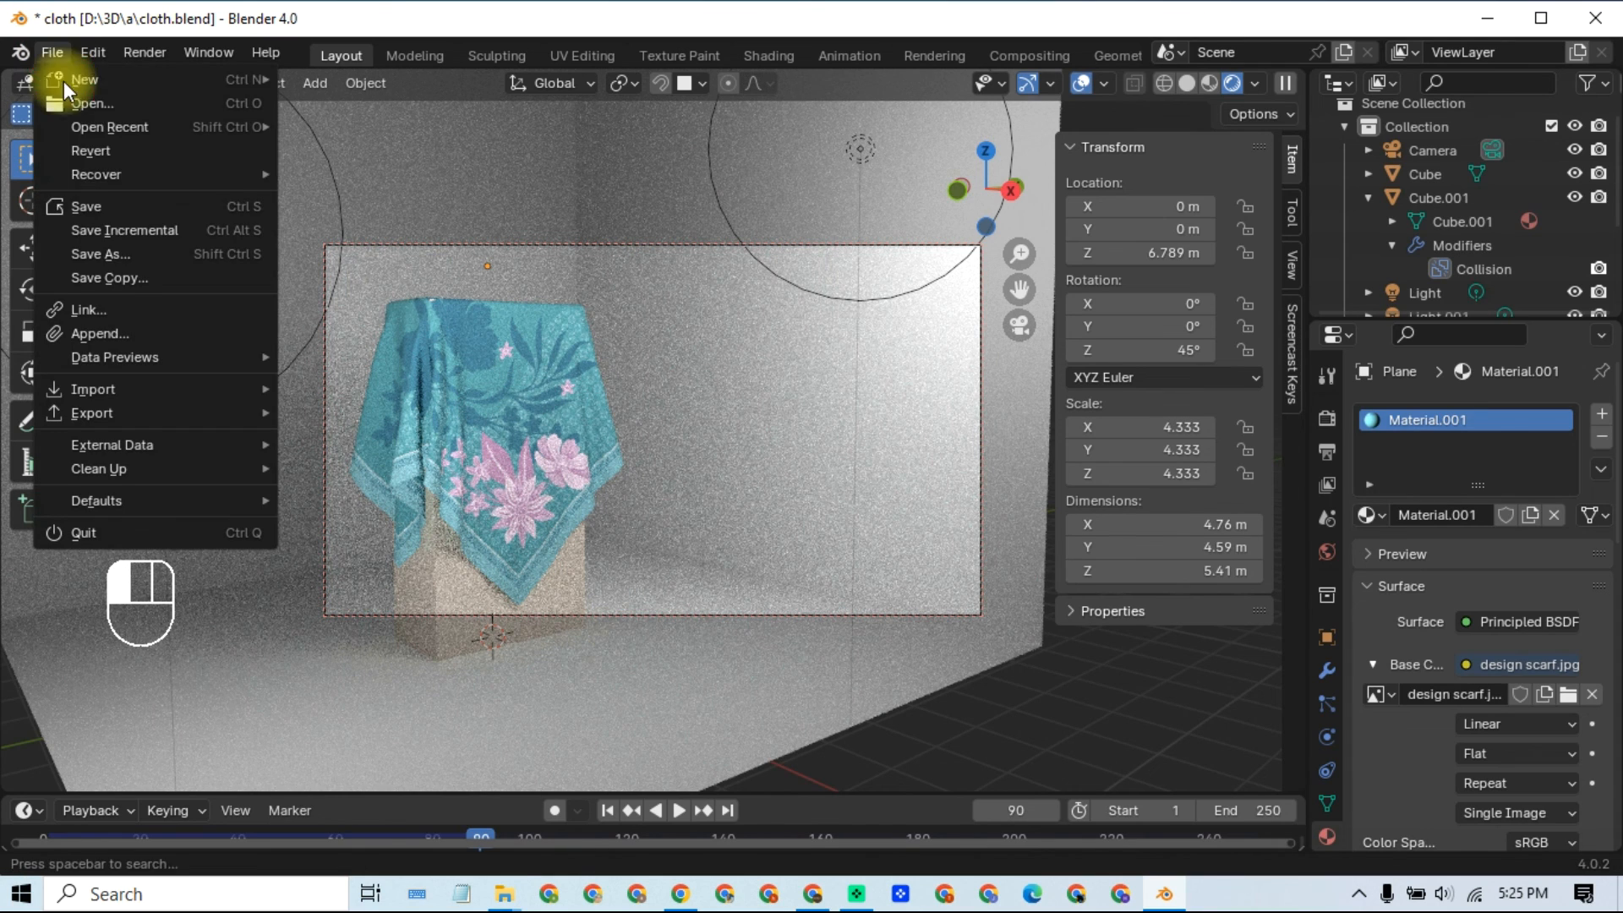
pyautogui.click(101, 204)
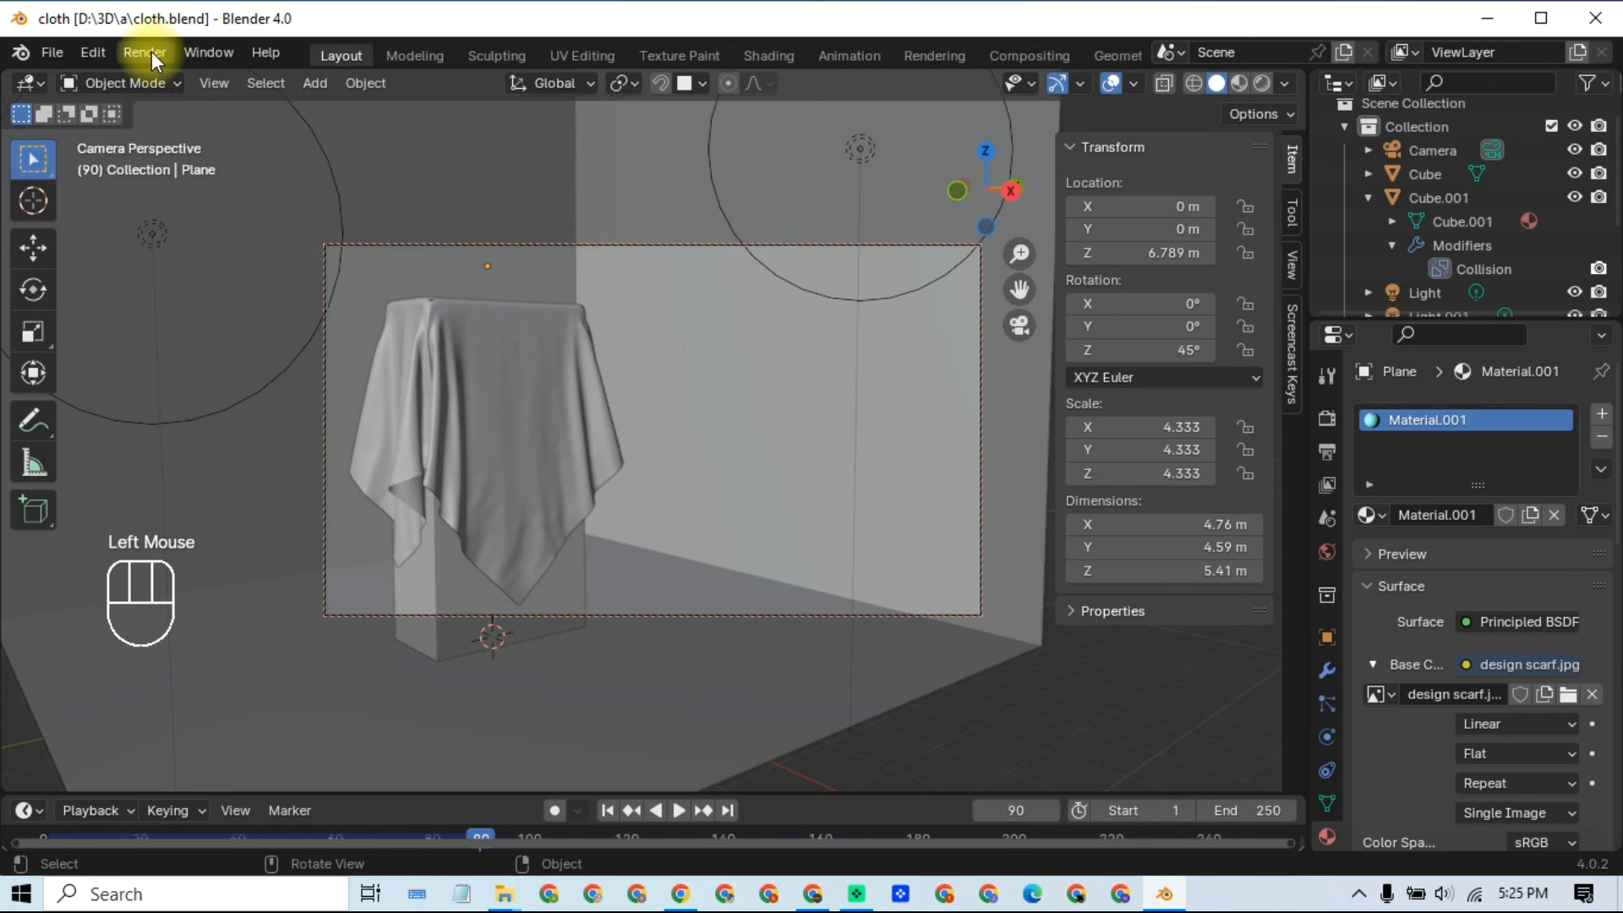
pyautogui.click(148, 53)
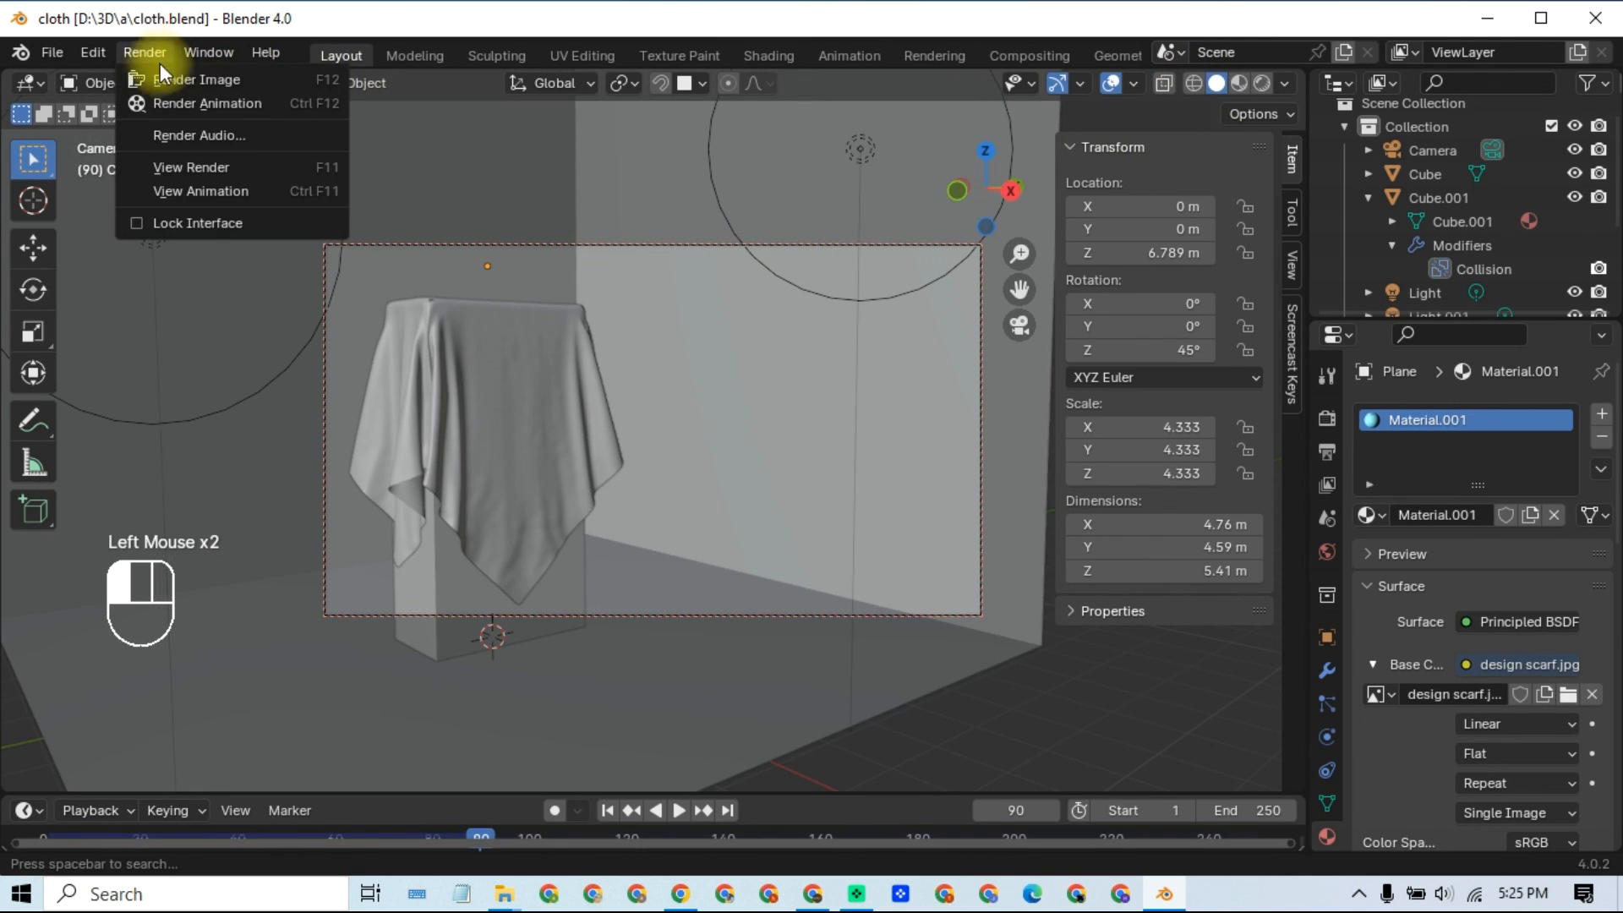
pyautogui.click(170, 79)
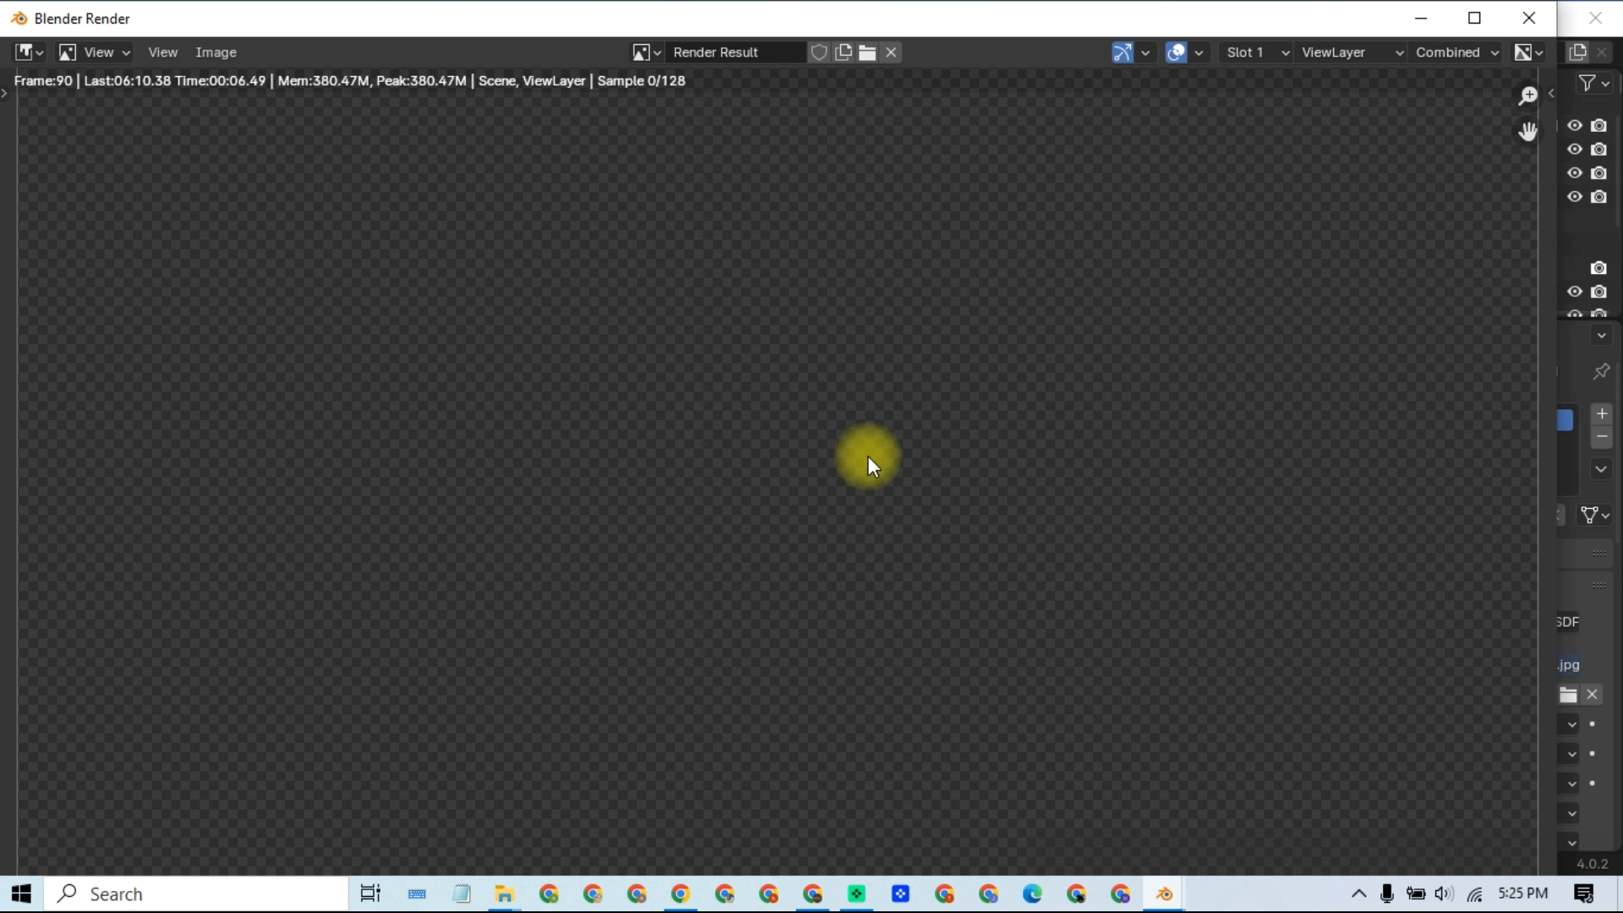
pyautogui.scroll(-3, 717, 402)
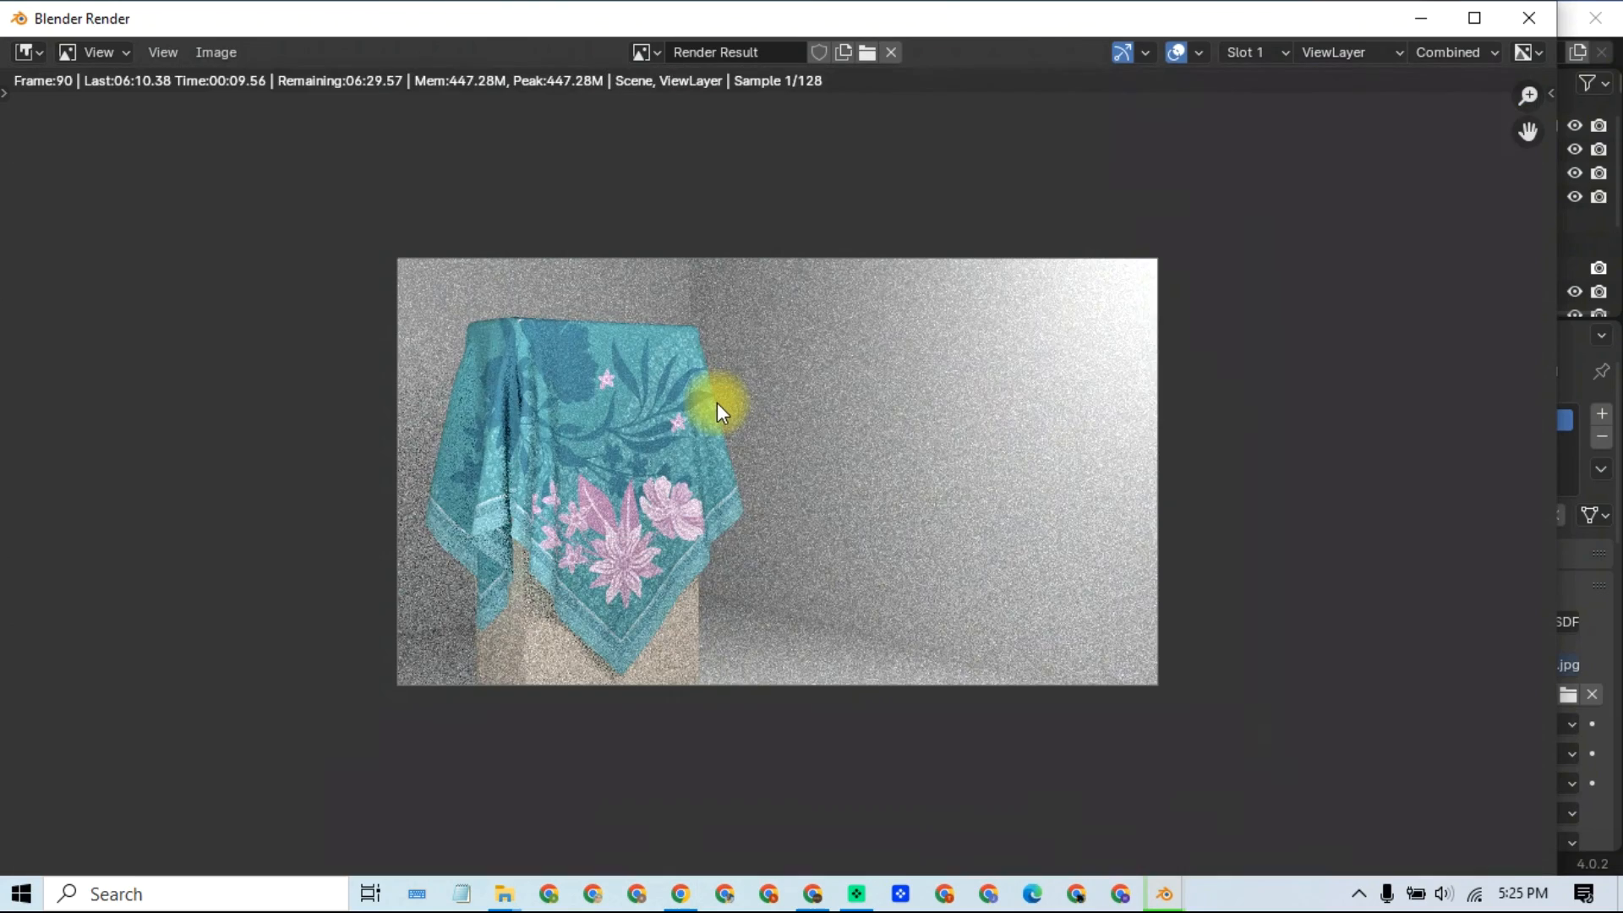
pyautogui.scroll(1, 717, 402)
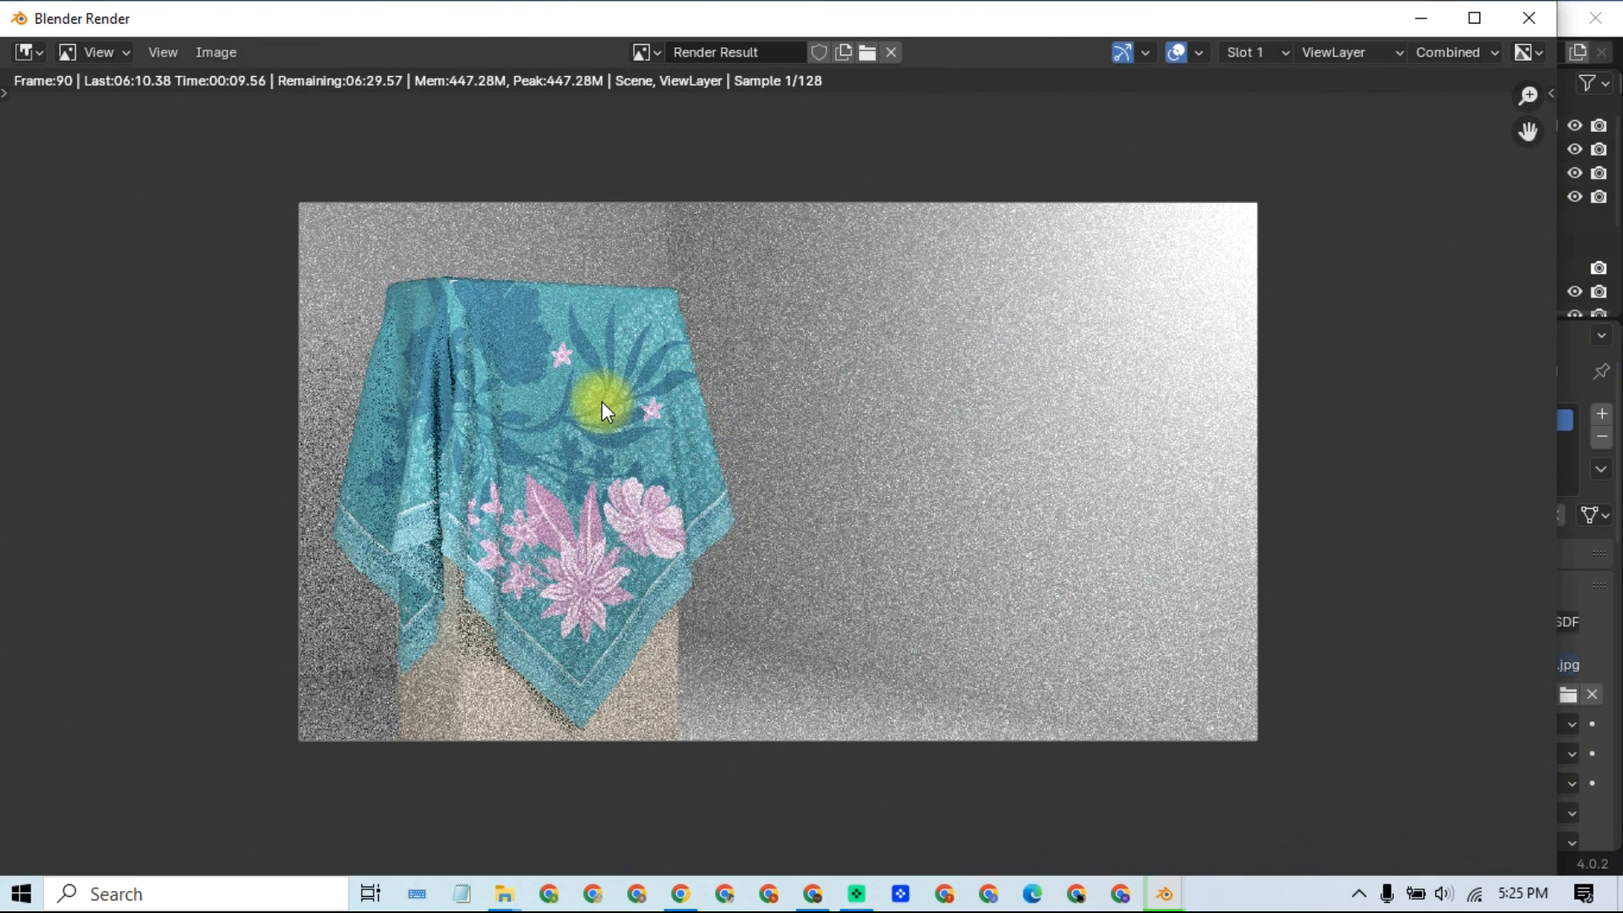